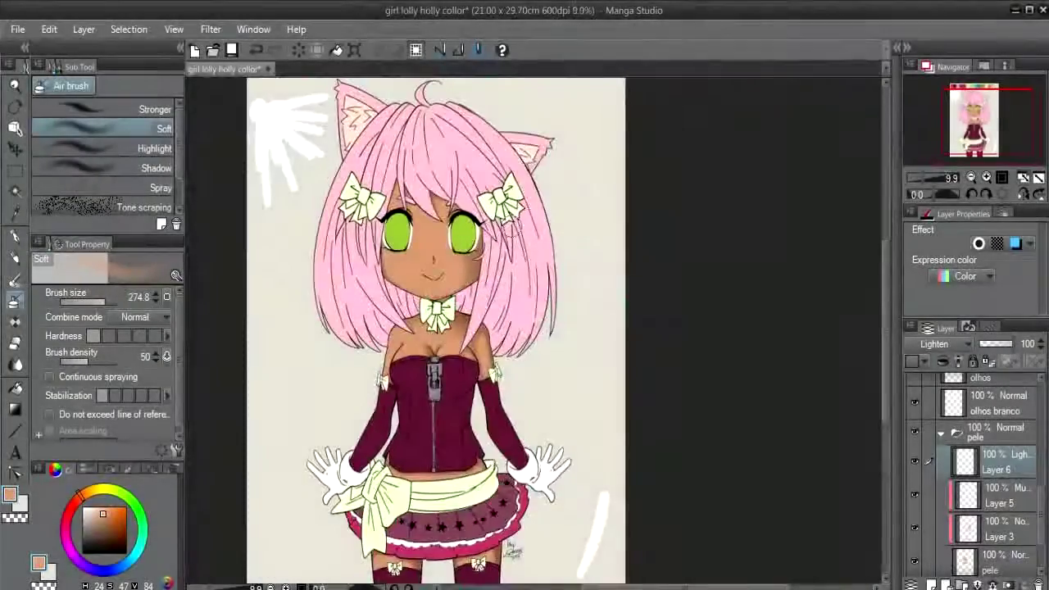
- Switch to the pen and change Layer 6's blend mode to Screen
{"action": "scroll", "coordinate": [383, 213], "scroll_direction": "up", "scroll_amount": 2}
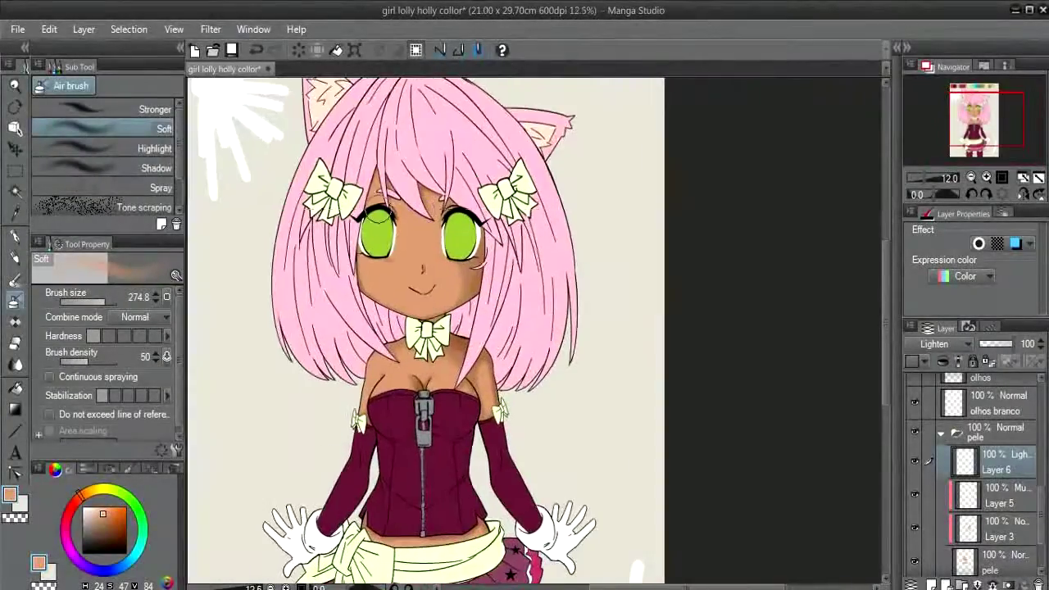
{"action": "key", "text": "p"}
{"action": "scroll", "coordinate": [383, 212], "scroll_direction": "up", "scroll_amount": 2}
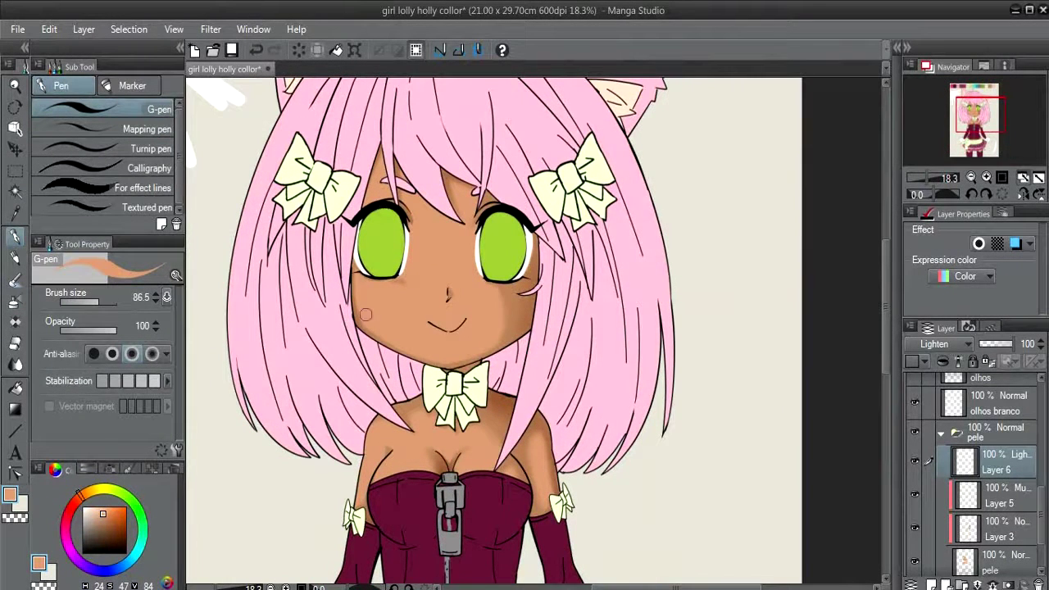
{"action": "key", "text": "ctrl+z"}
{"action": "left_click", "coordinate": [940, 344]}
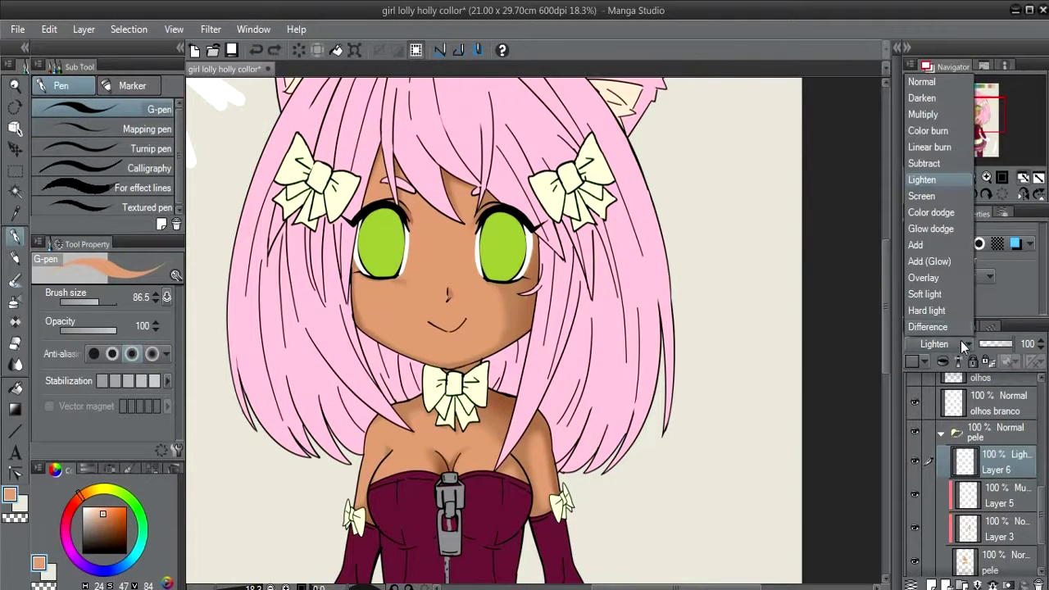
{"action": "left_click", "coordinate": [935, 197]}
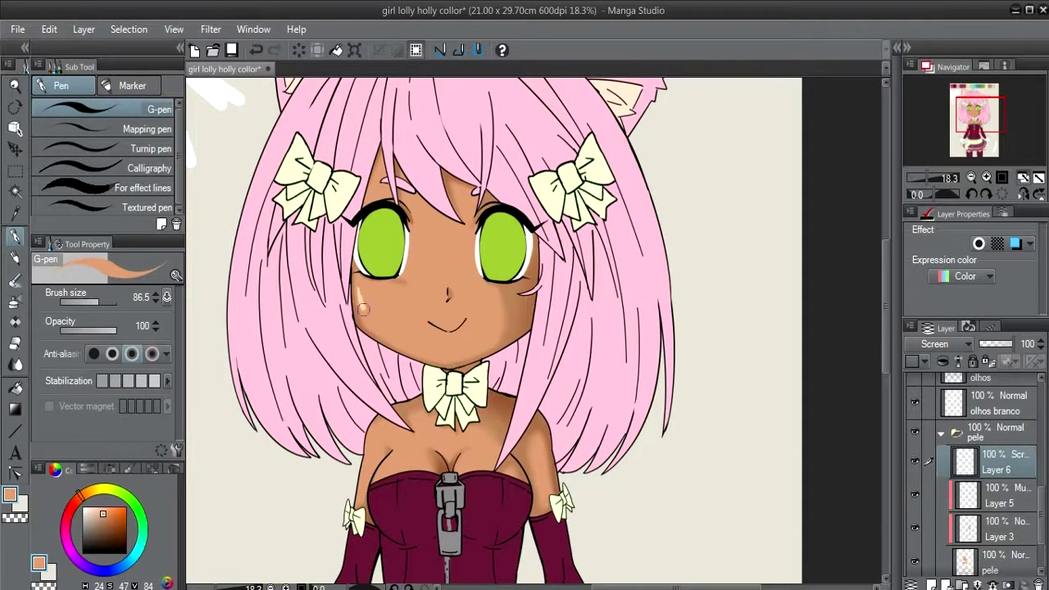
- Try light highlights on the left cheek, undoing the last one, while keeping Screen blending
{"action": "left_click_drag", "start_coordinate": [359, 296], "coordinate": [385, 329]}
{"action": "left_click_drag", "start_coordinate": [355, 279], "coordinate": [379, 337]}
{"action": "left_click_drag", "start_coordinate": [359, 288], "coordinate": [396, 340]}
{"action": "key", "text": "ctrl+z"}
{"action": "left_click", "coordinate": [942, 343]}
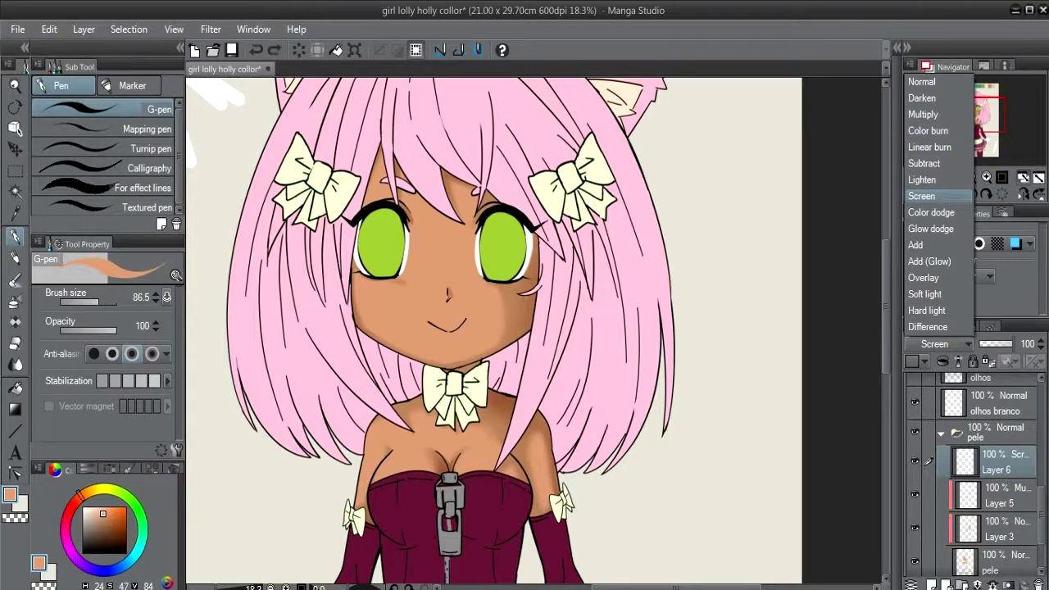
{"action": "left_click", "coordinate": [921, 196]}
- Paint a light highlight on the nose and set Layer 6 opacity to about 60%
{"action": "left_click_drag", "start_coordinate": [434, 241], "coordinate": [440, 253]}
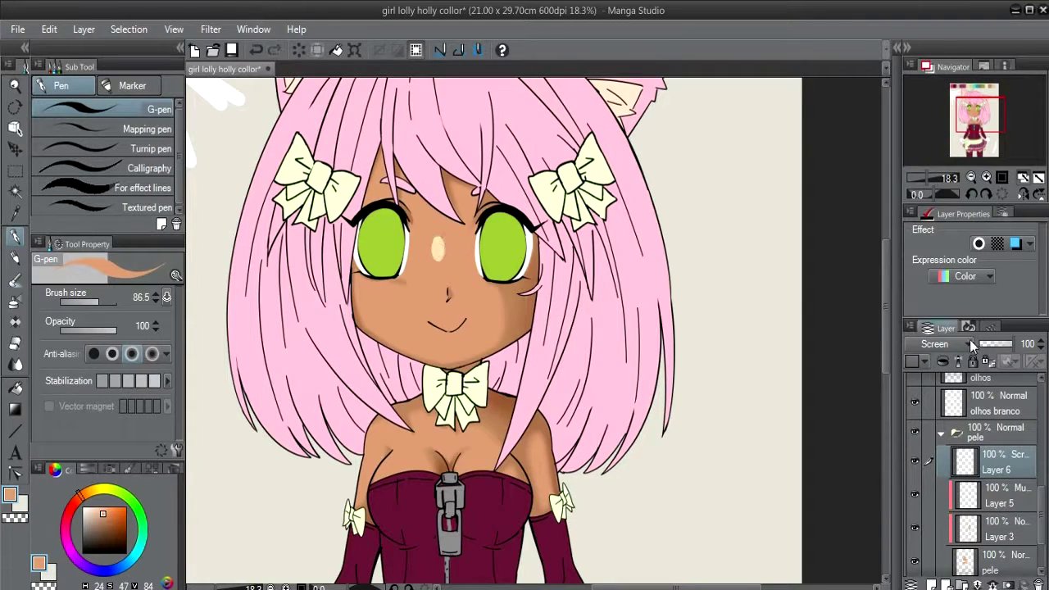
{"action": "left_click_drag", "start_coordinate": [1013, 344], "coordinate": [1001, 347]}
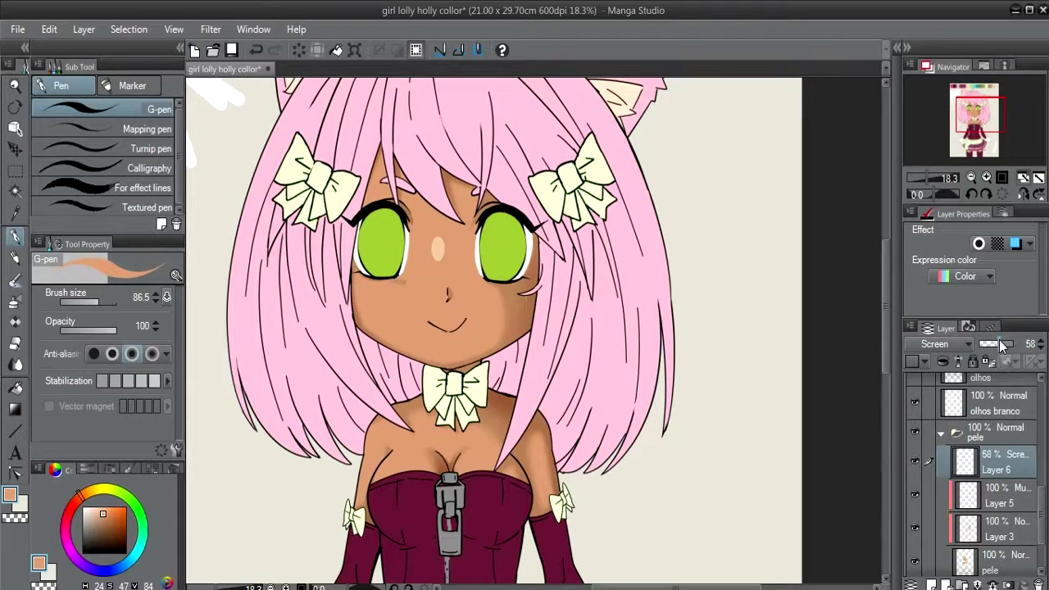
{"action": "mouse_move", "coordinate": [1000, 347]}
{"action": "left_mouse_down"}
{"action": "mouse_move", "coordinate": [1013, 347]}
{"action": "mouse_move", "coordinate": [1003, 348]}
{"action": "left_mouse_up"}
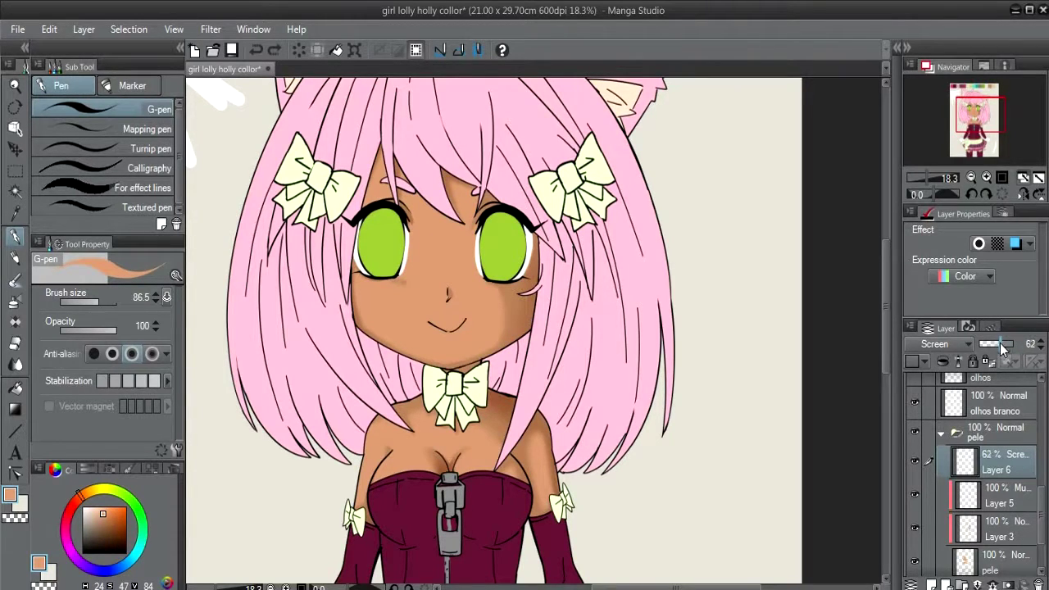
{"action": "left_click", "coordinate": [1041, 349]}
- Restore Layer 6 to 60% opacity and dab a light highlight under the mouth
{"action": "left_click", "coordinate": [1042, 351]}
{"action": "key", "text": "ctrl+z"}
{"action": "left_click_drag", "start_coordinate": [362, 281], "coordinate": [363, 284]}
{"action": "key", "text": "ctrl+z"}
{"action": "key", "text": "ctrl+z"}
{"action": "left_click", "coordinate": [436, 329]}
{"action": "key", "text": "ctrl+z"}
{"action": "left_click", "coordinate": [453, 333]}
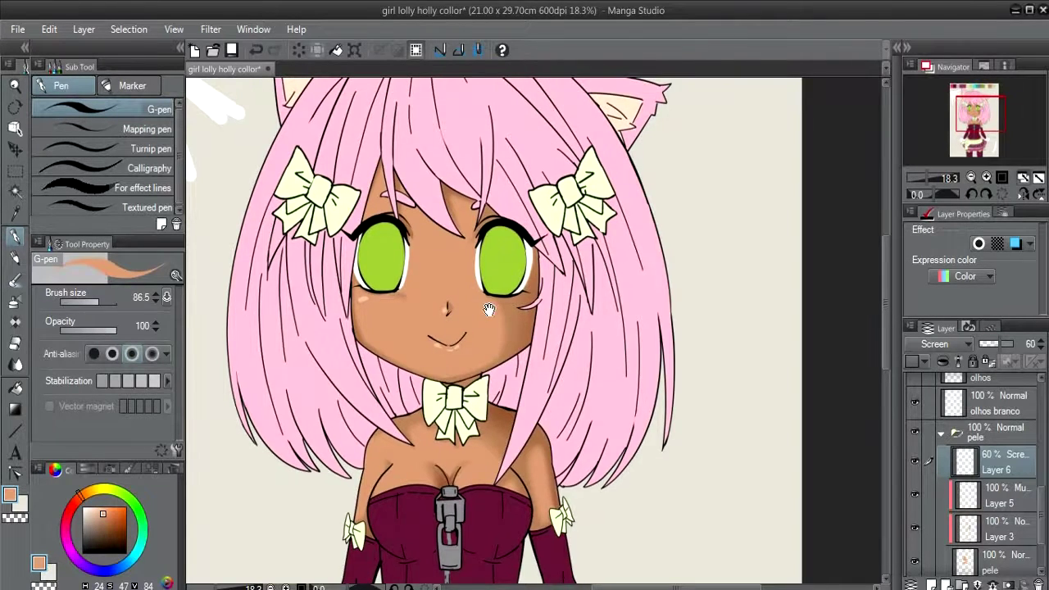
- Highlight the left shoulder and torso edge, undoing unwanted shoulder and chest strokes
{"action": "left_click_drag", "start_coordinate": [431, 192], "coordinate": [449, 264]}
{"action": "scroll", "coordinate": [449, 264], "scroll_direction": "down", "scroll_amount": 3}
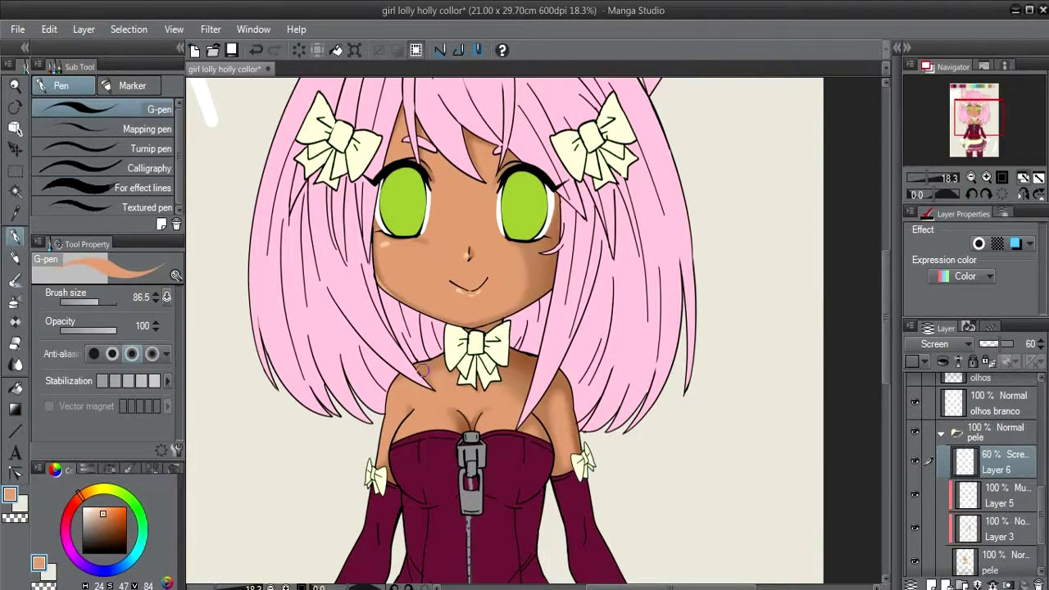
{"action": "left_click_drag", "start_coordinate": [400, 372], "coordinate": [375, 456]}
{"action": "left_click_drag", "start_coordinate": [385, 413], "coordinate": [379, 438]}
{"action": "left_click_drag", "start_coordinate": [396, 388], "coordinate": [402, 384]}
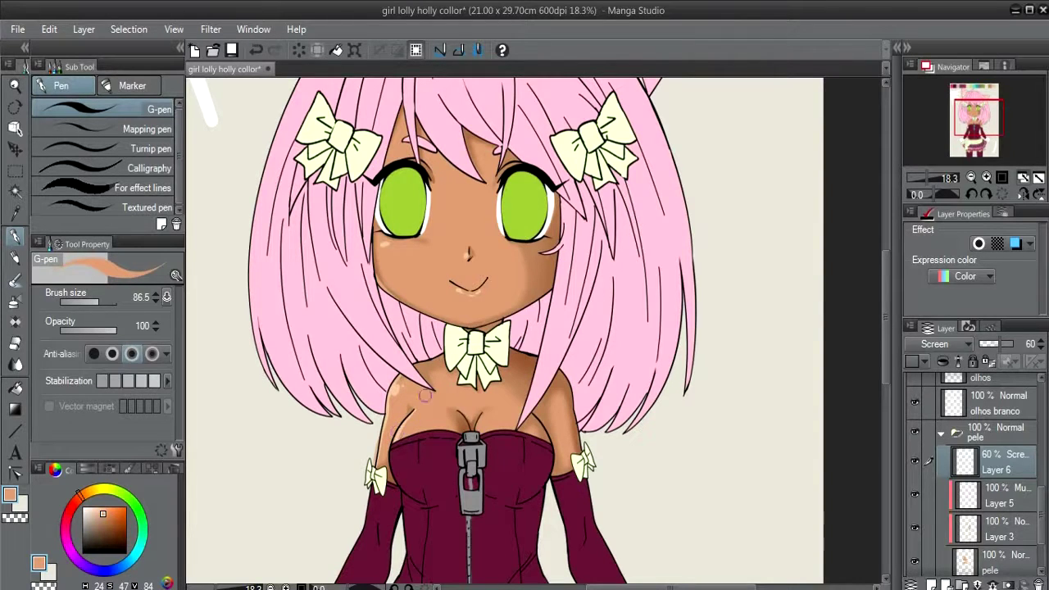
{"action": "key", "text": "ctrl+z"}
{"action": "left_click_drag", "start_coordinate": [486, 411], "coordinate": [477, 434]}
{"action": "key", "text": "ctrl+z"}
{"action": "key", "text": "ctrl+z"}
- Bring the torso into view and paint a light highlight along the waist skin
{"action": "left_click_drag", "start_coordinate": [551, 425], "coordinate": [541, 394]}
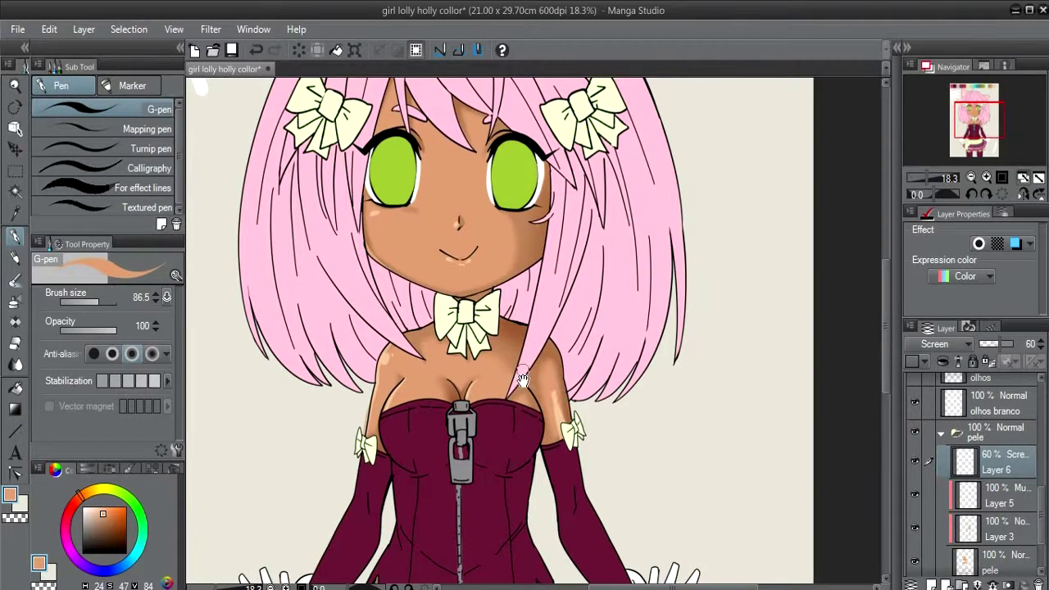
{"action": "mouse_move", "coordinate": [475, 479]}
{"action": "left_mouse_down"}
{"action": "mouse_move", "coordinate": [503, 377]}
{"action": "mouse_move", "coordinate": [560, 258]}
{"action": "left_mouse_up"}
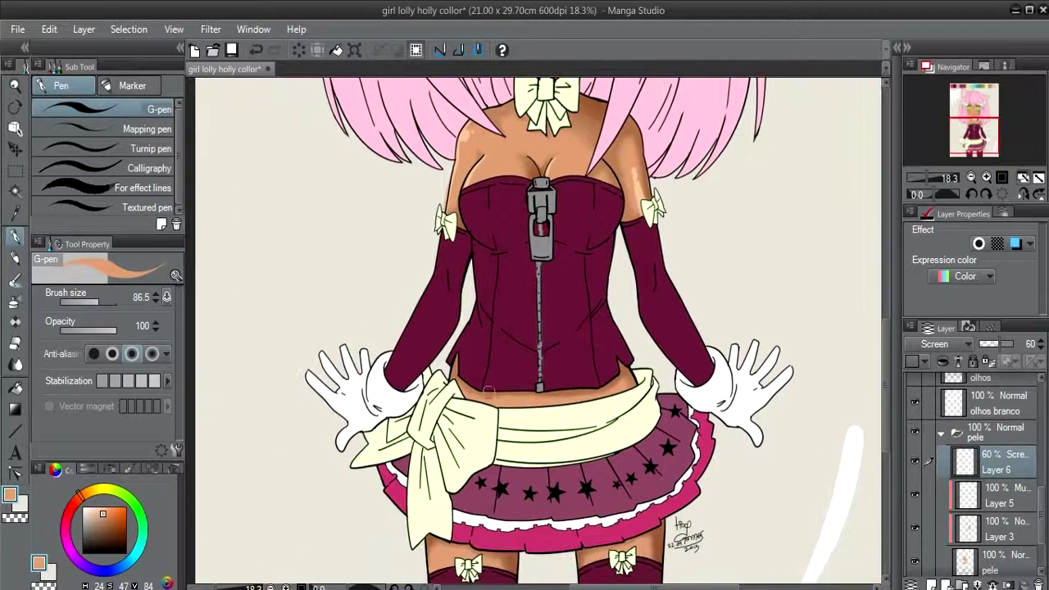
{"action": "left_click_drag", "start_coordinate": [499, 401], "coordinate": [582, 404]}
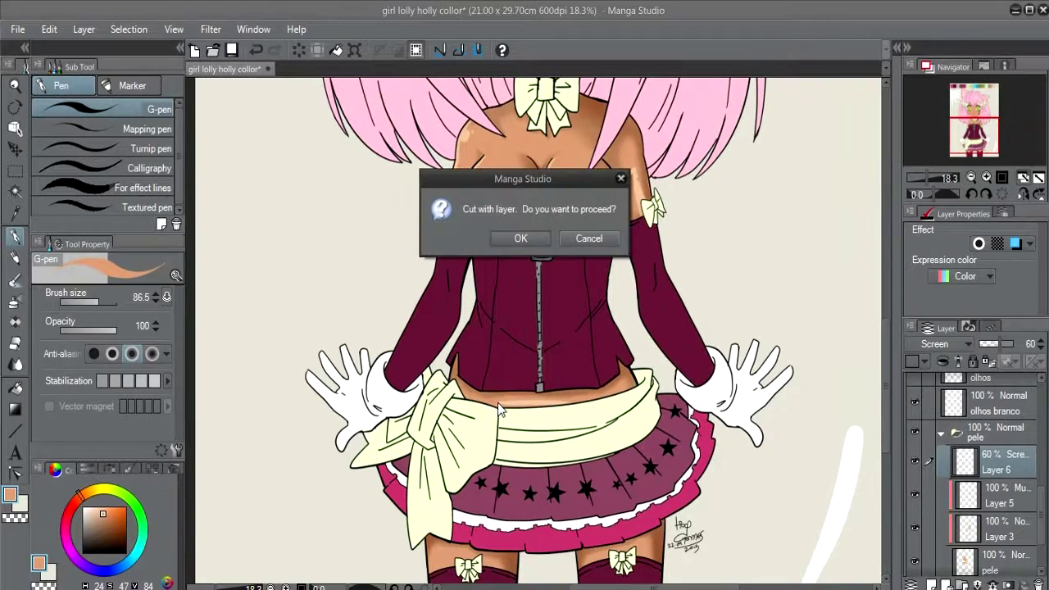
- Dismiss the cut confirmation and redraw the waist highlight cleanly from left to right
{"action": "key", "text": "Escape"}
{"action": "key", "text": "ctrl+z"}
{"action": "left_click_drag", "start_coordinate": [496, 401], "coordinate": [584, 402]}
{"action": "key", "text": "ctrl+z"}
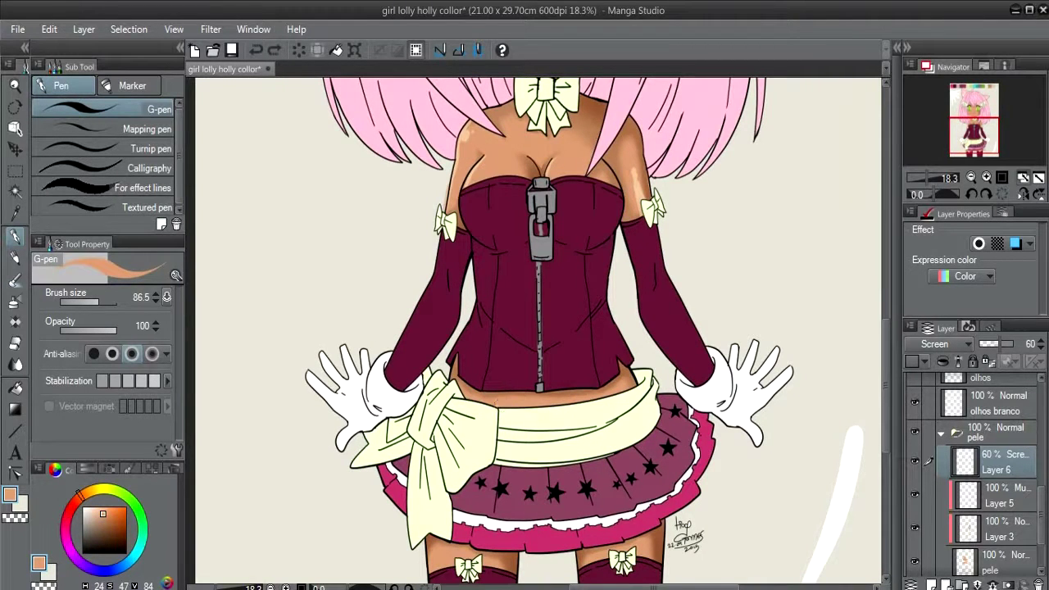
{"action": "left_click_drag", "start_coordinate": [498, 401], "coordinate": [585, 402]}
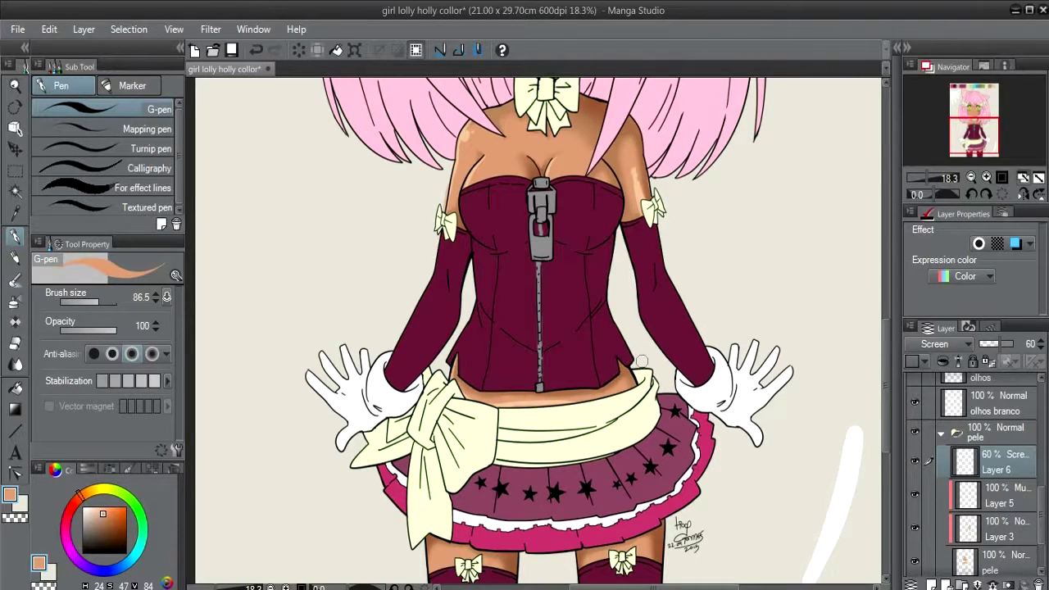
- Pan over the chest and waist, then switch to the Blur tool
{"action": "scroll", "coordinate": [641, 360], "scroll_direction": "down", "scroll_amount": 3}
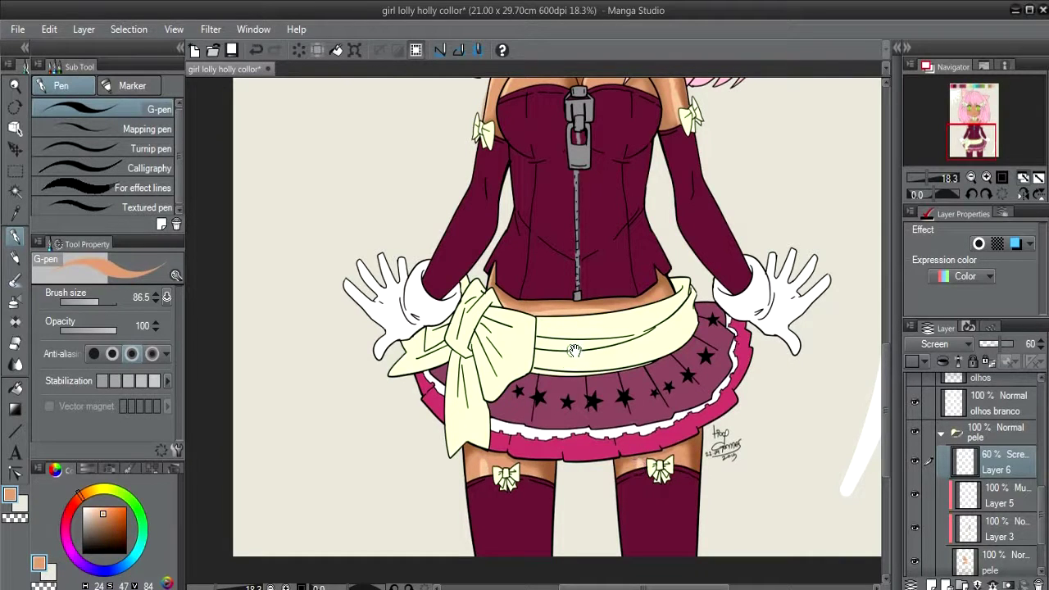
{"action": "left_click_drag", "start_coordinate": [576, 300], "coordinate": [592, 407]}
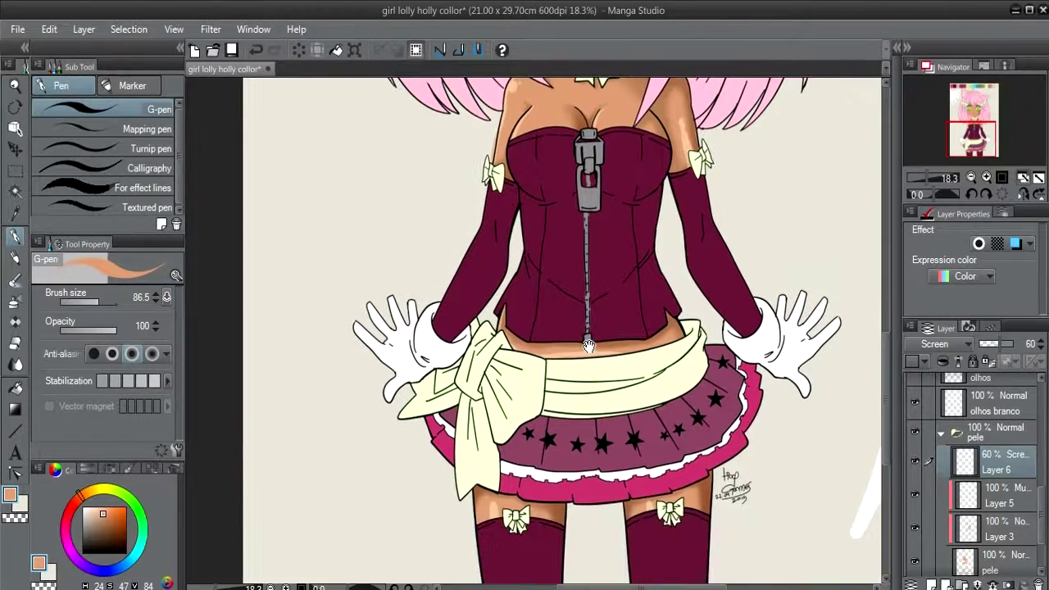
{"action": "left_click_drag", "start_coordinate": [593, 279], "coordinate": [592, 470]}
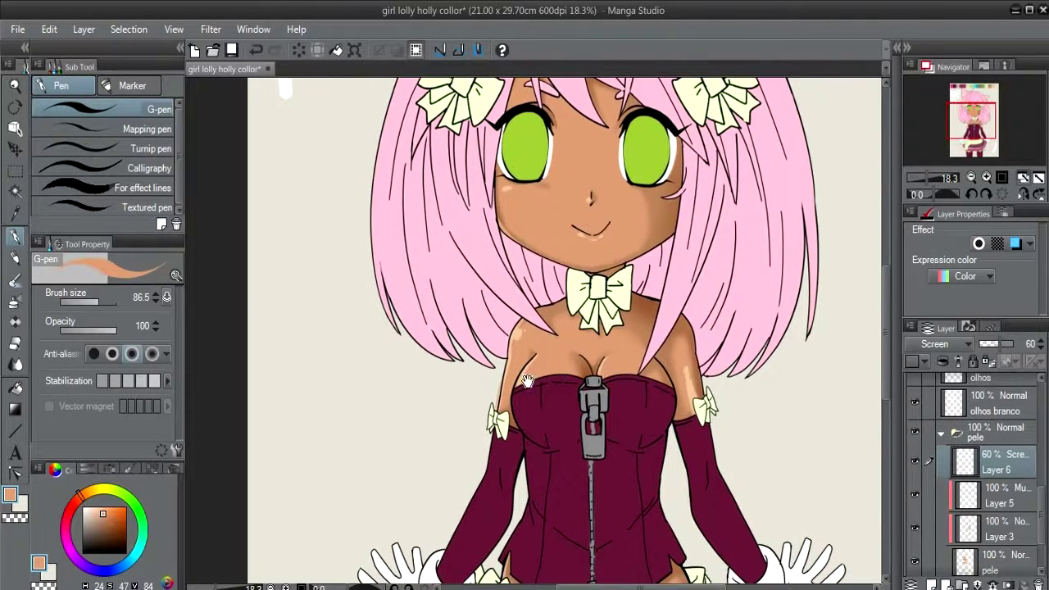
{"action": "left_click_drag", "start_coordinate": [559, 385], "coordinate": [569, 373]}
{"action": "left_click", "coordinate": [15, 364]}
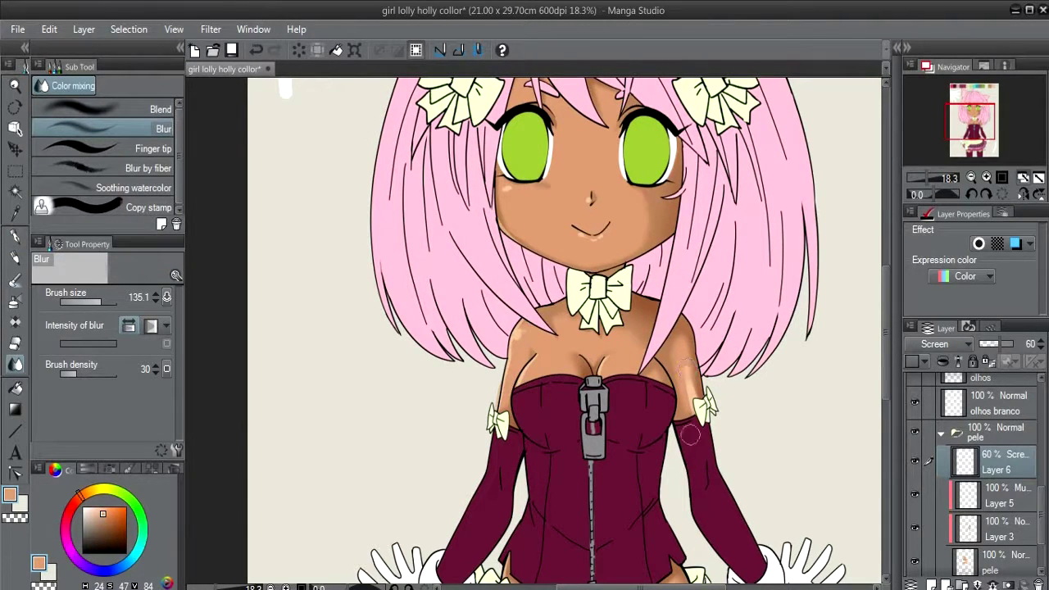
- Blur the highlights around the mouth and nose, then reframe the face and hair
{"action": "left_click_drag", "start_coordinate": [552, 189], "coordinate": [587, 197]}
{"action": "scroll", "coordinate": [536, 285], "scroll_direction": "down", "scroll_amount": 3}
{"action": "scroll", "coordinate": [623, 368], "scroll_direction": "down", "scroll_amount": 1}
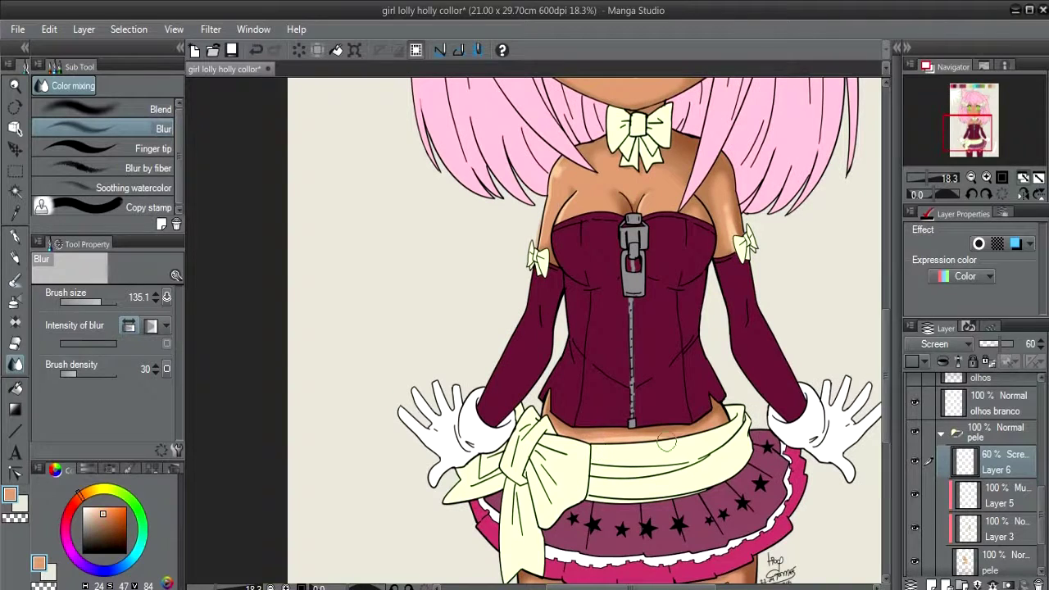
{"action": "scroll", "coordinate": [680, 434], "scroll_direction": "down", "scroll_amount": 1}
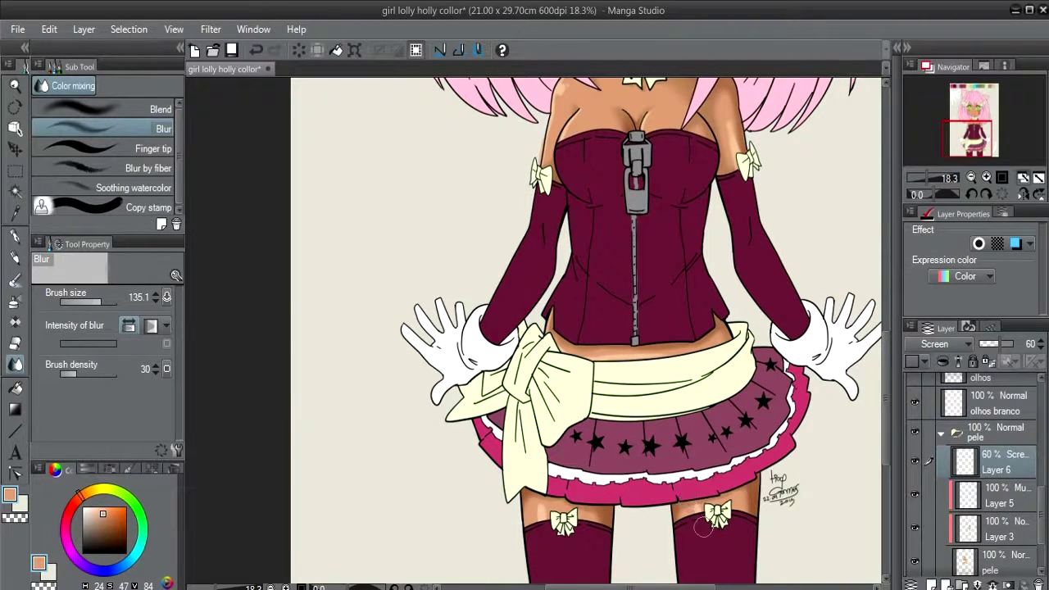
{"action": "mouse_move", "coordinate": [683, 162]}
{"action": "left_mouse_down"}
{"action": "mouse_move", "coordinate": [626, 331]}
{"action": "mouse_move", "coordinate": [633, 350]}
{"action": "left_mouse_up"}
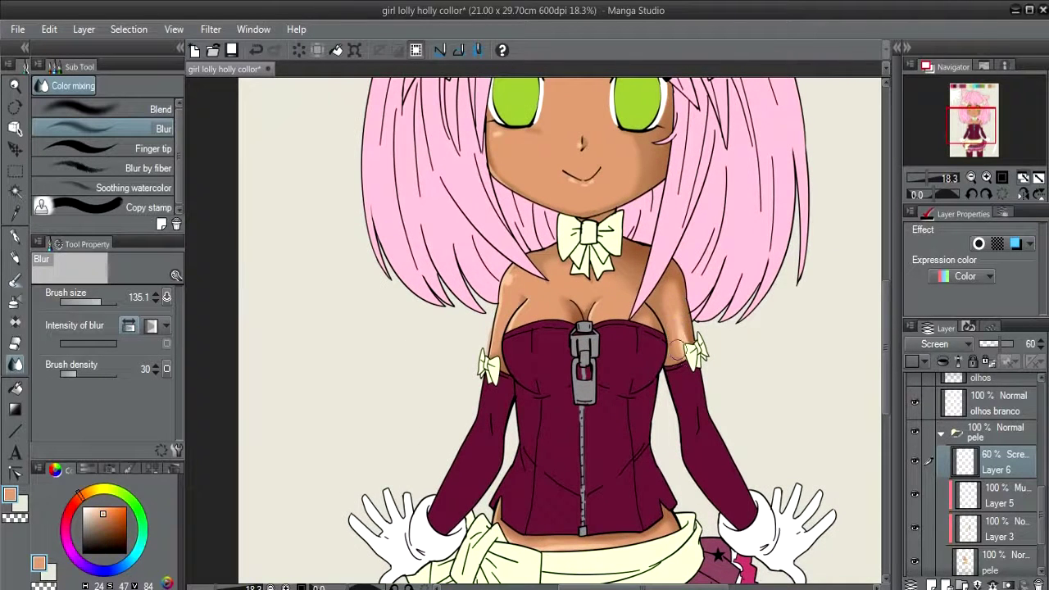
{"action": "mouse_move", "coordinate": [641, 312]}
{"action": "left_mouse_down"}
{"action": "mouse_move", "coordinate": [572, 370]}
{"action": "mouse_move", "coordinate": [616, 366]}
{"action": "left_mouse_up"}
- Clip Layer 6 to the layer below and zoom out
{"action": "left_click", "coordinate": [945, 362]}
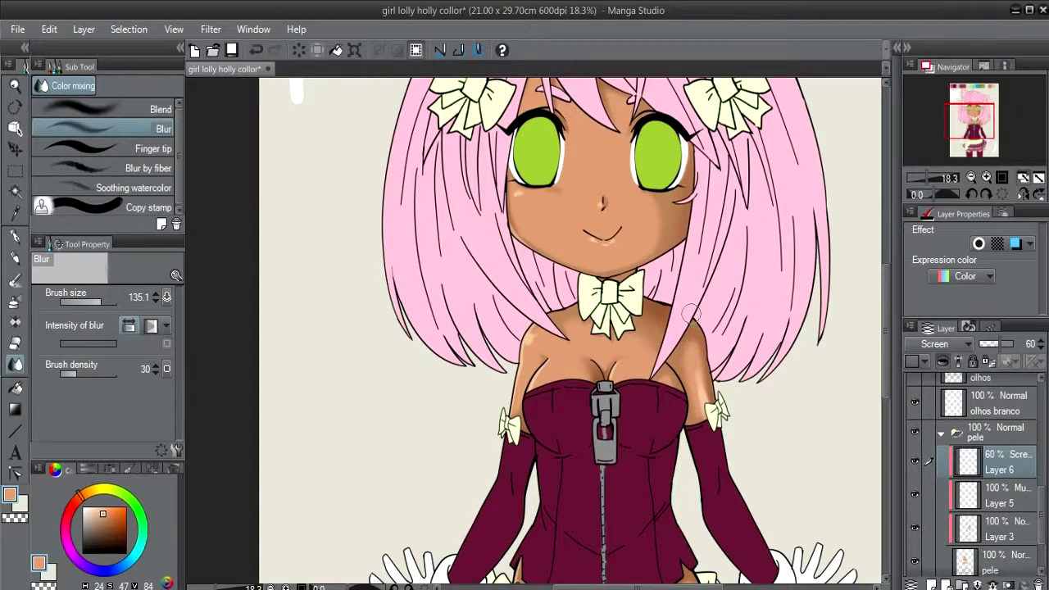
{"action": "scroll", "coordinate": [691, 314], "scroll_direction": "down", "scroll_amount": 2}
{"action": "scroll", "coordinate": [579, 293], "scroll_direction": "down", "scroll_amount": 2}
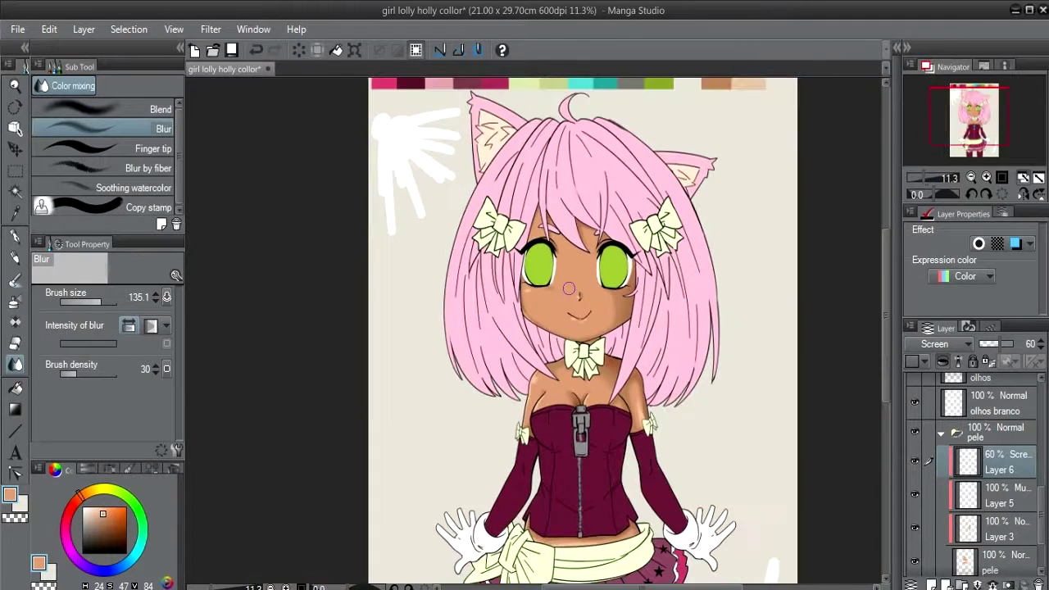
- Collapse the pele folder, create Folder 2, and move the olhos branco layer into it
{"action": "left_click_drag", "start_coordinate": [631, 438], "coordinate": [621, 345]}
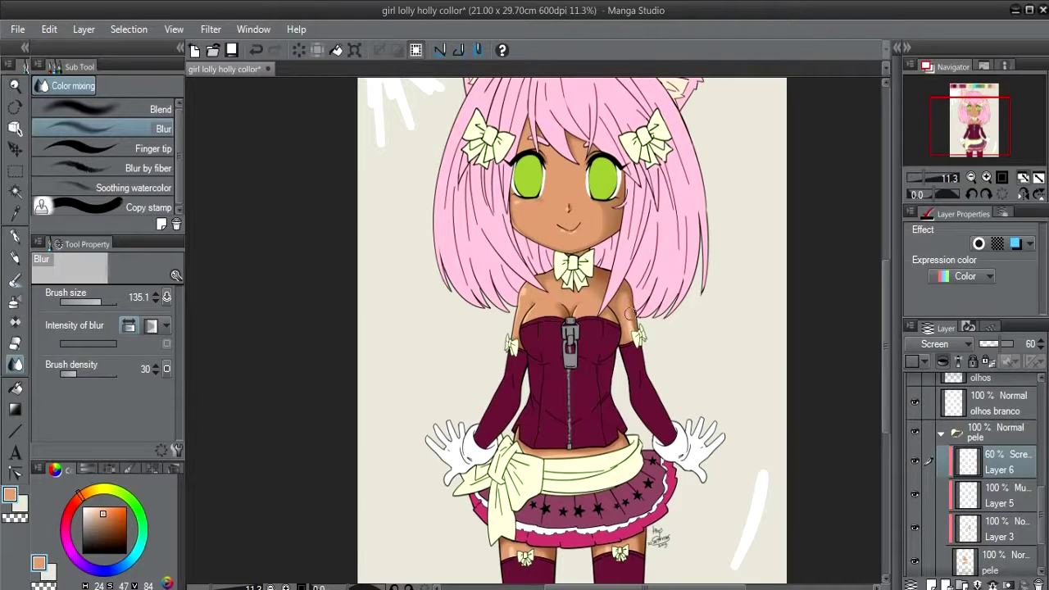
{"action": "left_click", "coordinate": [943, 432]}
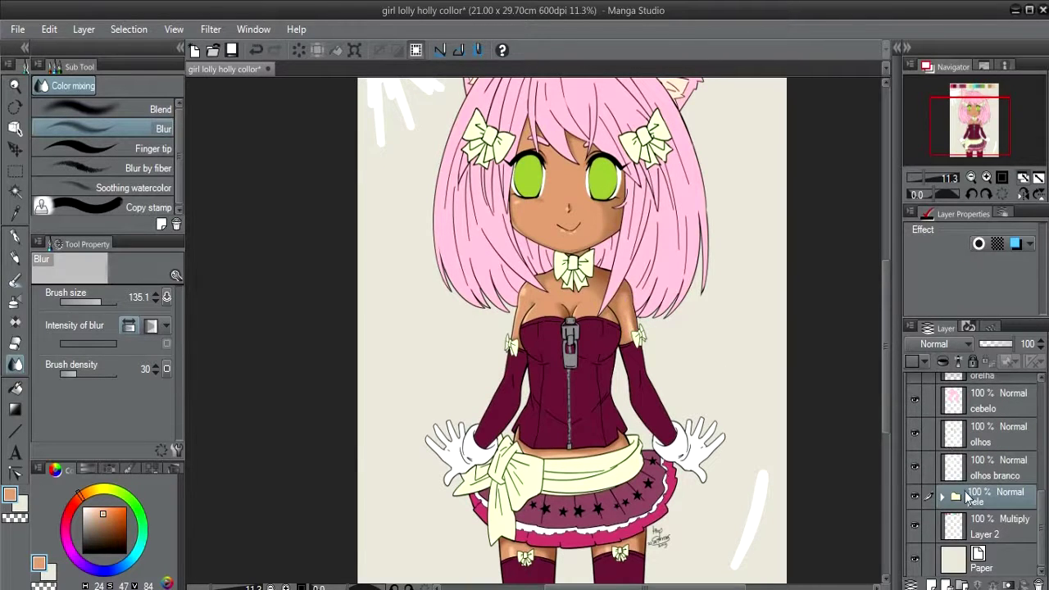
{"action": "left_click", "coordinate": [919, 466]}
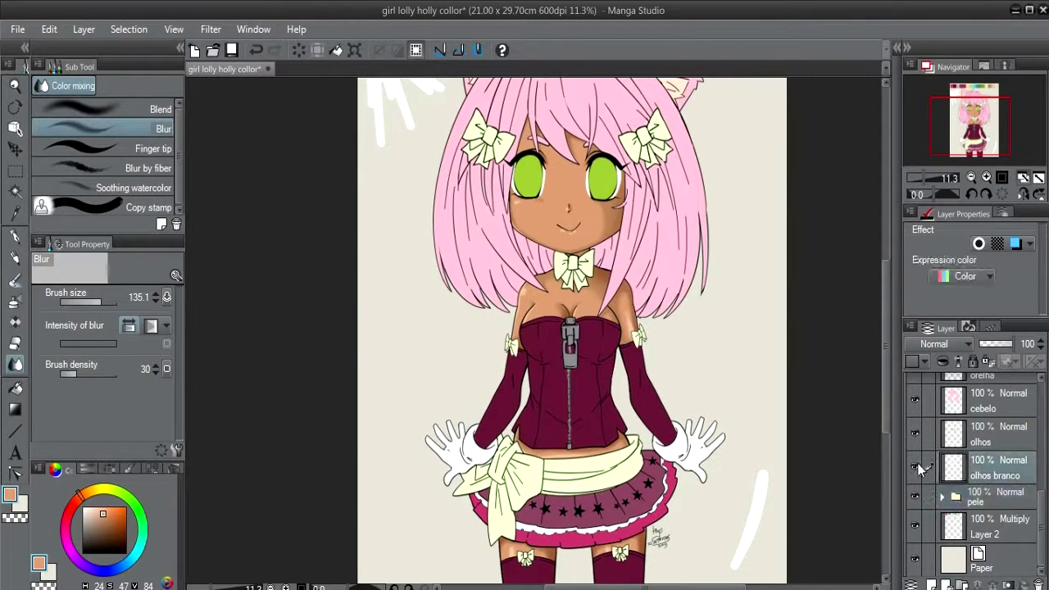
{"action": "left_click", "coordinate": [914, 466]}
{"action": "left_click", "coordinate": [964, 583]}
{"action": "left_click", "coordinate": [972, 494]}
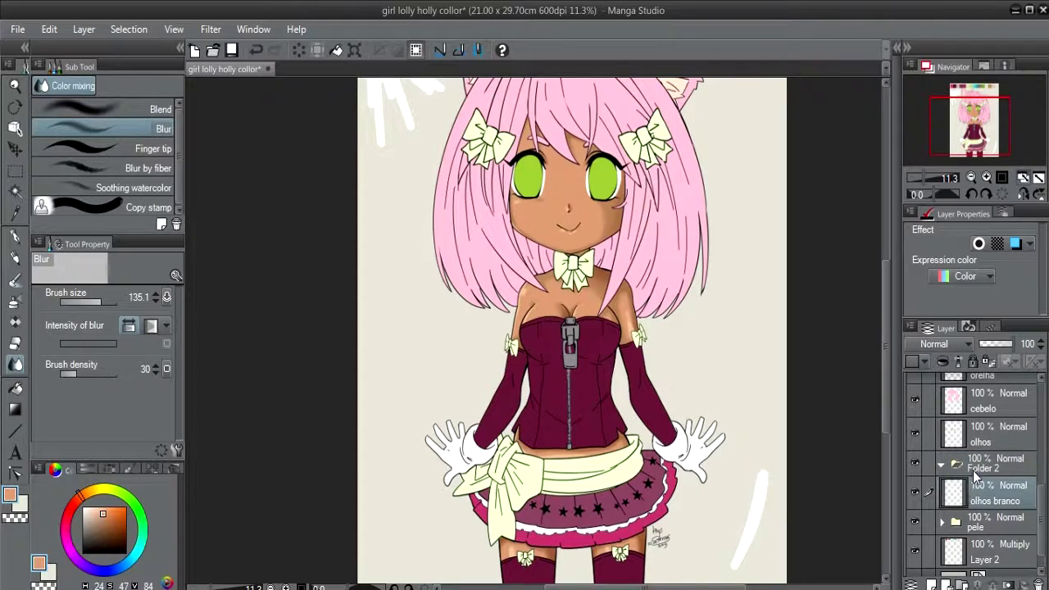
{"action": "left_click_drag", "start_coordinate": [973, 472], "coordinate": [973, 464]}
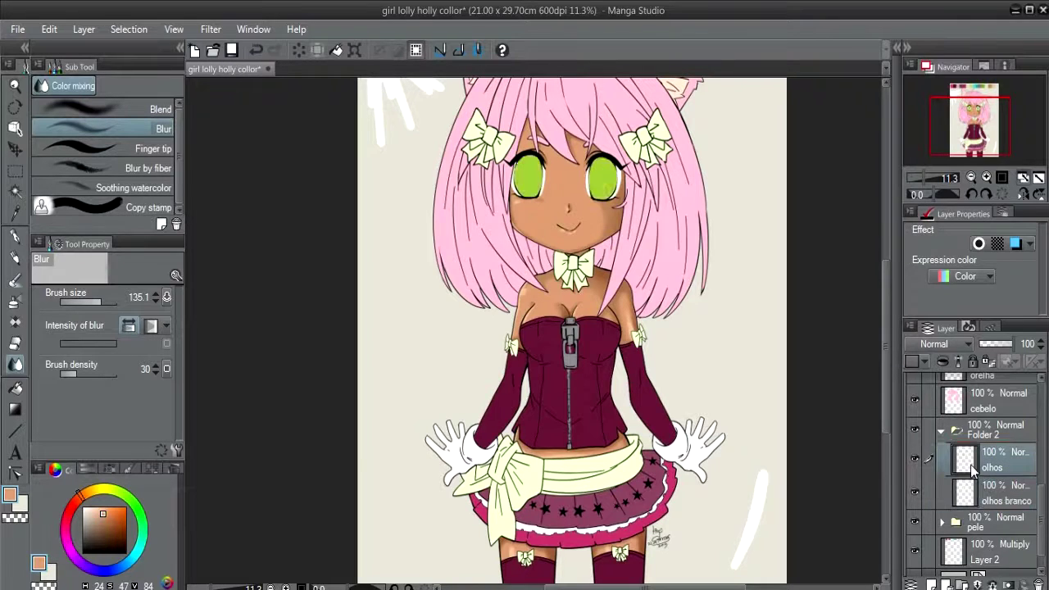
- Add new Layer 7 directly above the olhos branco eye-whites layer
{"action": "left_click", "coordinate": [969, 496]}
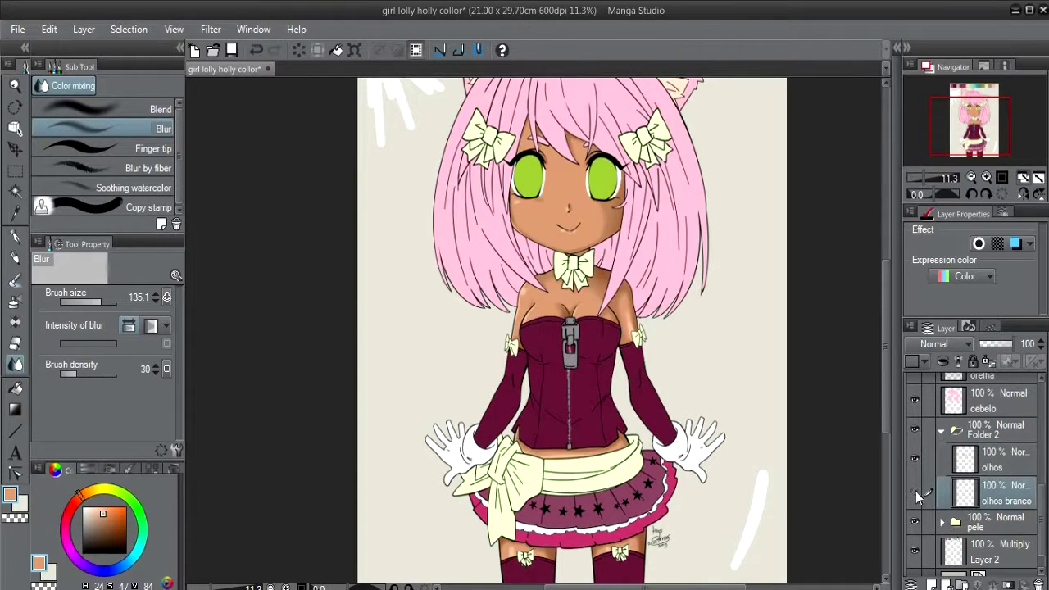
{"action": "left_click", "coordinate": [932, 583]}
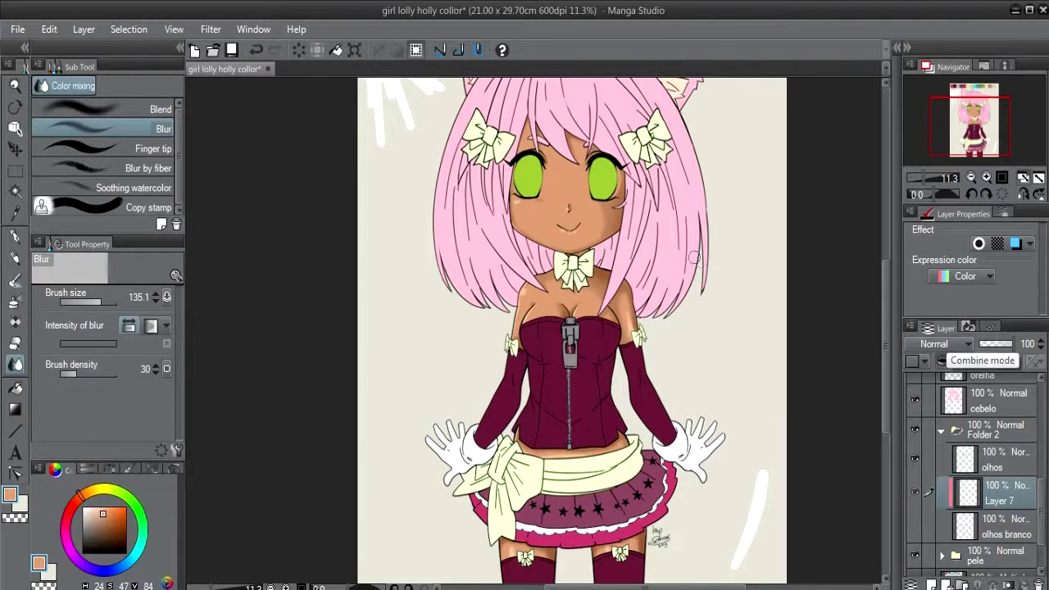
{"action": "scroll", "coordinate": [699, 257], "scroll_direction": "up", "scroll_amount": 1}
- Pick a light grey drawing colour and switch to the G-pen
{"action": "left_click_drag", "start_coordinate": [886, 344], "coordinate": [886, 271]}
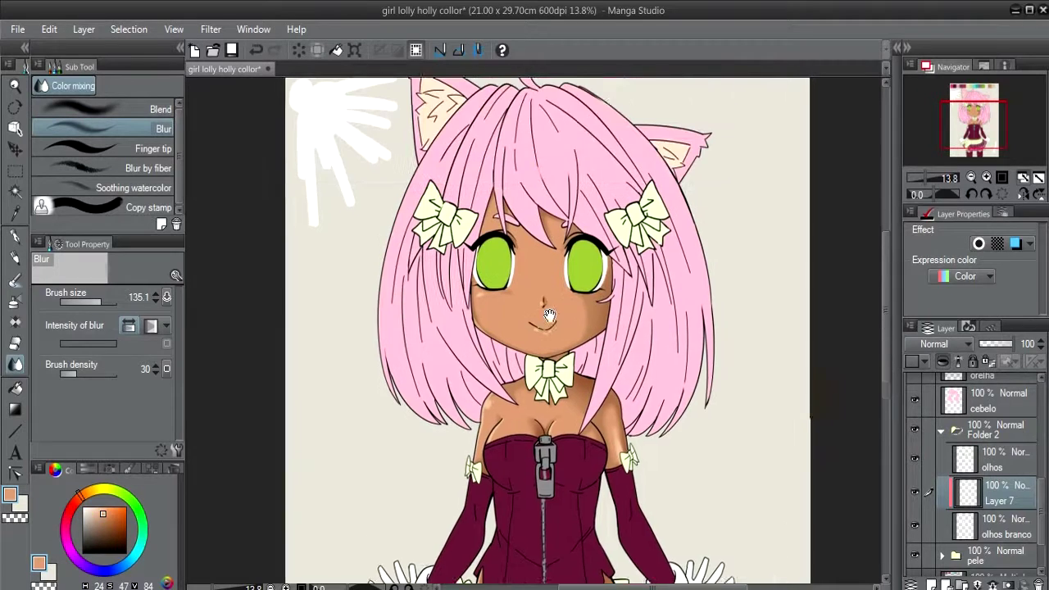
{"action": "left_click", "coordinate": [83, 503]}
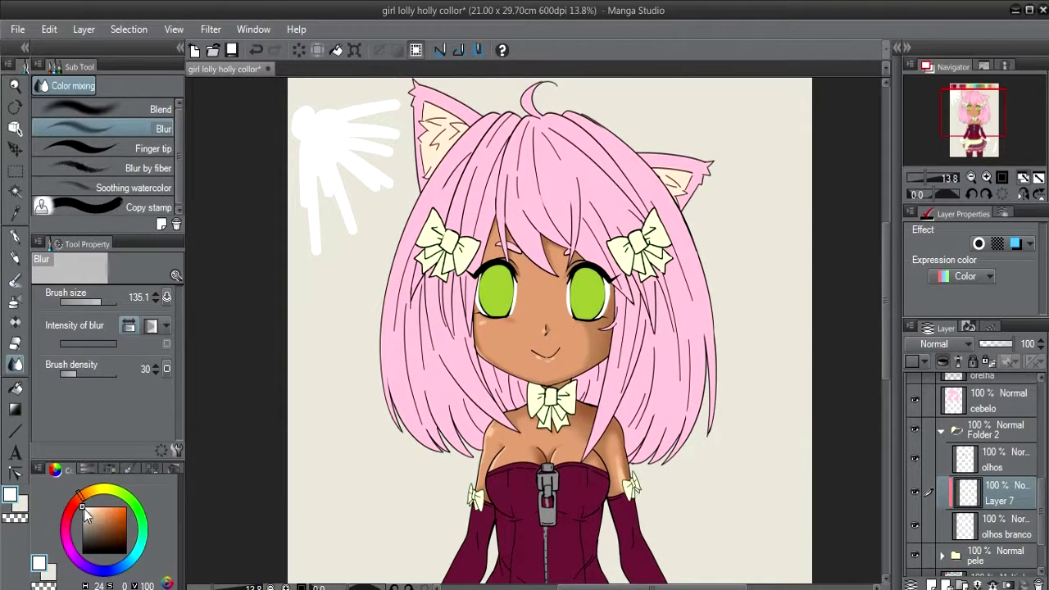
{"action": "left_click_drag", "start_coordinate": [82, 511], "coordinate": [82, 515]}
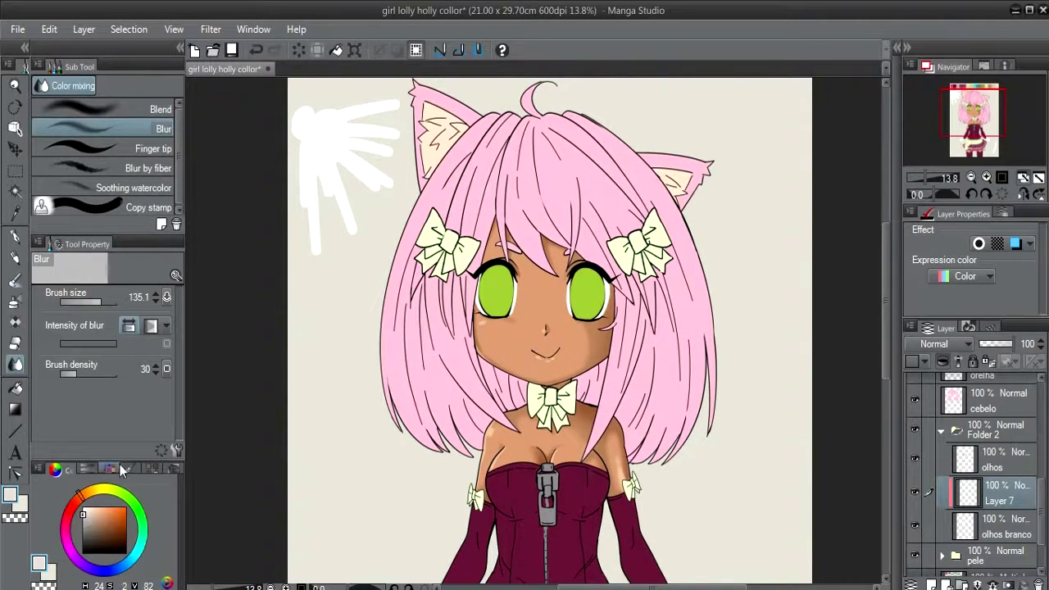
{"action": "scroll", "coordinate": [512, 292], "scroll_direction": "up", "scroll_amount": 2}
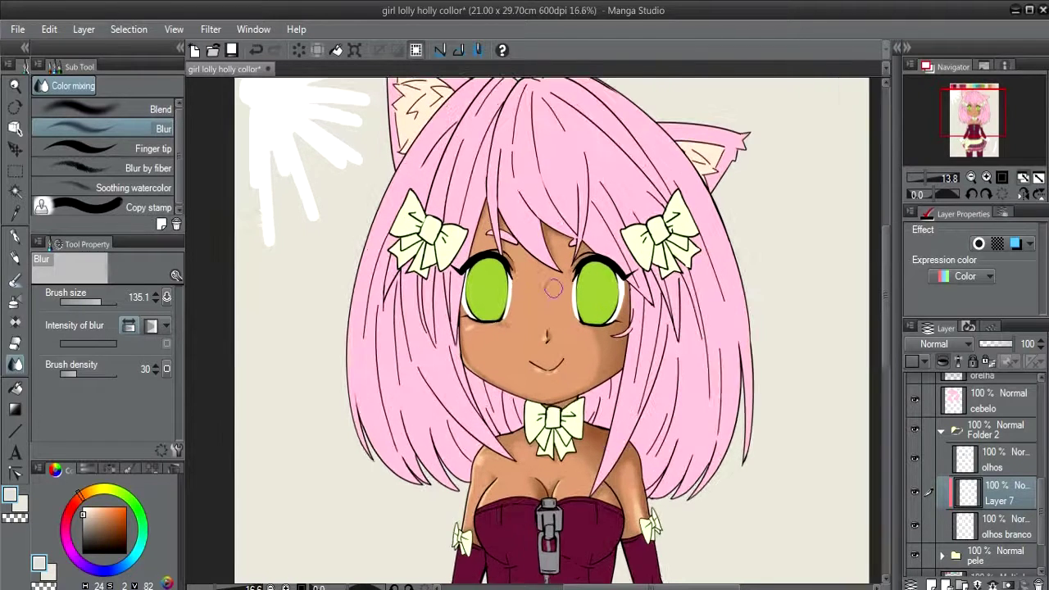
{"action": "scroll", "coordinate": [553, 287], "scroll_direction": "up", "scroll_amount": 2}
{"action": "key", "text": "p"}
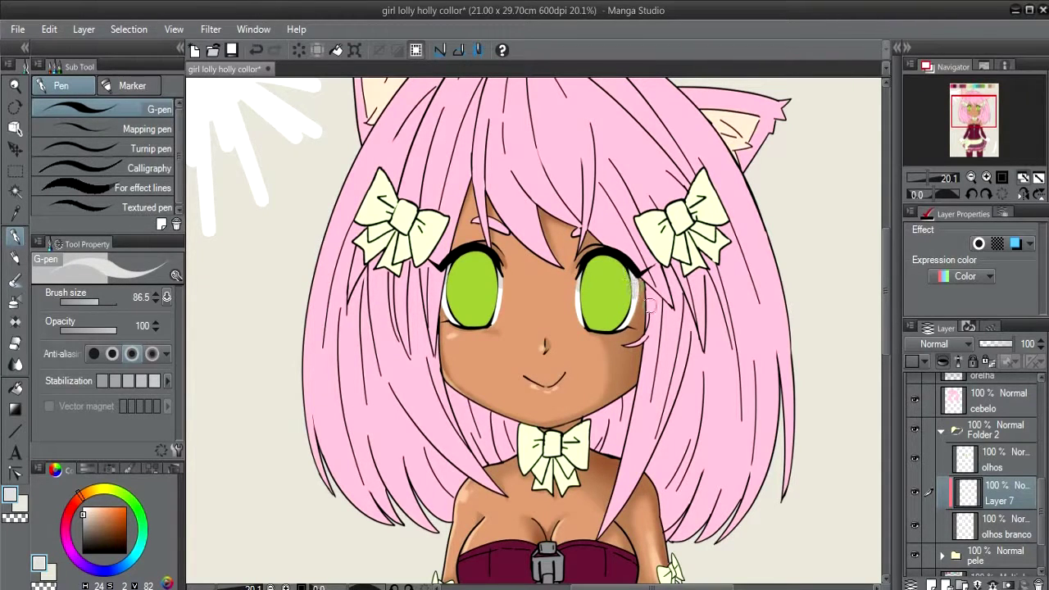
- Hide the olhos iris layer and paint grey shading across the tops of both eye whites
{"action": "left_click", "coordinate": [916, 458]}
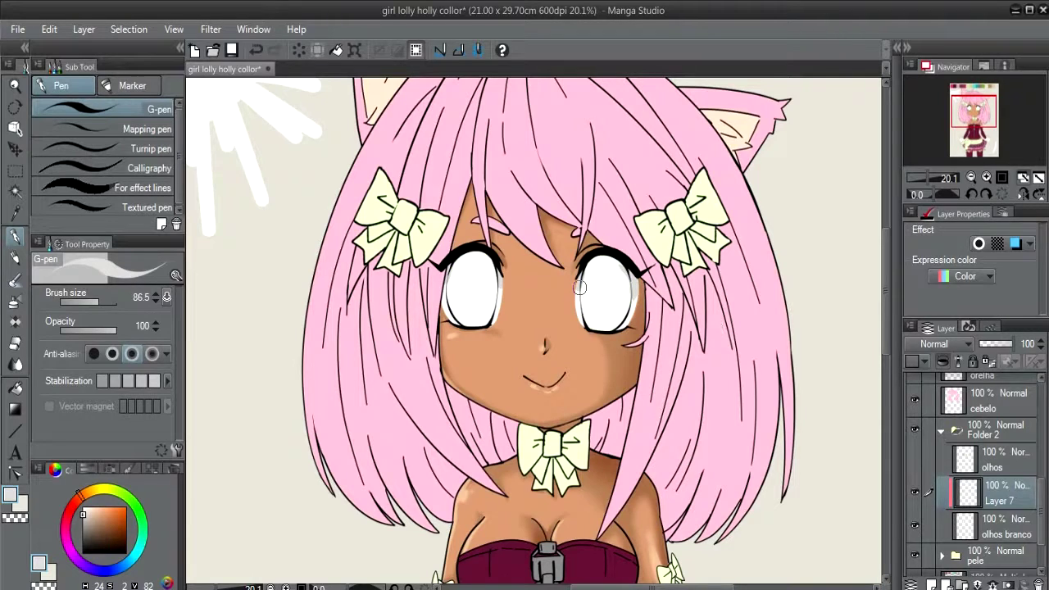
{"action": "left_click_drag", "start_coordinate": [579, 286], "coordinate": [636, 290]}
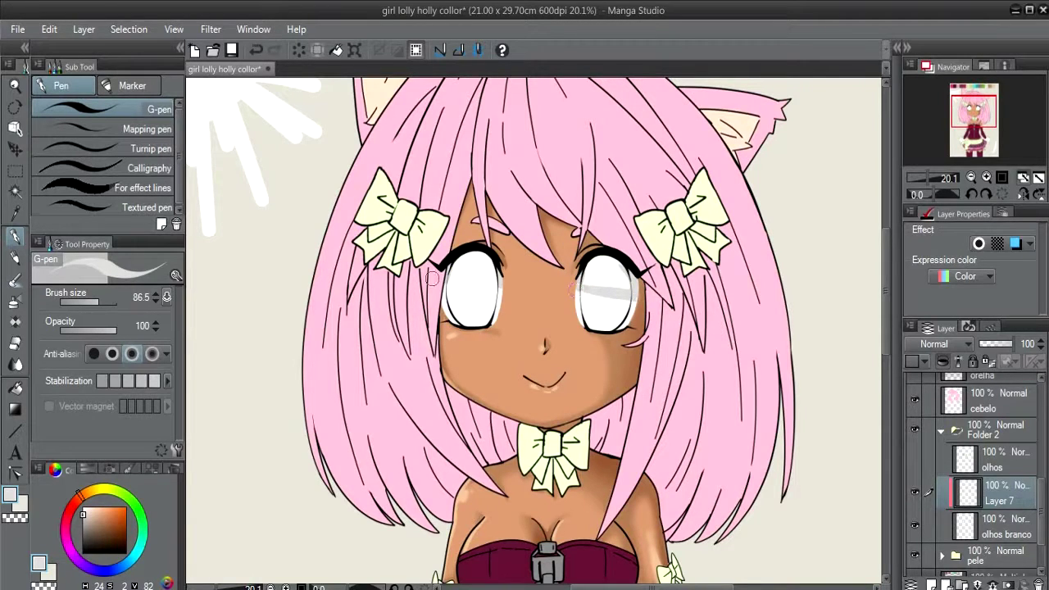
{"action": "mouse_move", "coordinate": [453, 280]}
{"action": "left_mouse_down"}
{"action": "mouse_move", "coordinate": [495, 281]}
{"action": "mouse_move", "coordinate": [497, 257]}
{"action": "left_mouse_up"}
{"action": "mouse_move", "coordinate": [628, 275]}
{"action": "left_mouse_down"}
{"action": "mouse_move", "coordinate": [582, 270]}
{"action": "mouse_move", "coordinate": [635, 269]}
{"action": "mouse_move", "coordinate": [590, 264]}
{"action": "left_mouse_up"}
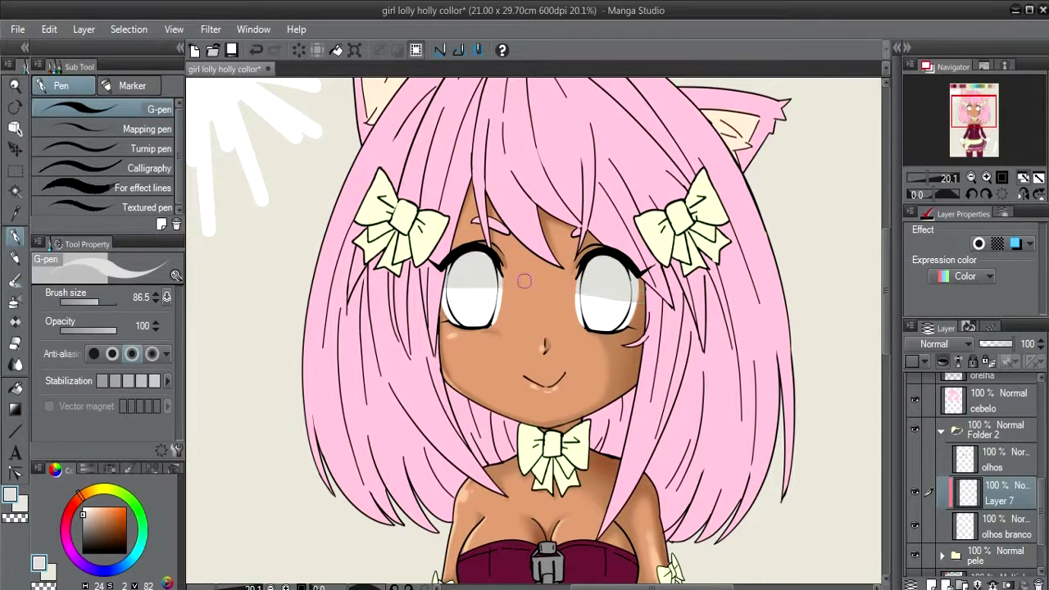
{"action": "left_click", "coordinate": [14, 364]}
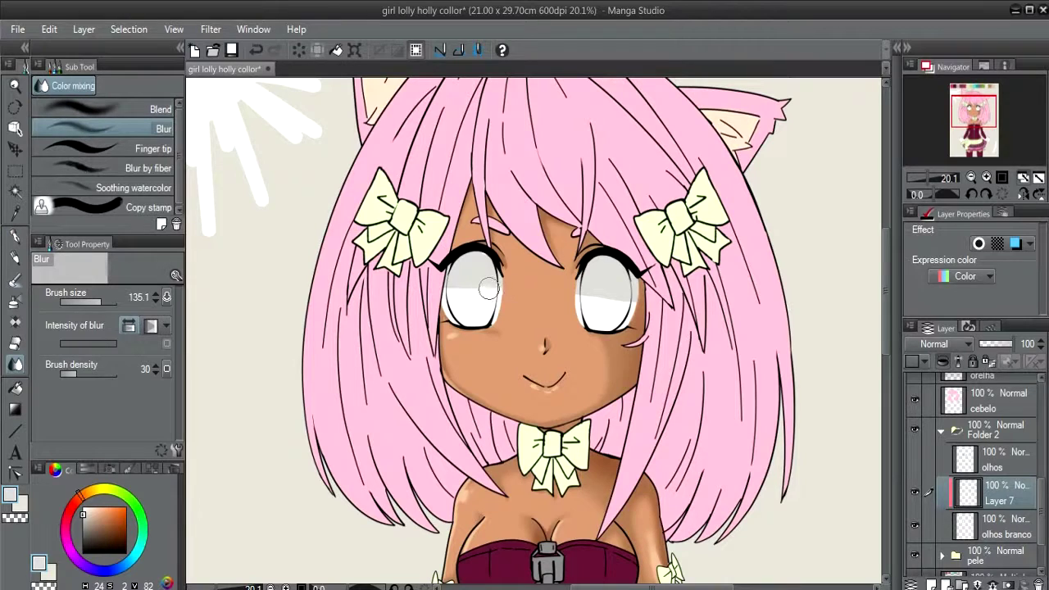
- Blur the grey eye-white shading, show the olhos layer again, and add Layer 8 above it
{"action": "left_click_drag", "start_coordinate": [488, 287], "coordinate": [492, 289]}
{"action": "left_click_drag", "start_coordinate": [597, 298], "coordinate": [629, 302]}
{"action": "left_click", "coordinate": [915, 458]}
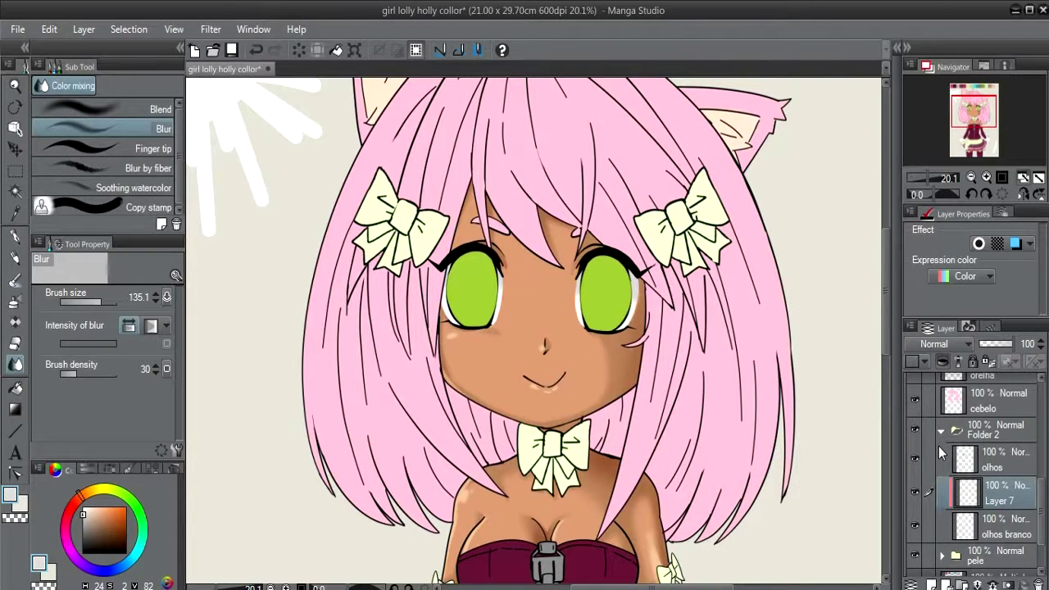
{"action": "left_click", "coordinate": [982, 463]}
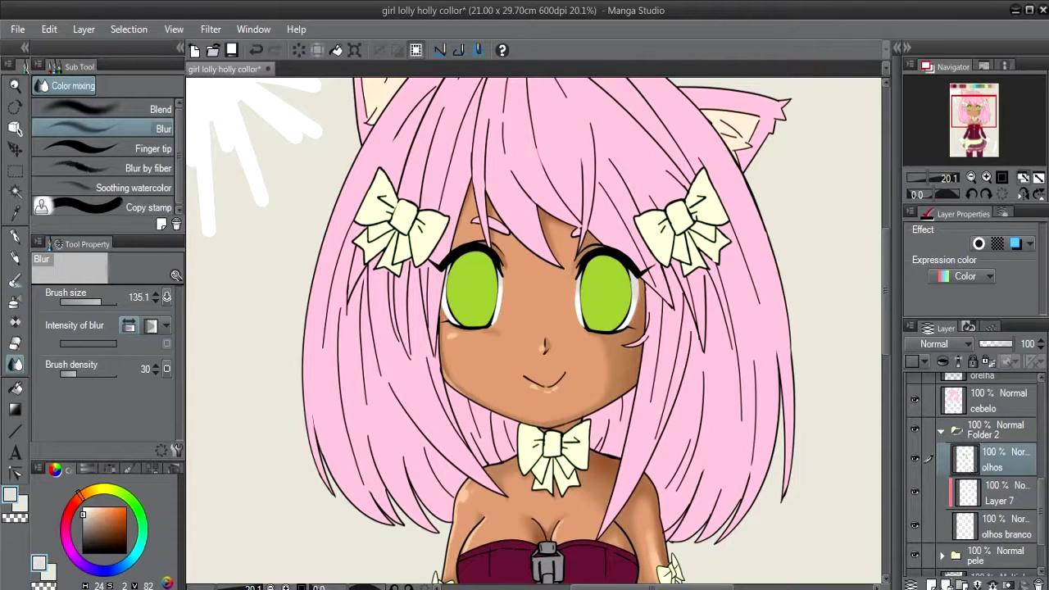
{"action": "left_click", "coordinate": [932, 583]}
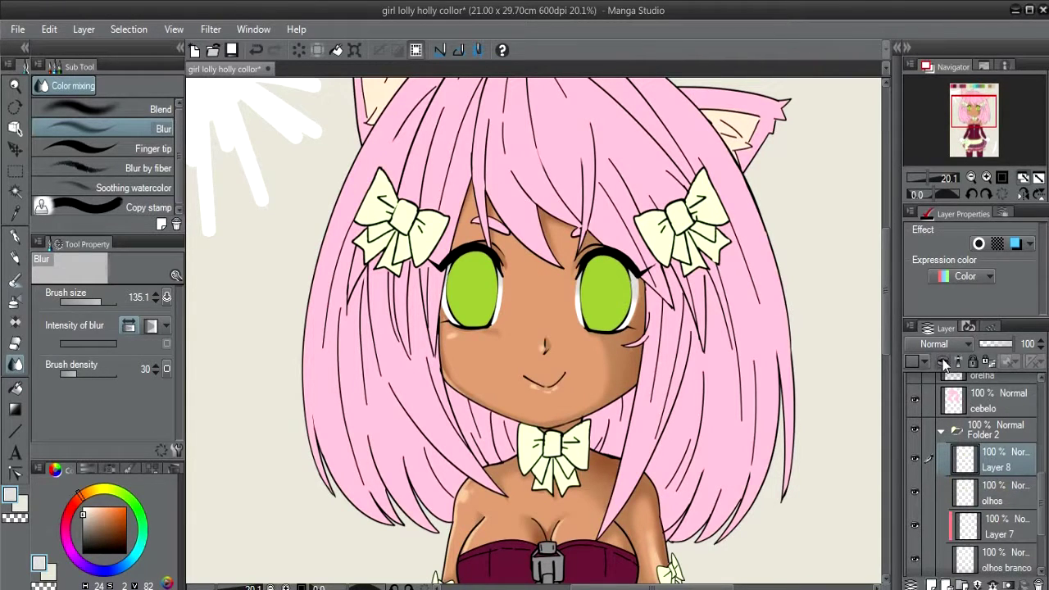
- Eyedrop the iris green and paint darker green shading into the upper halves of both irises
{"action": "left_click", "coordinate": [619, 283], "text": "alt"}
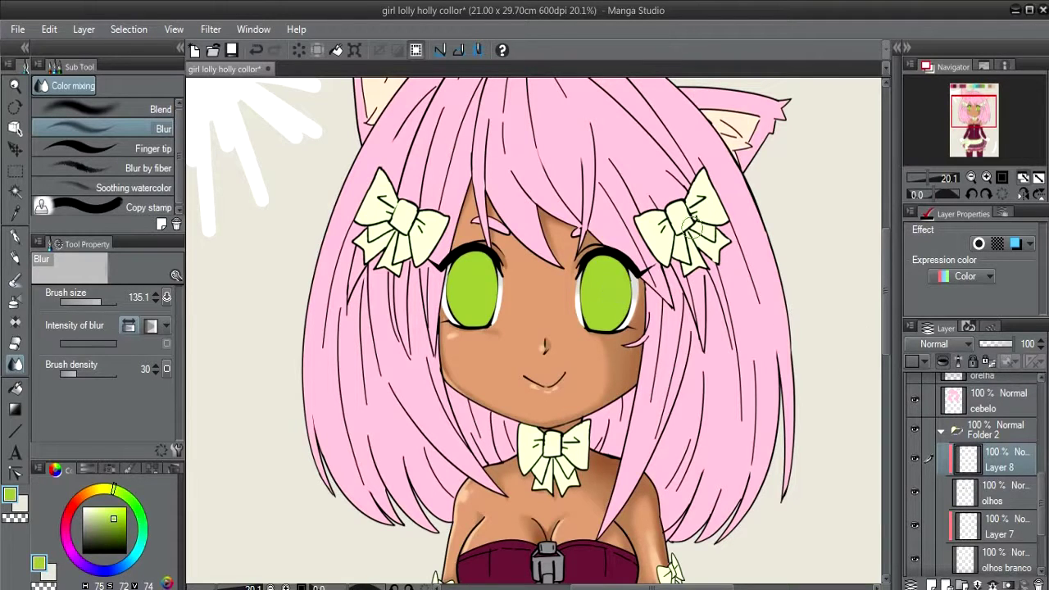
{"action": "scroll", "coordinate": [665, 226], "scroll_direction": "up", "scroll_amount": 3}
{"action": "scroll", "coordinate": [627, 283], "scroll_direction": "up", "scroll_amount": 2}
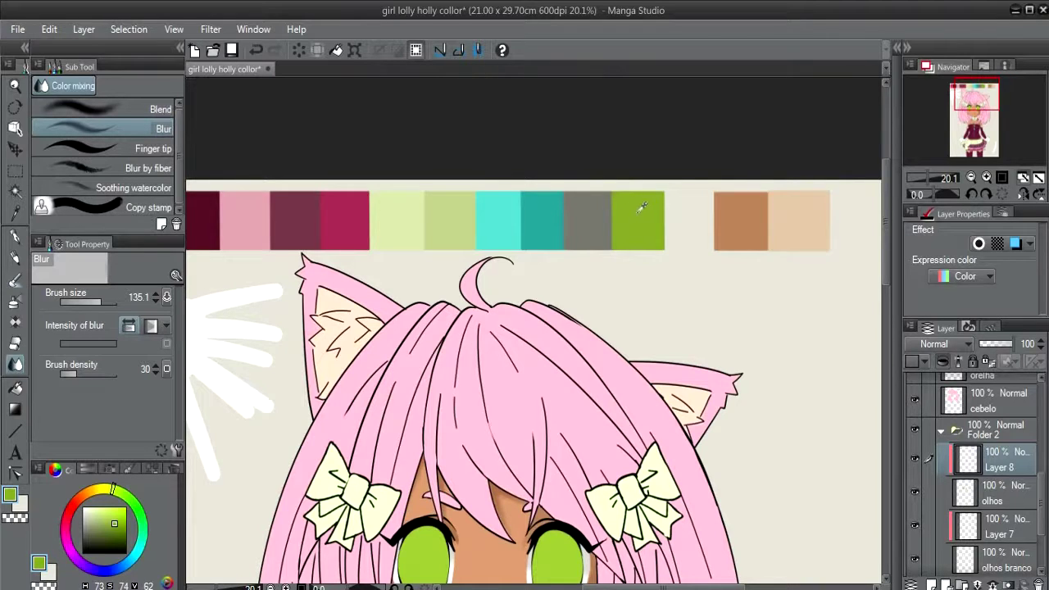
{"action": "scroll", "coordinate": [623, 262], "scroll_direction": "down", "scroll_amount": 5}
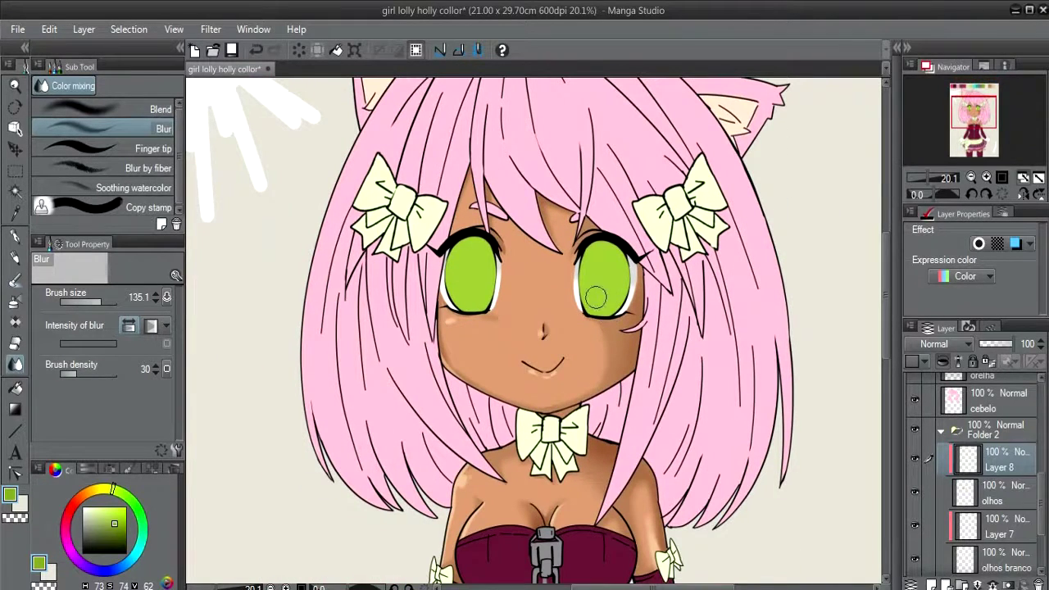
{"action": "key", "text": "p"}
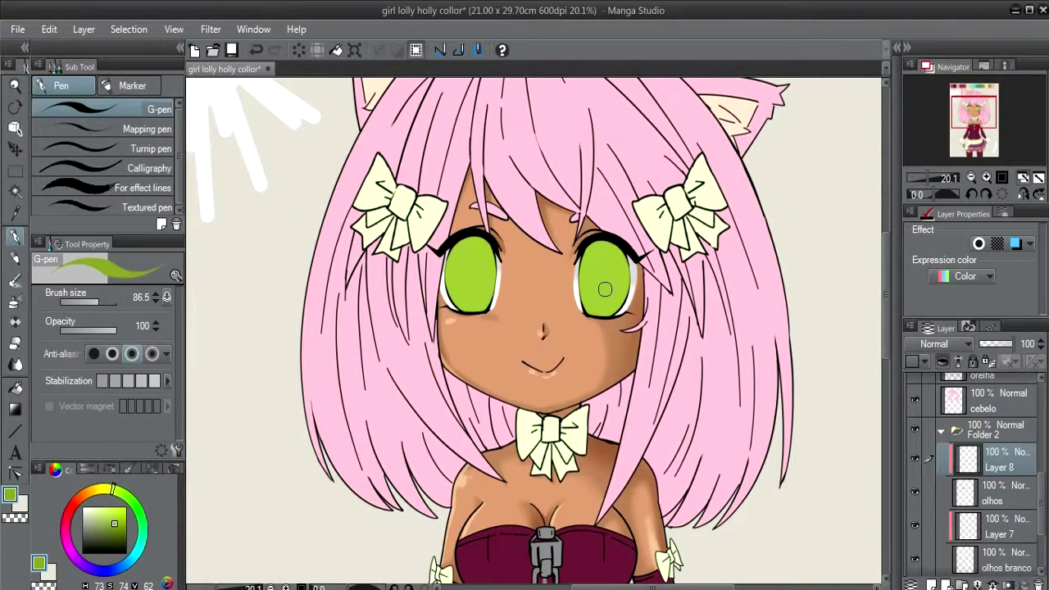
{"action": "left_click_drag", "start_coordinate": [599, 278], "coordinate": [605, 274]}
{"action": "mouse_move", "coordinate": [467, 272]}
{"action": "left_mouse_down"}
{"action": "mouse_move", "coordinate": [468, 283]}
{"action": "mouse_move", "coordinate": [471, 262]}
{"action": "left_mouse_up"}
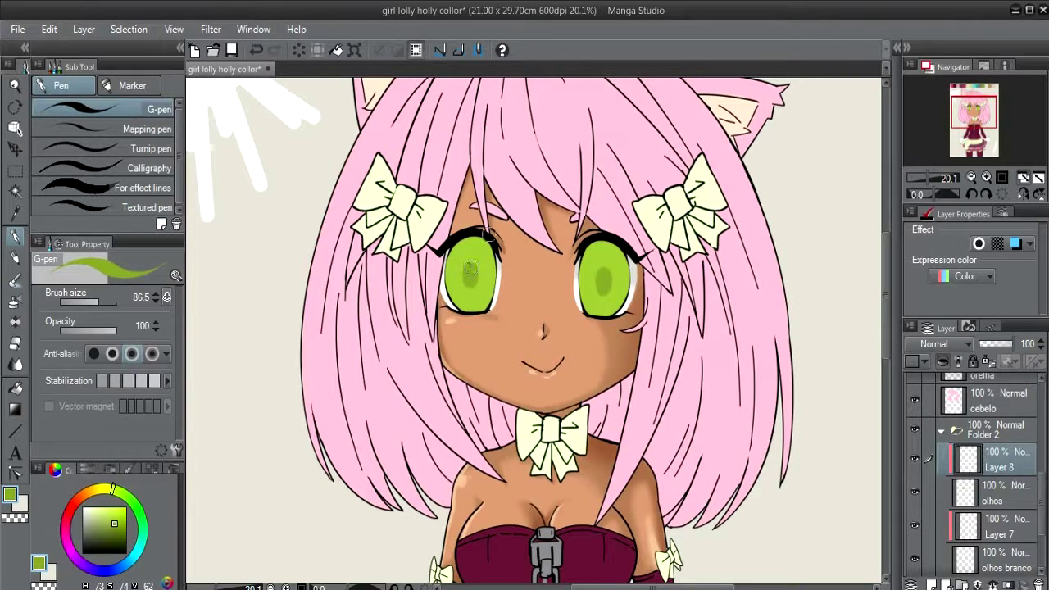
{"action": "left_click_drag", "start_coordinate": [596, 276], "coordinate": [608, 279]}
{"action": "left_click_drag", "start_coordinate": [476, 268], "coordinate": [473, 275]}
{"action": "left_click_drag", "start_coordinate": [443, 266], "coordinate": [488, 268]}
{"action": "left_click_drag", "start_coordinate": [590, 267], "coordinate": [579, 272]}
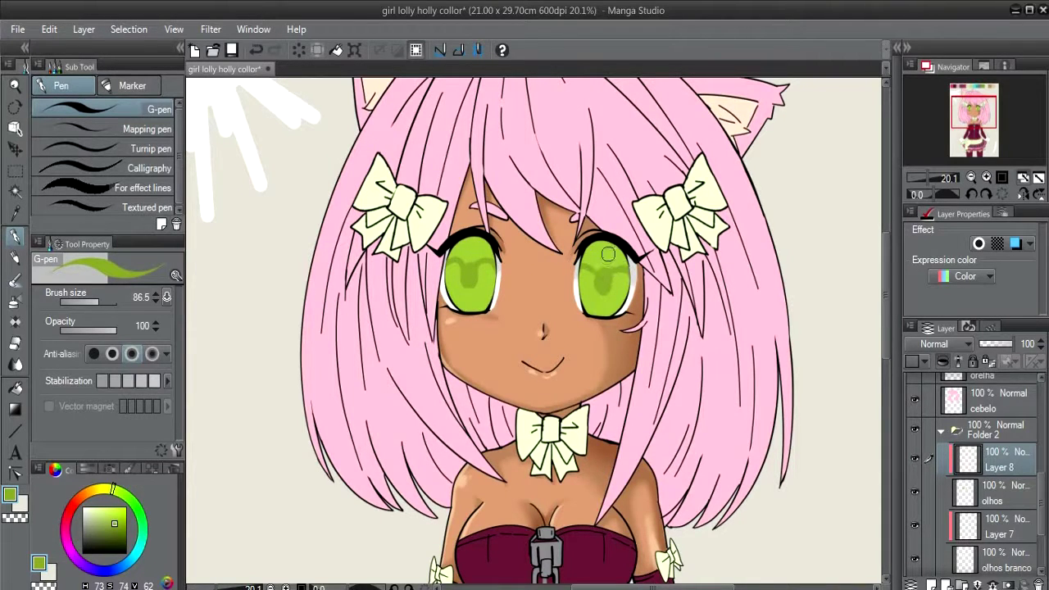
- Fill the right iris's darker patch and try an Auto select of the green iris areas
{"action": "key", "text": "g"}
{"action": "left_click", "coordinate": [611, 254]}
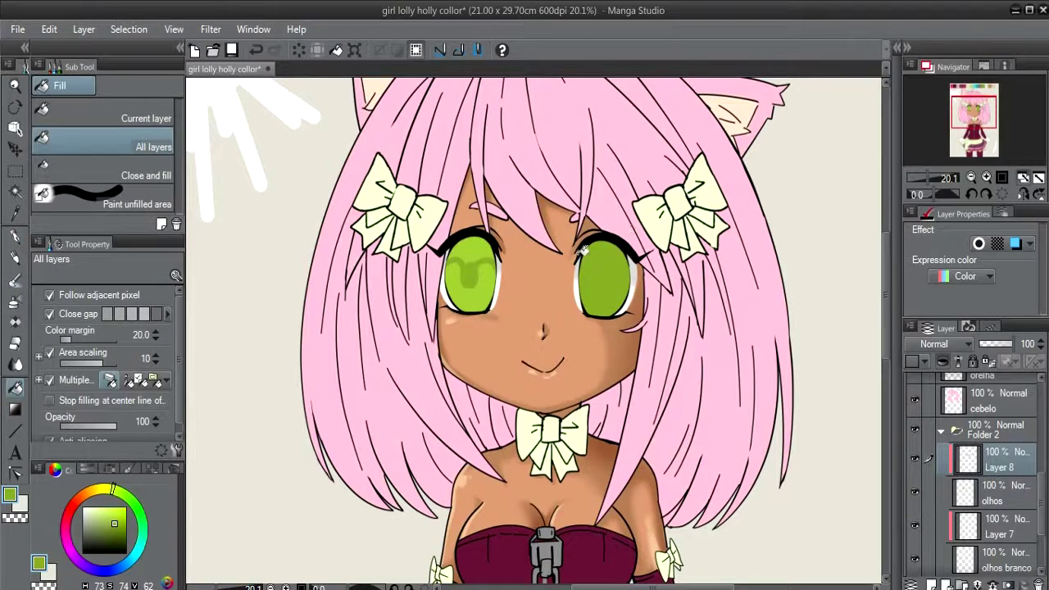
{"action": "key", "text": "w"}
{"action": "left_click", "coordinate": [607, 261]}
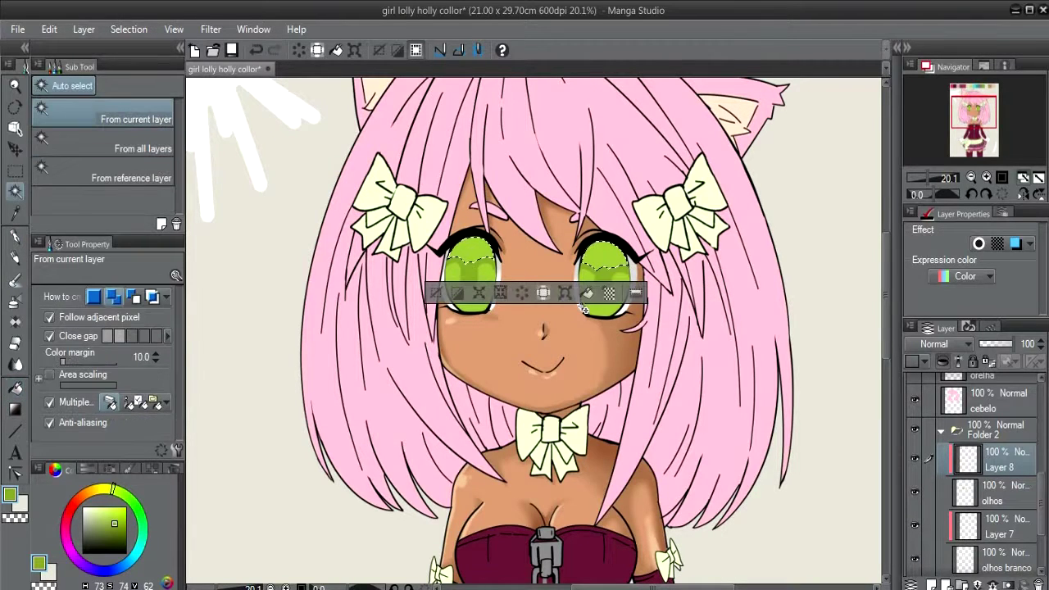
{"action": "left_click", "coordinate": [435, 292]}
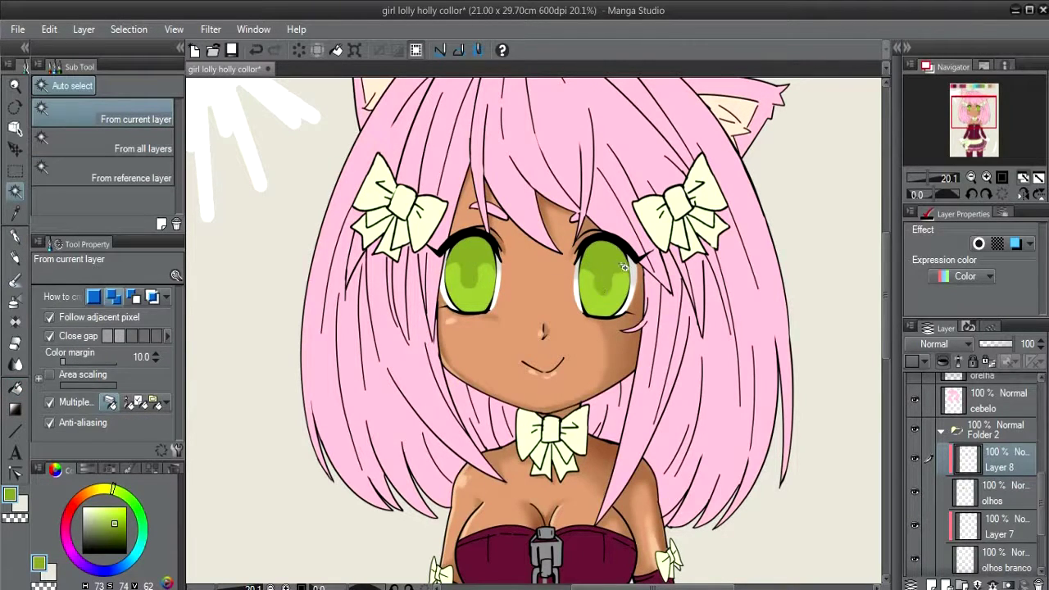
- Touch up the darker green iris shading with the G-pen and add Layer 9 above it
{"action": "key", "text": "p"}
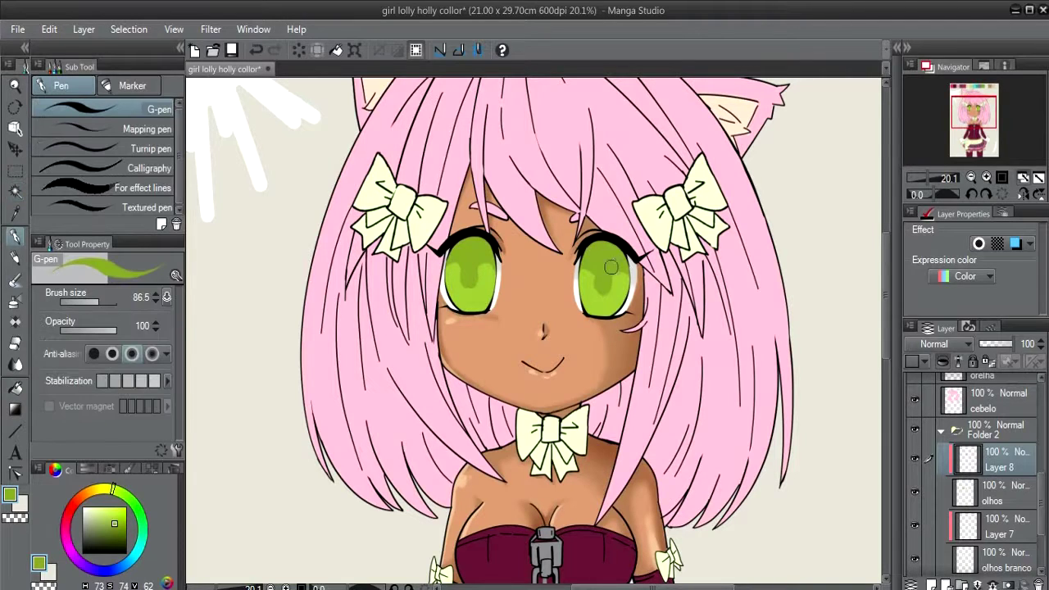
{"action": "mouse_move", "coordinate": [597, 282]}
{"action": "left_mouse_down"}
{"action": "mouse_move", "coordinate": [590, 271]}
{"action": "mouse_move", "coordinate": [616, 269]}
{"action": "mouse_move", "coordinate": [597, 273]}
{"action": "mouse_move", "coordinate": [611, 289]}
{"action": "mouse_move", "coordinate": [623, 271]}
{"action": "mouse_move", "coordinate": [595, 277]}
{"action": "left_mouse_up"}
{"action": "left_click_drag", "start_coordinate": [492, 265], "coordinate": [475, 267]}
{"action": "scroll", "coordinate": [697, 369], "scroll_direction": "up", "scroll_amount": 2}
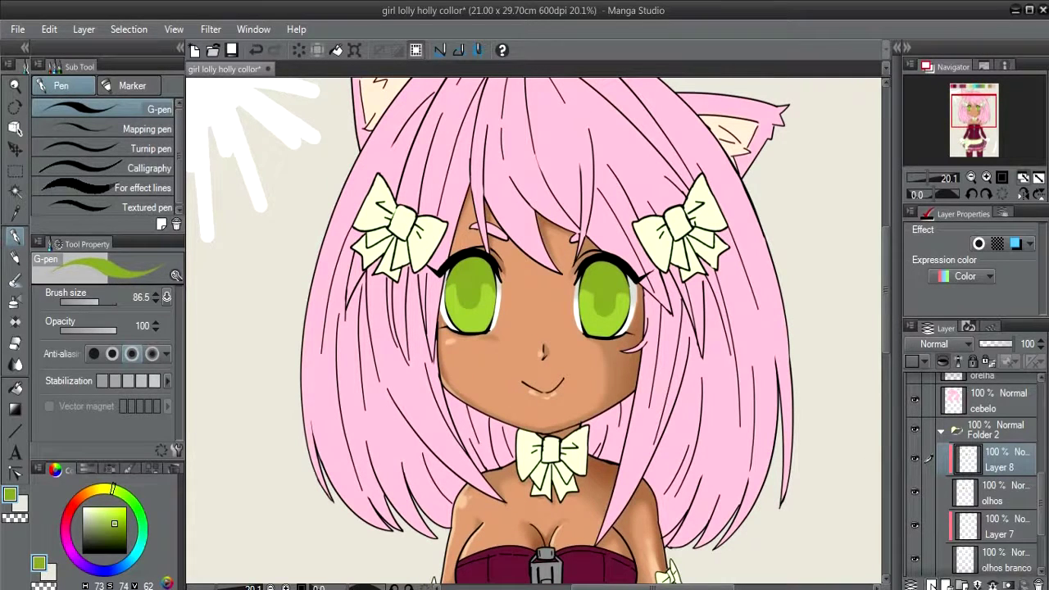
{"action": "left_click", "coordinate": [932, 585]}
- Clip Layer 9 to Layer 8, select Layer 8's iris shapes, and pick a darker green
{"action": "left_click", "coordinate": [944, 369]}
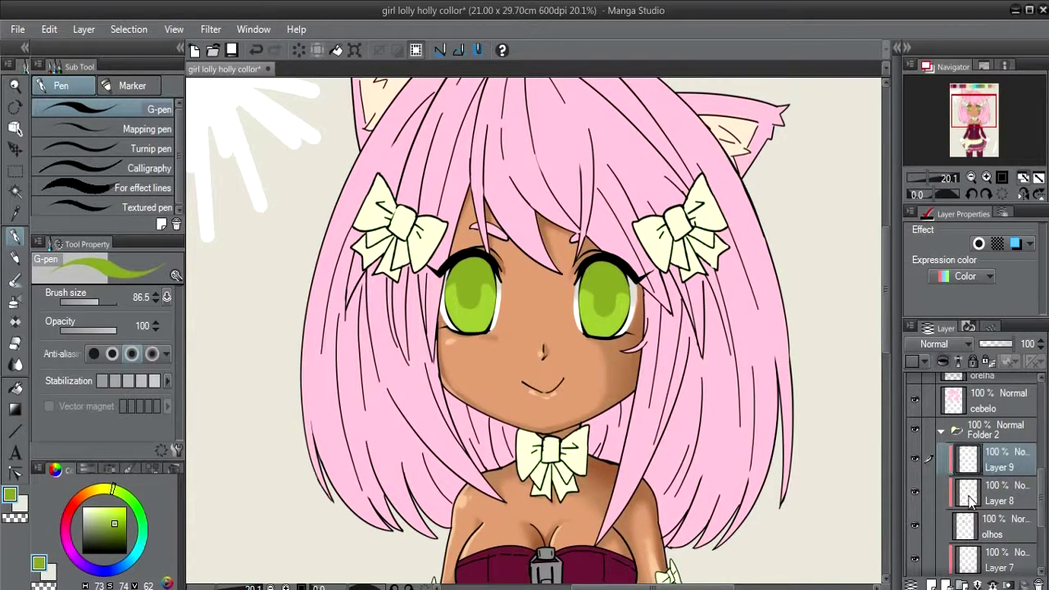
{"action": "left_click", "coordinate": [971, 500]}
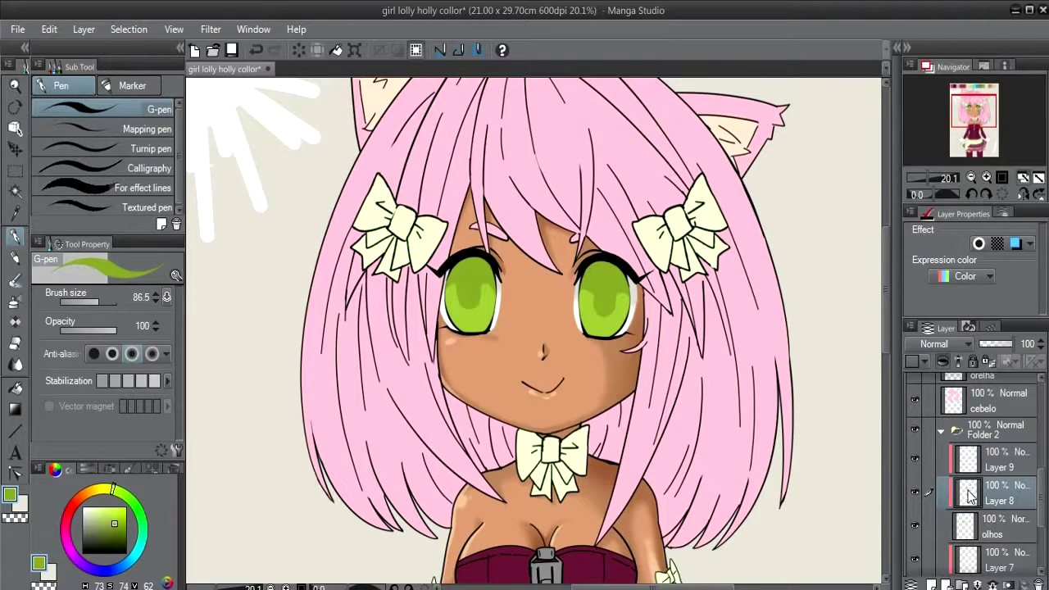
{"action": "left_click", "coordinate": [969, 494], "text": "ctrl"}
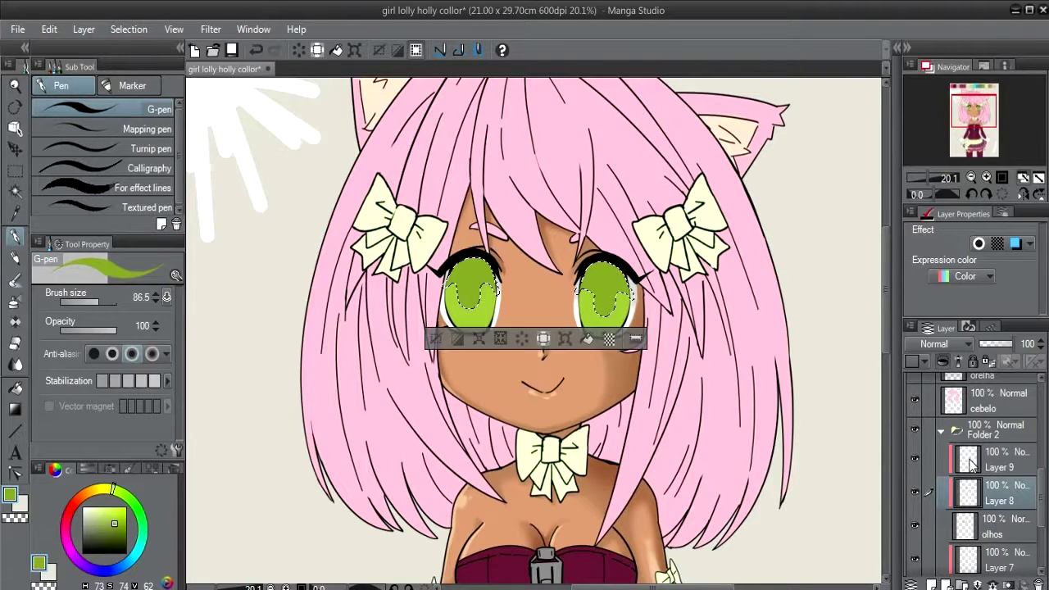
{"action": "left_click", "coordinate": [971, 465]}
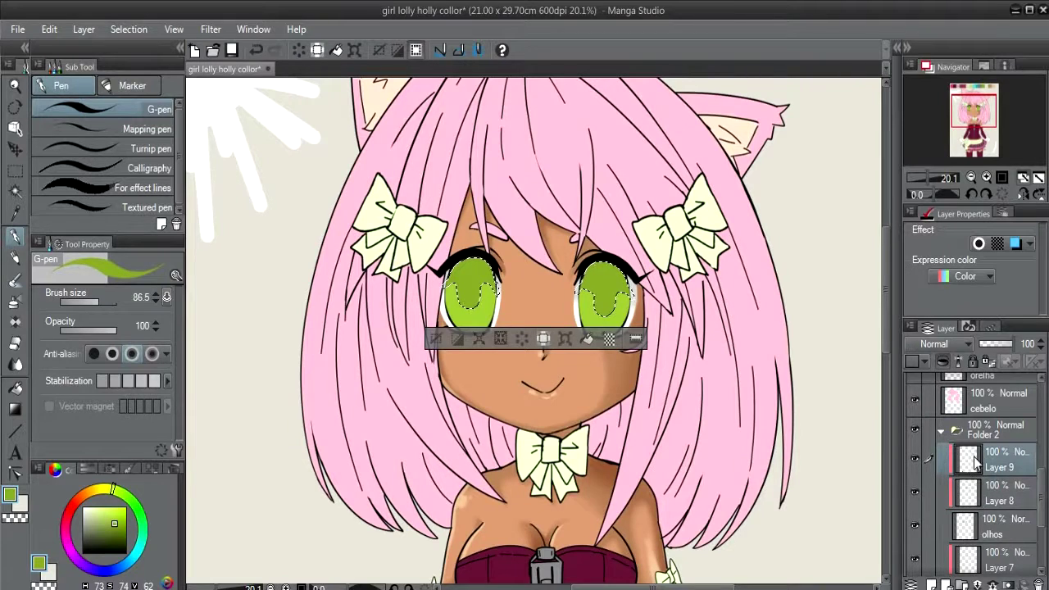
{"action": "left_click_drag", "start_coordinate": [115, 527], "coordinate": [117, 536]}
{"action": "left_click", "coordinate": [116, 537]}
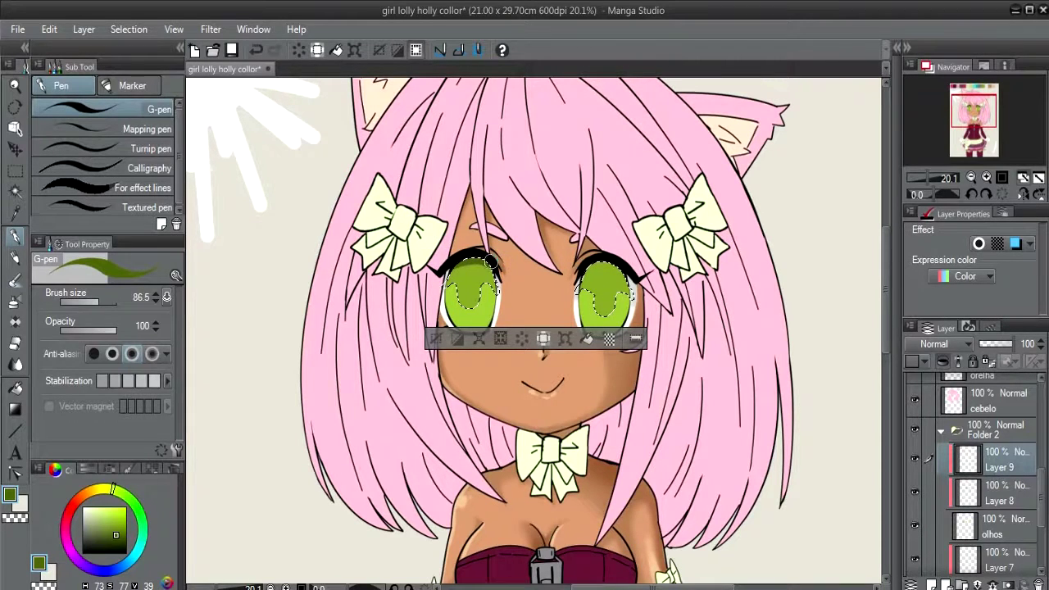
- Paint dark green shading inside the left iris, reselecting the irises, then switch to Blur
{"action": "mouse_move", "coordinate": [452, 270]}
{"action": "left_mouse_down"}
{"action": "mouse_move", "coordinate": [446, 283]}
{"action": "mouse_move", "coordinate": [467, 308]}
{"action": "left_mouse_up"}
{"action": "key", "text": "ctrl+z"}
{"action": "key", "text": "ctrl+z"}
{"action": "key", "text": "ctrl+z"}
{"action": "key", "text": "ctrl+z"}
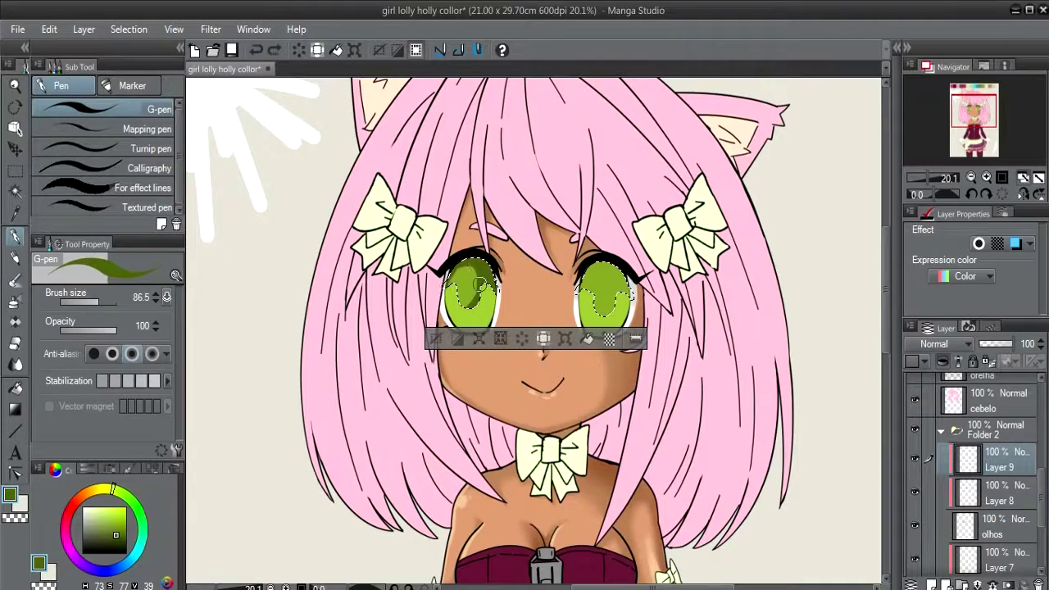
{"action": "left_click_drag", "start_coordinate": [479, 284], "coordinate": [472, 310]}
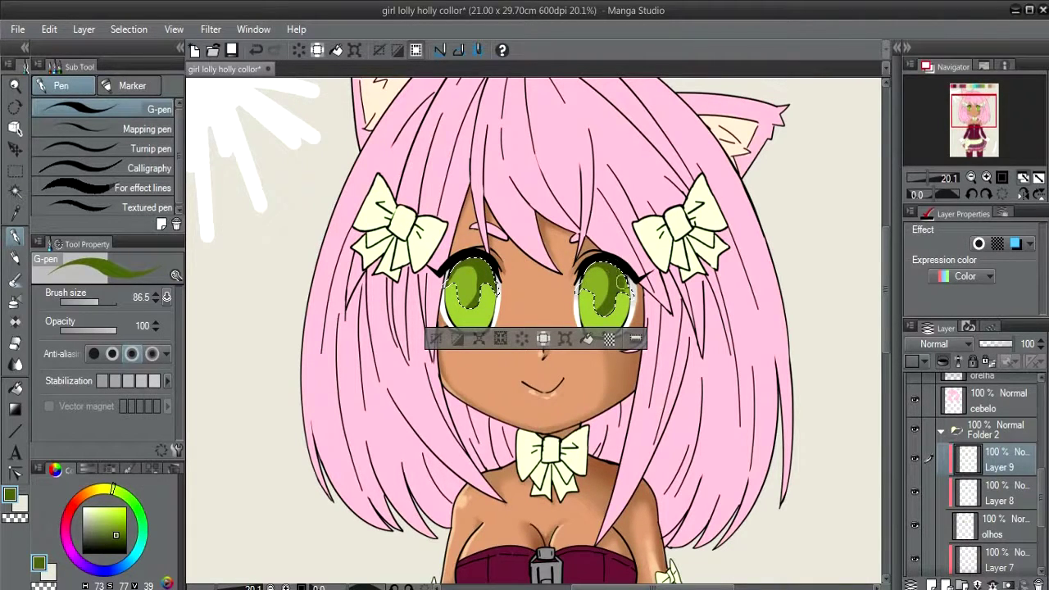
{"action": "key", "text": "ctrl+d"}
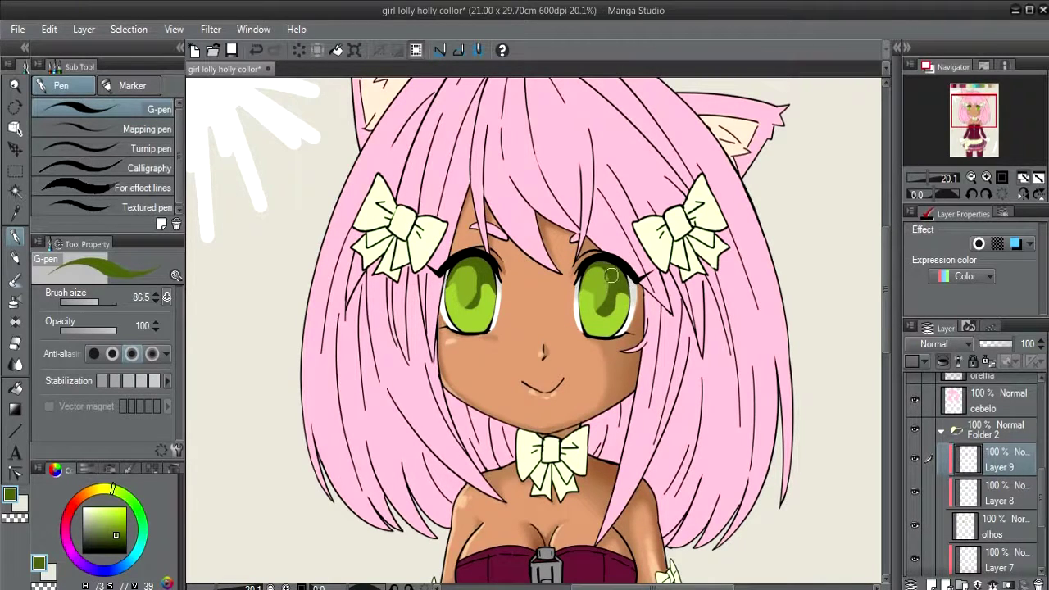
{"action": "key", "text": "ctrl+shift+d"}
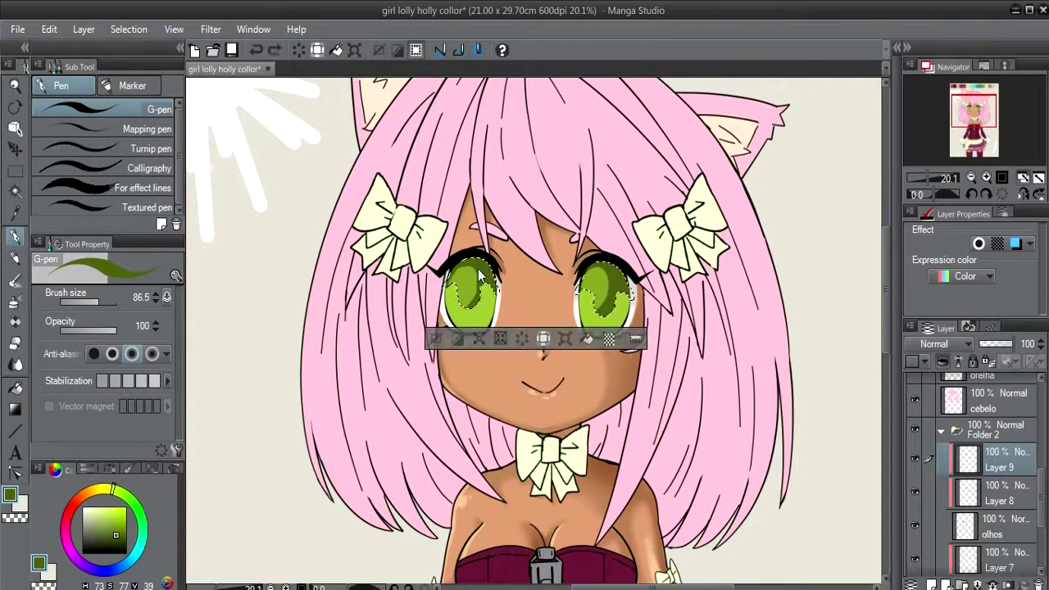
{"action": "left_click_drag", "start_coordinate": [475, 292], "coordinate": [475, 266]}
{"action": "left_click", "coordinate": [15, 363]}
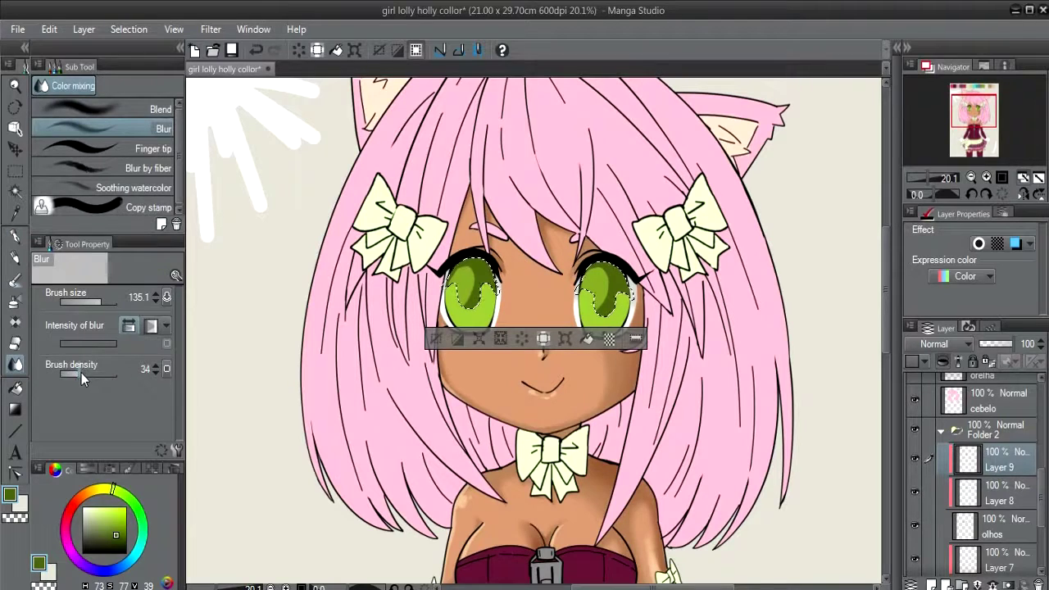
- Set Blur density to 55, smooth the dark shading in both irises, and deselect
{"action": "left_click_drag", "start_coordinate": [81, 373], "coordinate": [91, 373]}
{"action": "mouse_move", "coordinate": [472, 287]}
{"action": "left_mouse_down"}
{"action": "mouse_move", "coordinate": [468, 270]}
{"action": "mouse_move", "coordinate": [467, 291]}
{"action": "left_mouse_up"}
{"action": "left_click_drag", "start_coordinate": [599, 299], "coordinate": [596, 294]}
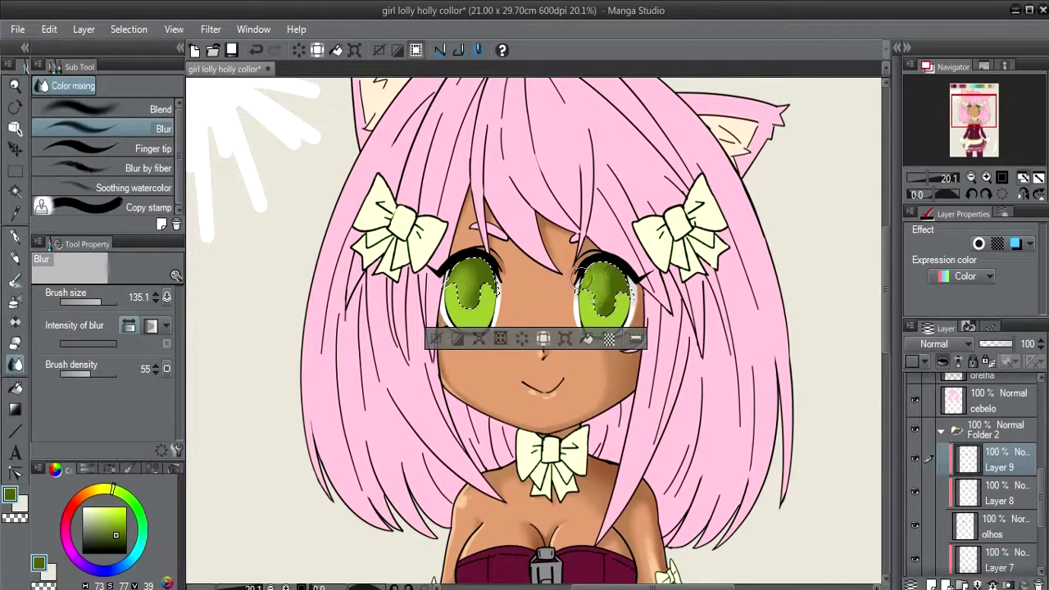
{"action": "left_click_drag", "start_coordinate": [468, 281], "coordinate": [460, 292]}
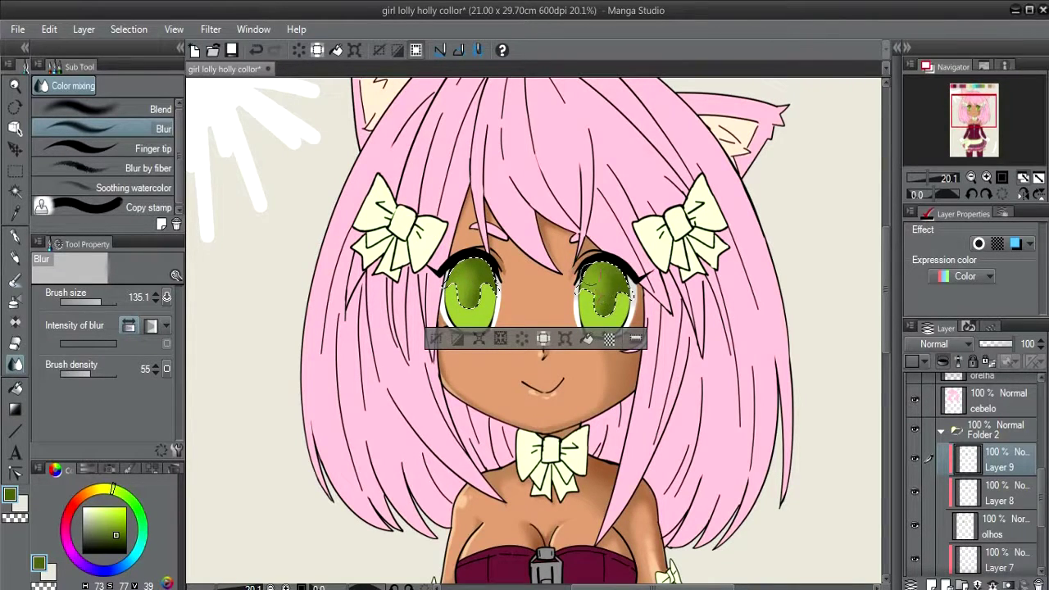
{"action": "left_click", "coordinate": [433, 343]}
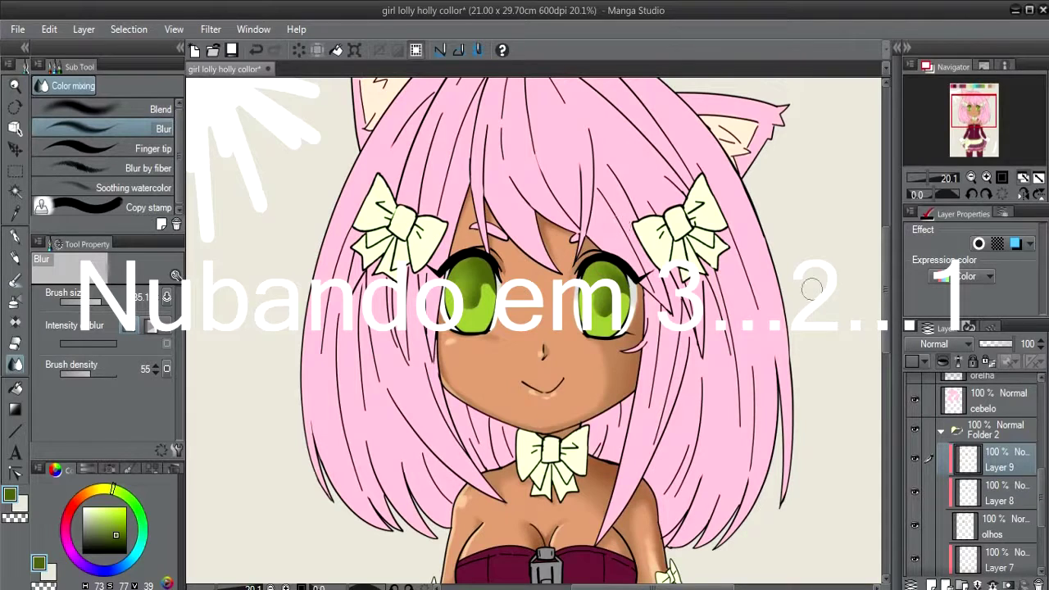
- Add a new layer and load the iris selection from Layer 8
{"action": "left_click", "coordinate": [933, 585]}
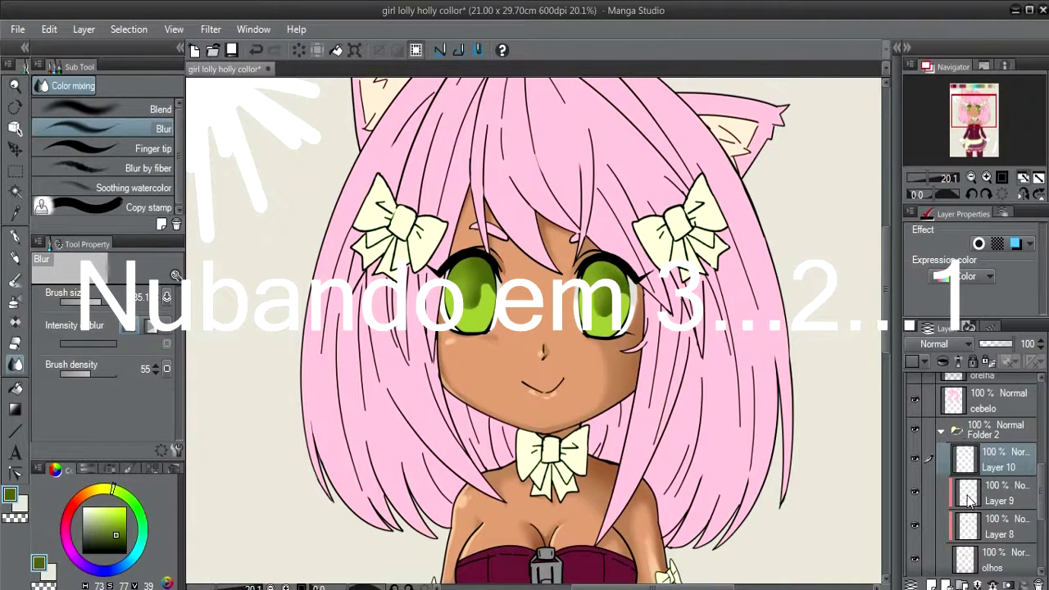
{"action": "left_click", "coordinate": [972, 529]}
{"action": "left_click", "coordinate": [970, 527], "text": "ctrl"}
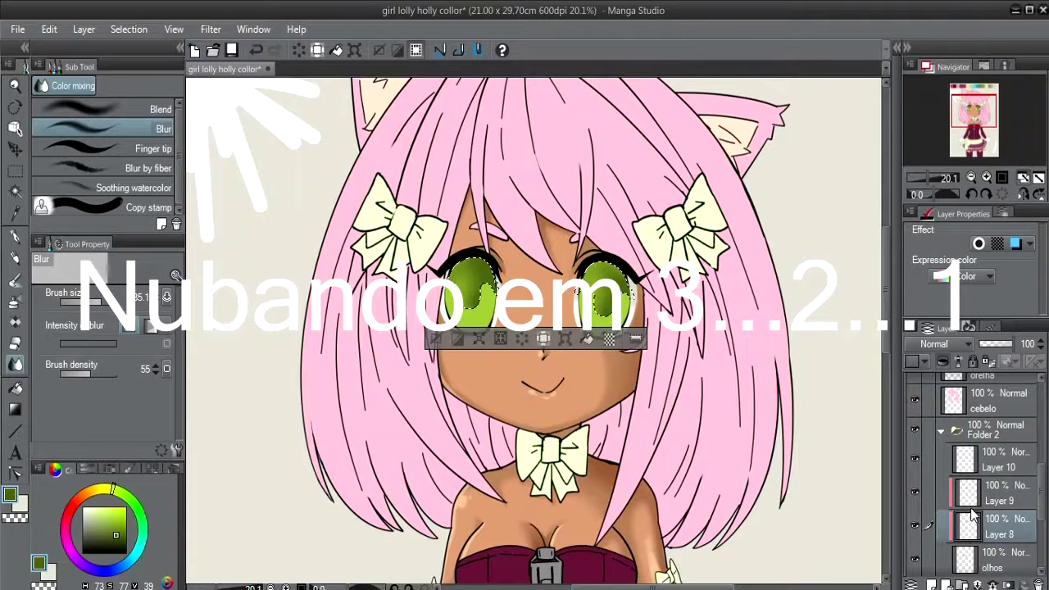
{"action": "left_click", "coordinate": [968, 459]}
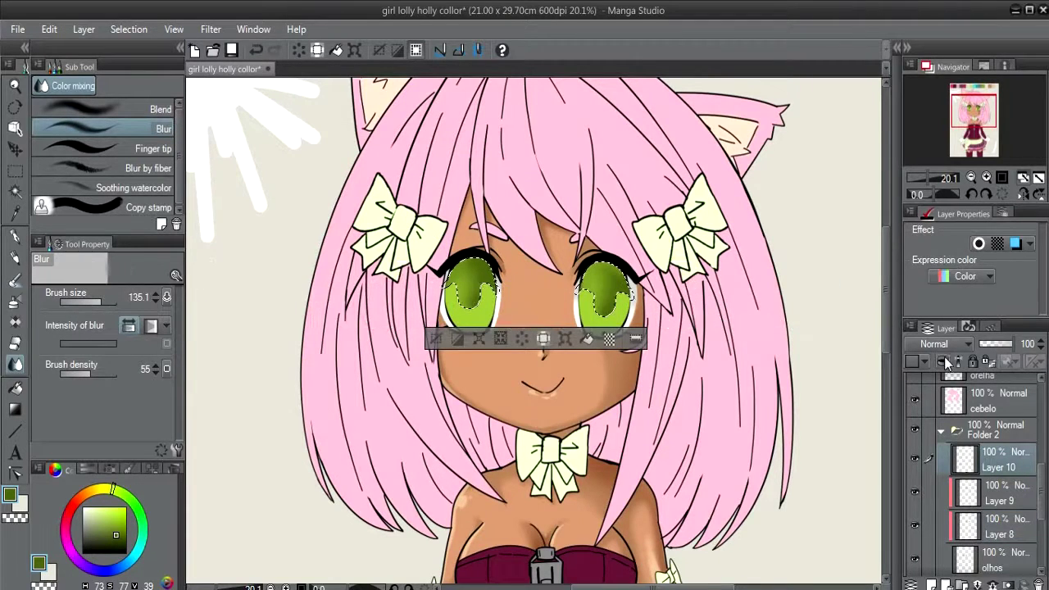
- Softly airbrush a darker green over the top of both irises
{"action": "left_click", "coordinate": [117, 543]}
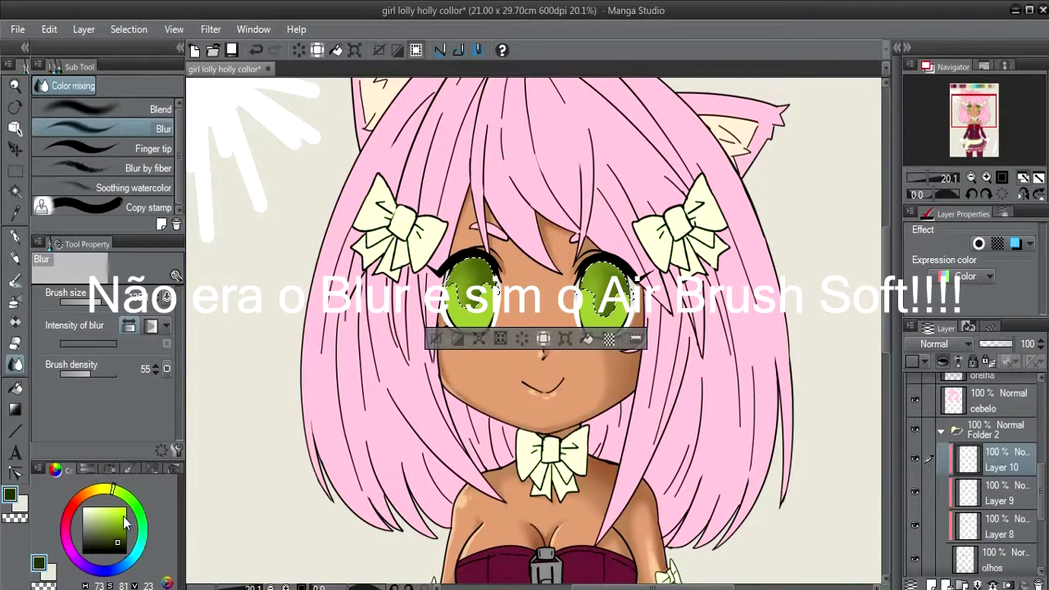
{"action": "key", "text": "b"}
{"action": "key", "text": "b"}
{"action": "left_click", "coordinate": [107, 129]}
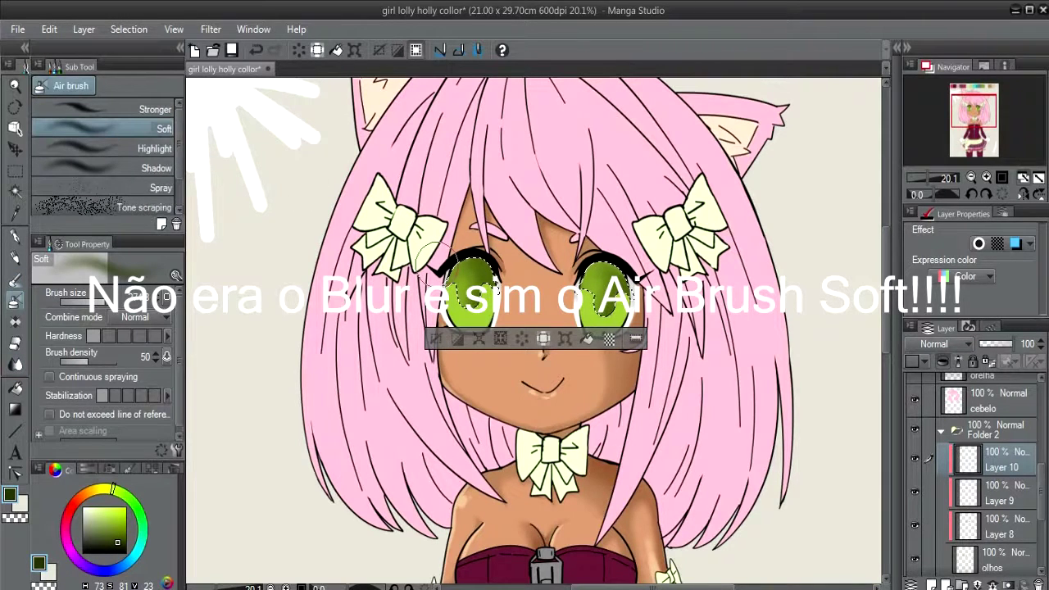
{"action": "mouse_move", "coordinate": [410, 245]}
{"action": "left_mouse_down"}
{"action": "mouse_move", "coordinate": [534, 256]}
{"action": "mouse_move", "coordinate": [471, 274]}
{"action": "mouse_move", "coordinate": [598, 278]}
{"action": "mouse_move", "coordinate": [522, 261]}
{"action": "left_mouse_up"}
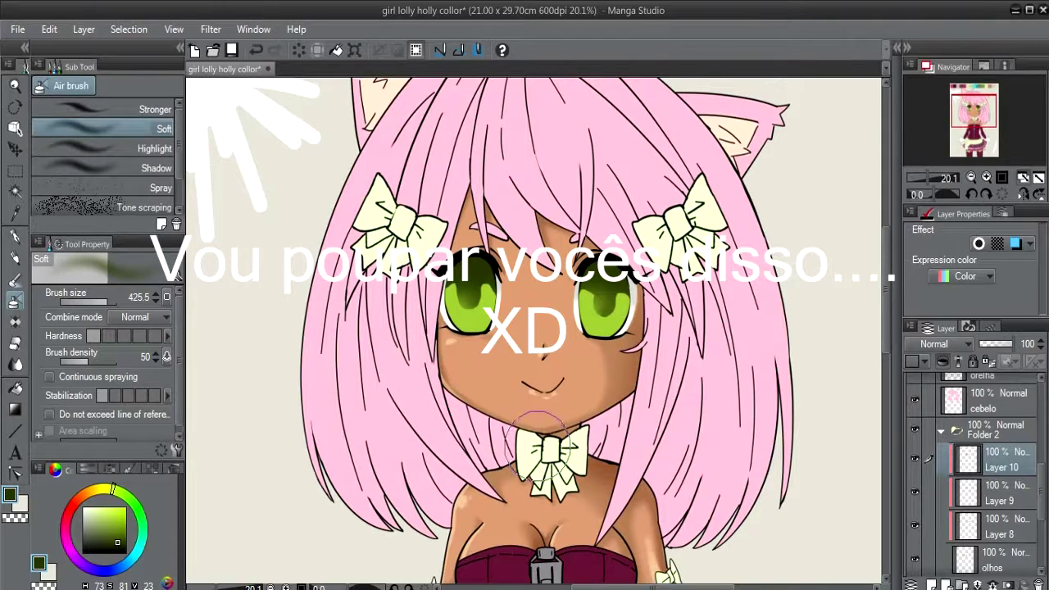
{"action": "left_click", "coordinate": [931, 585]}
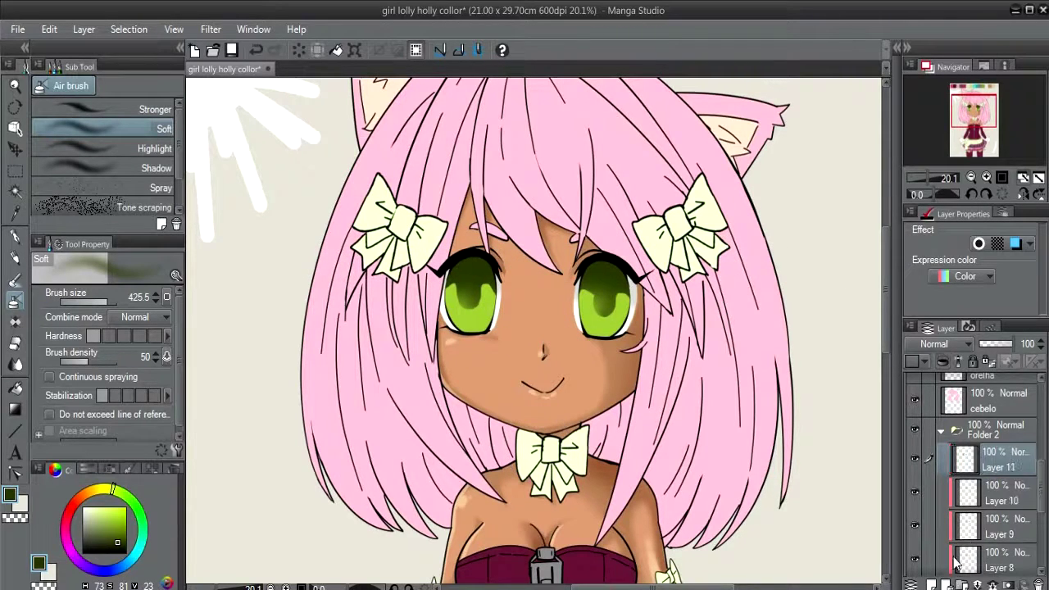
- Set Layer 11's blend mode to Screen at 62% opacity
{"action": "left_click", "coordinate": [953, 344]}
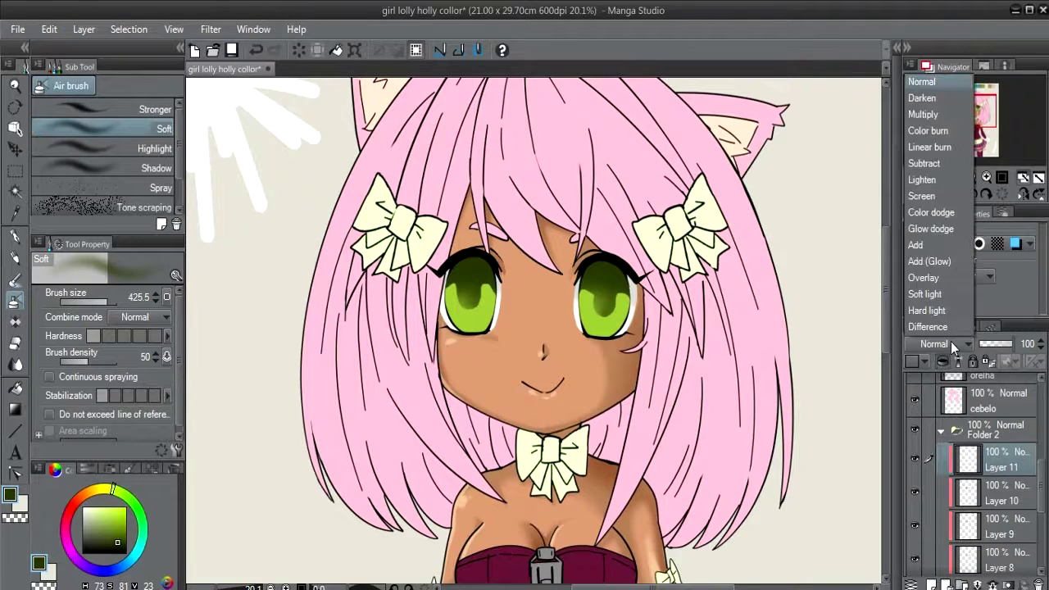
{"action": "left_click", "coordinate": [933, 199]}
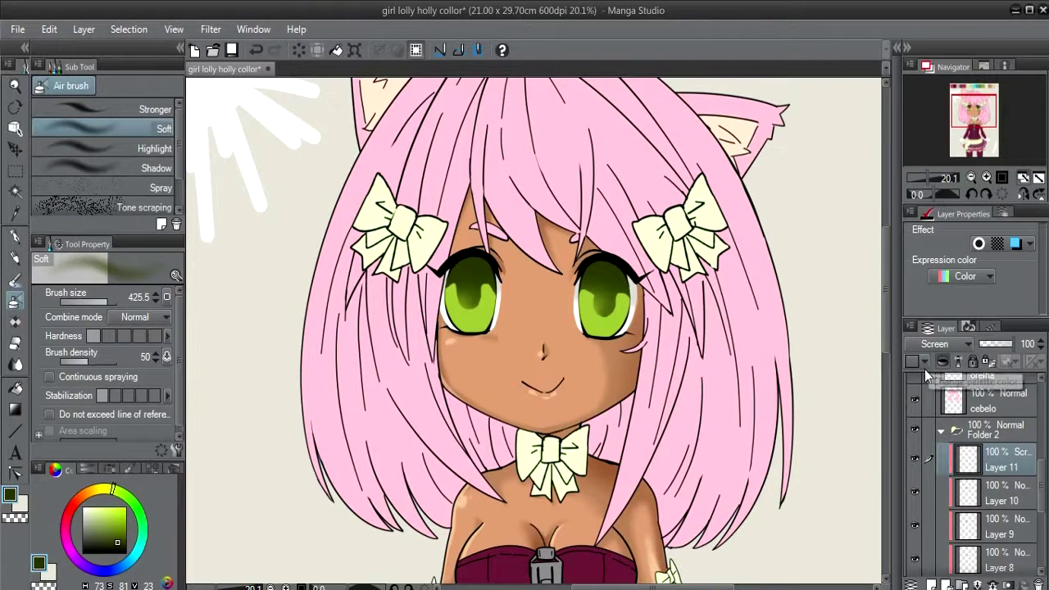
{"action": "left_click_drag", "start_coordinate": [1013, 345], "coordinate": [1001, 345]}
- Eyedrop the light yellow-green eye colour for a smaller G-pen
{"action": "key", "text": "p"}
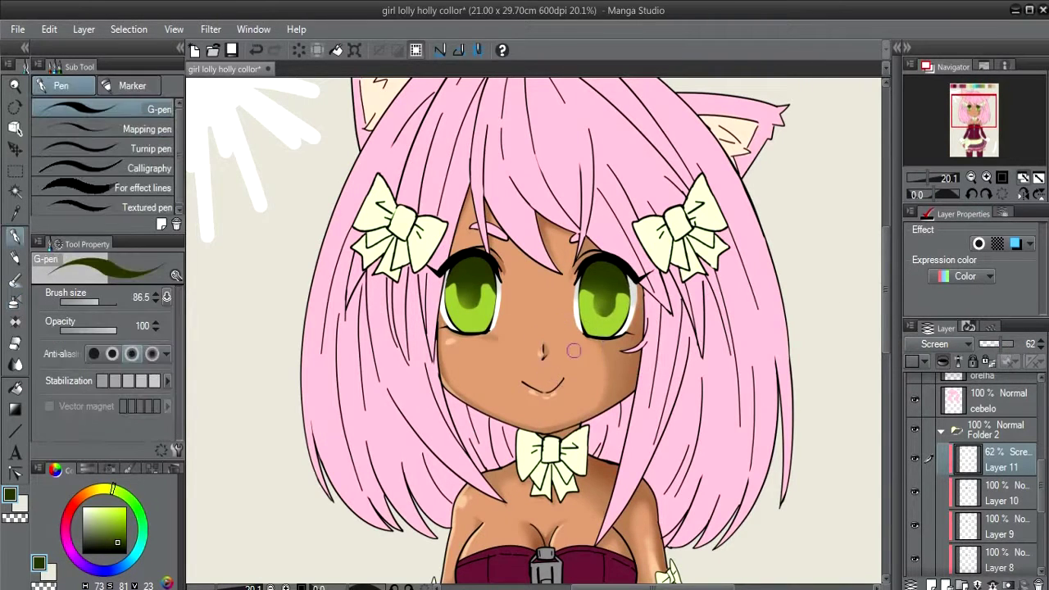
{"action": "left_click", "coordinate": [490, 308], "text": "alt"}
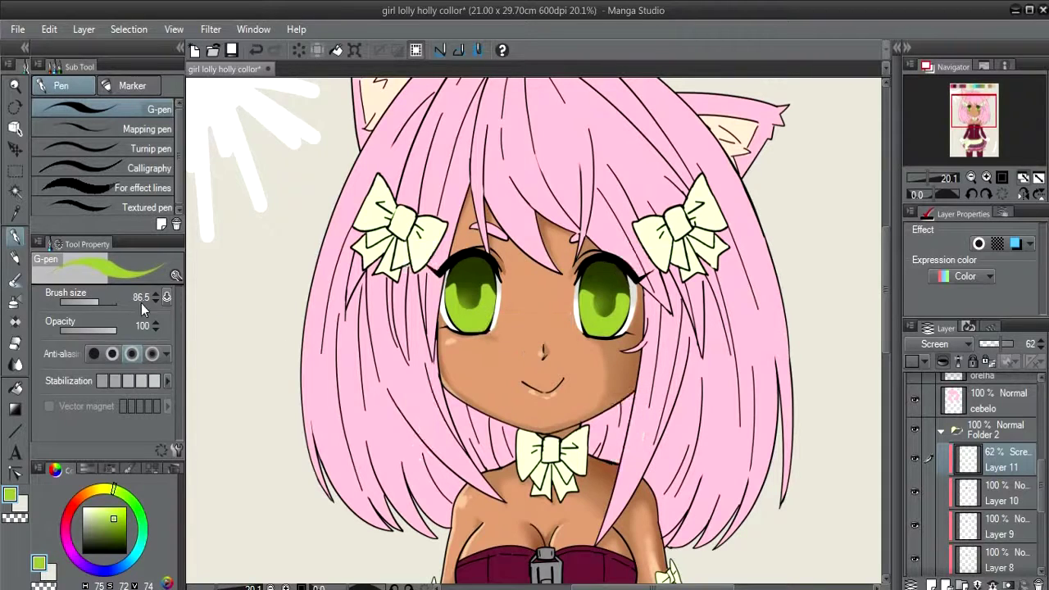
{"action": "left_click_drag", "start_coordinate": [99, 302], "coordinate": [89, 302]}
- Zoom in and paint curved highlights along the lower edges of both irises
{"action": "scroll", "coordinate": [156, 300], "scroll_direction": "up", "scroll_amount": 5}
{"action": "scroll", "coordinate": [491, 303], "scroll_direction": "down", "scroll_amount": 1}
{"action": "scroll", "coordinate": [490, 304], "scroll_direction": "up", "scroll_amount": 1}
{"action": "scroll", "coordinate": [490, 303], "scroll_direction": "up", "scroll_amount": 2}
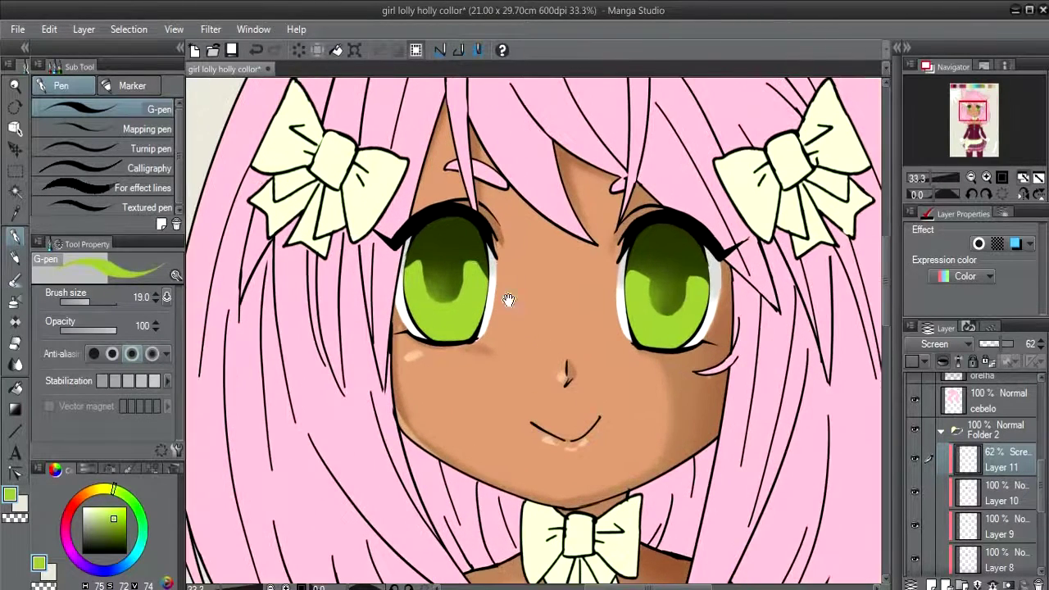
{"action": "scroll", "coordinate": [410, 277], "scroll_direction": "up", "scroll_amount": 1}
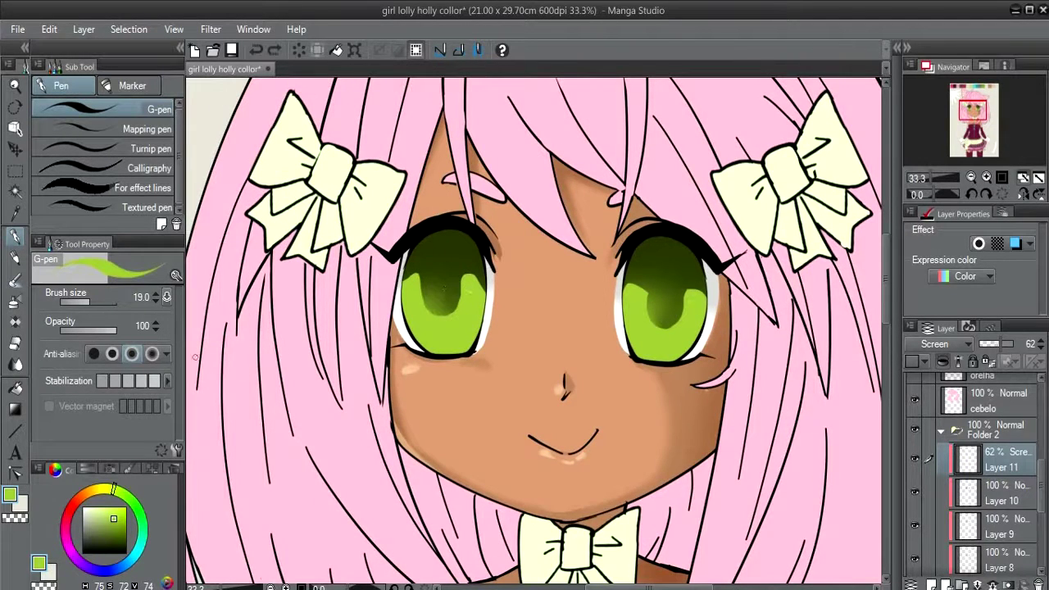
{"action": "scroll", "coordinate": [156, 295], "scroll_direction": "up", "scroll_amount": 3}
{"action": "mouse_move", "coordinate": [440, 325]}
{"action": "left_mouse_down"}
{"action": "mouse_move", "coordinate": [443, 343]}
{"action": "mouse_move", "coordinate": [455, 343]}
{"action": "left_mouse_up"}
{"action": "left_click_drag", "start_coordinate": [411, 313], "coordinate": [441, 335]}
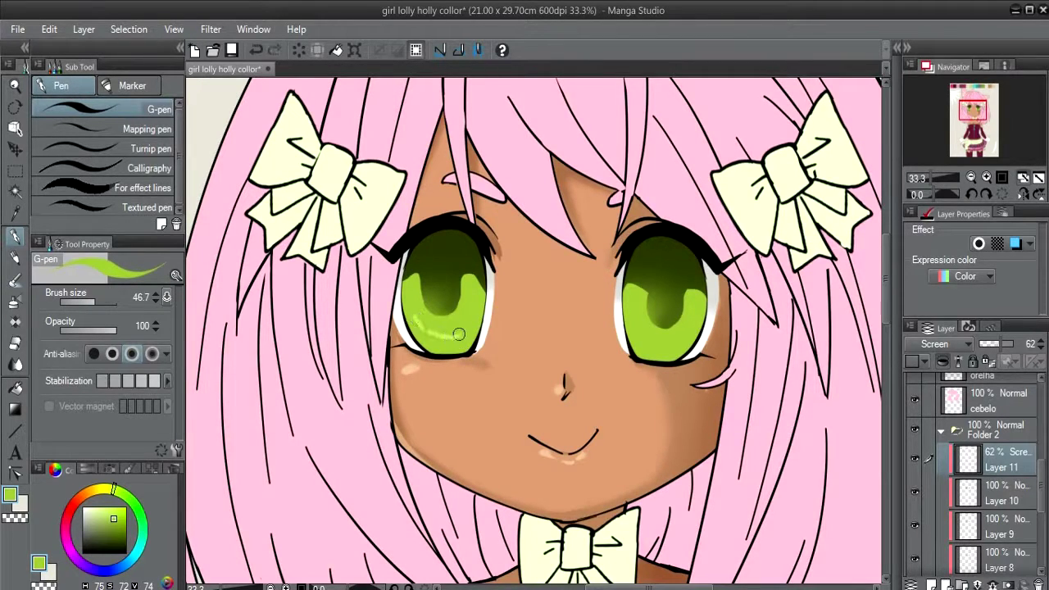
{"action": "left_click_drag", "start_coordinate": [412, 297], "coordinate": [463, 333]}
{"action": "left_click_drag", "start_coordinate": [654, 305], "coordinate": [647, 339]}
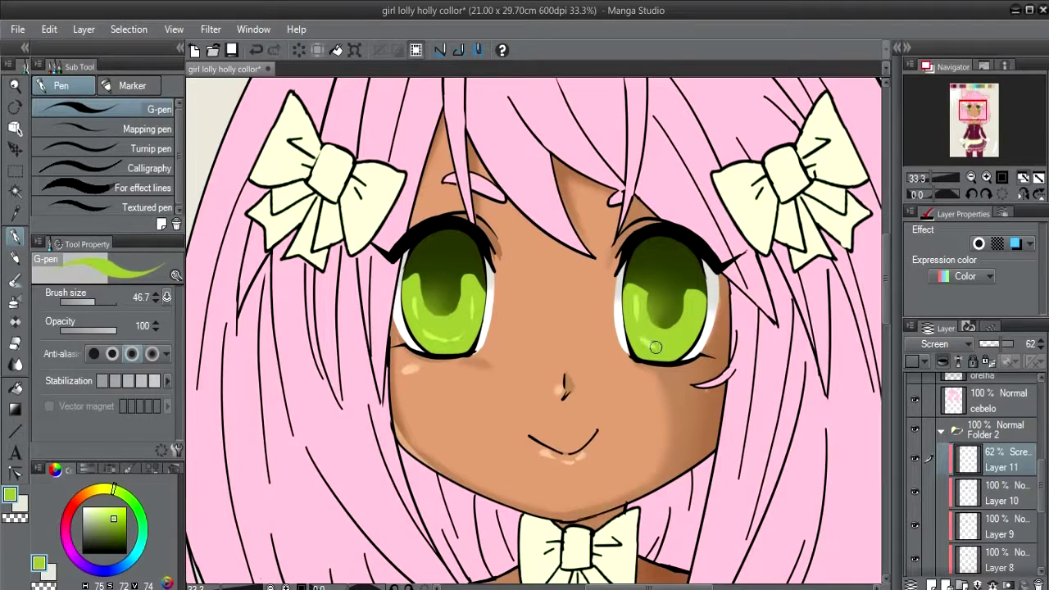
{"action": "left_click_drag", "start_coordinate": [693, 314], "coordinate": [648, 342]}
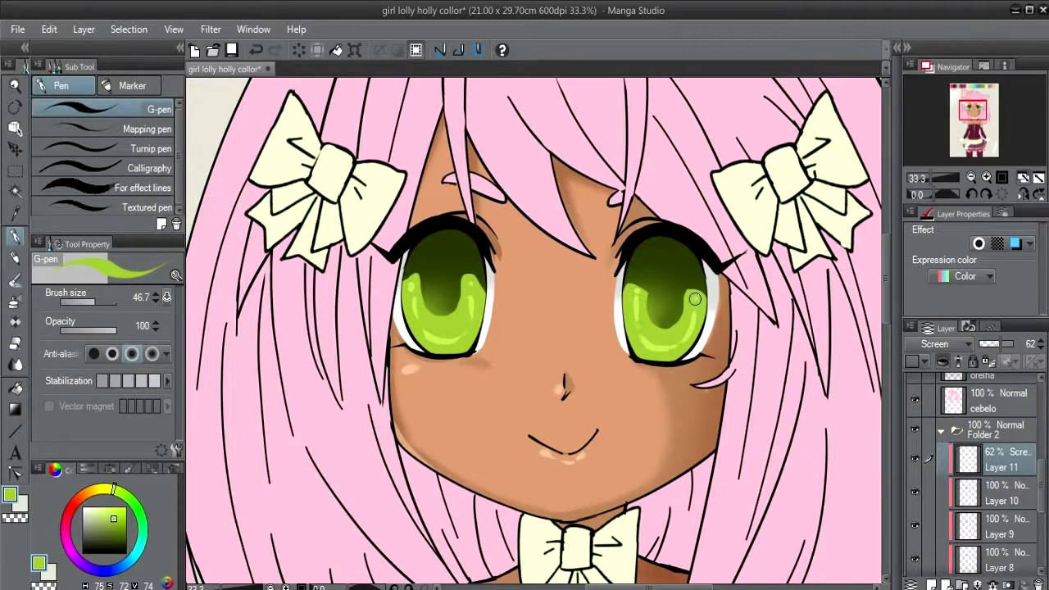
- Raise Layer 11 to 100% opacity and dot shine spots into both eyes
{"action": "left_click_drag", "start_coordinate": [998, 345], "coordinate": [1029, 351]}
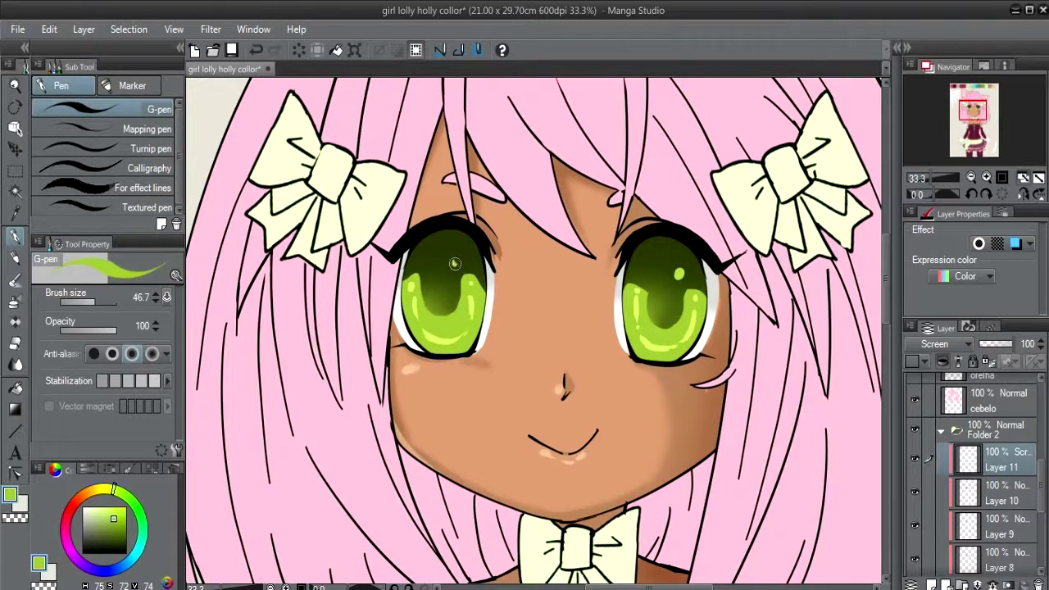
{"action": "left_click", "coordinate": [447, 279]}
{"action": "key", "text": "bracketright"}
{"action": "key", "text": "bracketright"}
{"action": "left_click", "coordinate": [666, 292]}
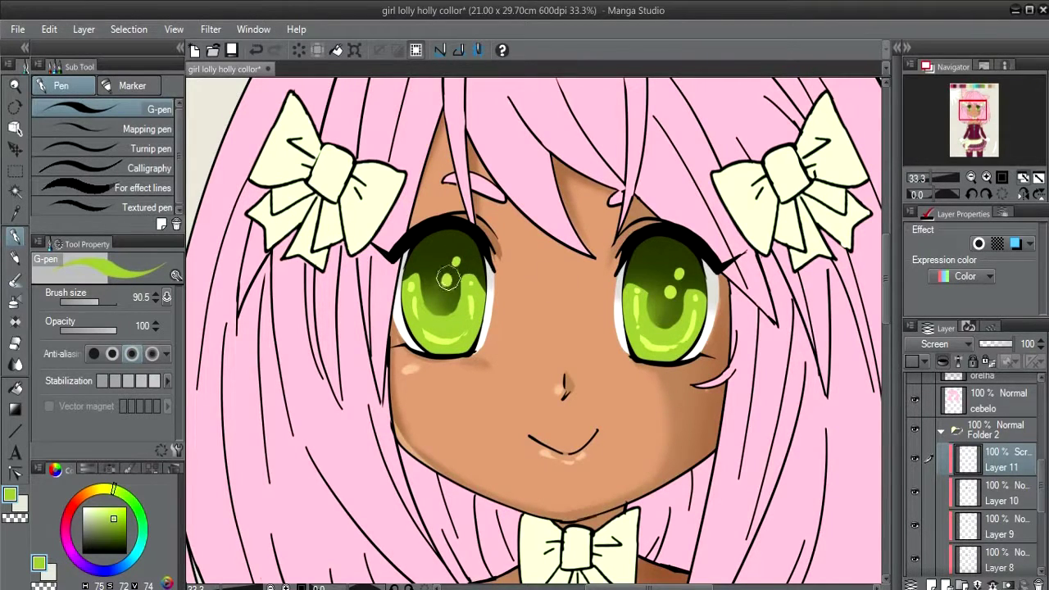
- Check Layer 4 and Layer 4 Copy, then add a new layer above Layer 4 Copy
{"action": "scroll", "coordinate": [510, 254], "scroll_direction": "down", "scroll_amount": 3}
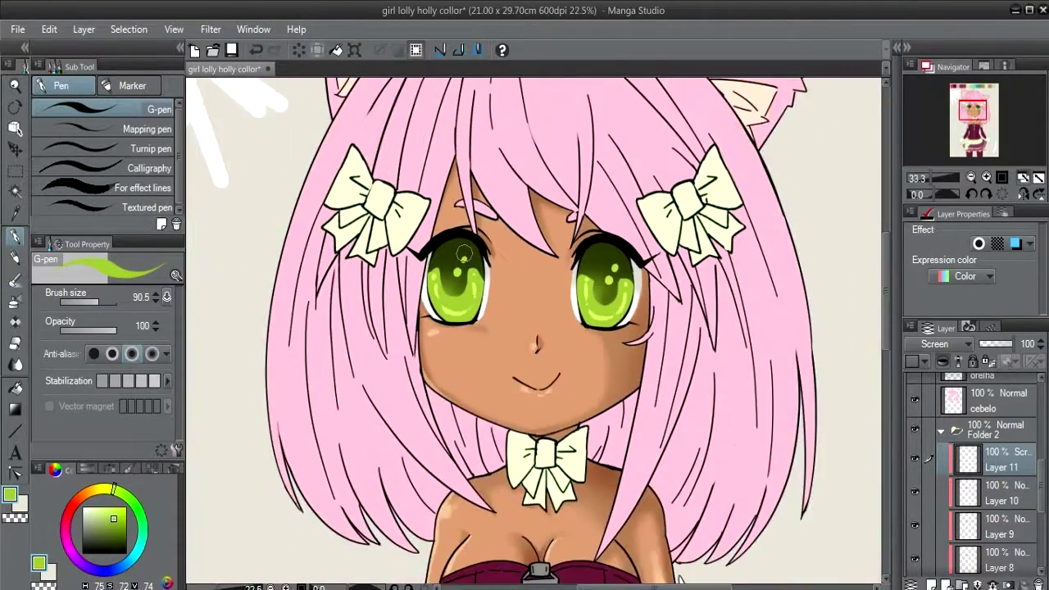
{"action": "scroll", "coordinate": [491, 255], "scroll_direction": "down", "scroll_amount": 2}
{"action": "scroll", "coordinate": [467, 255], "scroll_direction": "down", "scroll_amount": 1}
{"action": "scroll", "coordinate": [463, 255], "scroll_direction": "up", "scroll_amount": 2}
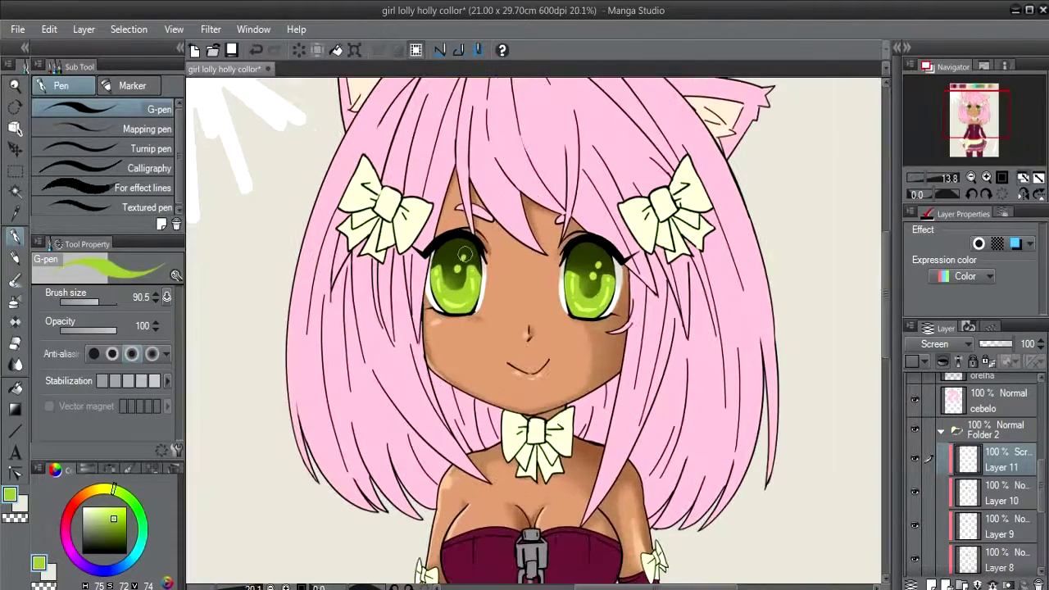
{"action": "left_click", "coordinate": [933, 583]}
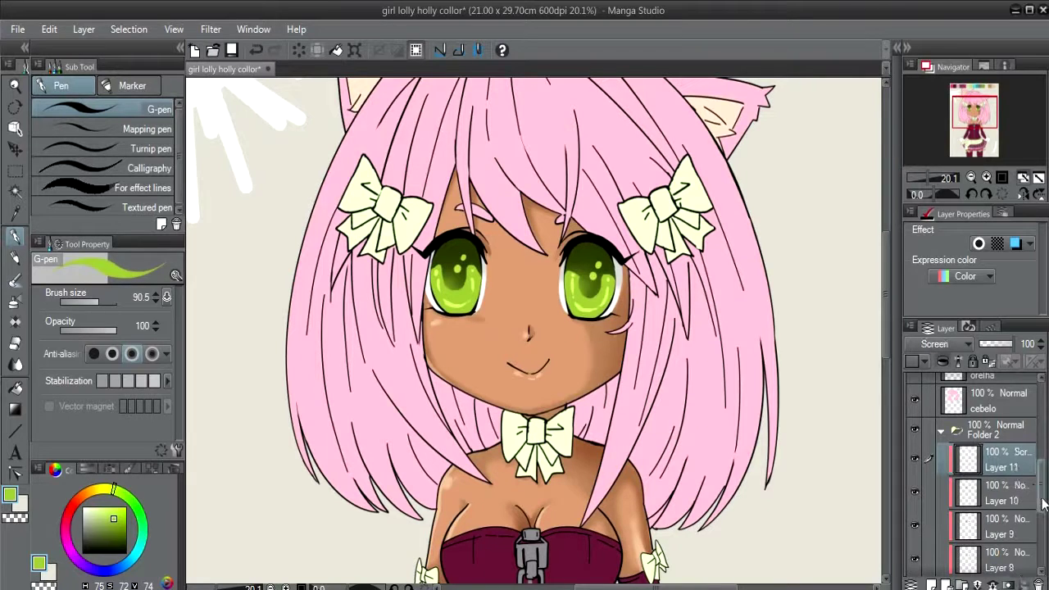
{"action": "scroll", "coordinate": [976, 476], "scroll_direction": "up", "scroll_amount": 5}
{"action": "left_click", "coordinate": [969, 424]}
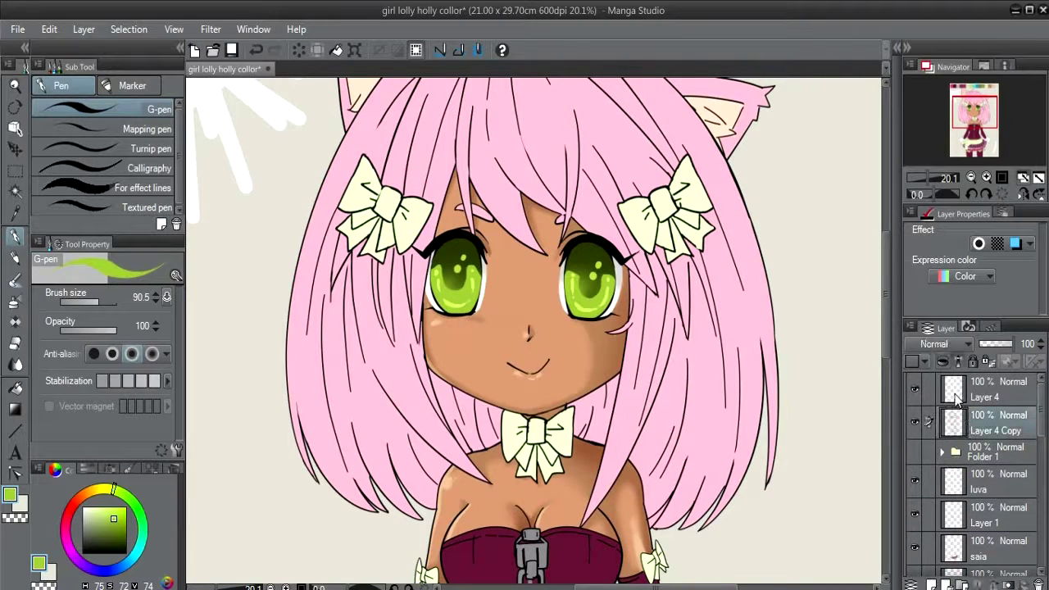
{"action": "left_click", "coordinate": [915, 388]}
{"action": "left_click", "coordinate": [915, 421]}
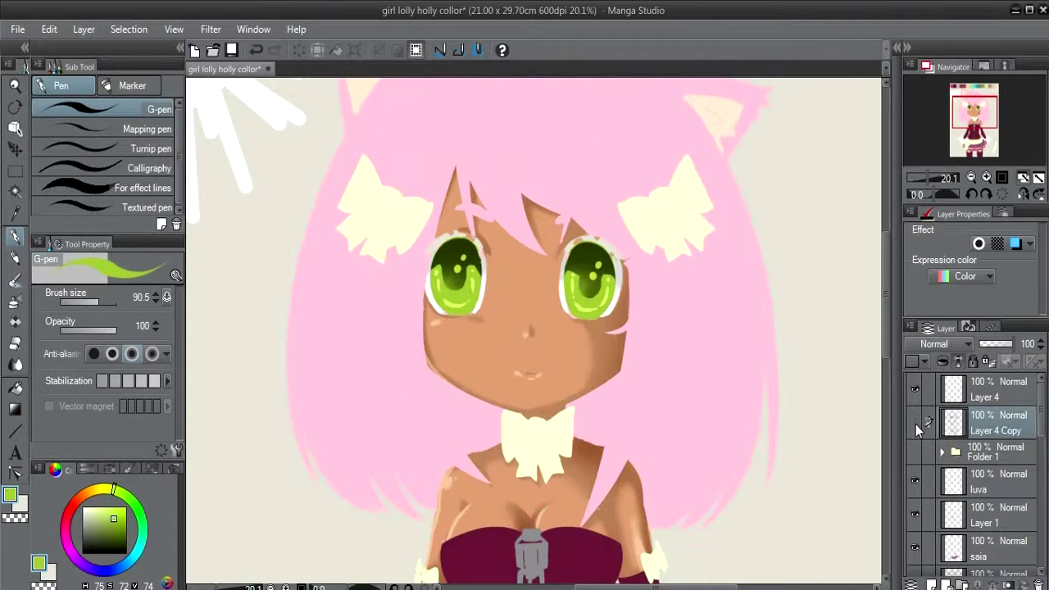
{"action": "left_click", "coordinate": [937, 578]}
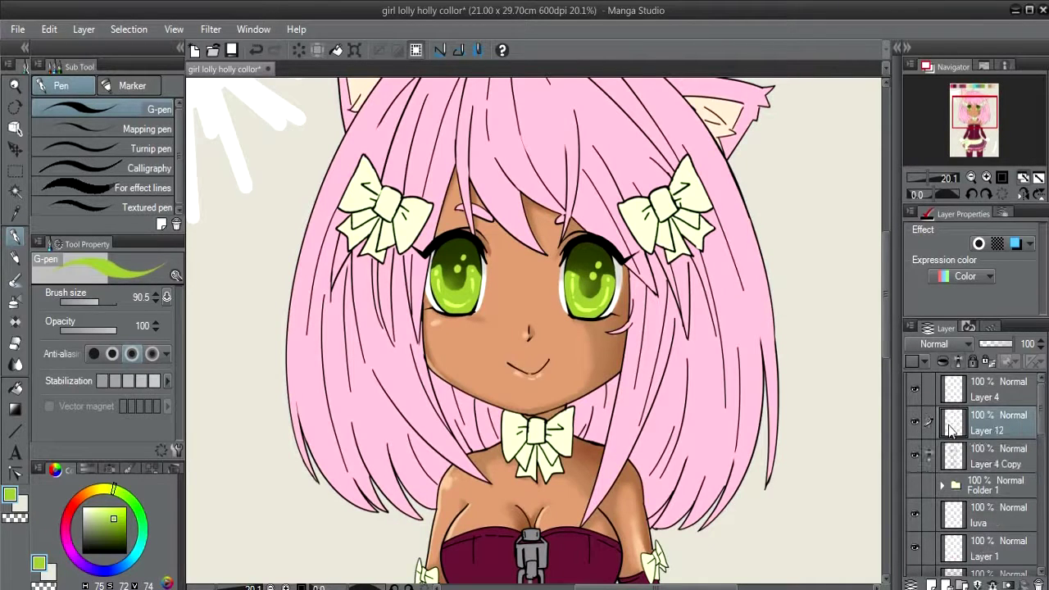
{"action": "scroll", "coordinate": [522, 265], "scroll_direction": "up", "scroll_amount": 1}
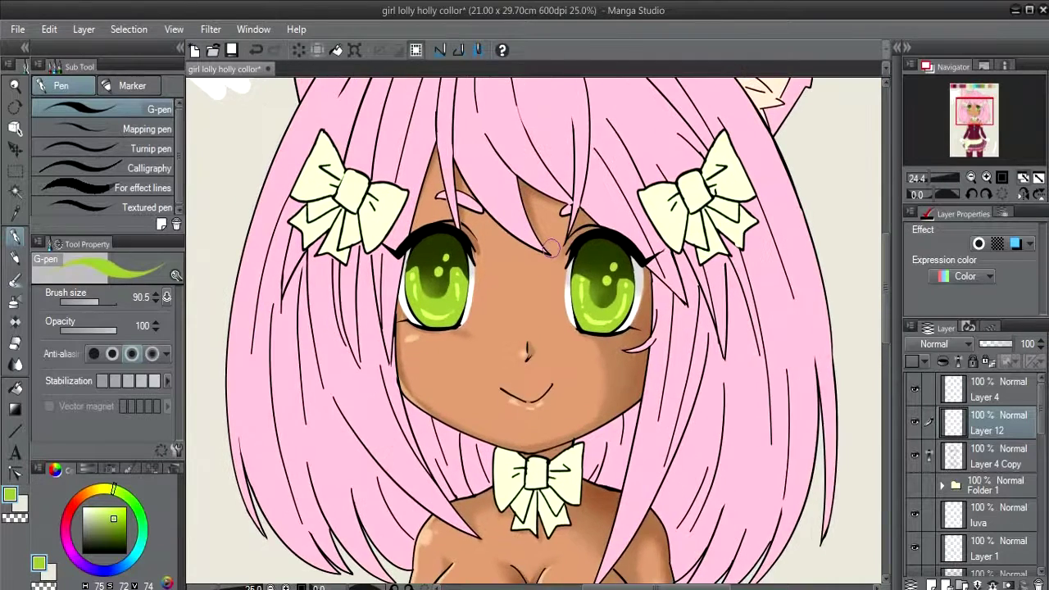
{"action": "scroll", "coordinate": [522, 265], "scroll_direction": "up", "scroll_amount": 1}
- Paint pale-yellow oval highlights and small glints on both eyes
{"action": "left_click_drag", "start_coordinate": [98, 525], "coordinate": [95, 512]}
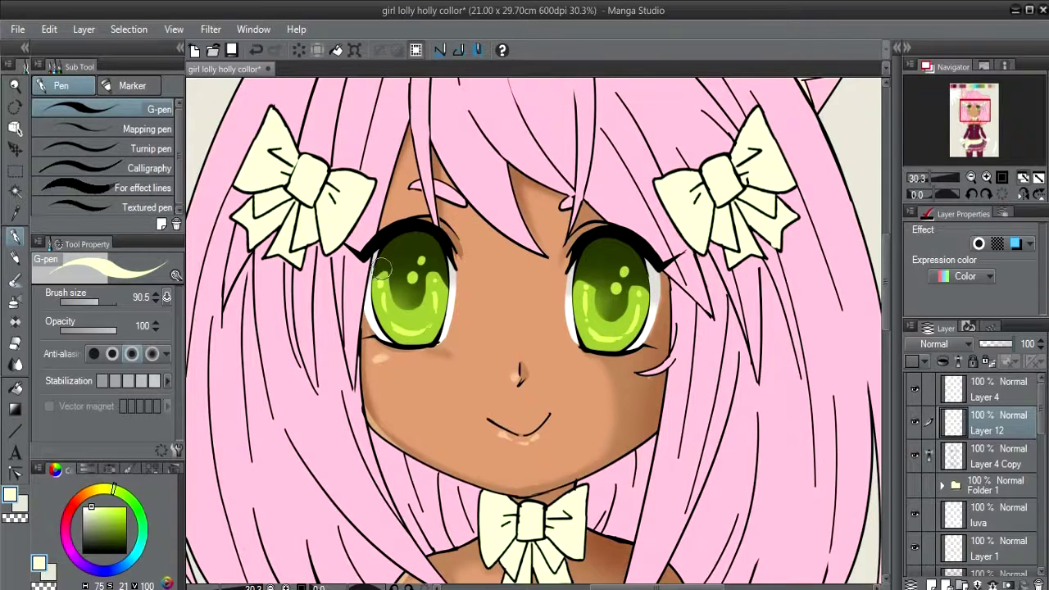
{"action": "mouse_move", "coordinate": [367, 279]}
{"action": "left_mouse_down"}
{"action": "mouse_move", "coordinate": [385, 280]}
{"action": "mouse_move", "coordinate": [367, 285]}
{"action": "left_mouse_up"}
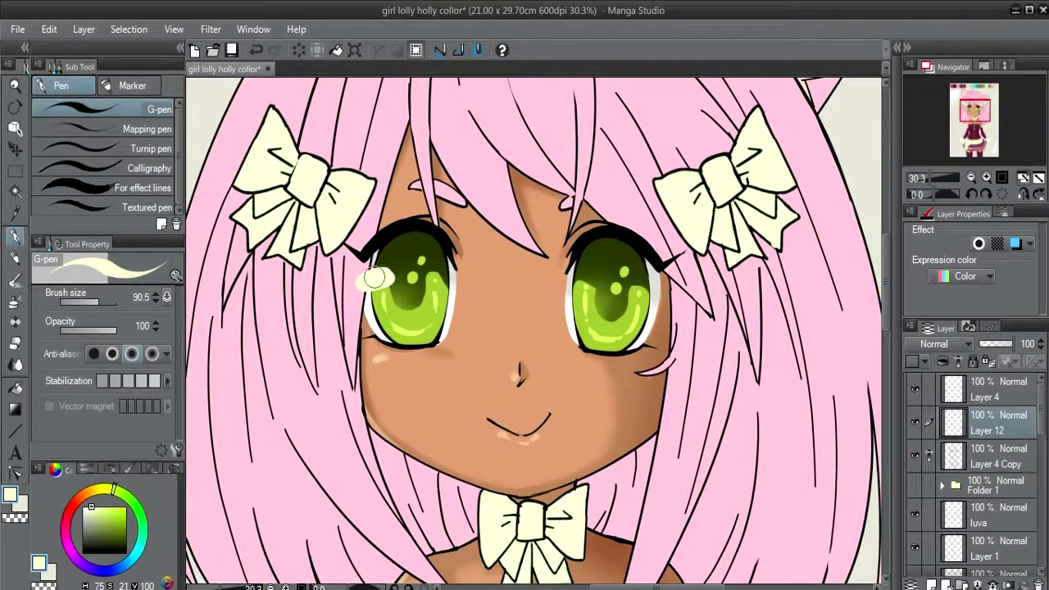
{"action": "key", "text": "ctrl+z"}
{"action": "left_click_drag", "start_coordinate": [375, 282], "coordinate": [360, 282]}
{"action": "mouse_move", "coordinate": [570, 277]}
{"action": "left_mouse_down"}
{"action": "mouse_move", "coordinate": [576, 286]}
{"action": "mouse_move", "coordinate": [562, 283]}
{"action": "left_mouse_up"}
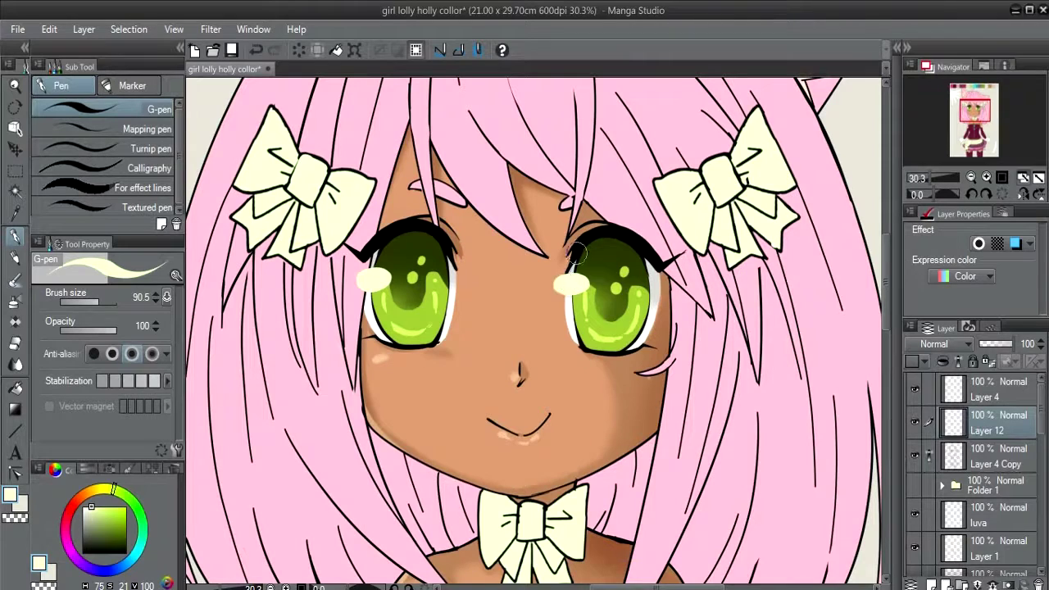
{"action": "left_click_drag", "start_coordinate": [648, 311], "coordinate": [641, 324]}
{"action": "left_click_drag", "start_coordinate": [446, 313], "coordinate": [443, 319]}
{"action": "scroll", "coordinate": [456, 280], "scroll_direction": "down", "scroll_amount": 1}
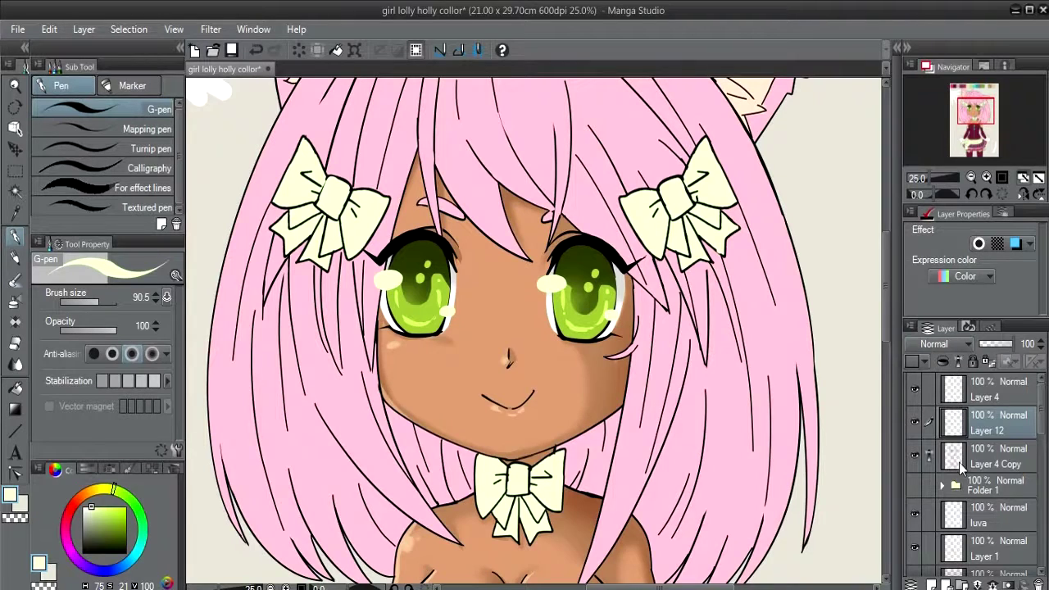
- Add Layer 13 above Layer 12 and try the Add (Glow) blend mode
{"action": "left_click", "coordinate": [932, 585]}
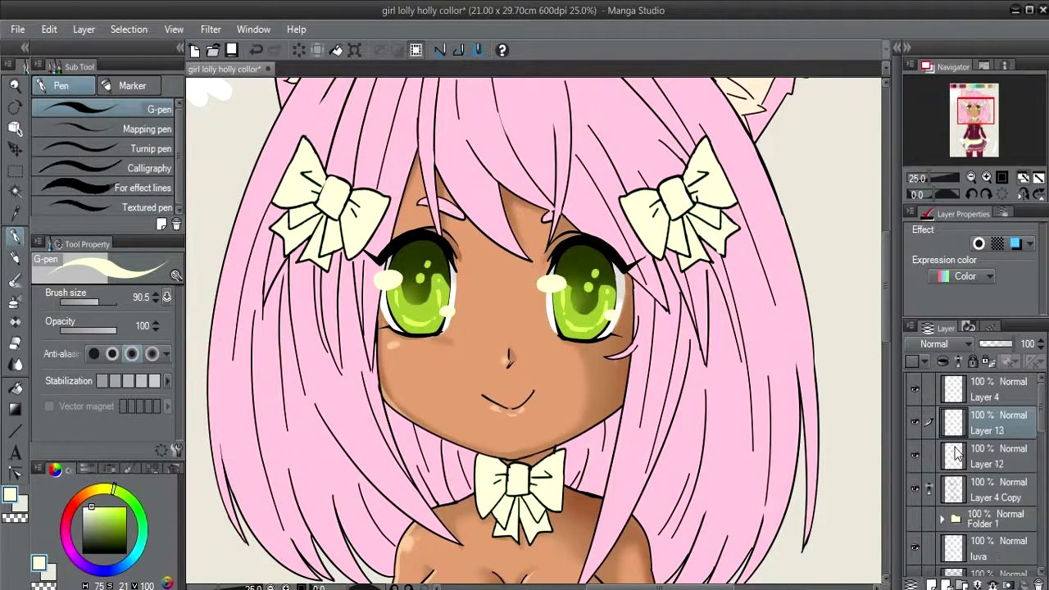
{"action": "left_click", "coordinate": [947, 343]}
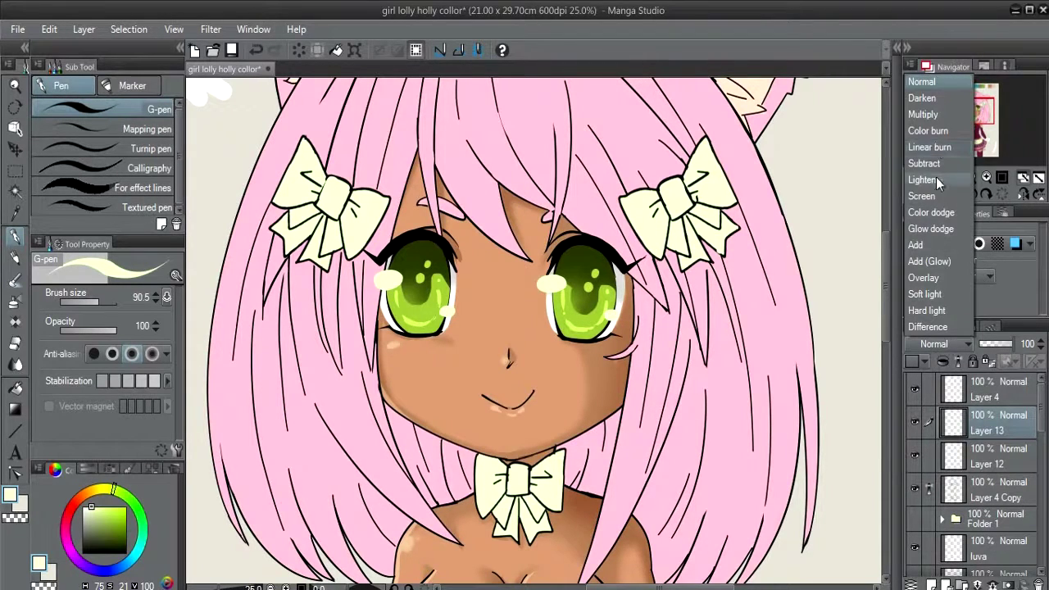
{"action": "left_click", "coordinate": [948, 261]}
{"action": "left_click", "coordinate": [944, 345]}
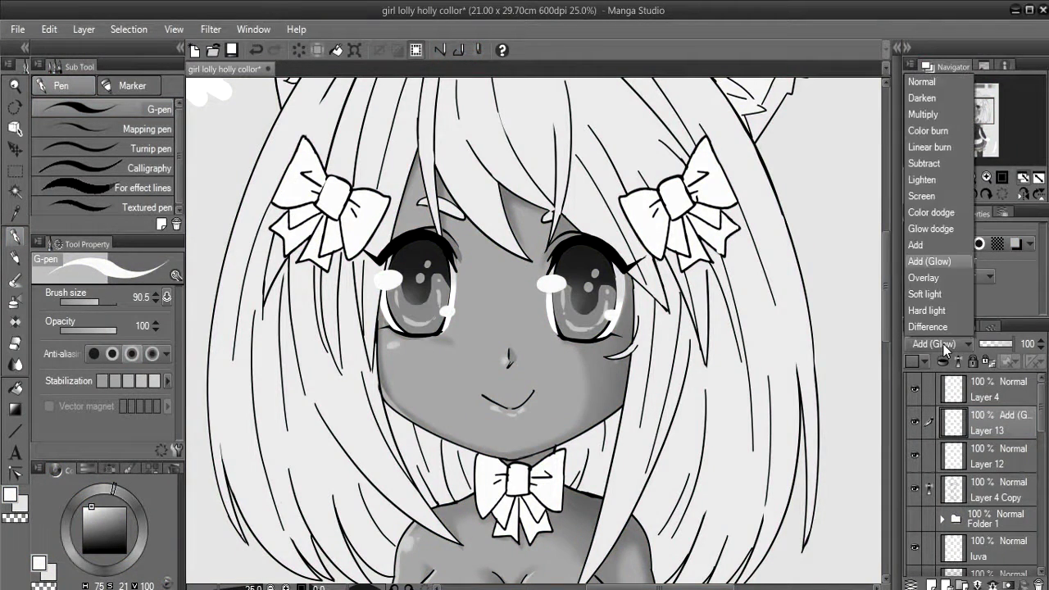
{"action": "left_click", "coordinate": [935, 263]}
{"action": "left_click", "coordinate": [942, 345]}
{"action": "key", "text": "Escape"}
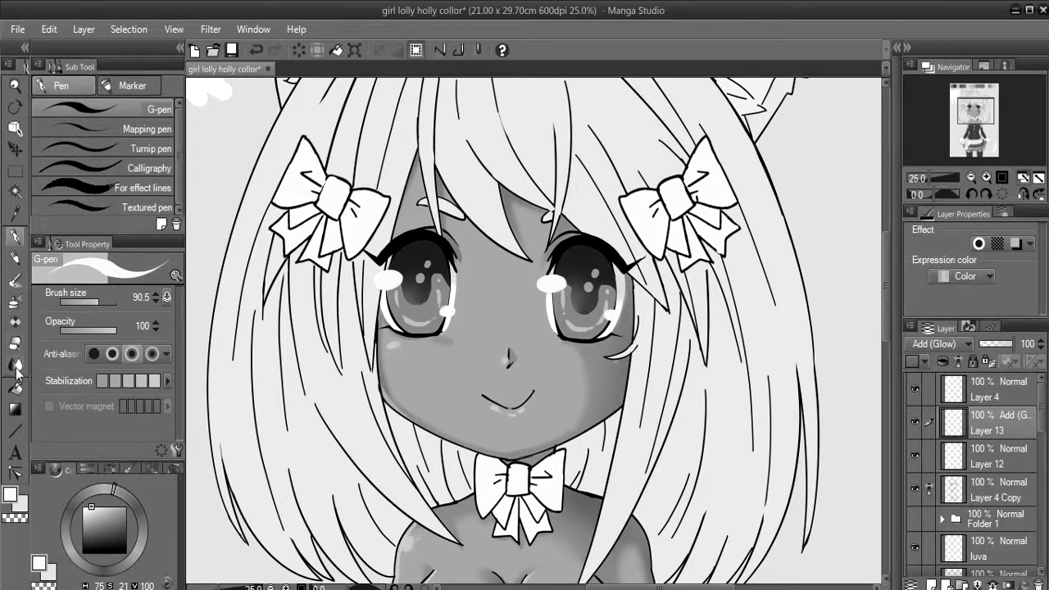
- Try the Blur blending brush, reselect Layer 13, then choose the soft airbrush
{"action": "left_click", "coordinate": [15, 366]}
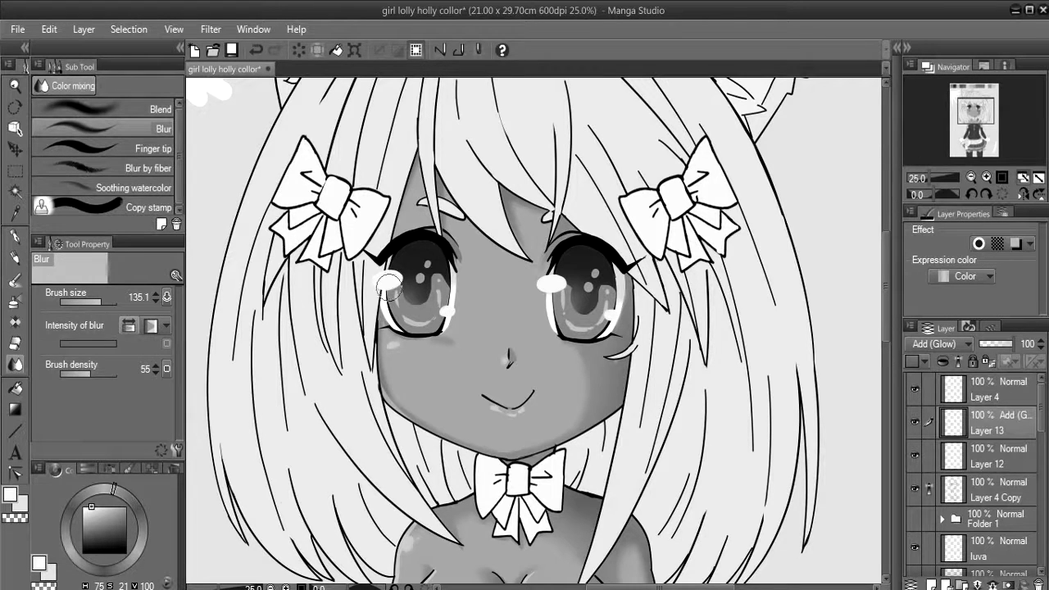
{"action": "left_click_drag", "start_coordinate": [389, 284], "coordinate": [385, 276]}
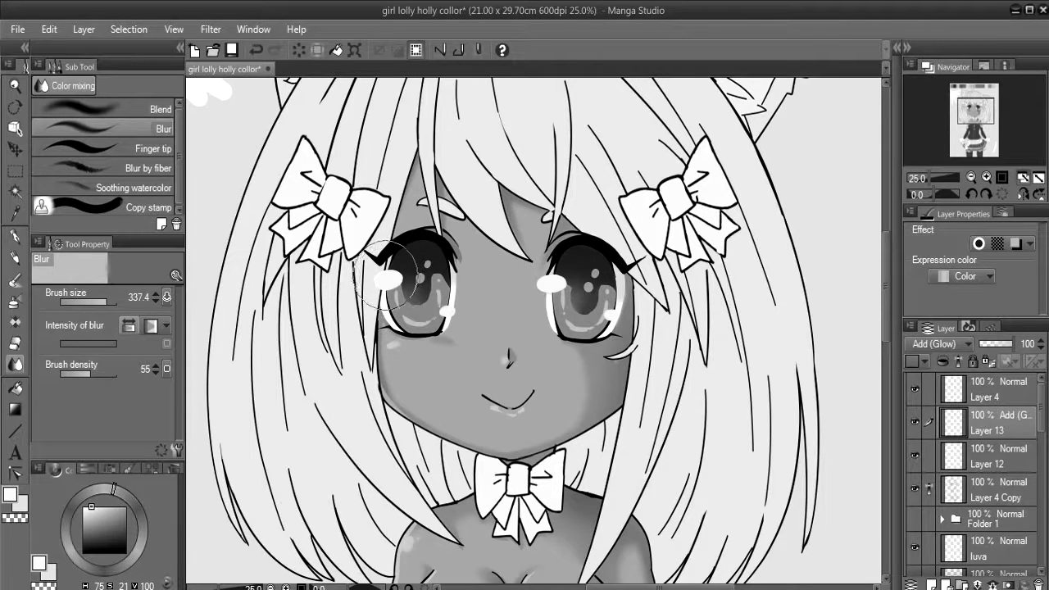
{"action": "left_click", "coordinate": [964, 392]}
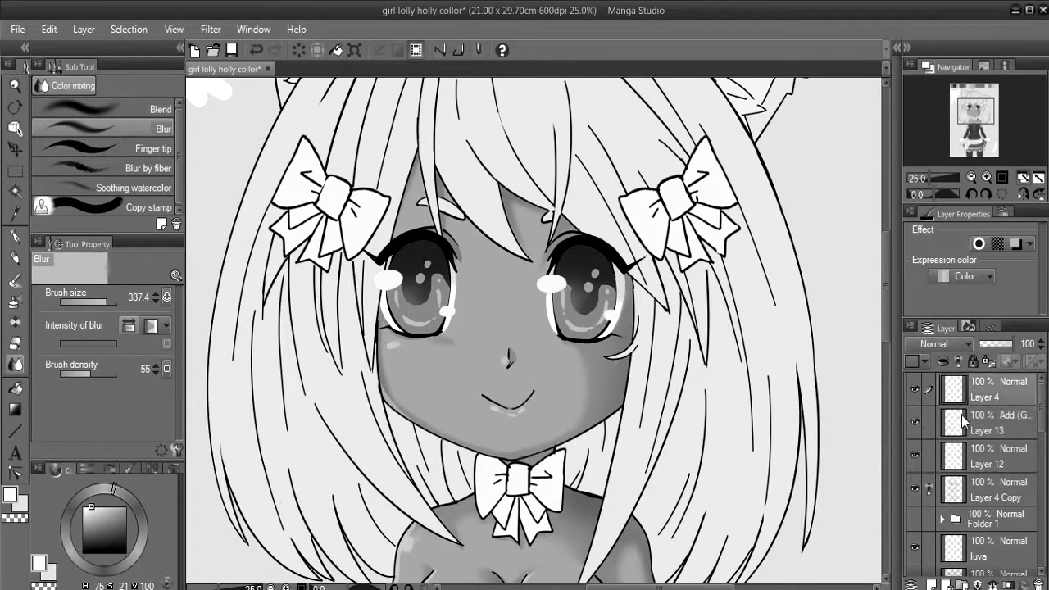
{"action": "left_click", "coordinate": [964, 422]}
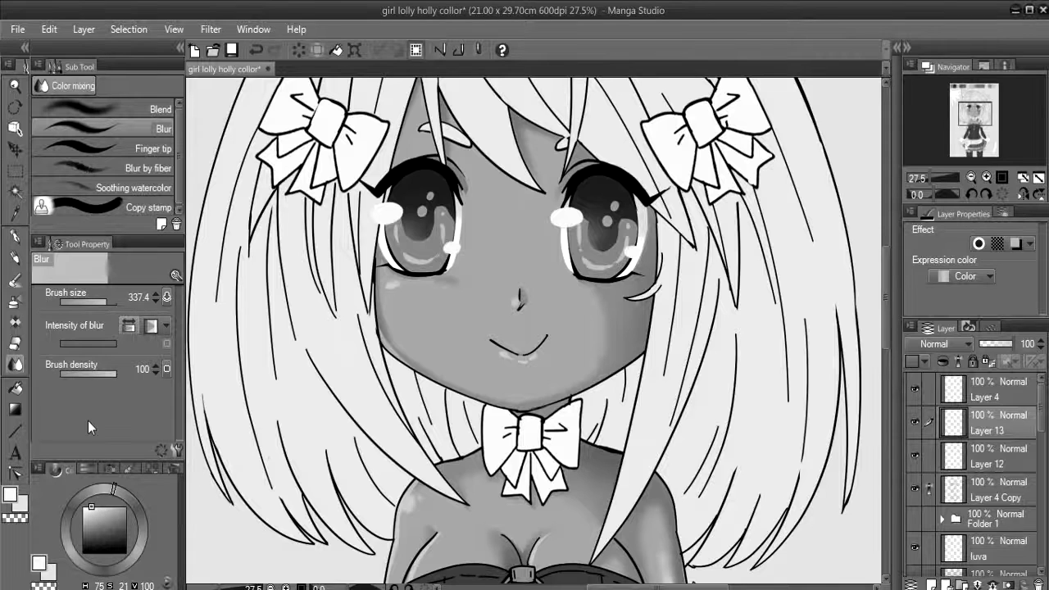
{"action": "left_click", "coordinate": [108, 148]}
{"action": "left_click", "coordinate": [115, 125]}
{"action": "left_click", "coordinate": [14, 279]}
{"action": "left_click", "coordinate": [14, 300]}
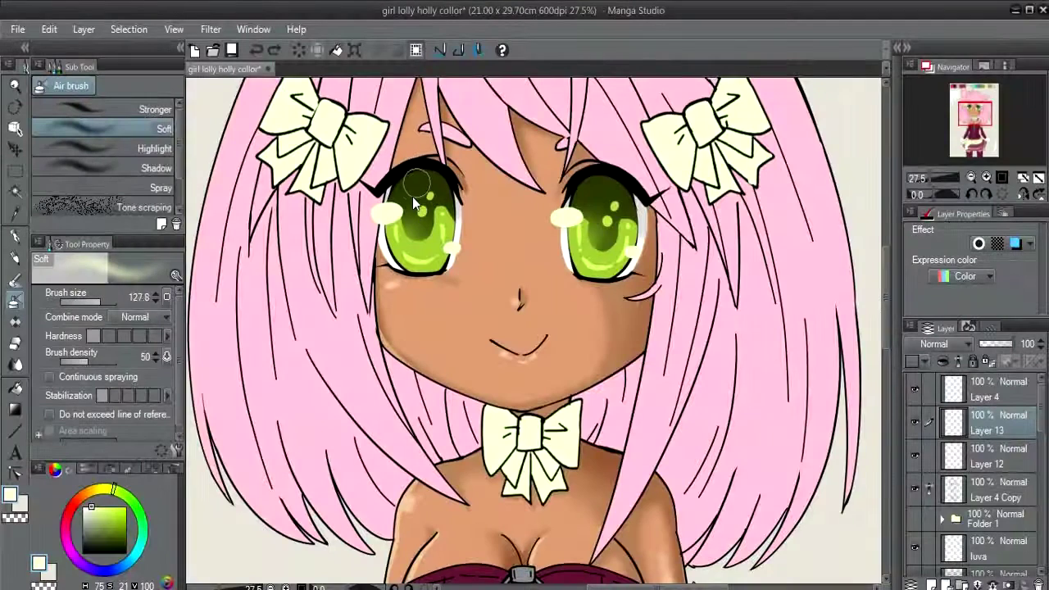
- Set Layer 13 to Add (Glow) and airbrush white glow over both eyes' highlights
{"action": "key", "text": "]"}
{"action": "left_click", "coordinate": [956, 344]}
{"action": "left_click", "coordinate": [930, 260]}
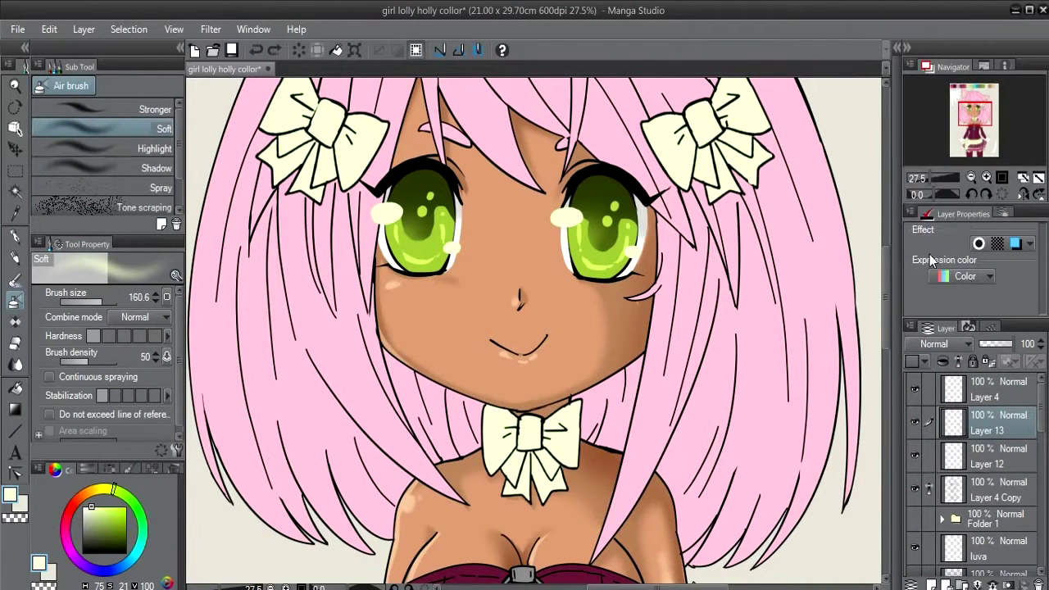
{"action": "key", "text": "]"}
{"action": "left_click", "coordinate": [567, 217]}
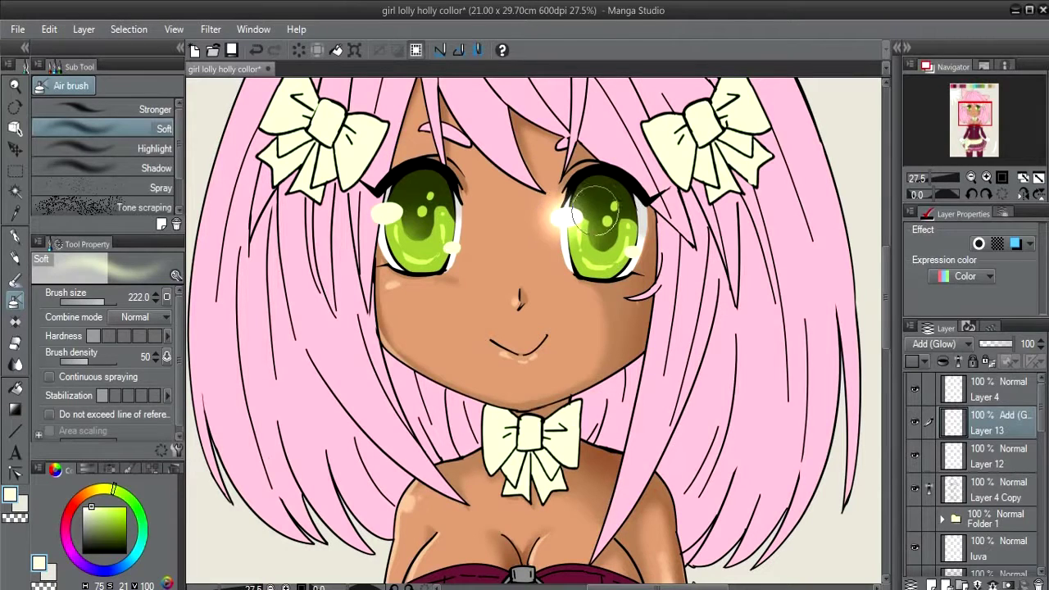
{"action": "key", "text": "ctrl+z"}
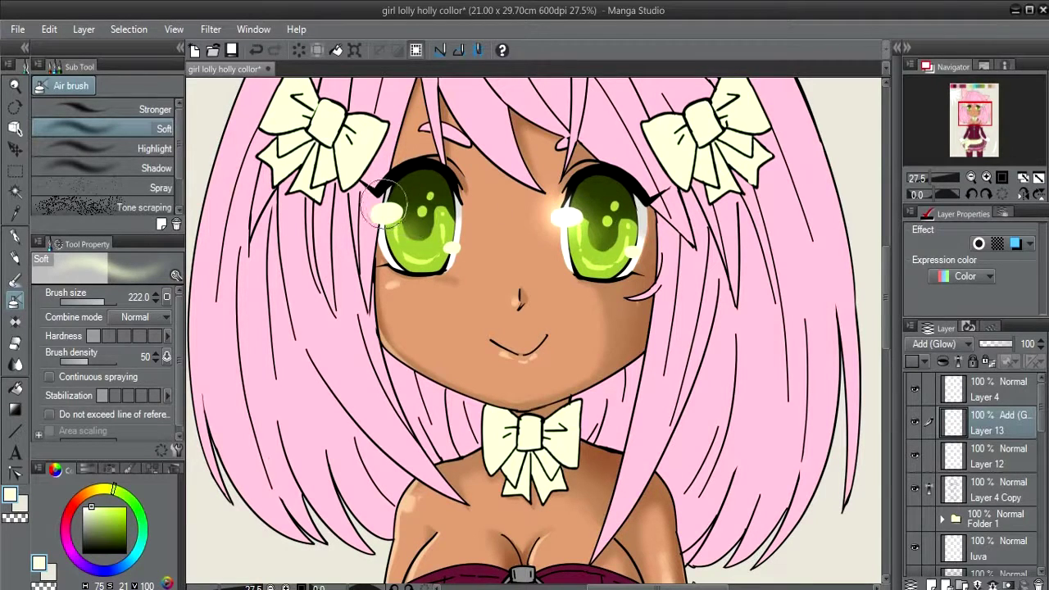
{"action": "left_click_drag", "start_coordinate": [371, 212], "coordinate": [393, 215]}
{"action": "key", "text": "["}
{"action": "key", "text": "["}
{"action": "key", "text": "["}
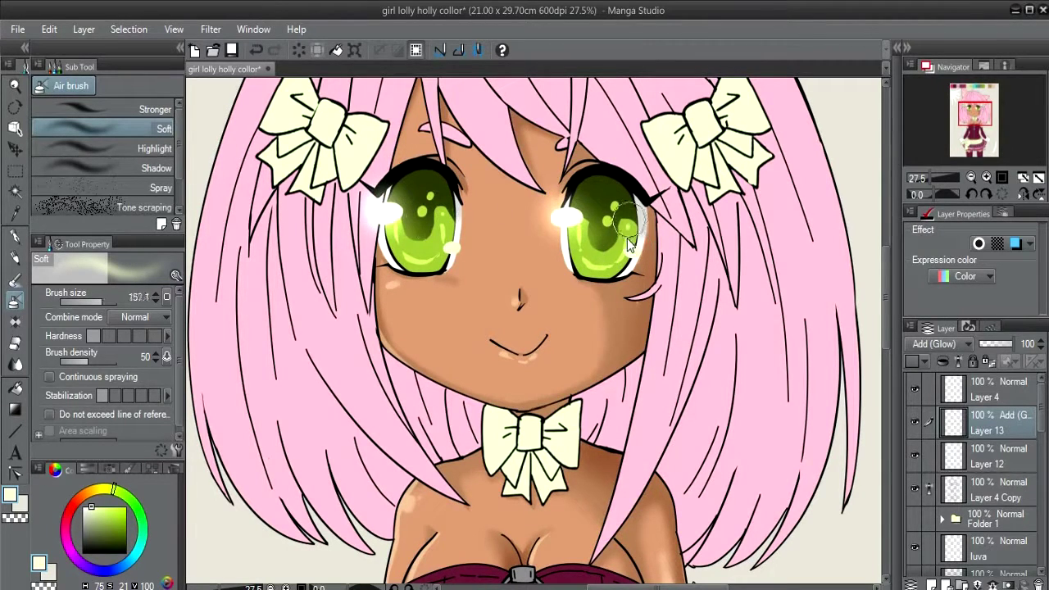
{"action": "left_click", "coordinate": [633, 248]}
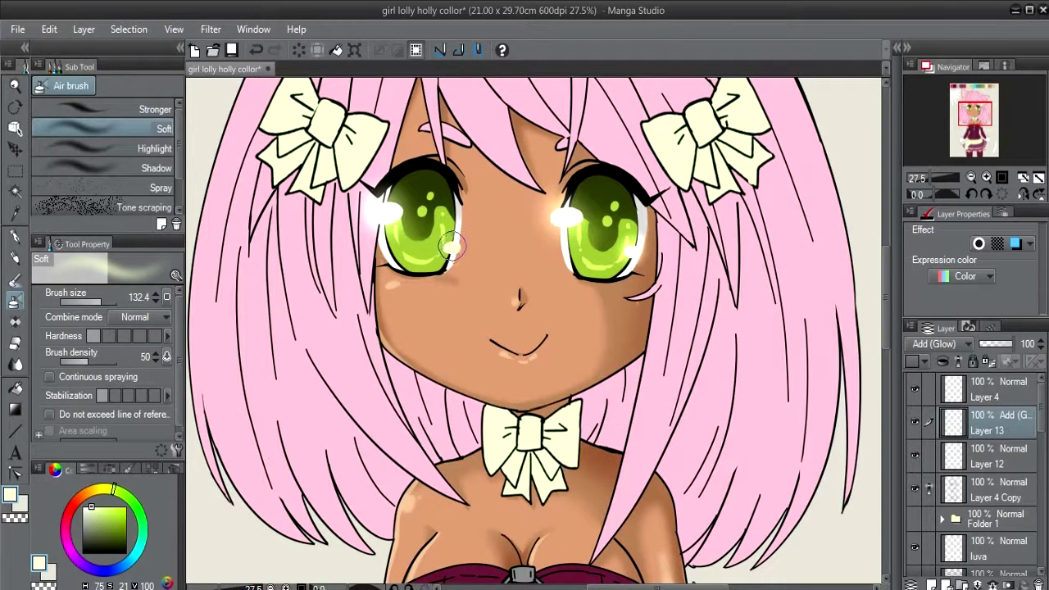
{"action": "left_click", "coordinate": [452, 246]}
- Set the glow layer to 62% opacity, add glow to the lower right eye, and zoom out
{"action": "left_click_drag", "start_coordinate": [1013, 343], "coordinate": [991, 343]}
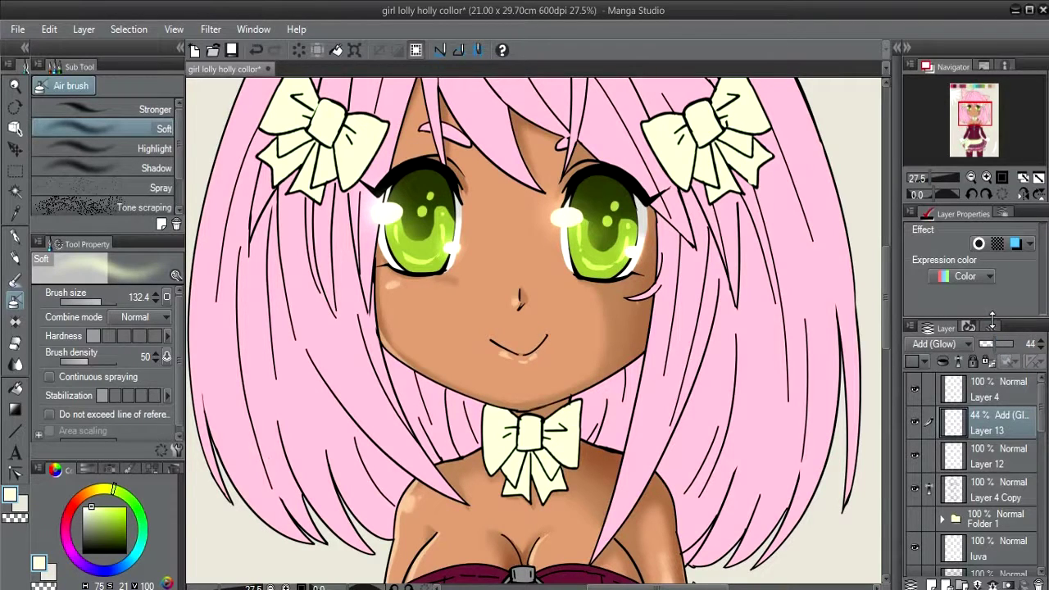
{"action": "scroll", "coordinate": [699, 187], "scroll_direction": "down", "scroll_amount": 3}
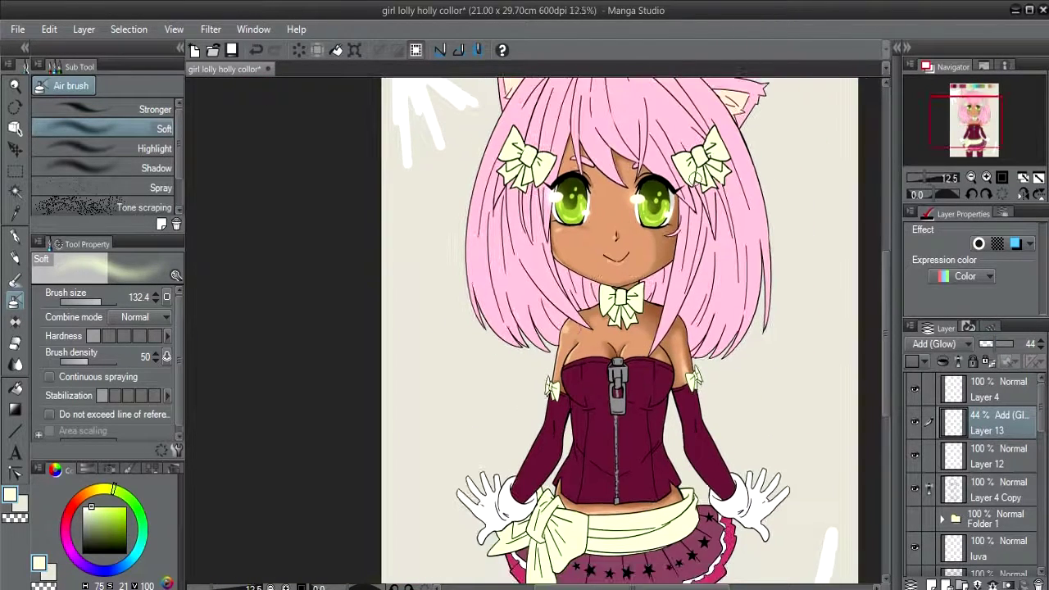
{"action": "scroll", "coordinate": [623, 246], "scroll_direction": "down", "scroll_amount": 1}
{"action": "left_click_drag", "start_coordinate": [994, 346], "coordinate": [1003, 348]}
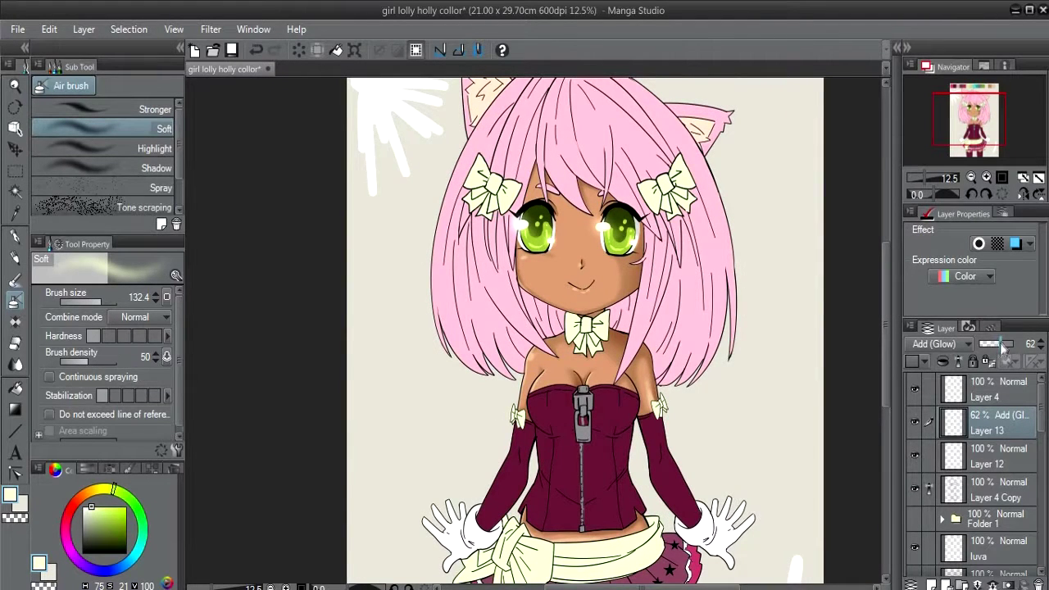
{"action": "scroll", "coordinate": [584, 328], "scroll_direction": "up", "scroll_amount": 1}
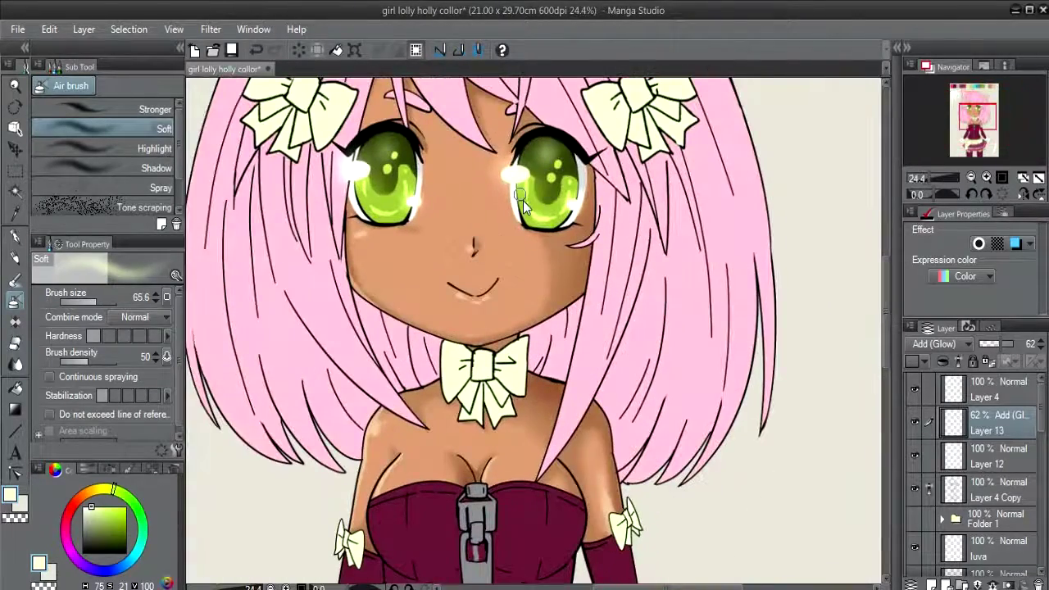
{"action": "left_click_drag", "start_coordinate": [524, 200], "coordinate": [552, 218]}
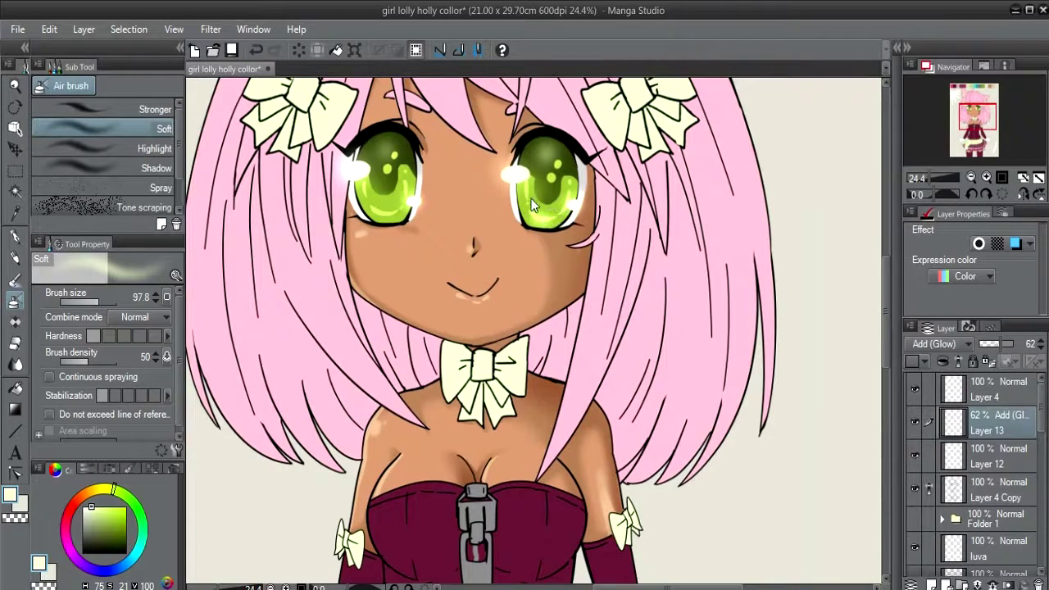
{"action": "key", "text": "bracketleft"}
{"action": "key", "text": "bracketleft"}
{"action": "key", "text": "bracketleft"}
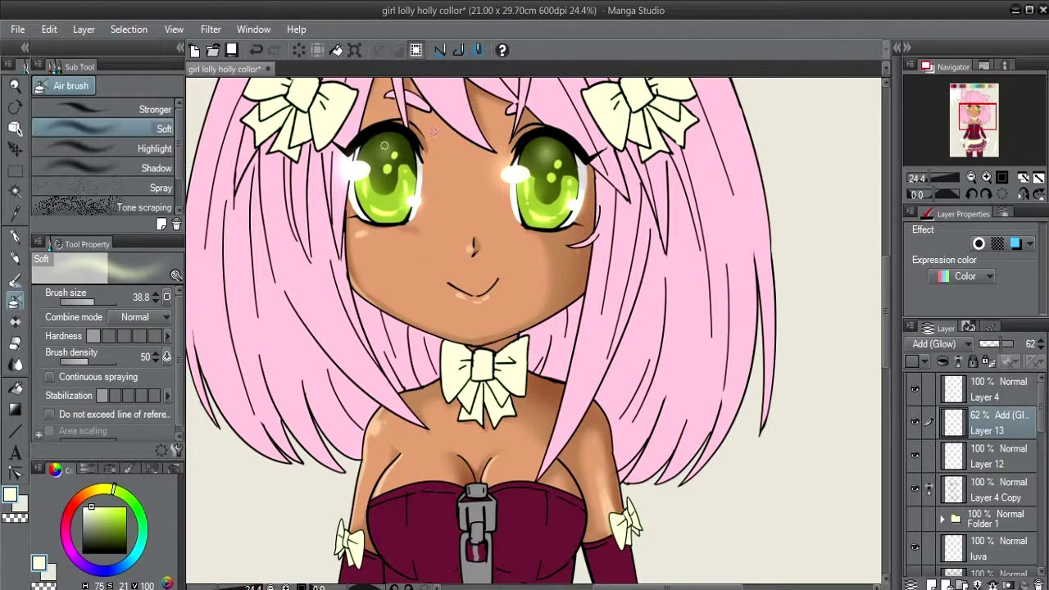
{"action": "scroll", "coordinate": [389, 132], "scroll_direction": "down", "scroll_amount": 3}
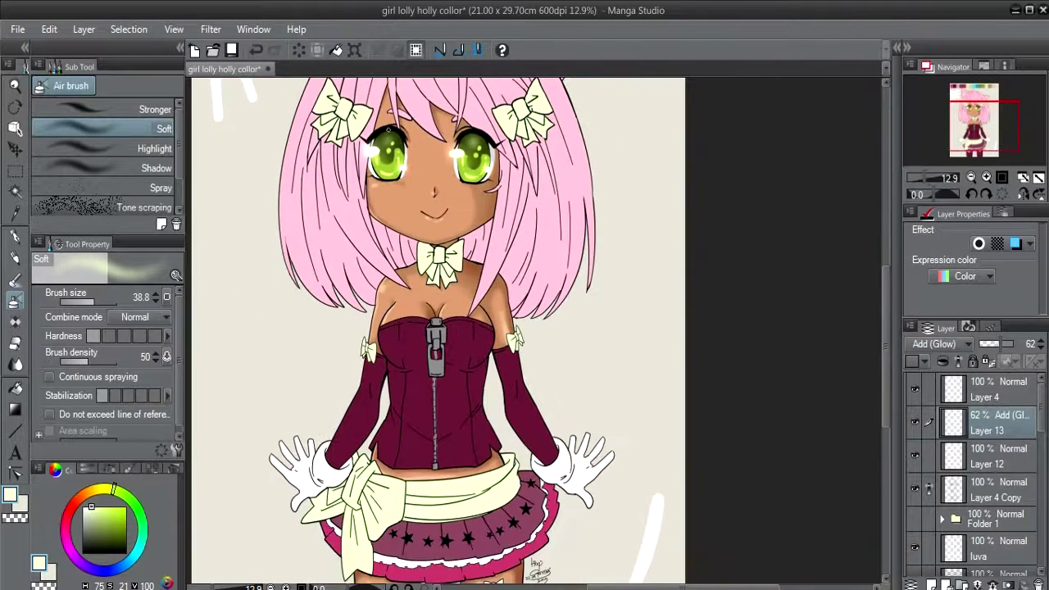
{"action": "mouse_move", "coordinate": [389, 131]}
{"action": "left_mouse_down"}
{"action": "mouse_move", "coordinate": [452, 297]}
{"action": "mouse_move", "coordinate": [468, 281]}
{"action": "left_mouse_up"}
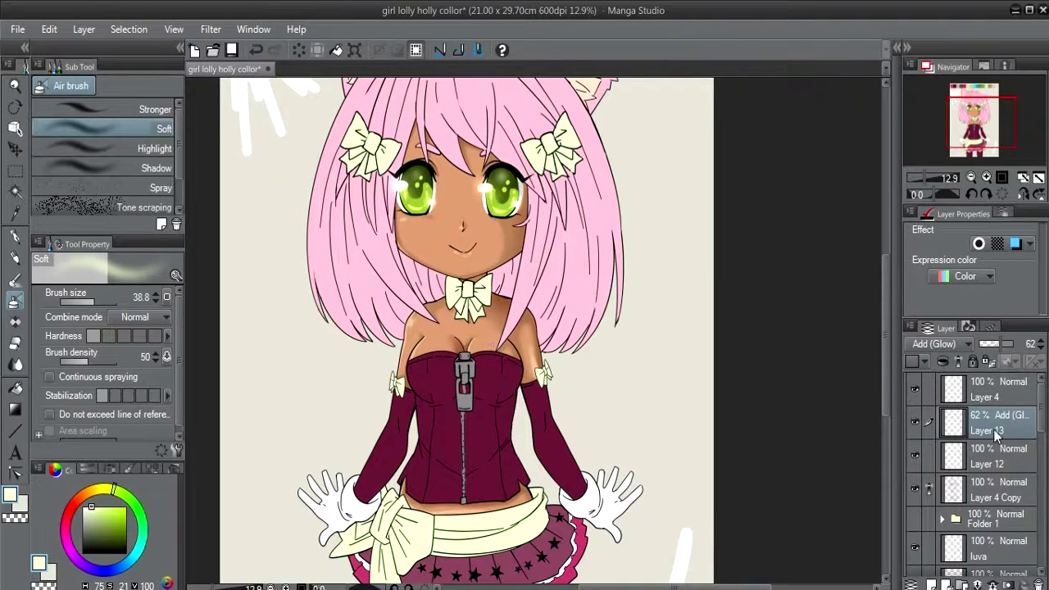
- Collapse Folder 2 and scroll the layer list to the cebelo layer
{"action": "scroll", "coordinate": [1034, 435], "scroll_direction": "down", "scroll_amount": 3}
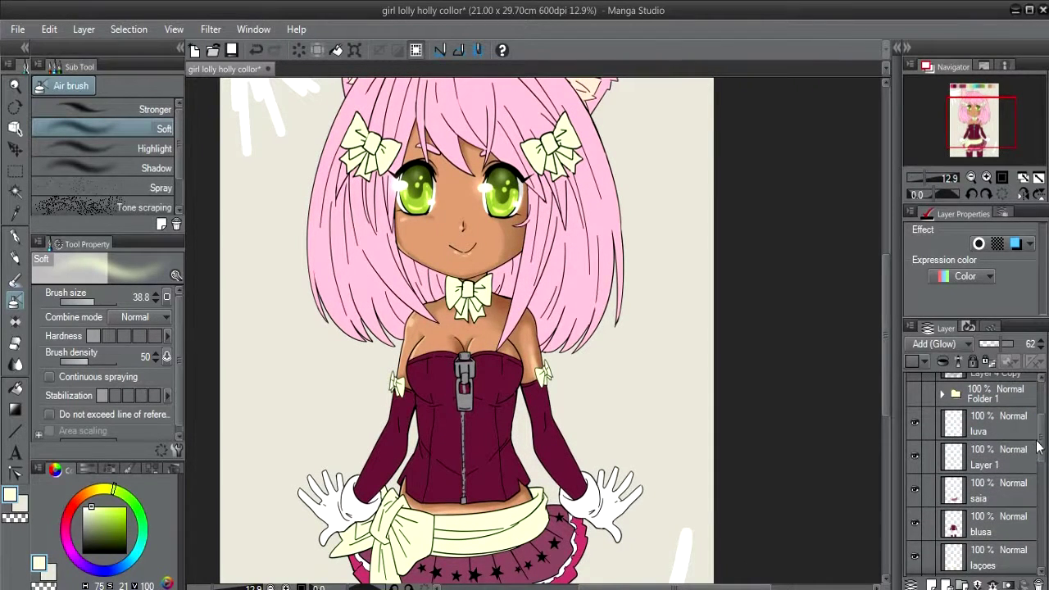
{"action": "left_click_drag", "start_coordinate": [1037, 445], "coordinate": [1042, 504]}
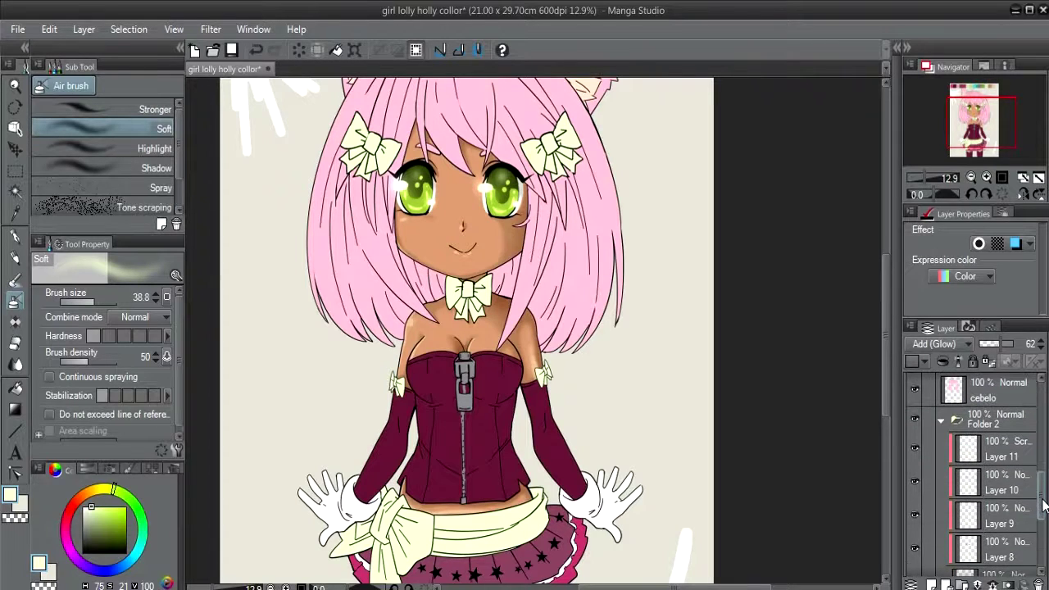
{"action": "left_click", "coordinate": [941, 420]}
{"action": "scroll", "coordinate": [951, 436], "scroll_direction": "up", "scroll_amount": 1}
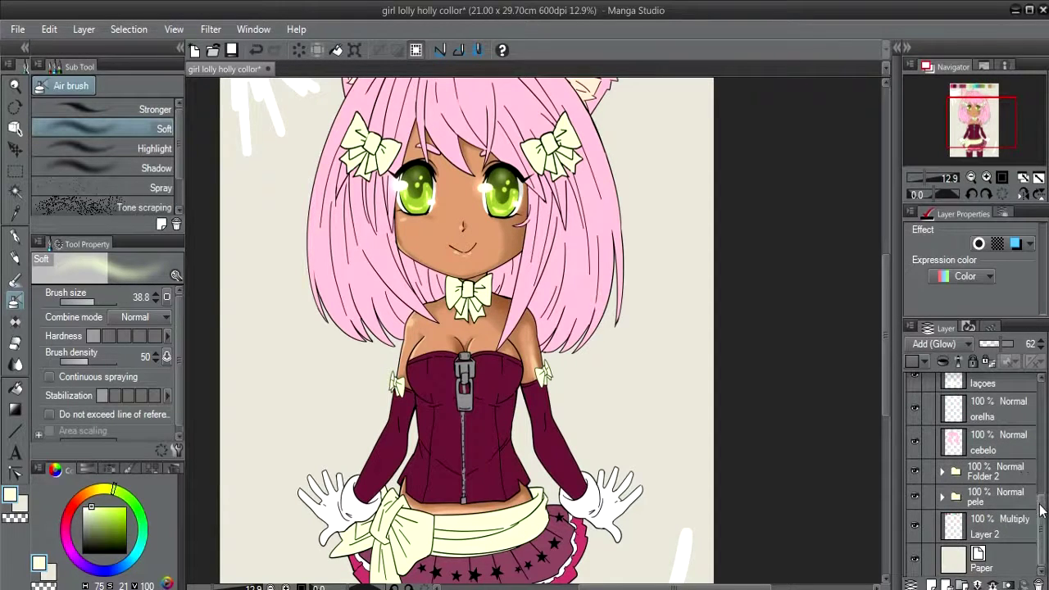
{"action": "left_click_drag", "start_coordinate": [1041, 496], "coordinate": [1042, 459]}
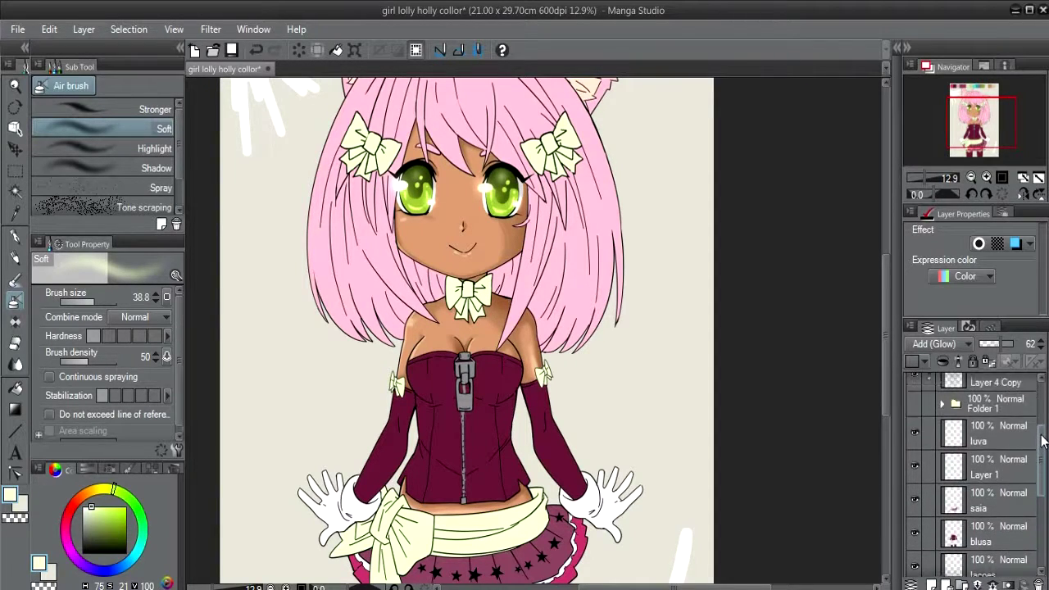
{"action": "scroll", "coordinate": [985, 467], "scroll_direction": "down", "scroll_amount": 3}
- Group the cebelo layer into Folder 3 and add an empty Layer 14 above it
{"action": "left_click", "coordinate": [975, 442]}
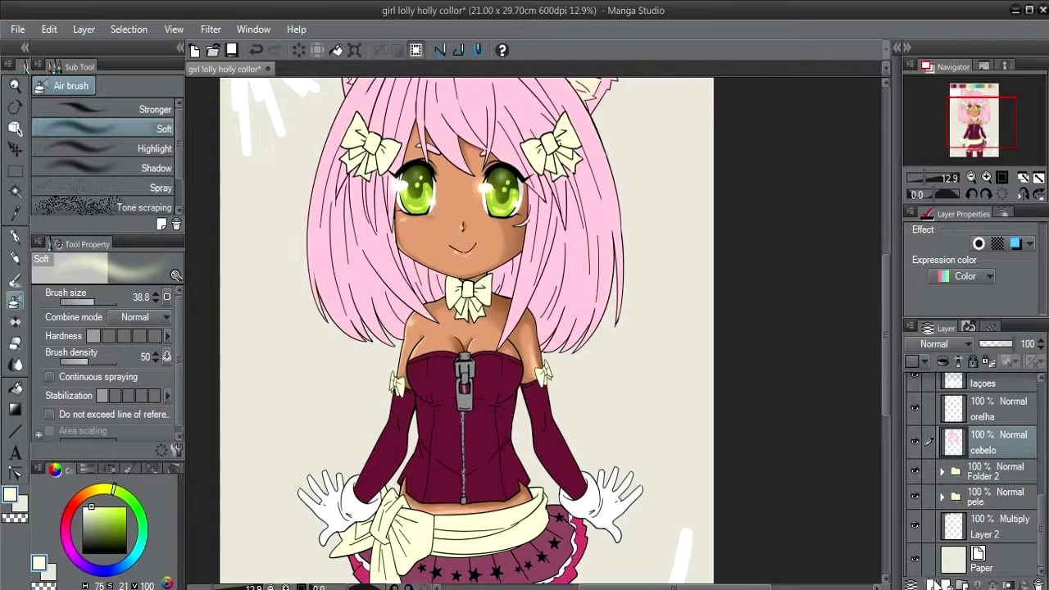
{"action": "key", "text": "ctrl+g"}
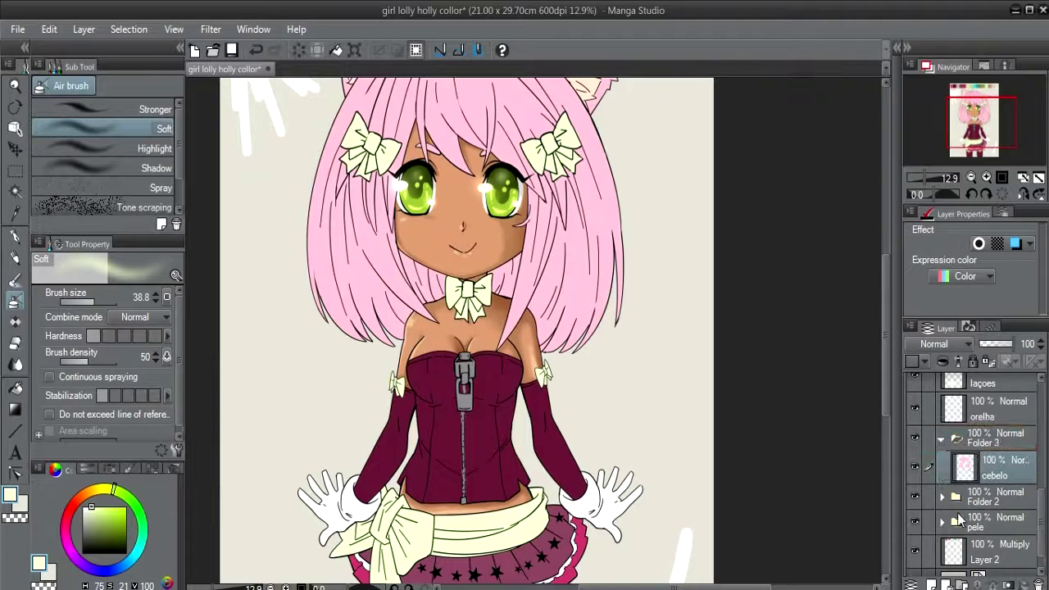
{"action": "left_click", "coordinate": [932, 583]}
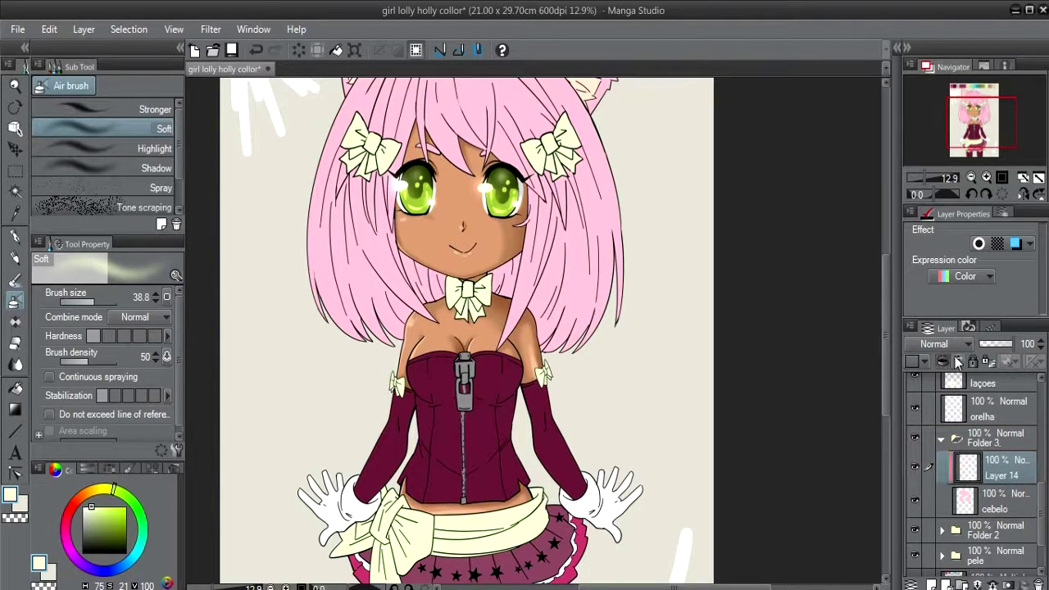
{"action": "left_click_drag", "start_coordinate": [538, 220], "coordinate": [553, 425]}
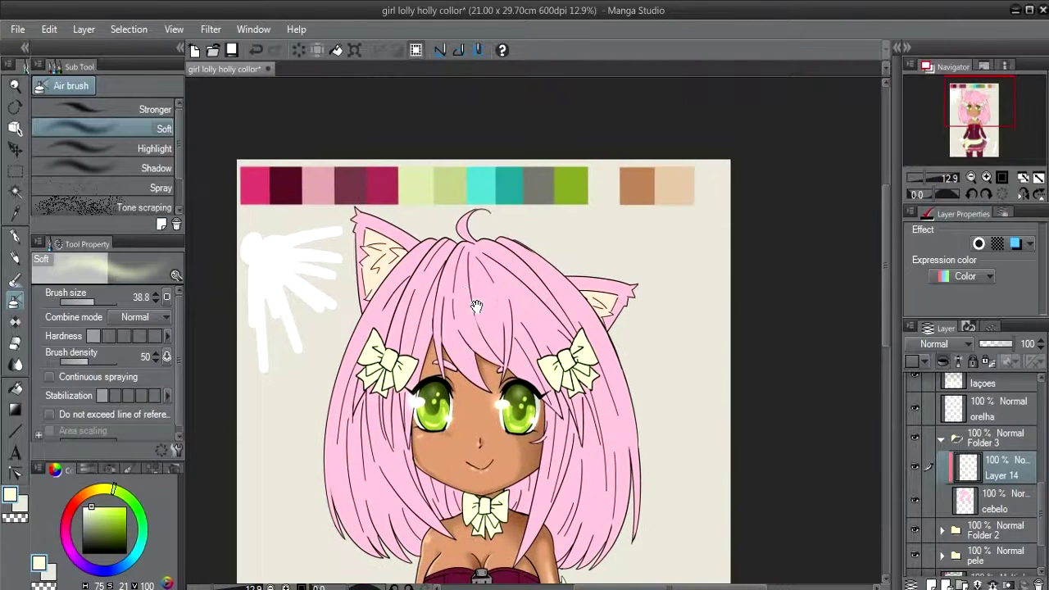
- Eyedrop the light pink swatch and, after a discarded Dense watercolor test, settle on the soft airbrush
{"action": "left_click_drag", "start_coordinate": [493, 227], "coordinate": [513, 220]}
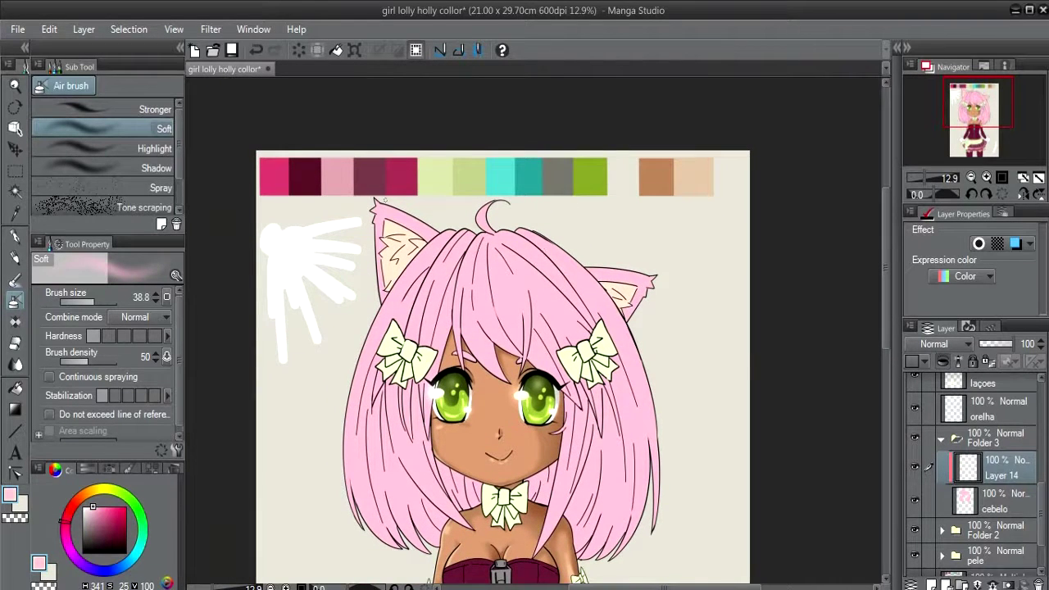
{"action": "left_click", "coordinate": [337, 170], "text": "alt"}
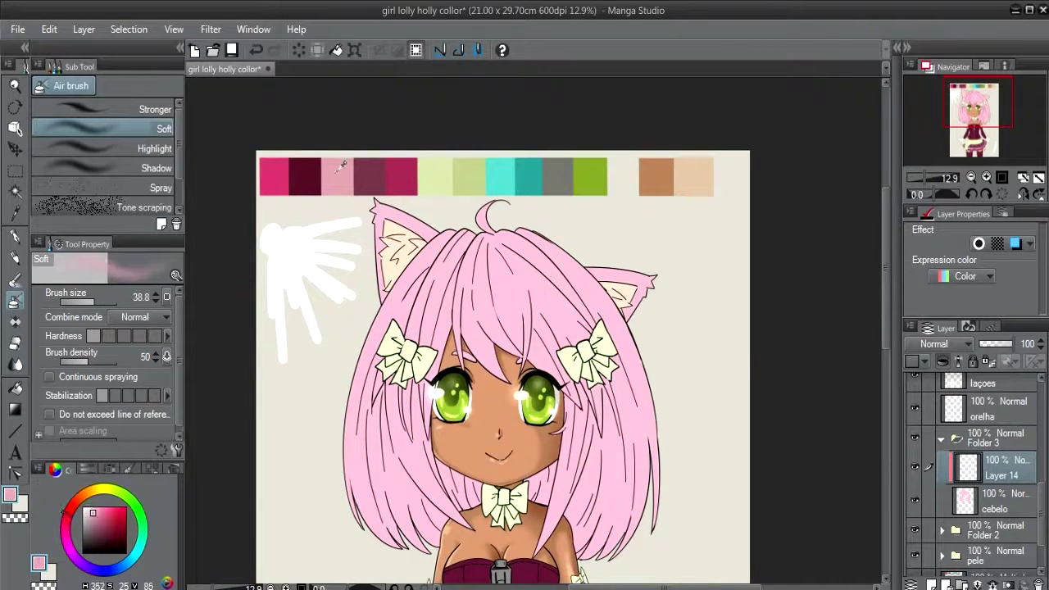
{"action": "key", "text": "p"}
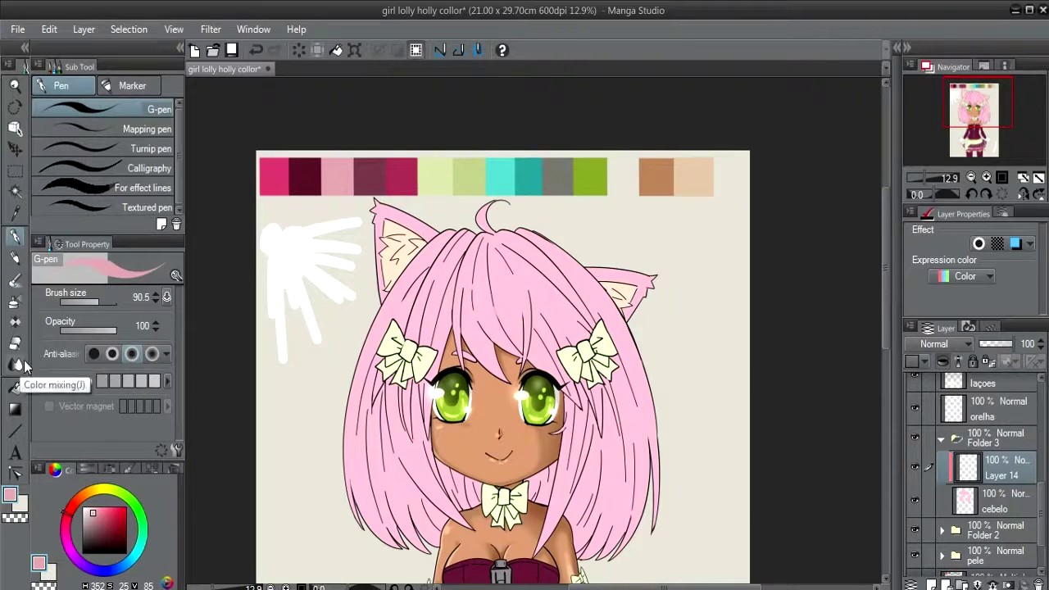
{"action": "key", "text": "b"}
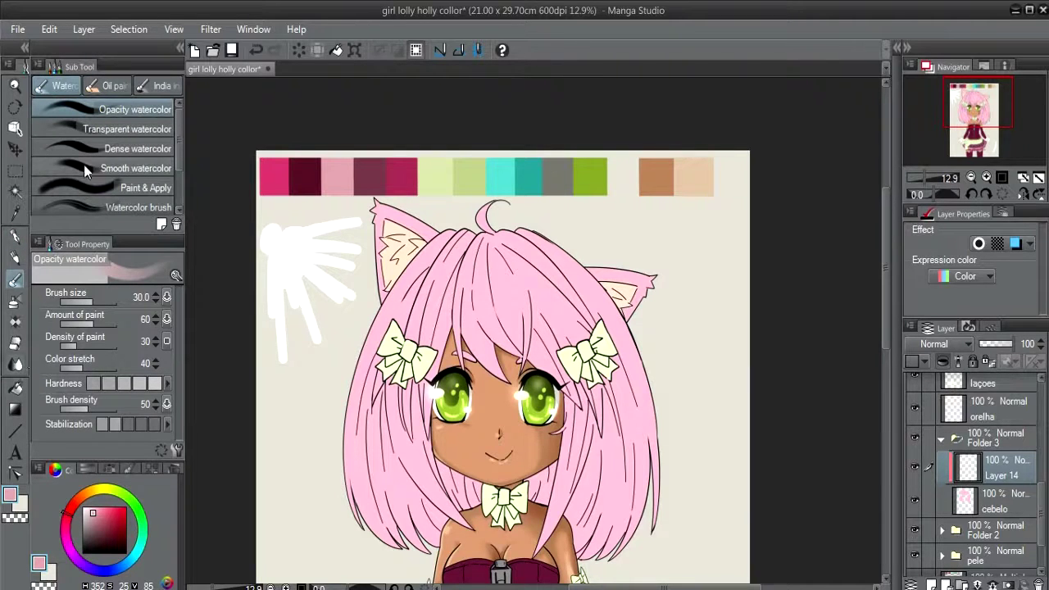
{"action": "mouse_move", "coordinate": [179, 137]}
{"action": "left_mouse_down"}
{"action": "mouse_move", "coordinate": [178, 184]}
{"action": "mouse_move", "coordinate": [179, 156]}
{"action": "left_mouse_up"}
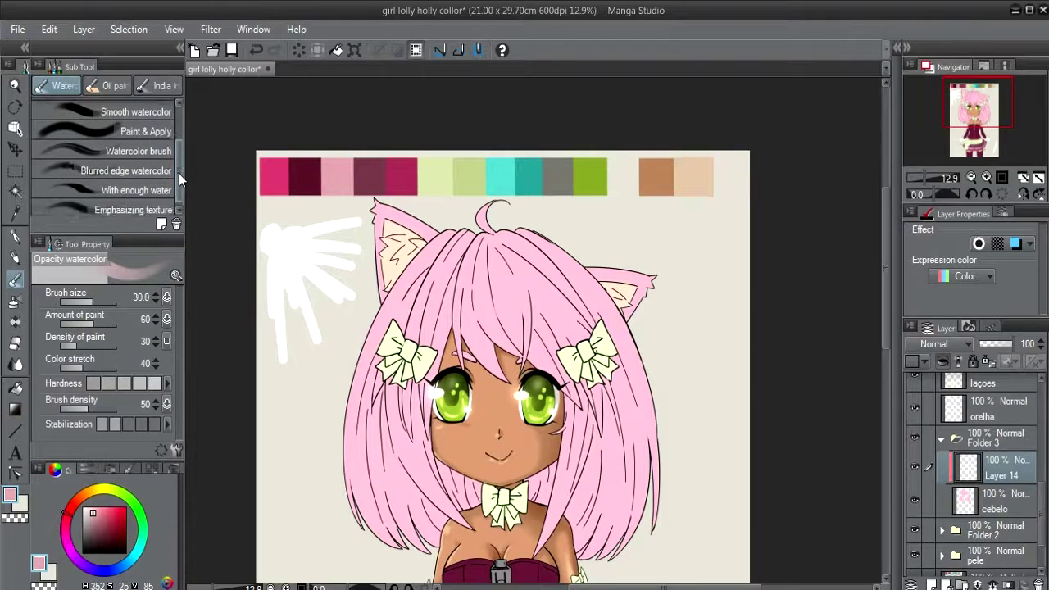
{"action": "left_click", "coordinate": [135, 149]}
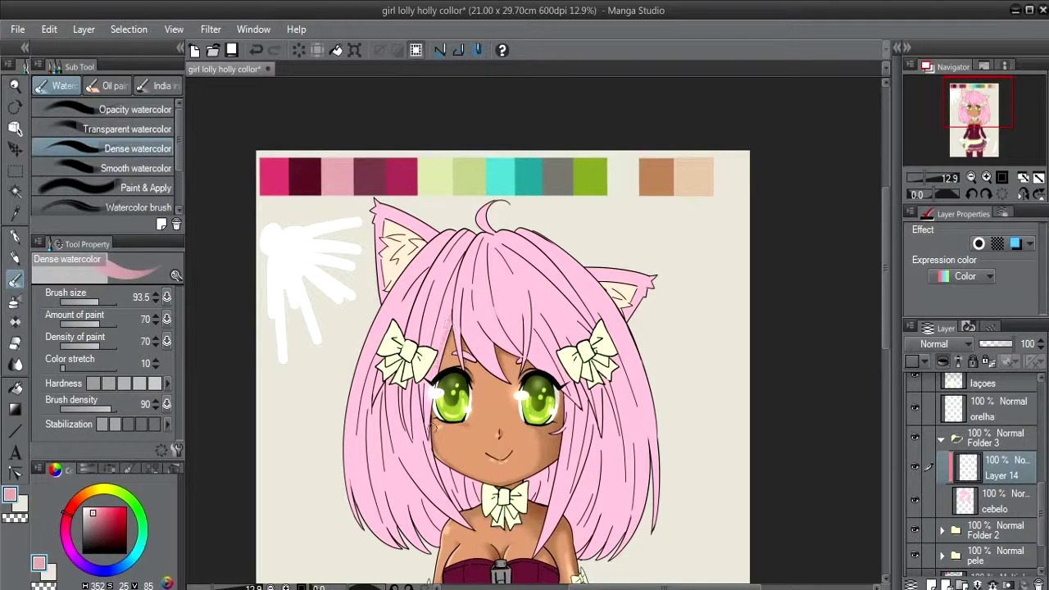
{"action": "key", "text": "ctrl+z"}
{"action": "left_click_drag", "start_coordinate": [451, 358], "coordinate": [538, 355]}
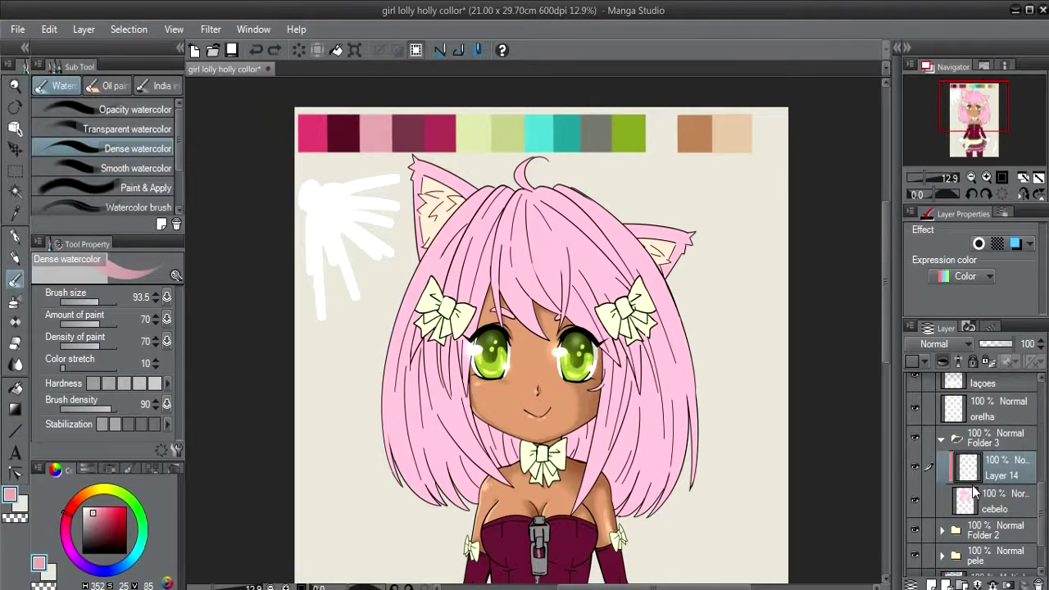
{"action": "left_click", "coordinate": [15, 365]}
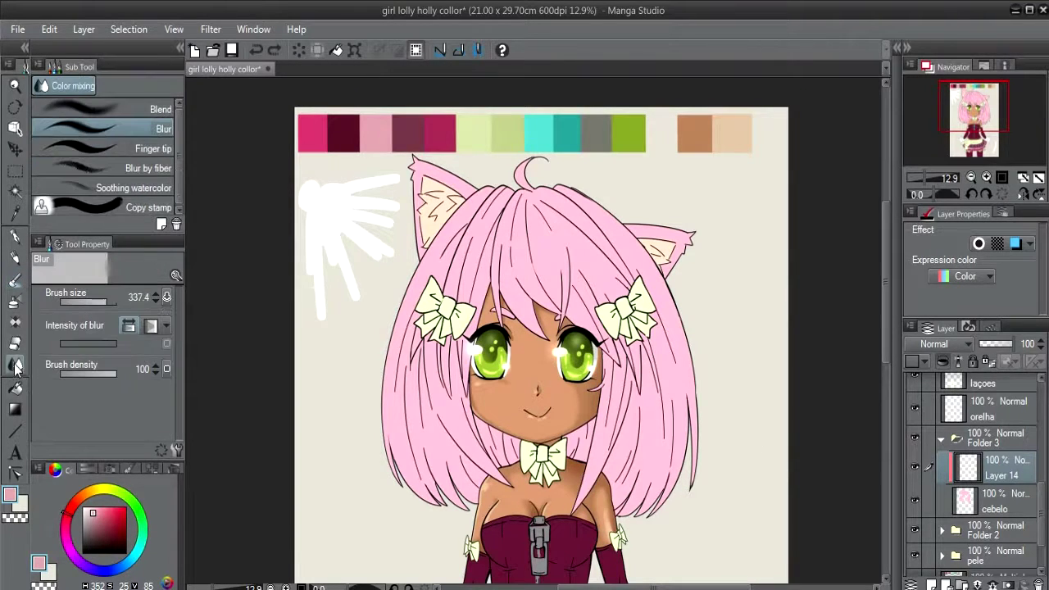
{"action": "key", "text": "b"}
{"action": "key", "text": "b"}
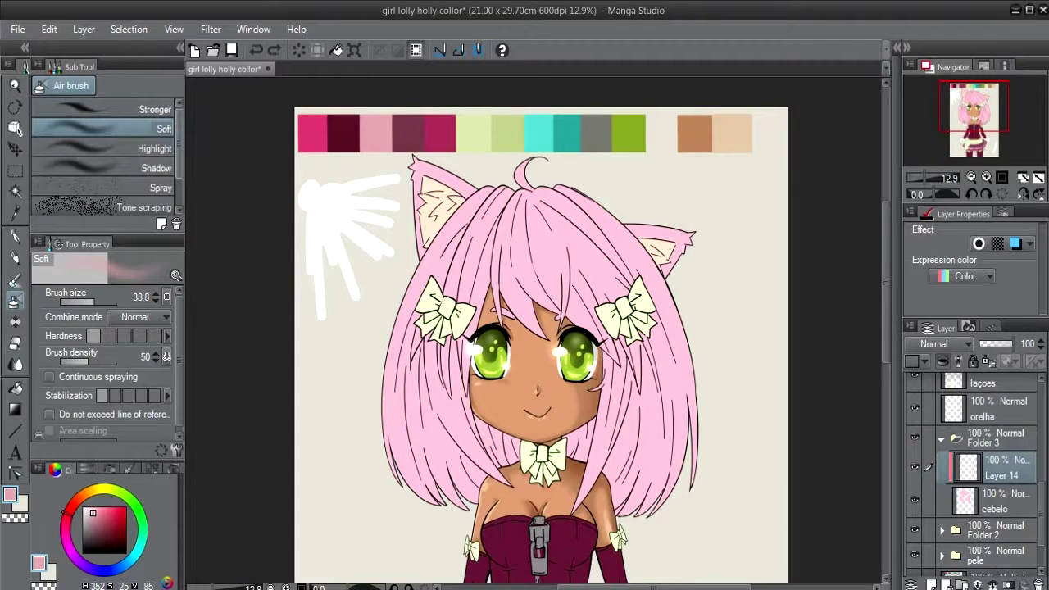
- Airbrush large pink shading down the hair's right side and bangs, discarding a white test
{"action": "mouse_move", "coordinate": [394, 312]}
{"action": "left_mouse_down"}
{"action": "mouse_move", "coordinate": [400, 352]}
{"action": "mouse_move", "coordinate": [398, 342]}
{"action": "left_mouse_up"}
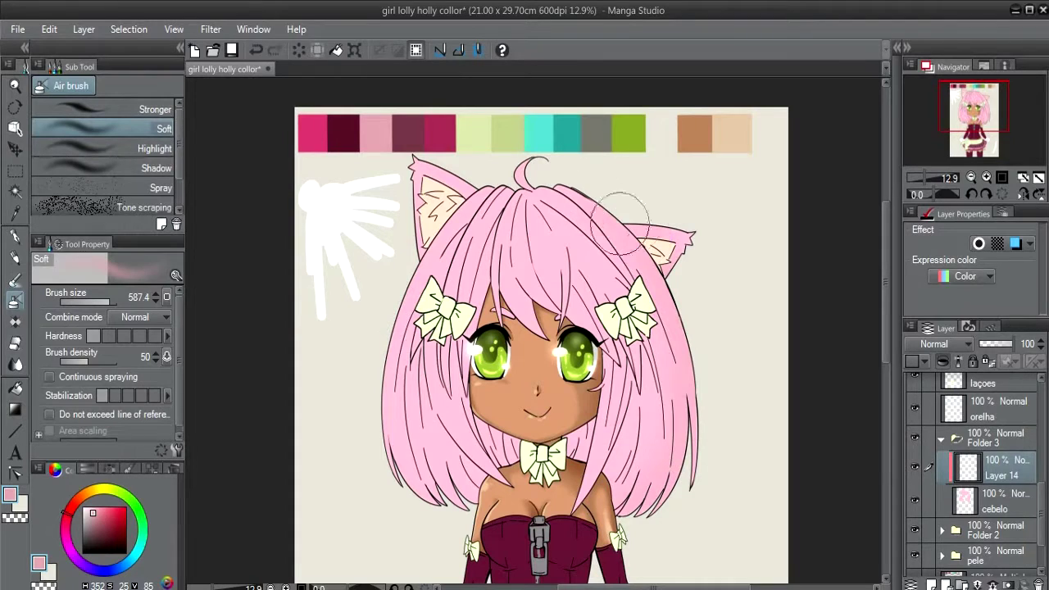
{"action": "left_click_drag", "start_coordinate": [642, 232], "coordinate": [638, 433]}
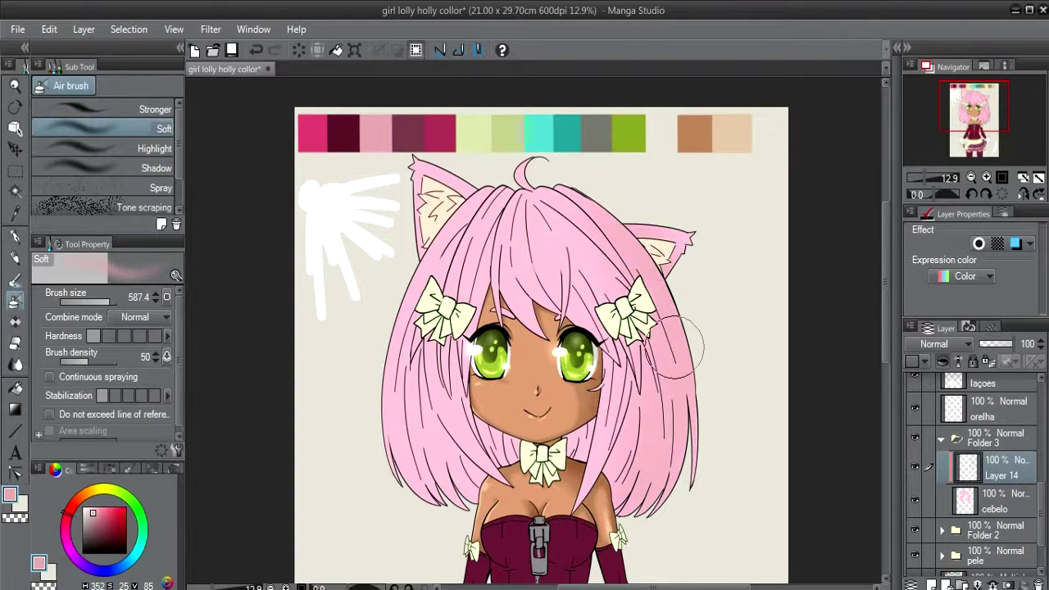
{"action": "left_click_drag", "start_coordinate": [588, 339], "coordinate": [525, 303]}
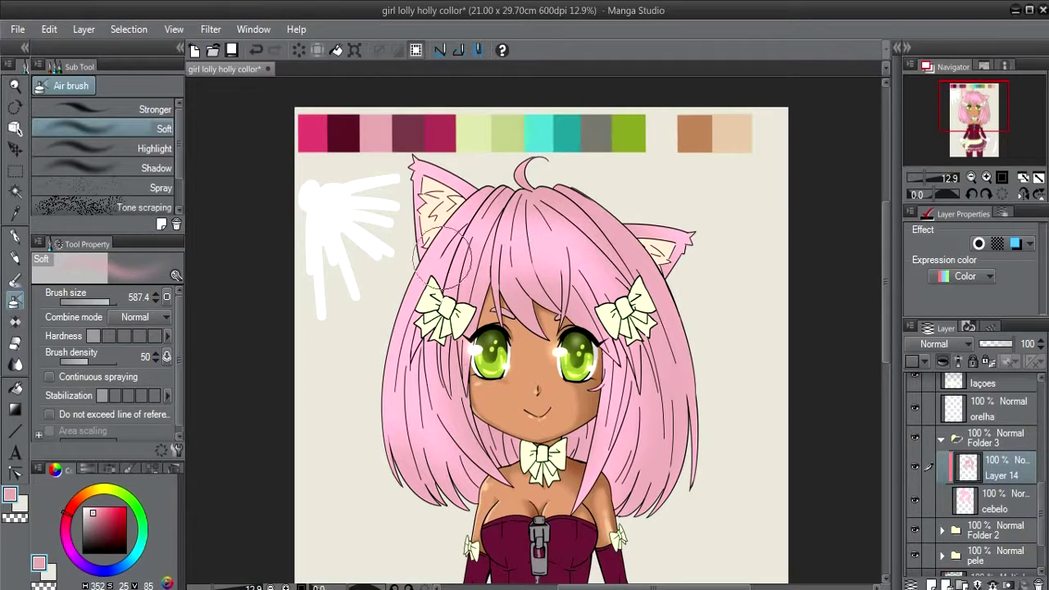
{"action": "key", "text": "x"}
{"action": "mouse_move", "coordinate": [531, 240]}
{"action": "left_mouse_down"}
{"action": "mouse_move", "coordinate": [476, 246]}
{"action": "mouse_move", "coordinate": [409, 377]}
{"action": "mouse_move", "coordinate": [492, 213]}
{"action": "mouse_move", "coordinate": [400, 374]}
{"action": "left_mouse_up"}
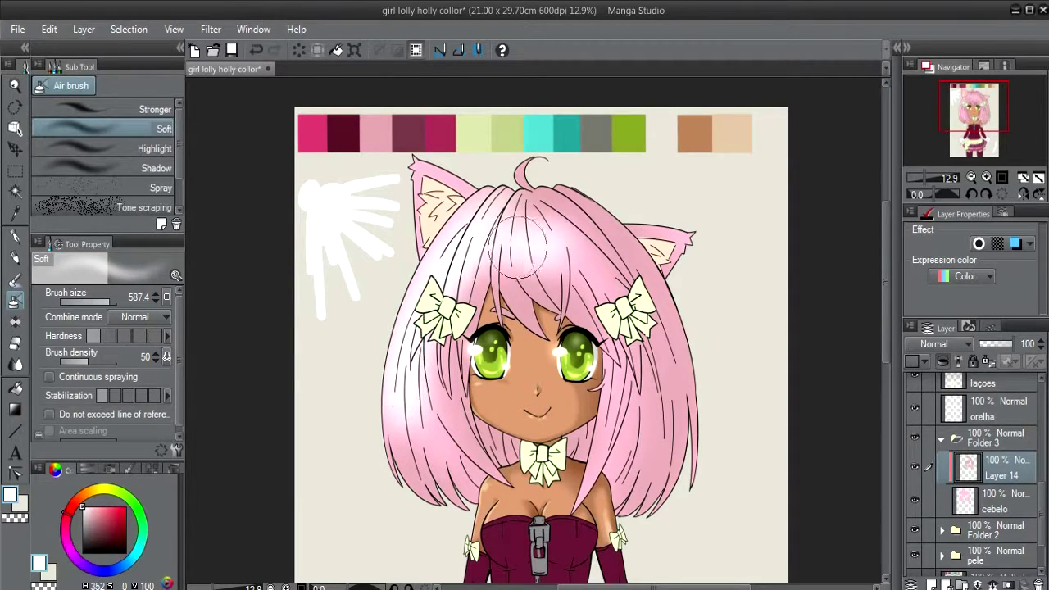
{"action": "left_click_drag", "start_coordinate": [476, 246], "coordinate": [648, 246]}
{"action": "key", "text": "ctrl+z"}
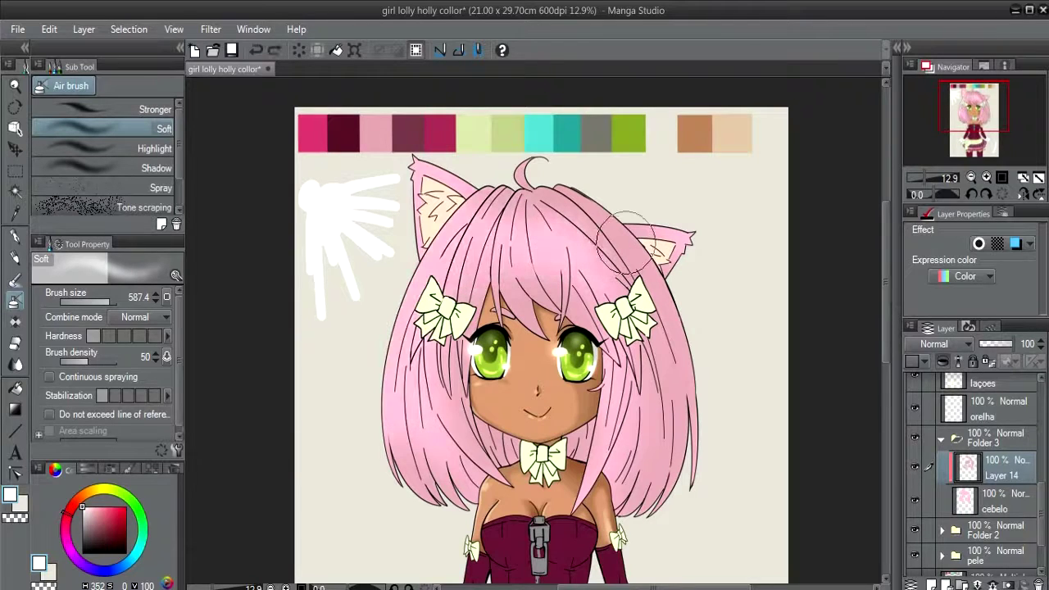
- Repick light pink and blur the shading near the right ear with a 596.6 Blur brush
{"action": "left_click", "coordinate": [377, 129], "text": "alt"}
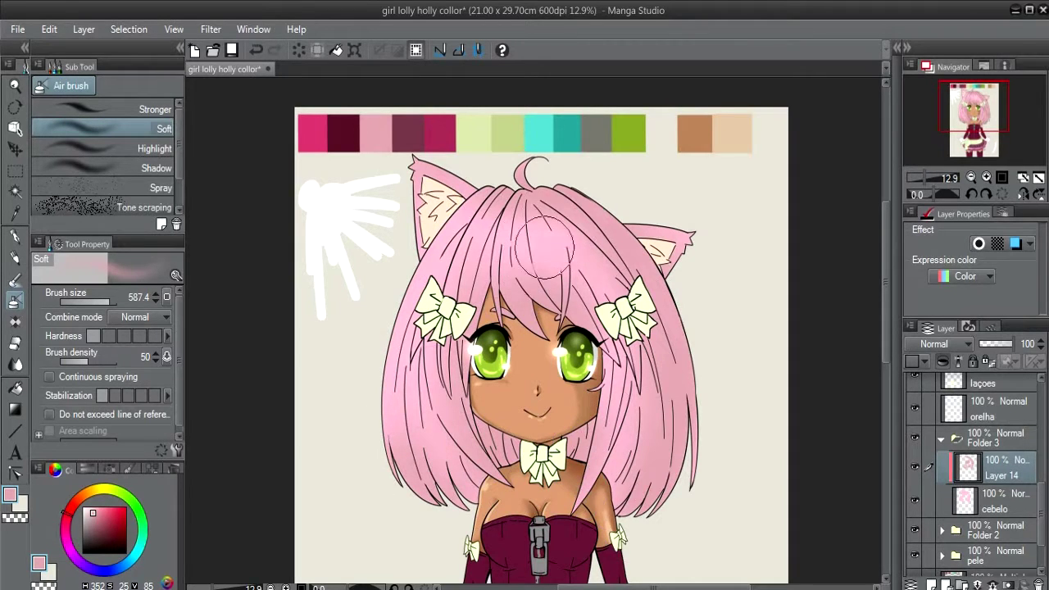
{"action": "left_click", "coordinate": [15, 364]}
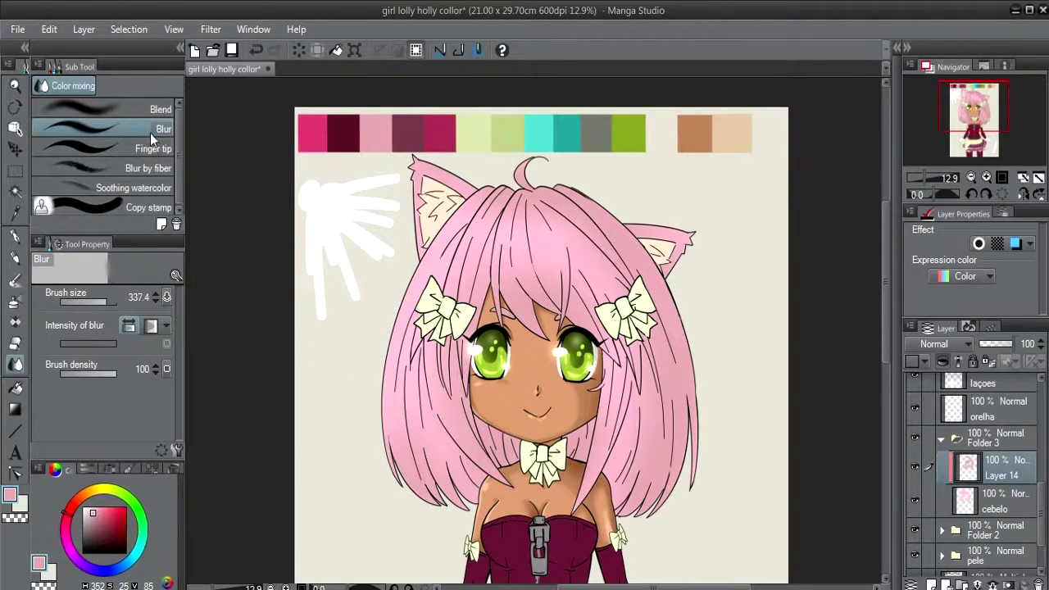
{"action": "key", "text": "bracketright"}
{"action": "key", "text": "bracketright"}
{"action": "mouse_move", "coordinate": [531, 233]}
{"action": "left_mouse_down"}
{"action": "mouse_move", "coordinate": [623, 254]}
{"action": "mouse_move", "coordinate": [525, 247]}
{"action": "mouse_move", "coordinate": [418, 356]}
{"action": "mouse_move", "coordinate": [427, 504]}
{"action": "left_mouse_up"}
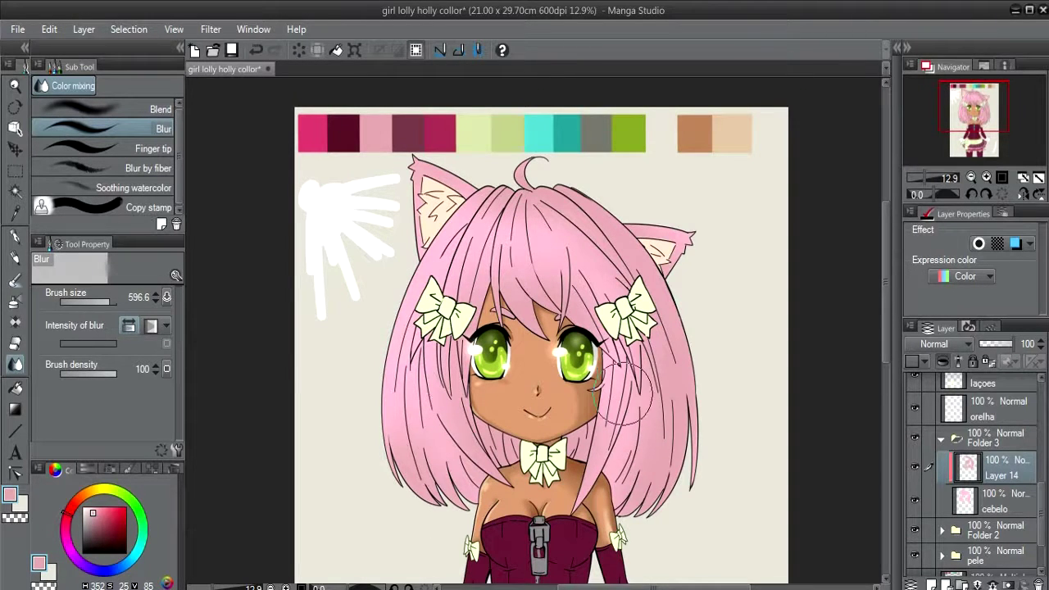
- Blur the pink shading down both sides of the hair and across the right cheek hair
{"action": "mouse_move", "coordinate": [631, 361]}
{"action": "left_mouse_down"}
{"action": "mouse_move", "coordinate": [613, 454]}
{"action": "mouse_move", "coordinate": [472, 418]}
{"action": "mouse_move", "coordinate": [504, 479]}
{"action": "left_mouse_up"}
{"action": "mouse_move", "coordinate": [645, 455]}
{"action": "left_mouse_down"}
{"action": "mouse_move", "coordinate": [639, 392]}
{"action": "mouse_move", "coordinate": [592, 521]}
{"action": "left_mouse_up"}
{"action": "left_click_drag", "start_coordinate": [649, 323], "coordinate": [667, 457]}
{"action": "key", "text": "b"}
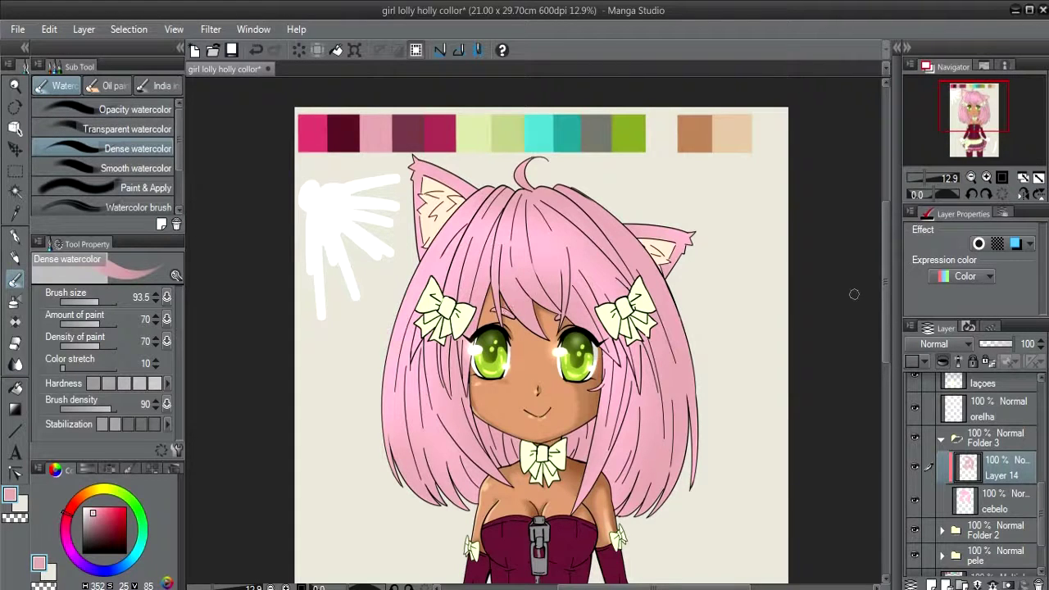
- Rotate, mirror and flip the canvas view upside down with the Navigator buttons
{"action": "left_click", "coordinate": [987, 194]}
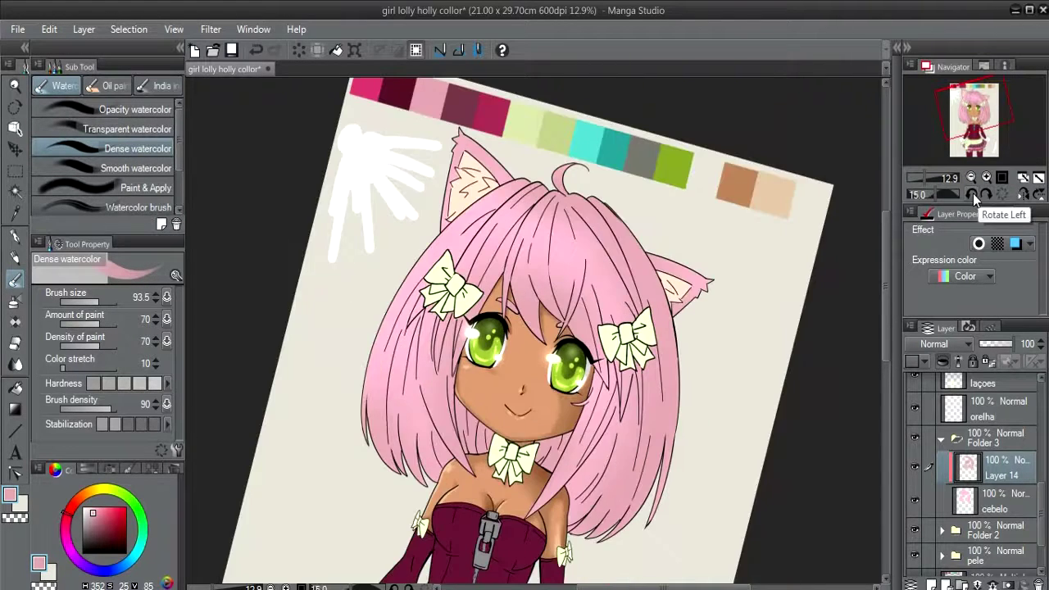
{"action": "left_click", "coordinate": [972, 195]}
{"action": "left_click", "coordinate": [1025, 196]}
{"action": "left_click", "coordinate": [1039, 195]}
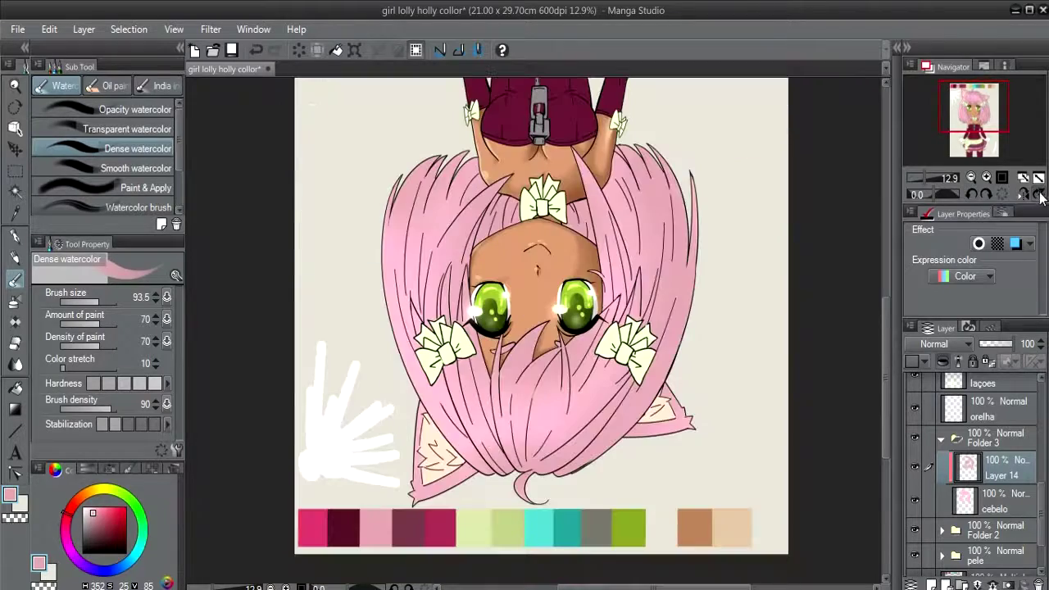
{"action": "left_click_drag", "start_coordinate": [476, 295], "coordinate": [493, 305]}
- Frame the flipped head, undo a stray click, and open Hue/Saturation/Luminosity with Ctrl+U
{"action": "scroll", "coordinate": [475, 278], "scroll_direction": "up", "scroll_amount": 1}
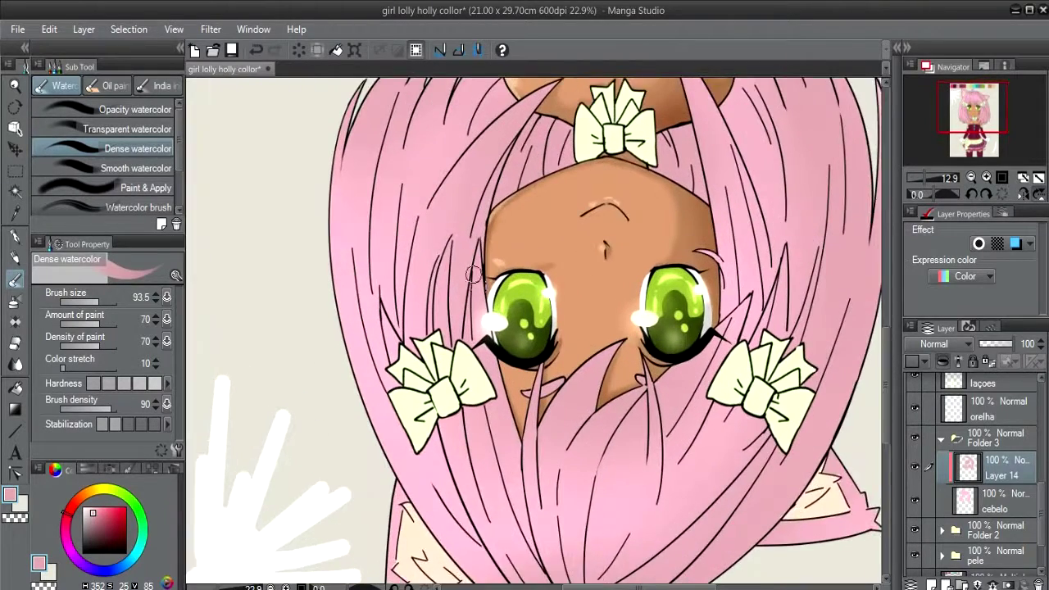
{"action": "scroll", "coordinate": [473, 275], "scroll_direction": "up", "scroll_amount": 1}
{"action": "scroll", "coordinate": [536, 205], "scroll_direction": "down", "scroll_amount": 2}
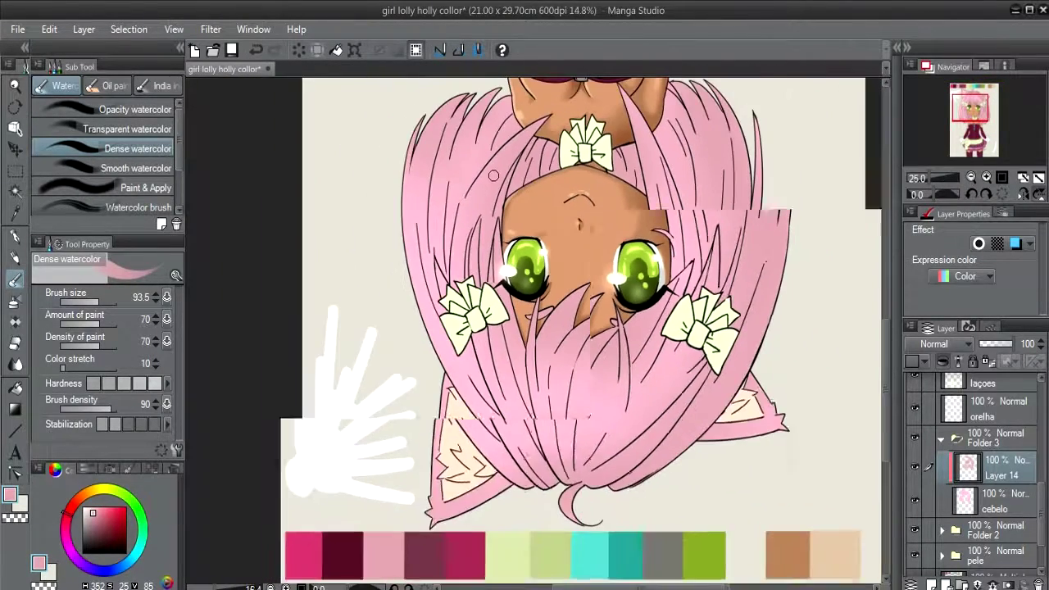
{"action": "left_click_drag", "start_coordinate": [912, 408], "coordinate": [876, 395]}
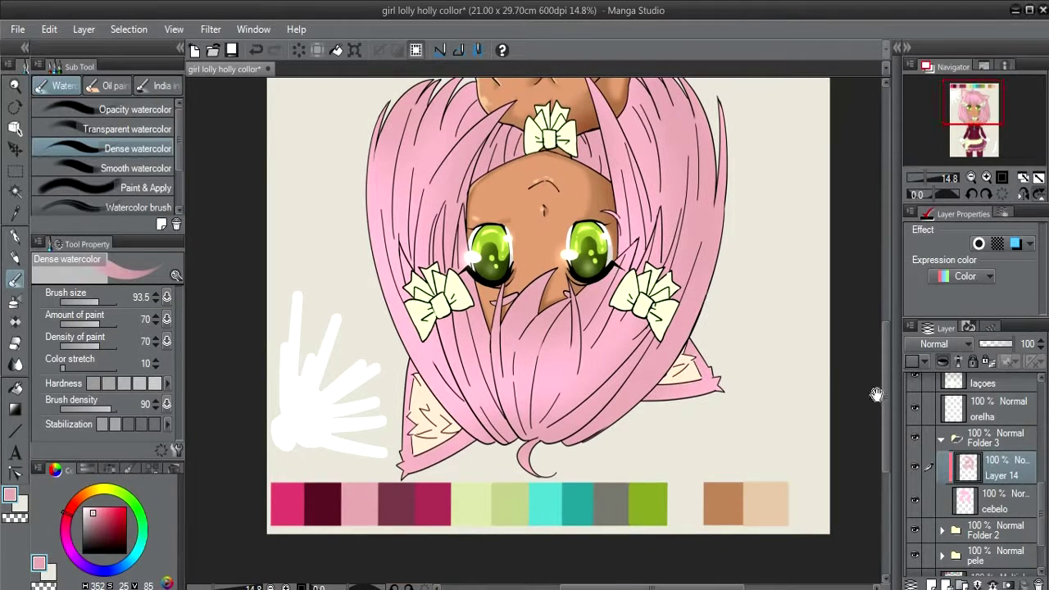
{"action": "left_click", "coordinate": [955, 440], "text": "ctrl"}
{"action": "key", "text": "ctrl+z"}
{"action": "key", "text": "ctrl+u"}
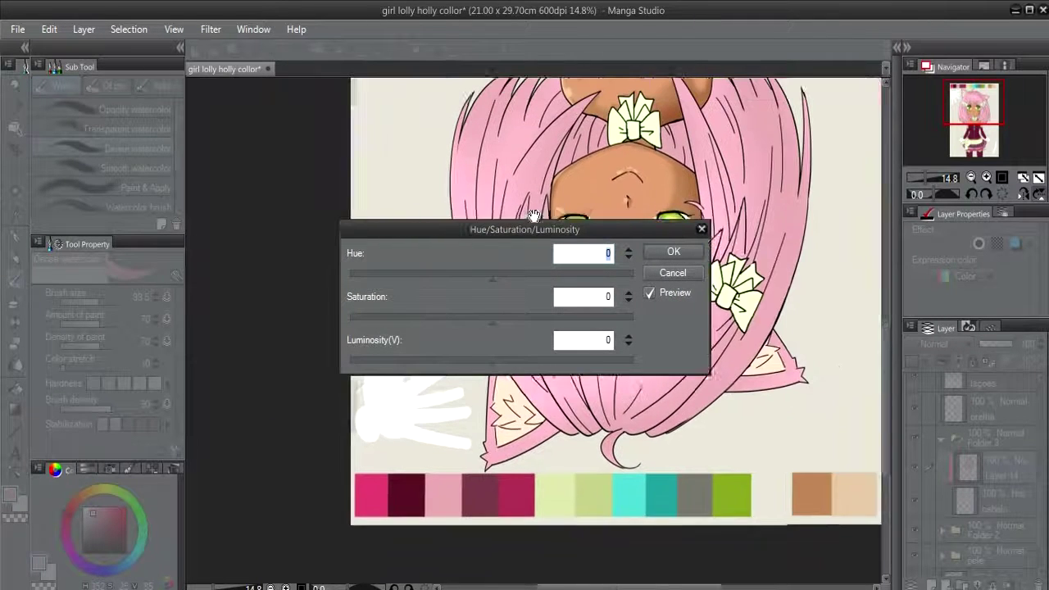
- Move the adjustment dialog off the face and lower Luminosity to -15
{"action": "mouse_move", "coordinate": [481, 234]}
{"action": "left_mouse_down"}
{"action": "mouse_move", "coordinate": [760, 154]}
{"action": "mouse_move", "coordinate": [772, 137]}
{"action": "left_mouse_up"}
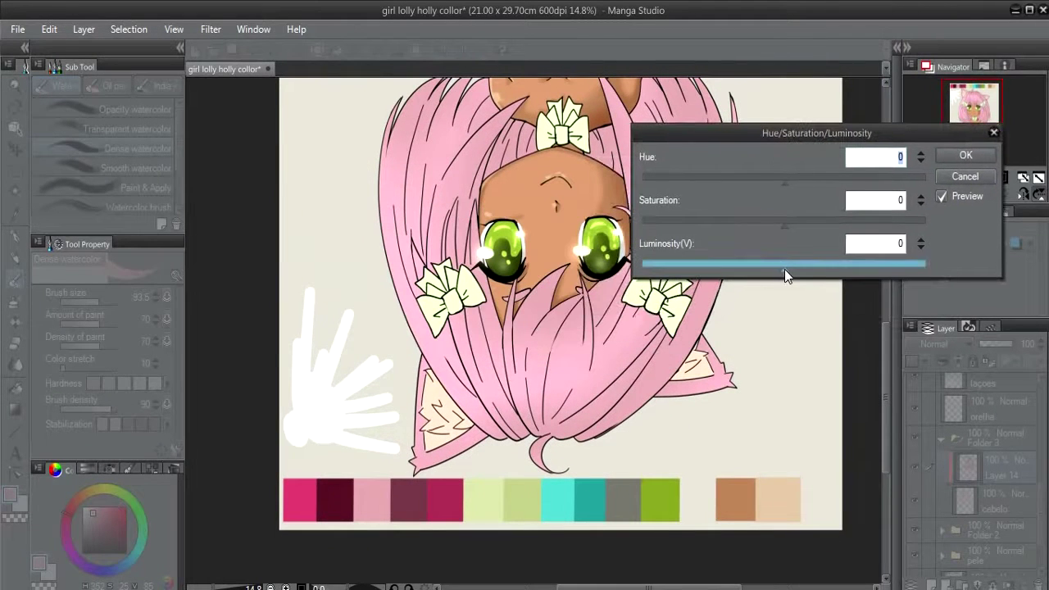
{"action": "left_click_drag", "start_coordinate": [785, 269], "coordinate": [763, 268]}
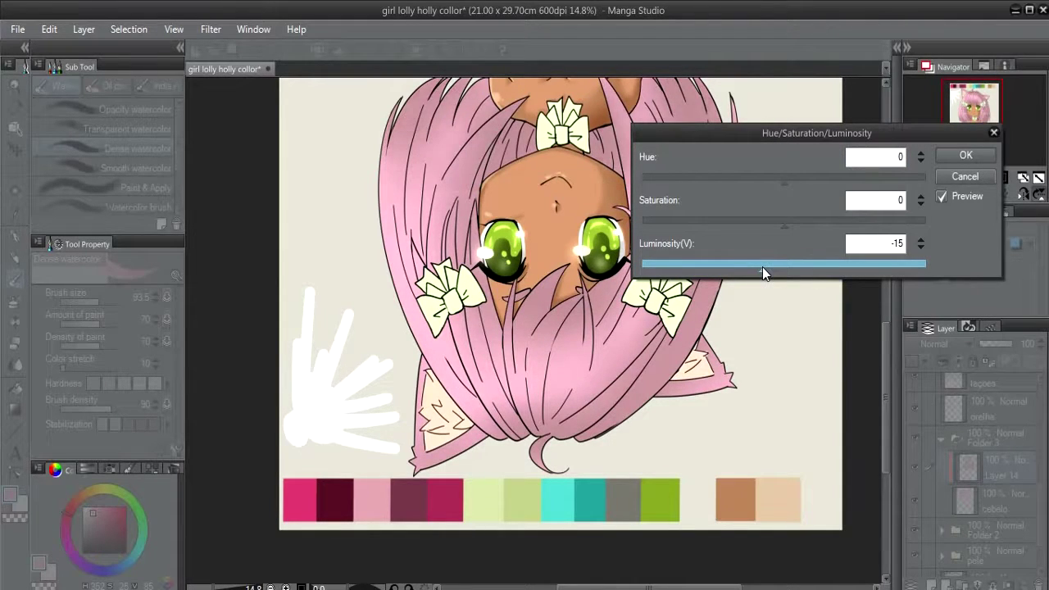
- Apply the luminosity change, sample the hair, and pick a richer darker pink for Dense watercolor
{"action": "left_click", "coordinate": [966, 156]}
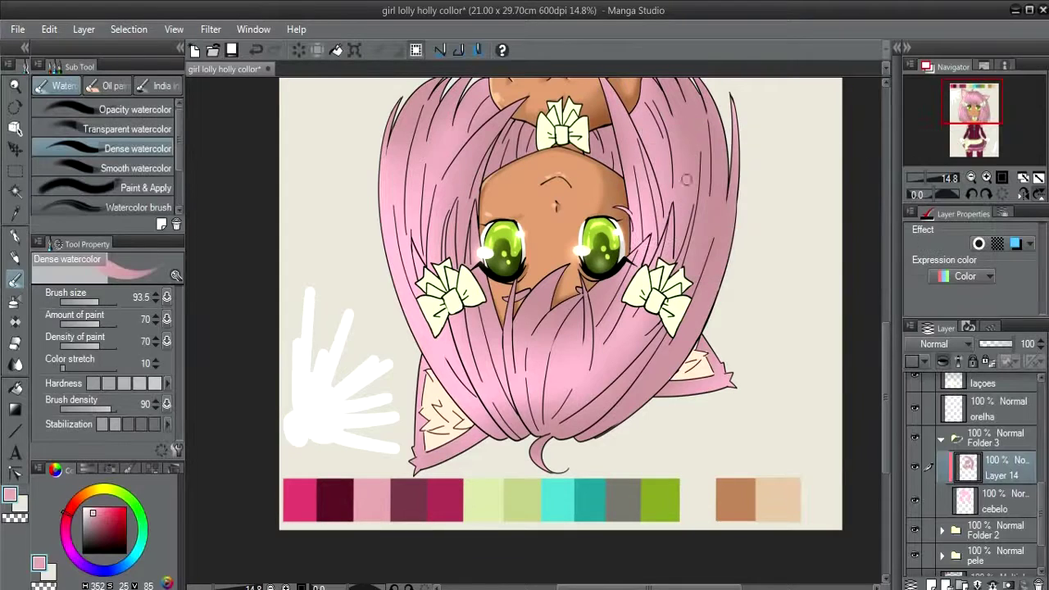
{"action": "left_click", "coordinate": [513, 138], "text": "alt"}
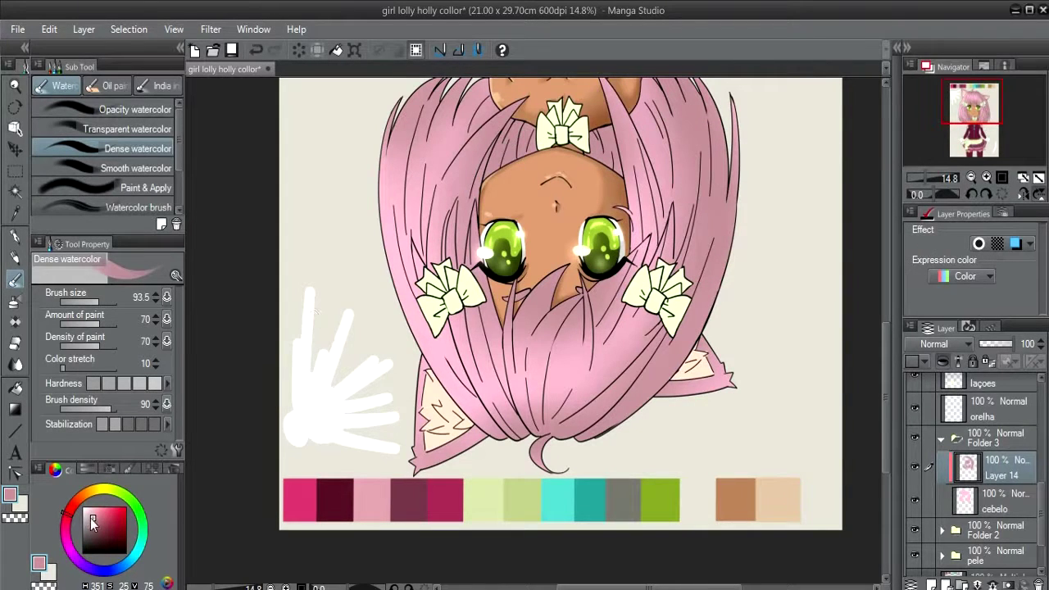
{"action": "left_click_drag", "start_coordinate": [94, 521], "coordinate": [96, 525]}
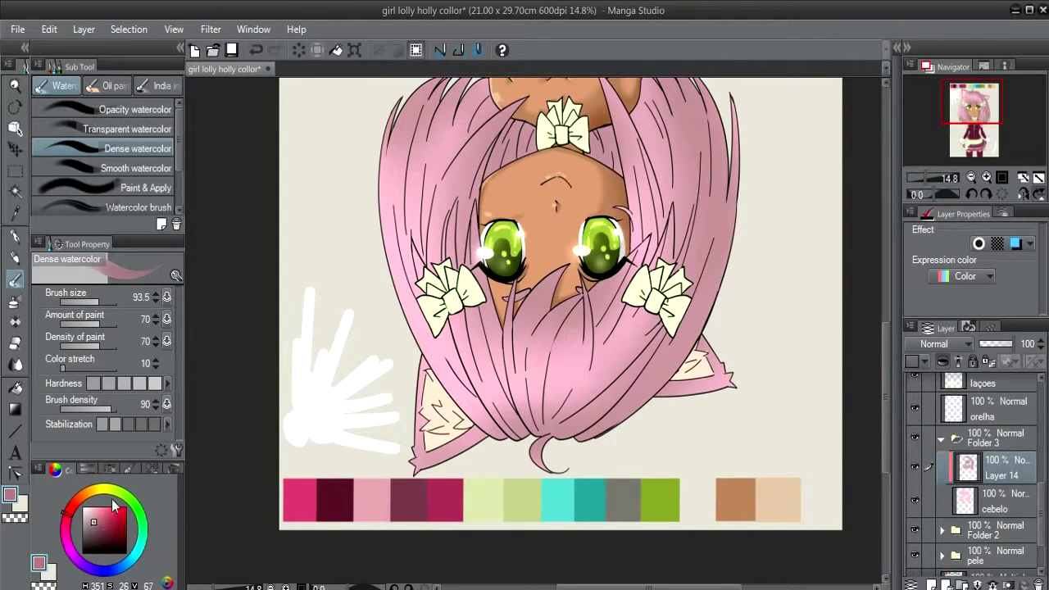
{"action": "scroll", "coordinate": [295, 457], "scroll_direction": "up", "scroll_amount": 1}
{"action": "key", "text": "b"}
{"action": "scroll", "coordinate": [430, 385], "scroll_direction": "up", "scroll_amount": 1}
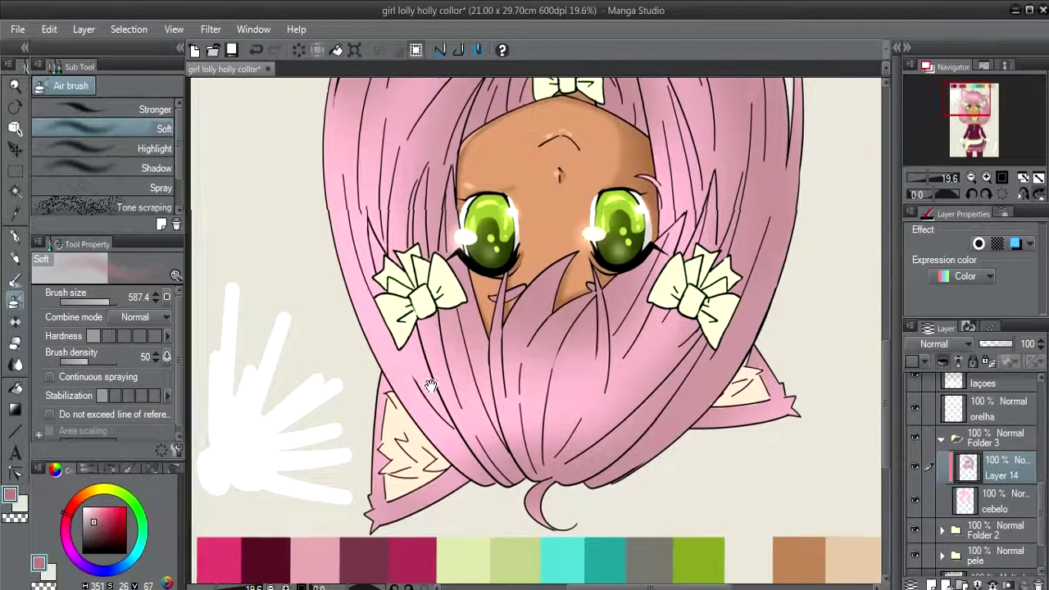
{"action": "key", "text": "b"}
{"action": "key", "text": "b"}
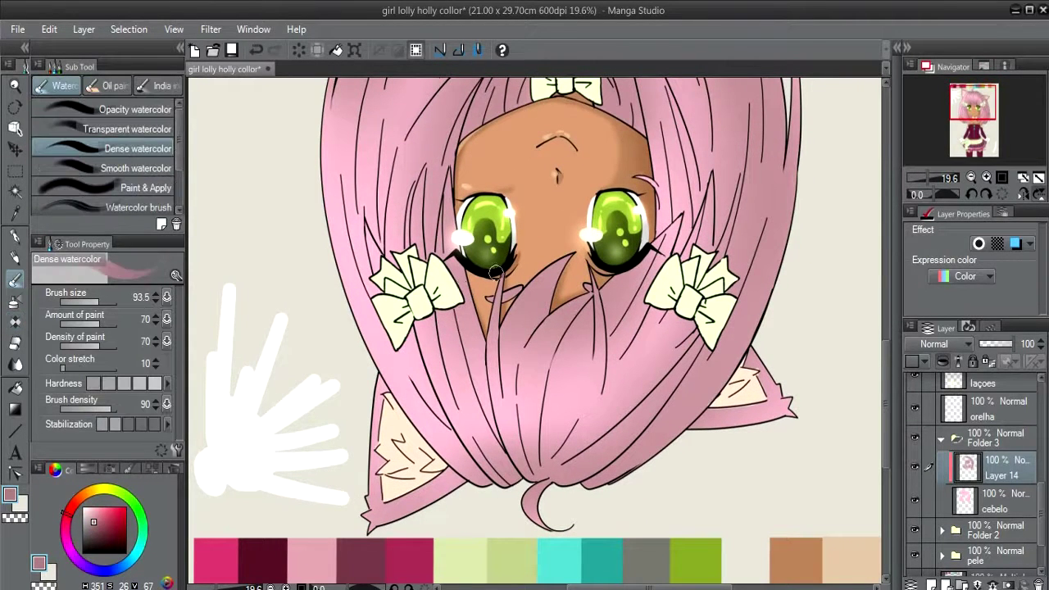
{"action": "mouse_move", "coordinate": [554, 280]}
{"action": "left_mouse_down"}
{"action": "mouse_move", "coordinate": [505, 294]}
{"action": "mouse_move", "coordinate": [459, 369]}
{"action": "left_mouse_up"}
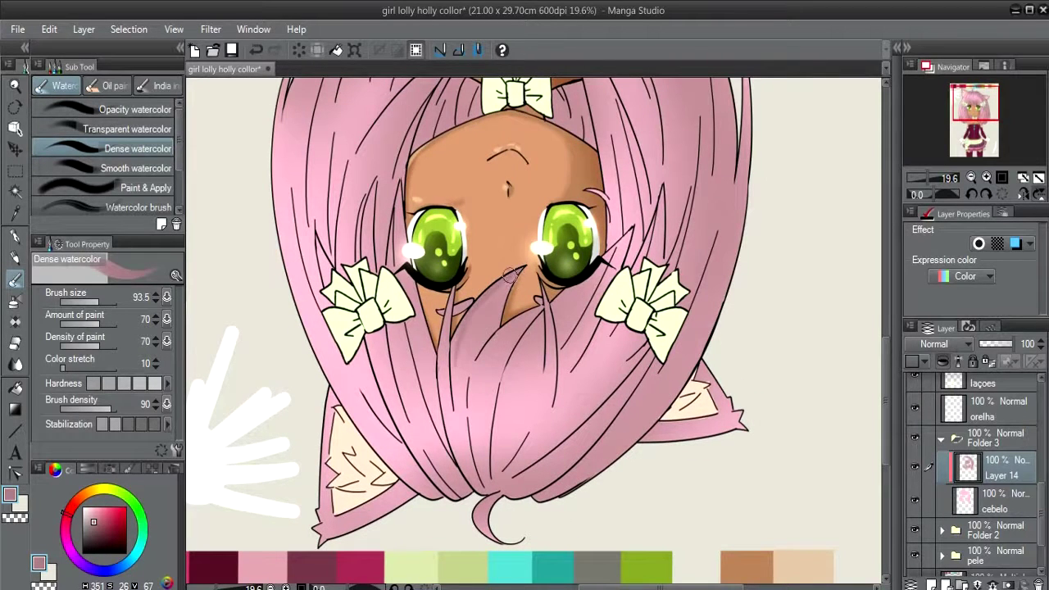
- Shade the hair strand below the chin with repeated darker pink strokes
{"action": "left_click_drag", "start_coordinate": [475, 308], "coordinate": [452, 391]}
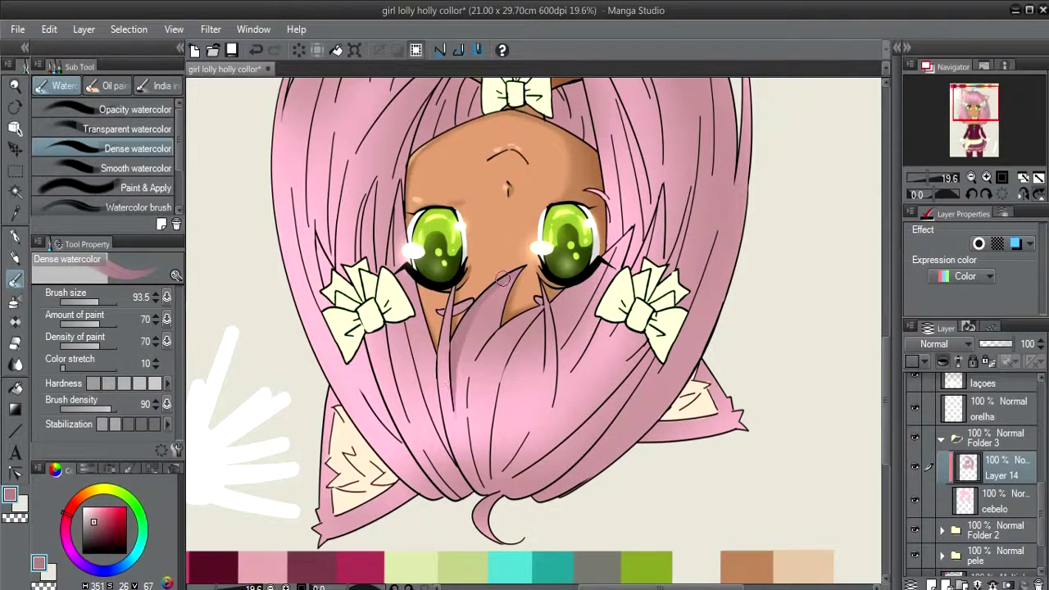
{"action": "left_click_drag", "start_coordinate": [473, 310], "coordinate": [455, 426]}
{"action": "left_click_drag", "start_coordinate": [464, 332], "coordinate": [459, 459]}
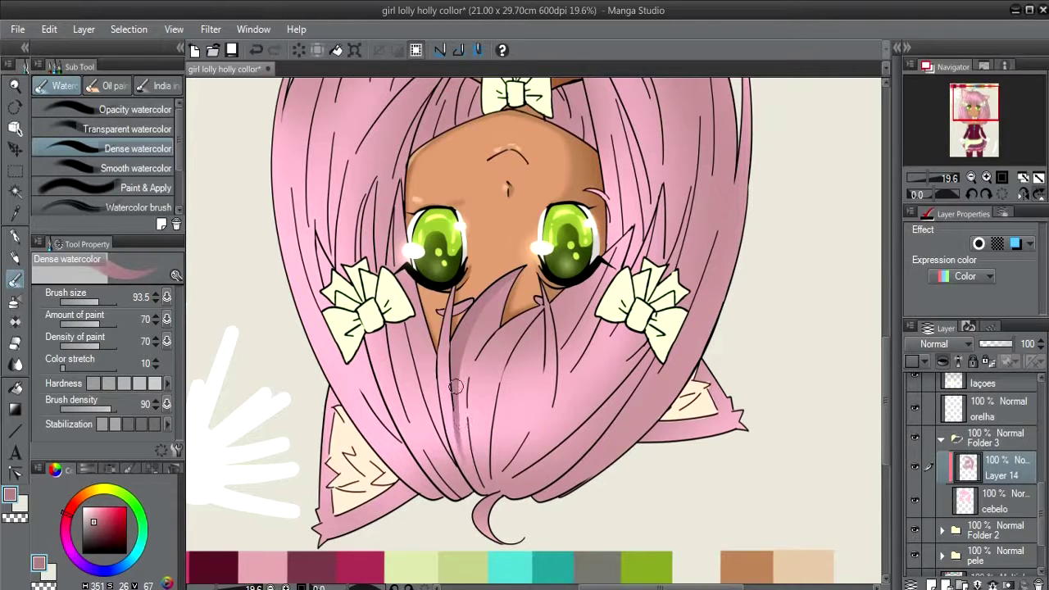
{"action": "left_click_drag", "start_coordinate": [449, 340], "coordinate": [437, 454]}
{"action": "left_click_drag", "start_coordinate": [455, 275], "coordinate": [441, 434]}
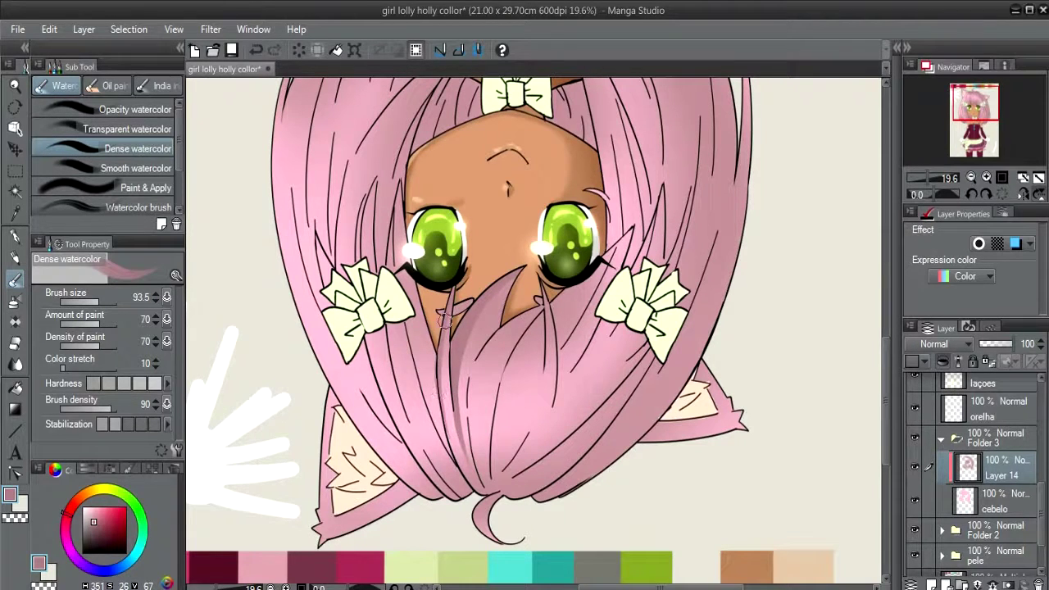
{"action": "left_click_drag", "start_coordinate": [444, 322], "coordinate": [452, 467]}
{"action": "left_click_drag", "start_coordinate": [412, 304], "coordinate": [439, 426]}
{"action": "left_click_drag", "start_coordinate": [415, 354], "coordinate": [434, 410]}
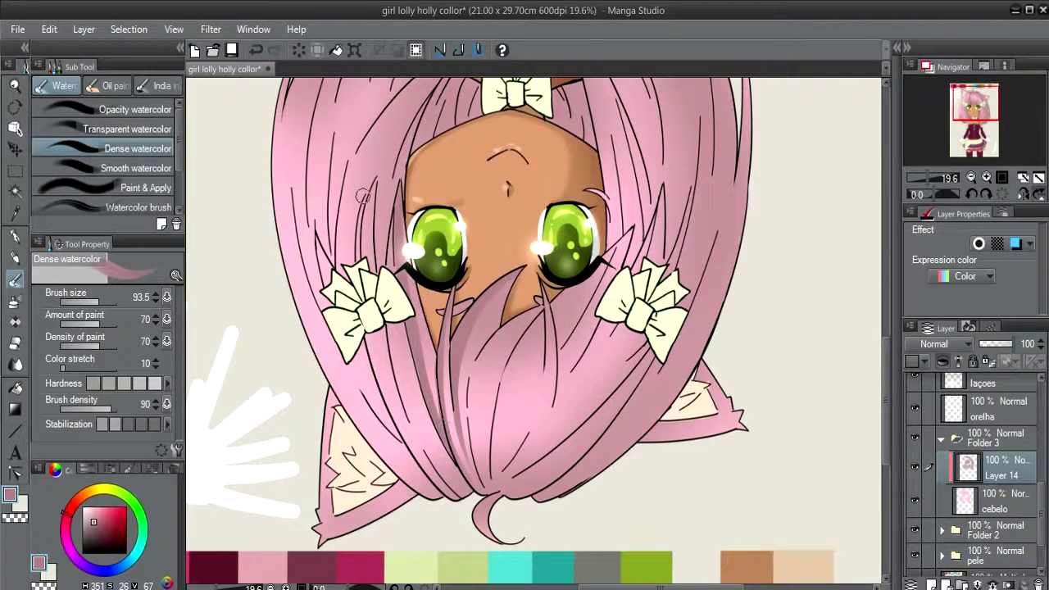
- Darken the strand left of the chin and the strand below the bow
{"action": "left_click_drag", "start_coordinate": [390, 323], "coordinate": [410, 416]}
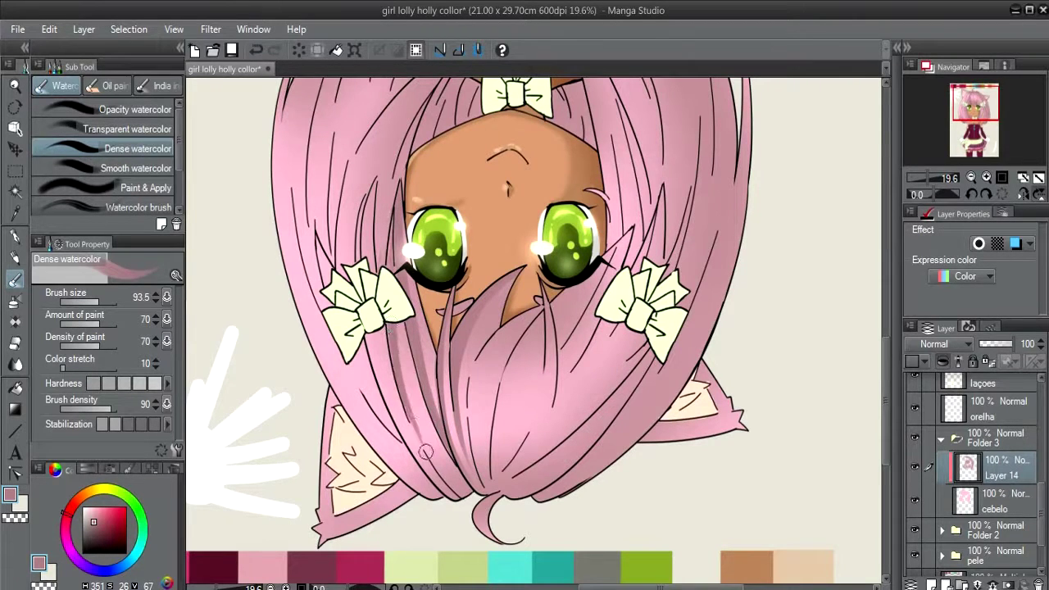
{"action": "left_click_drag", "start_coordinate": [390, 305], "coordinate": [422, 451]}
{"action": "left_click_drag", "start_coordinate": [404, 390], "coordinate": [427, 454]}
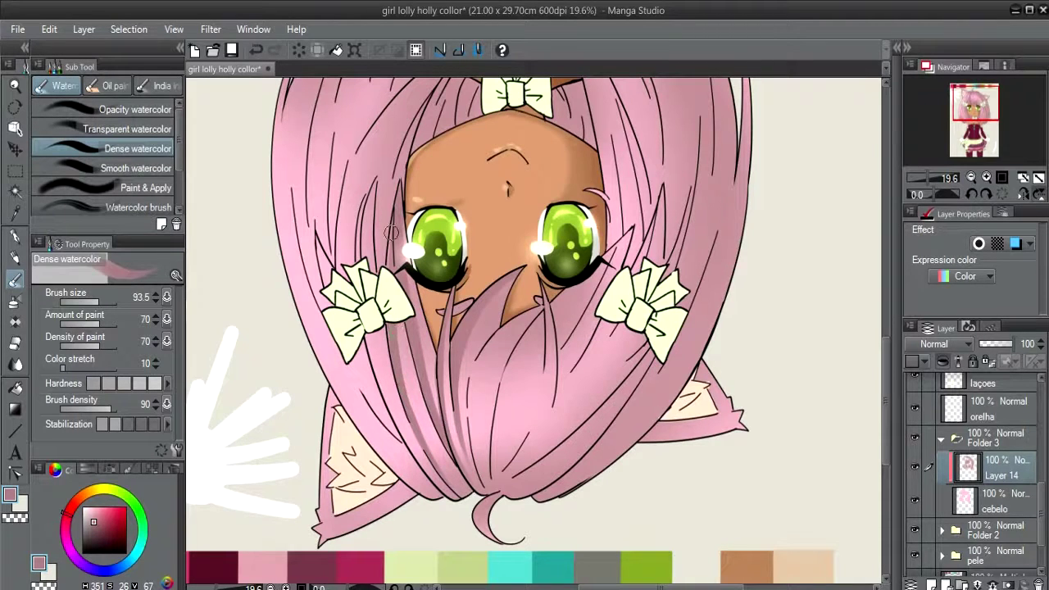
{"action": "key", "text": "ctrl+z"}
{"action": "key", "text": "ctrl+y"}
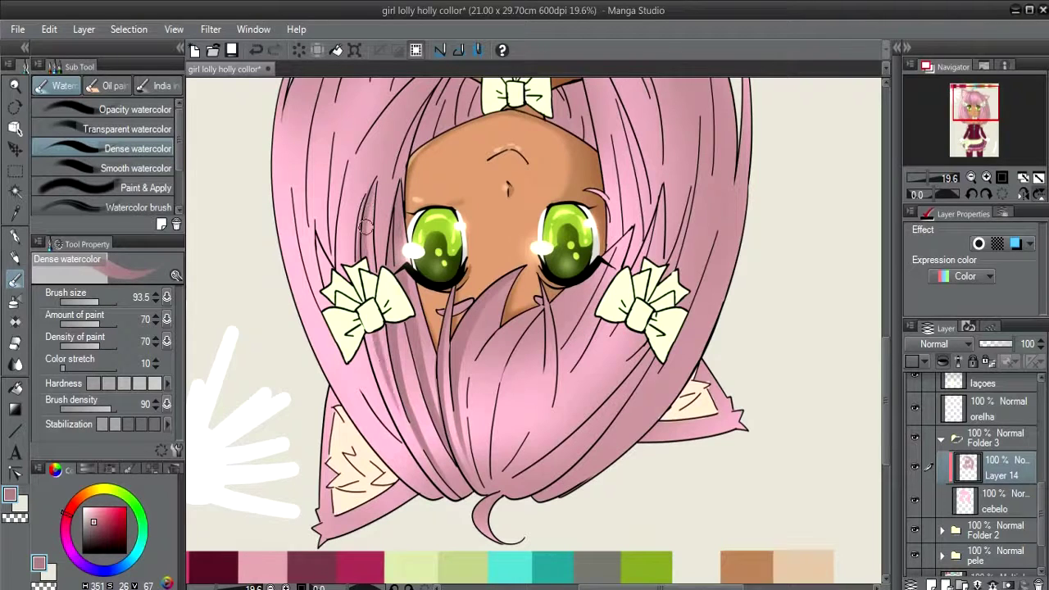
{"action": "left_click_drag", "start_coordinate": [369, 330], "coordinate": [388, 405]}
{"action": "left_click_drag", "start_coordinate": [368, 325], "coordinate": [386, 405]}
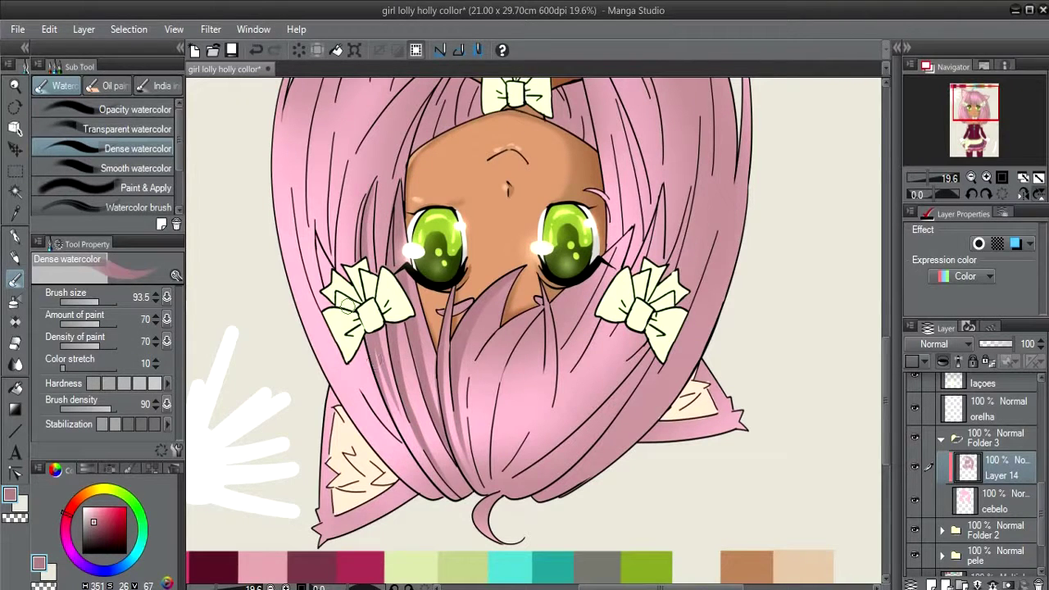
- Shade the strands left of the bow, left of the face, and the outer left strand
{"action": "left_click_drag", "start_coordinate": [314, 246], "coordinate": [324, 290]}
{"action": "scroll", "coordinate": [328, 246], "scroll_direction": "up", "scroll_amount": 2}
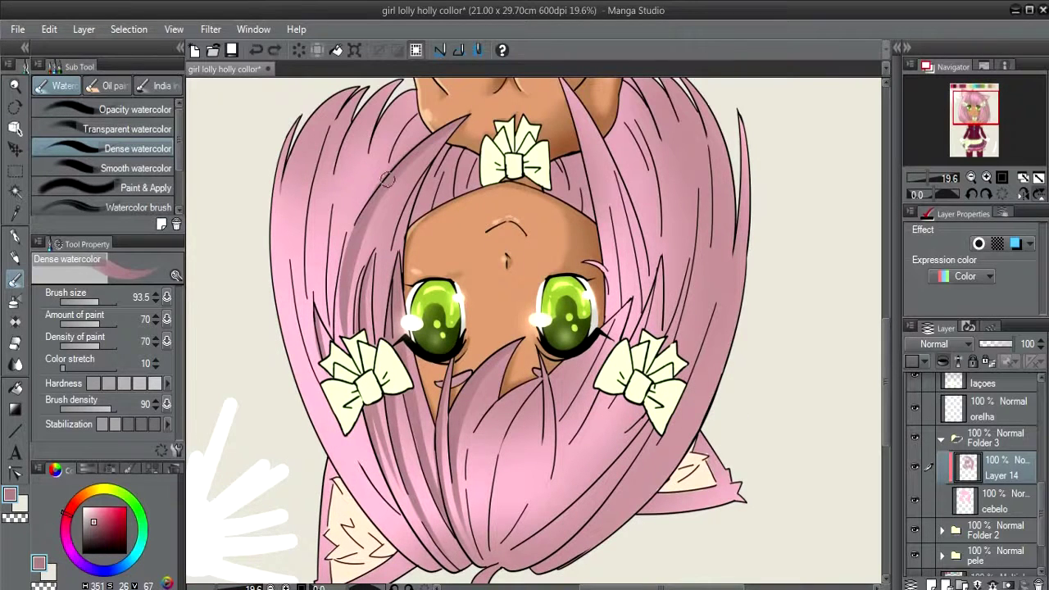
{"action": "left_click_drag", "start_coordinate": [347, 252], "coordinate": [338, 361]}
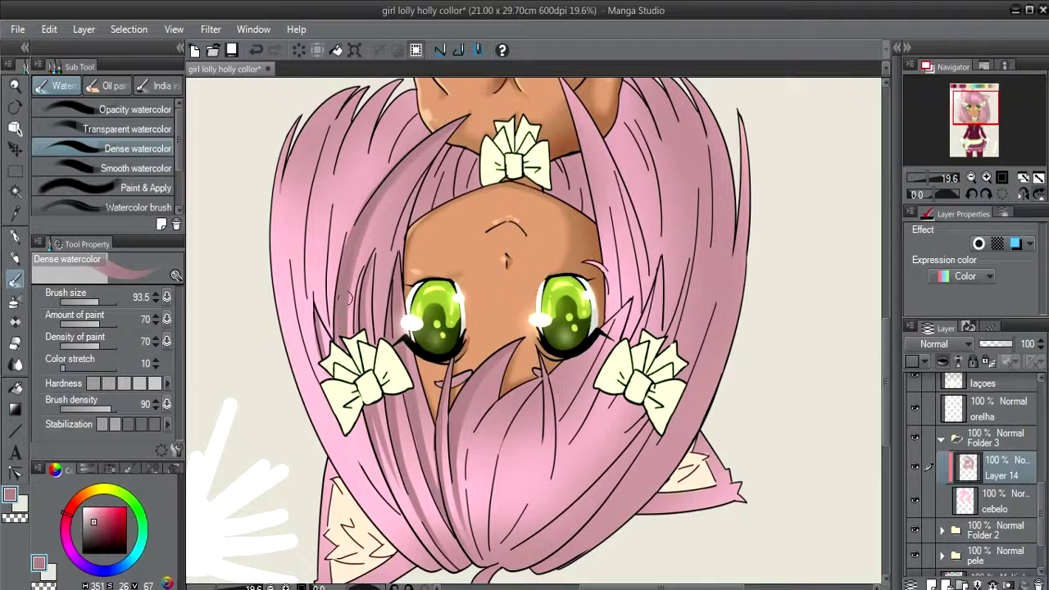
{"action": "scroll", "coordinate": [369, 289], "scroll_direction": "down", "scroll_amount": 1}
{"action": "left_click_drag", "start_coordinate": [382, 300], "coordinate": [395, 192]}
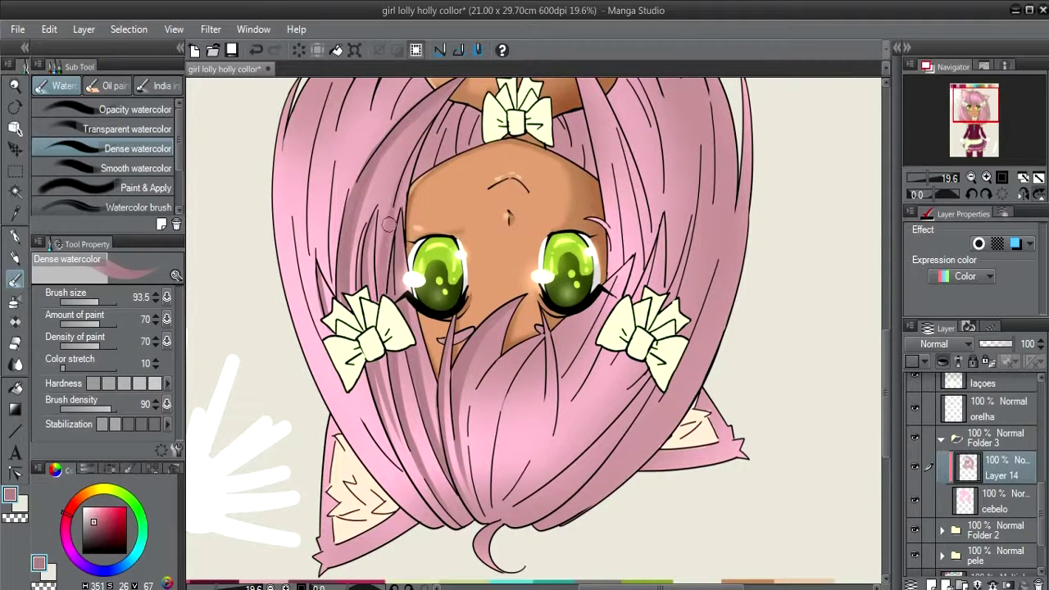
{"action": "scroll", "coordinate": [358, 293], "scroll_direction": "down", "scroll_amount": 1}
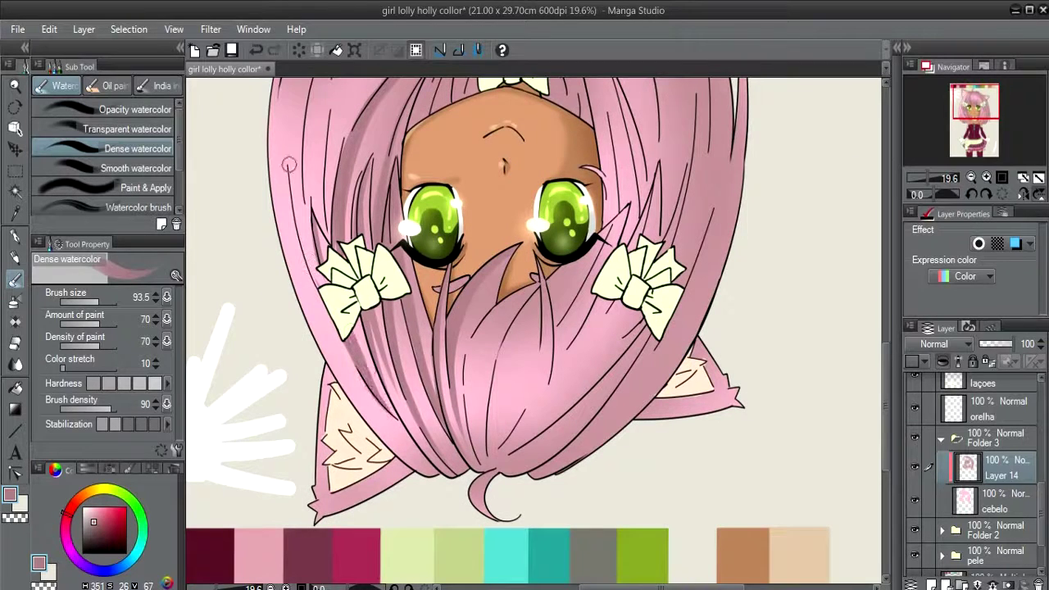
{"action": "left_click_drag", "start_coordinate": [287, 159], "coordinate": [321, 286]}
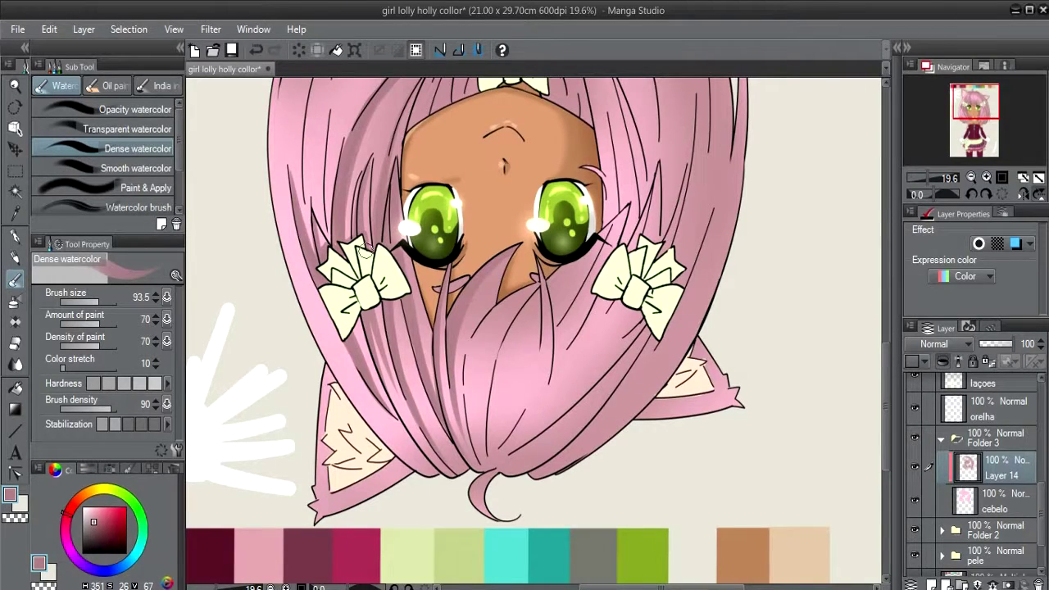
- Shade the left hair strand from its tip and the strands beside the collar bow
{"action": "left_click_drag", "start_coordinate": [297, 118], "coordinate": [355, 282]}
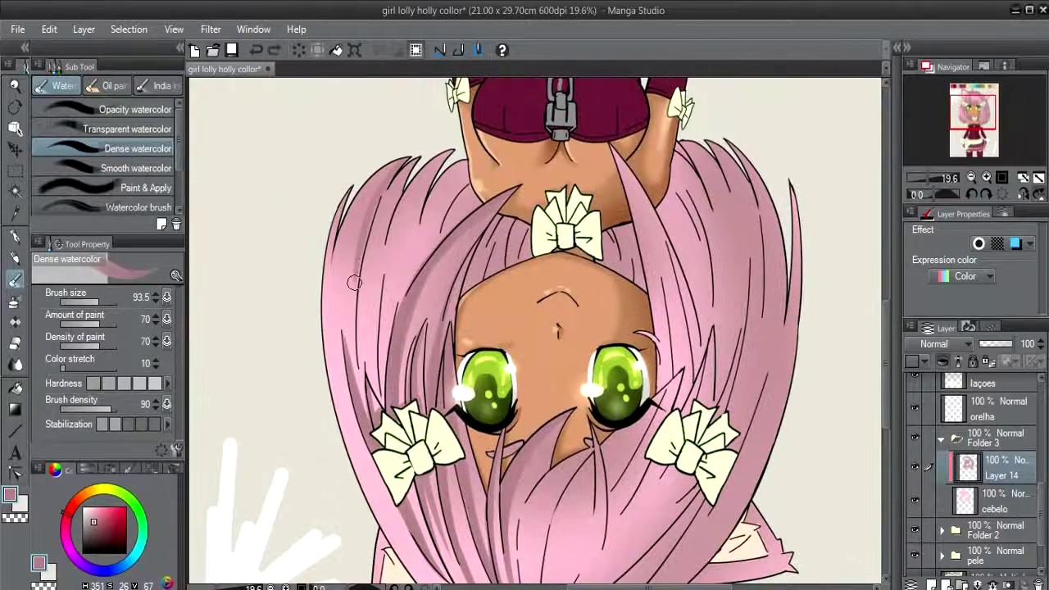
{"action": "left_click_drag", "start_coordinate": [409, 155], "coordinate": [348, 305]}
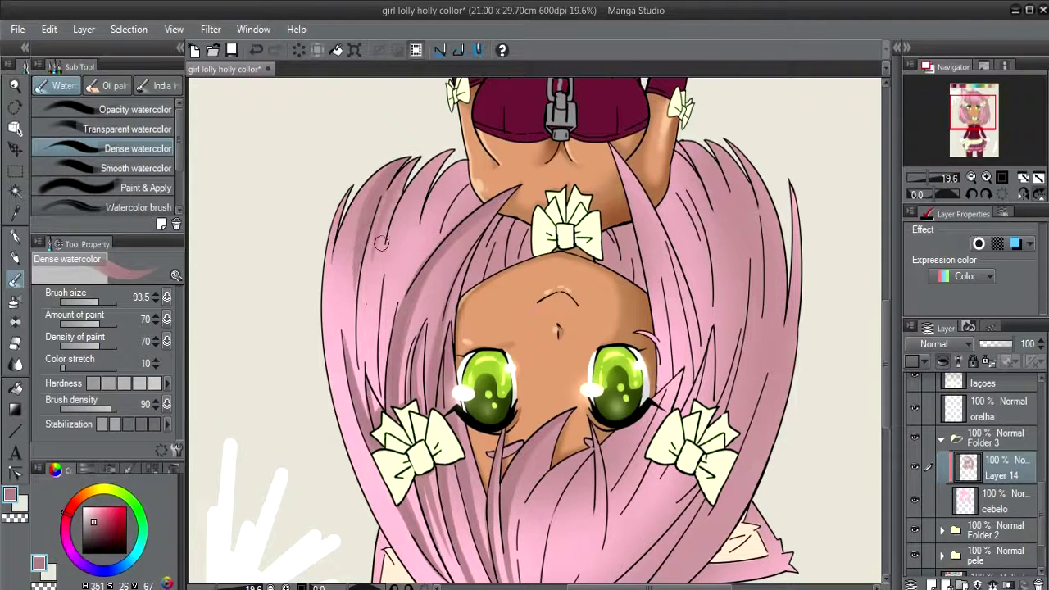
{"action": "left_click_drag", "start_coordinate": [413, 162], "coordinate": [378, 261]}
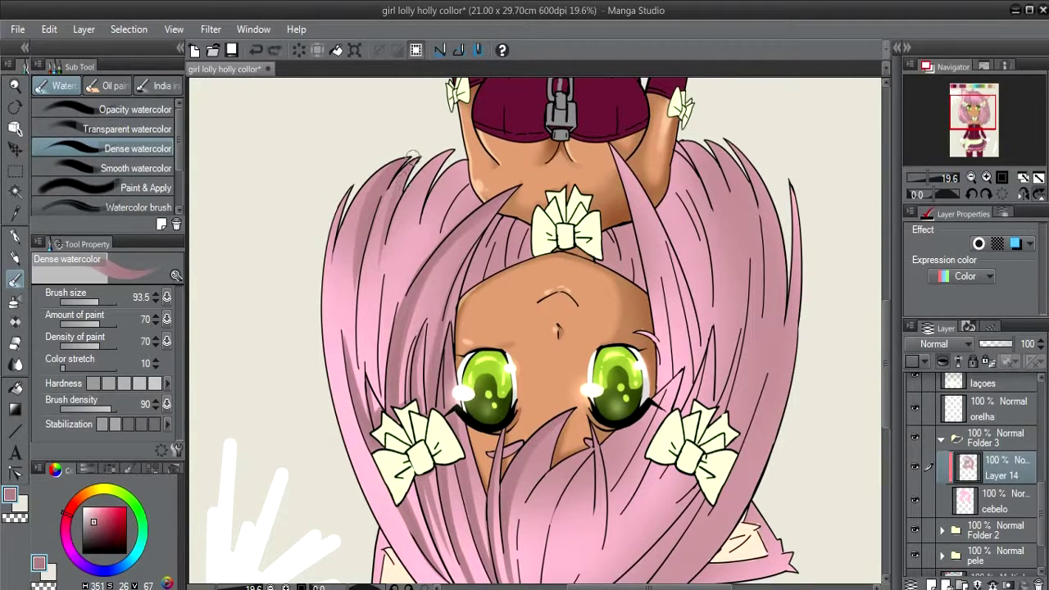
{"action": "left_click_drag", "start_coordinate": [412, 156], "coordinate": [375, 279]}
{"action": "left_click_drag", "start_coordinate": [449, 149], "coordinate": [422, 218]}
{"action": "left_click_drag", "start_coordinate": [475, 161], "coordinate": [443, 237]}
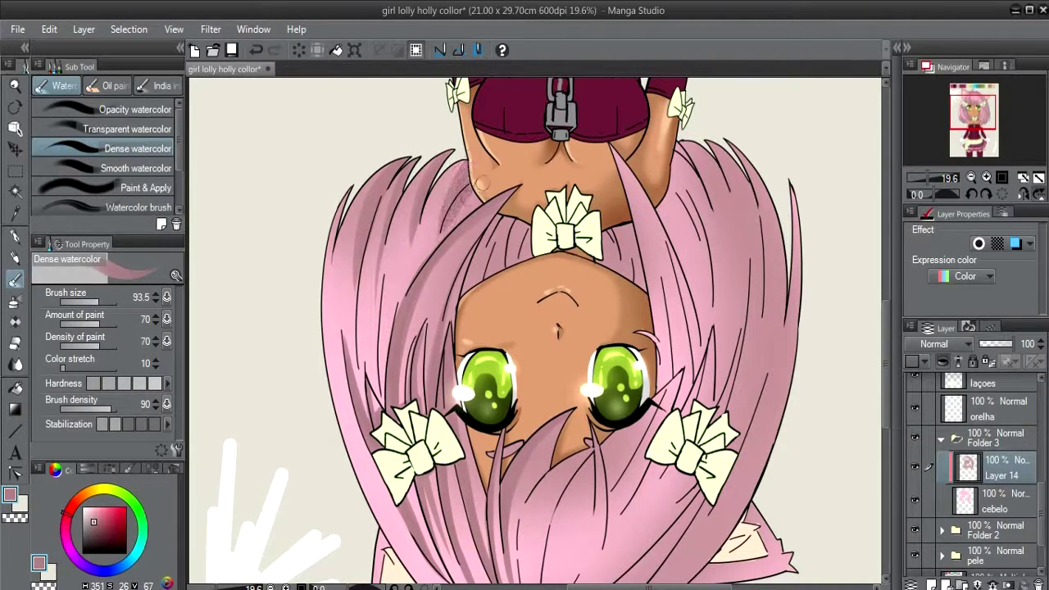
{"action": "left_click_drag", "start_coordinate": [483, 175], "coordinate": [456, 220]}
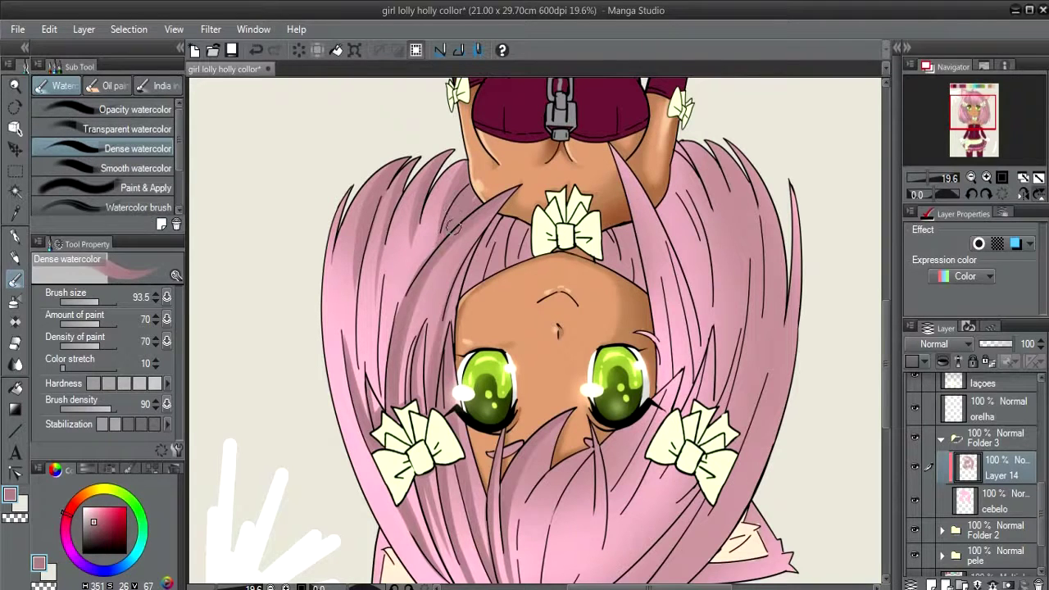
- Undo the faint paint near the ear and streak darker pink down from the crown
{"action": "left_click_drag", "start_coordinate": [337, 190], "coordinate": [270, 51], "text": "space"}
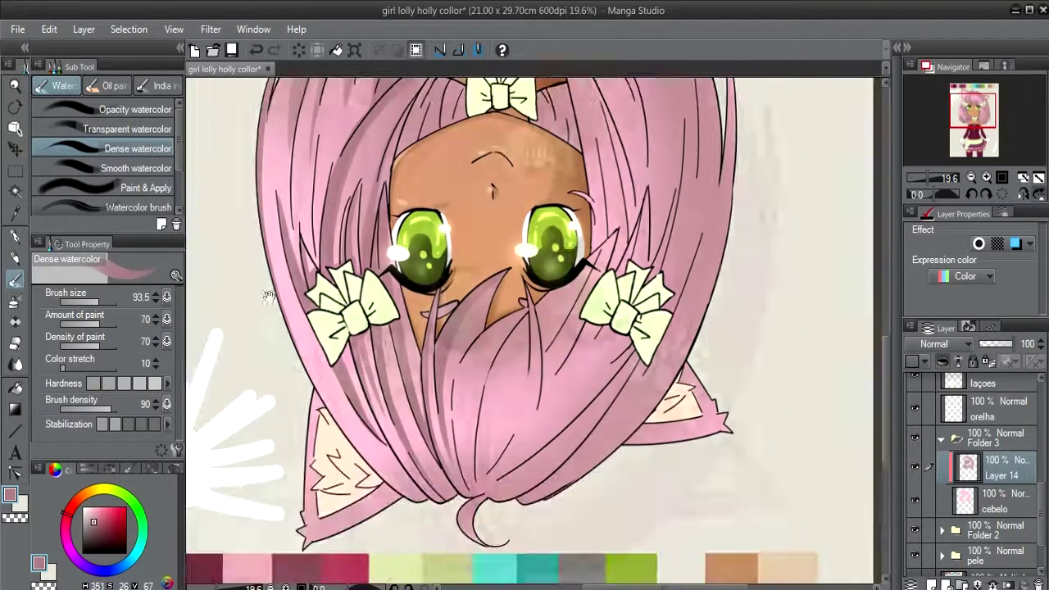
{"action": "key", "text": "ctrl+z"}
{"action": "left_click_drag", "start_coordinate": [471, 233], "coordinate": [491, 241]}
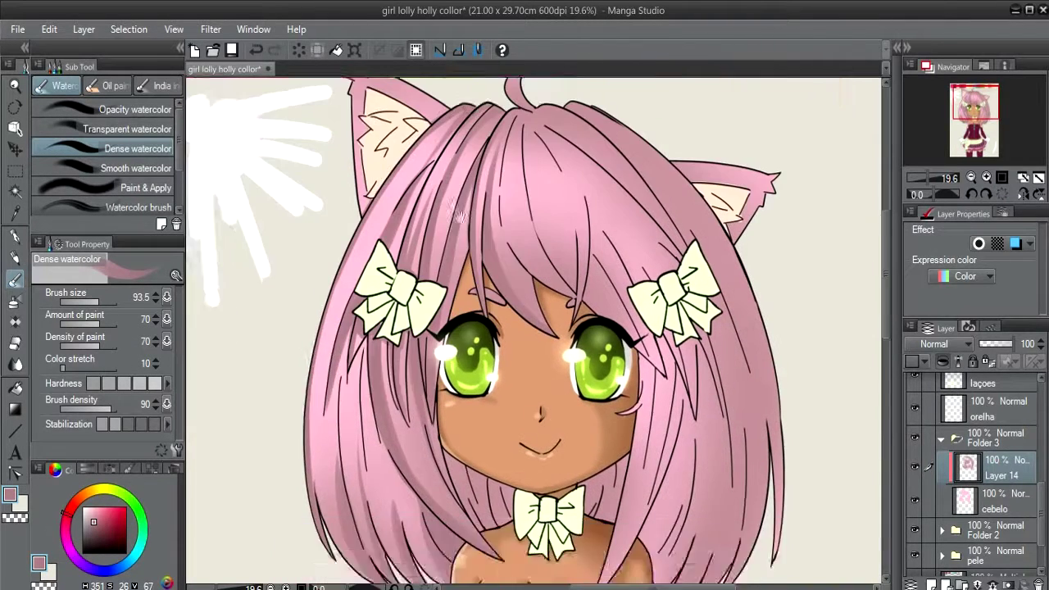
{"action": "mouse_move", "coordinate": [494, 197]}
{"action": "left_mouse_down"}
{"action": "mouse_move", "coordinate": [451, 188]}
{"action": "mouse_move", "coordinate": [442, 301]}
{"action": "left_mouse_up"}
{"action": "mouse_move", "coordinate": [456, 183]}
{"action": "left_mouse_down"}
{"action": "mouse_move", "coordinate": [485, 311]}
{"action": "mouse_move", "coordinate": [475, 303]}
{"action": "left_mouse_up"}
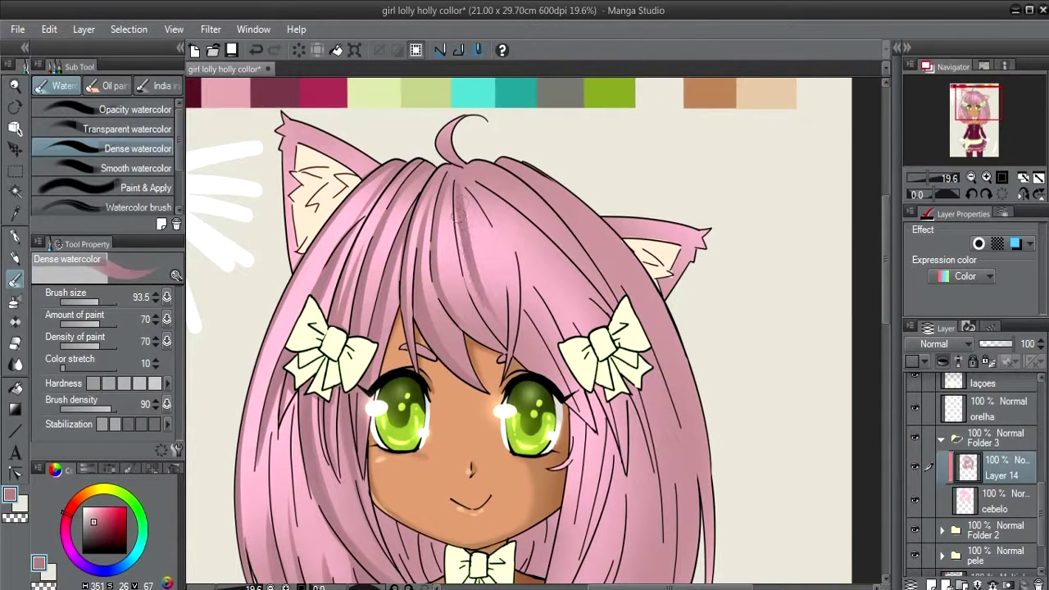
{"action": "left_click_drag", "start_coordinate": [457, 211], "coordinate": [504, 330]}
{"action": "left_click_drag", "start_coordinate": [449, 197], "coordinate": [457, 214]}
{"action": "left_click_drag", "start_coordinate": [458, 163], "coordinate": [419, 222]}
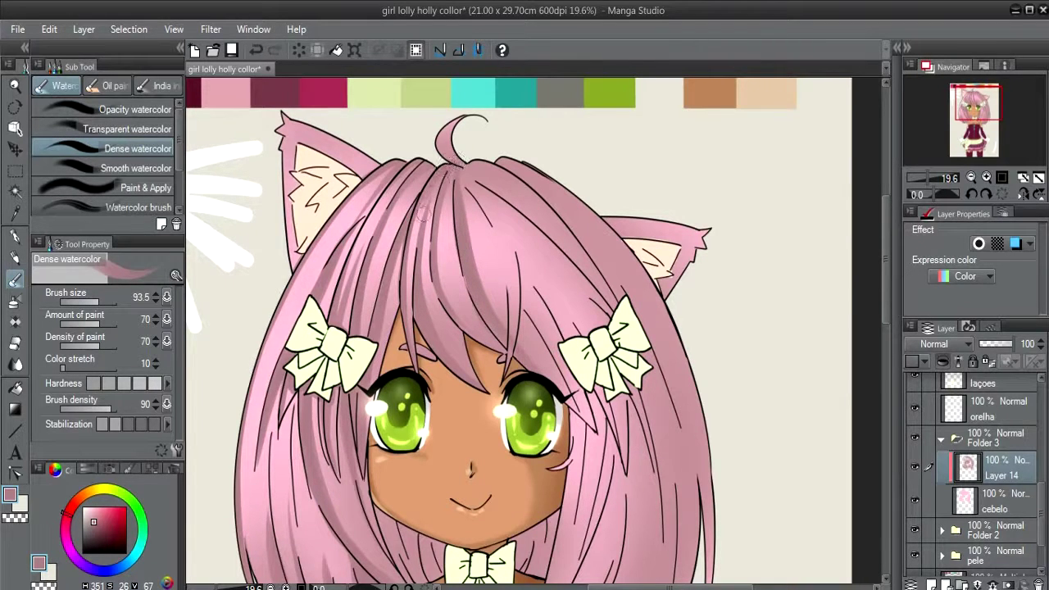
{"action": "left_click_drag", "start_coordinate": [463, 180], "coordinate": [536, 291]}
{"action": "left_click", "coordinate": [1023, 177]}
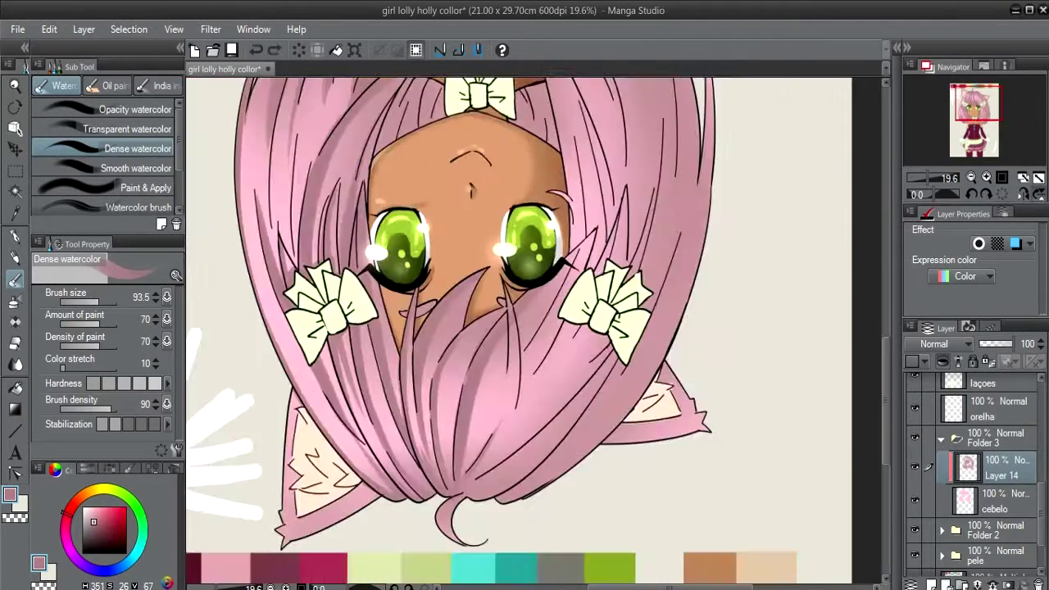
- Mirror the upside-down view and darken the hair strands beside the face
{"action": "left_click", "coordinate": [1023, 177]}
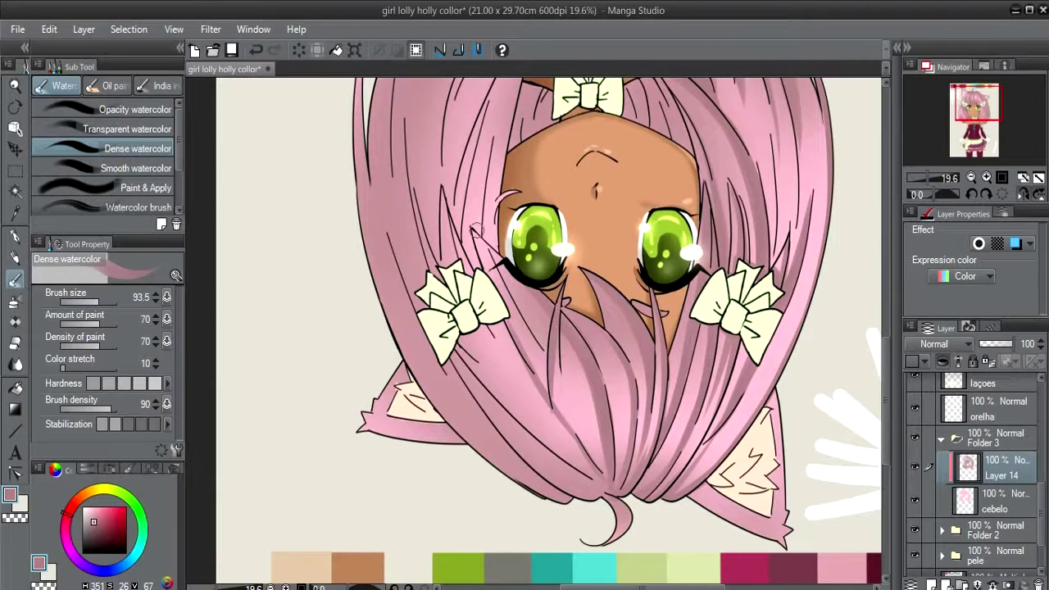
{"action": "mouse_move", "coordinate": [485, 238]}
{"action": "left_mouse_down"}
{"action": "mouse_move", "coordinate": [518, 320]}
{"action": "mouse_move", "coordinate": [490, 385]}
{"action": "left_mouse_up"}
{"action": "left_click_drag", "start_coordinate": [457, 328], "coordinate": [504, 393]}
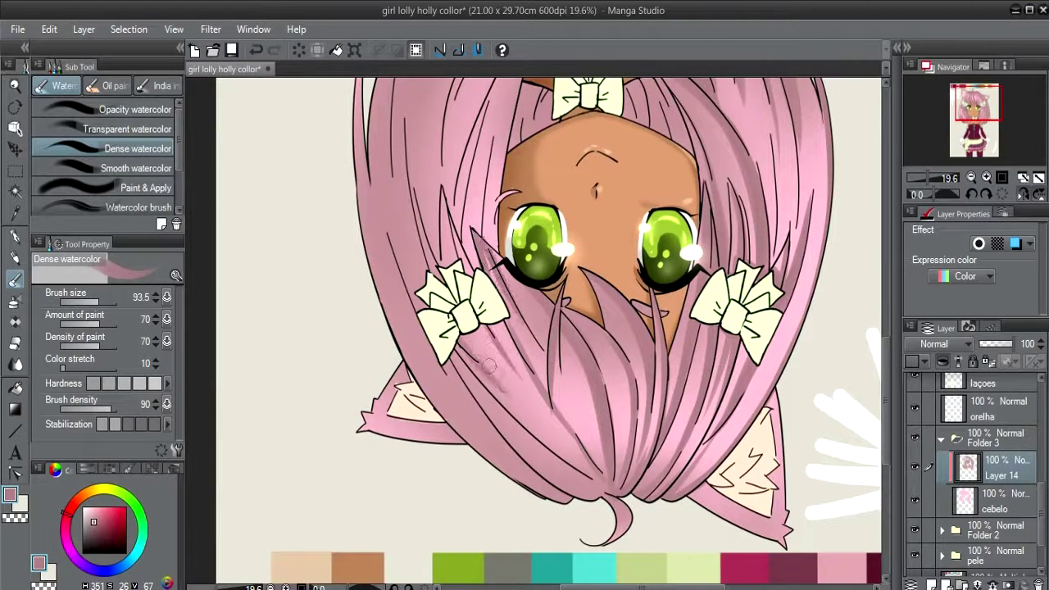
{"action": "scroll", "coordinate": [483, 298], "scroll_direction": "down", "scroll_amount": 1}
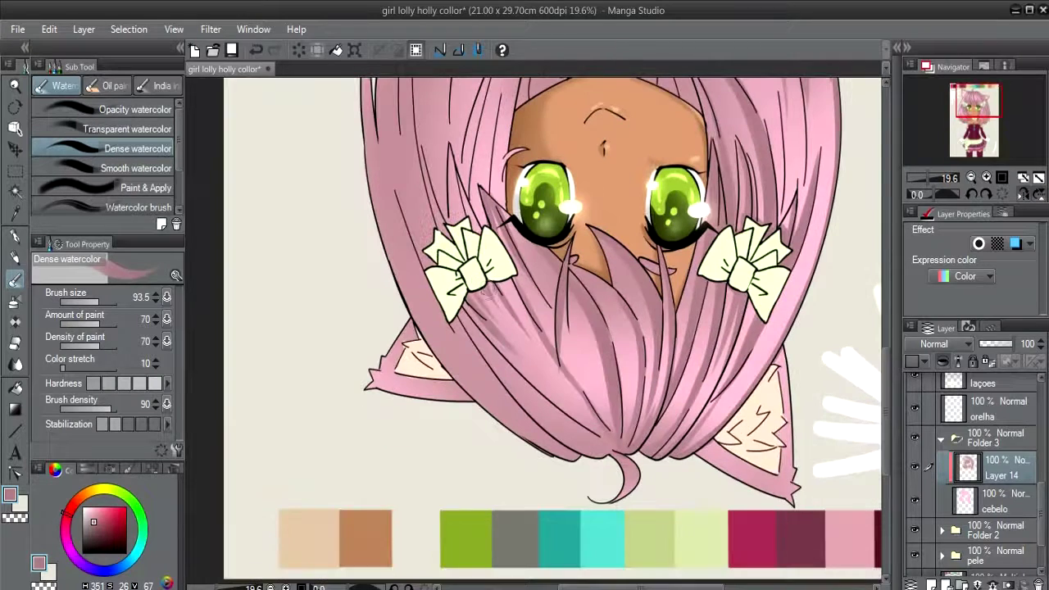
{"action": "scroll", "coordinate": [467, 291], "scroll_direction": "down", "scroll_amount": 1}
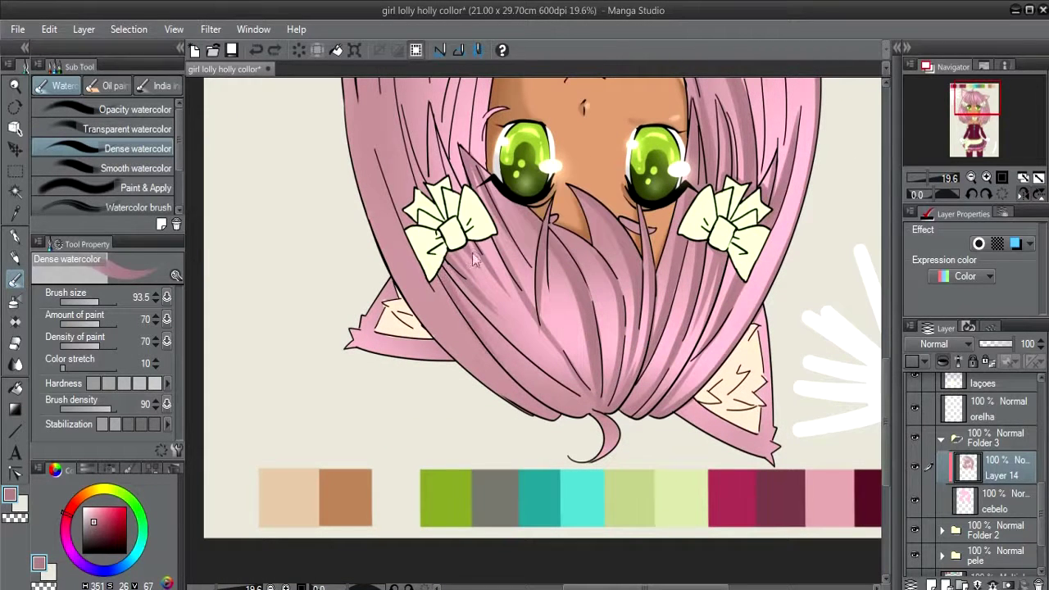
{"action": "scroll", "coordinate": [492, 328], "scroll_direction": "up", "scroll_amount": 4}
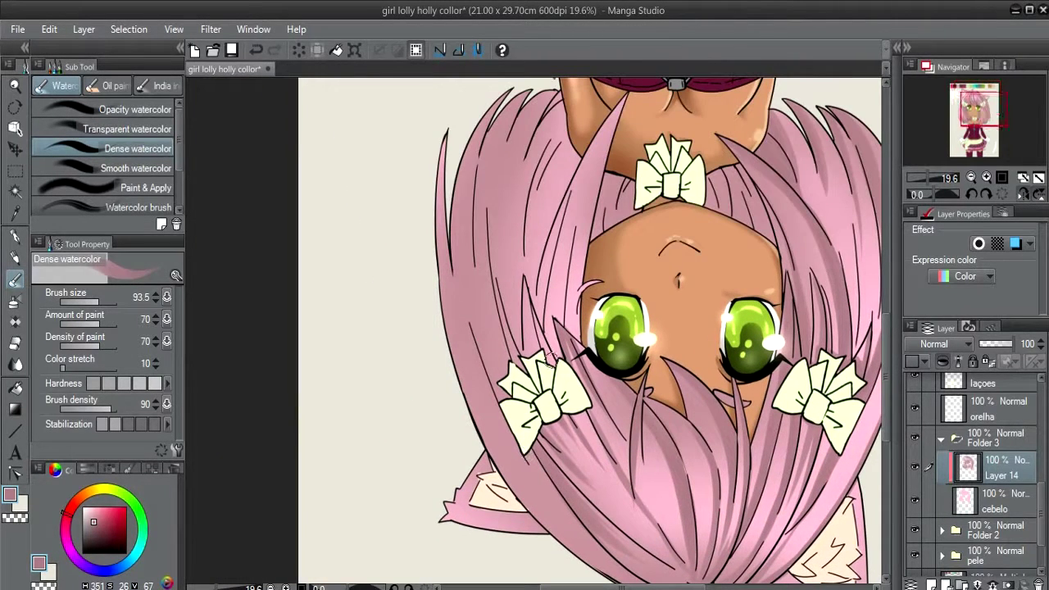
{"action": "left_click_drag", "start_coordinate": [511, 326], "coordinate": [477, 323]}
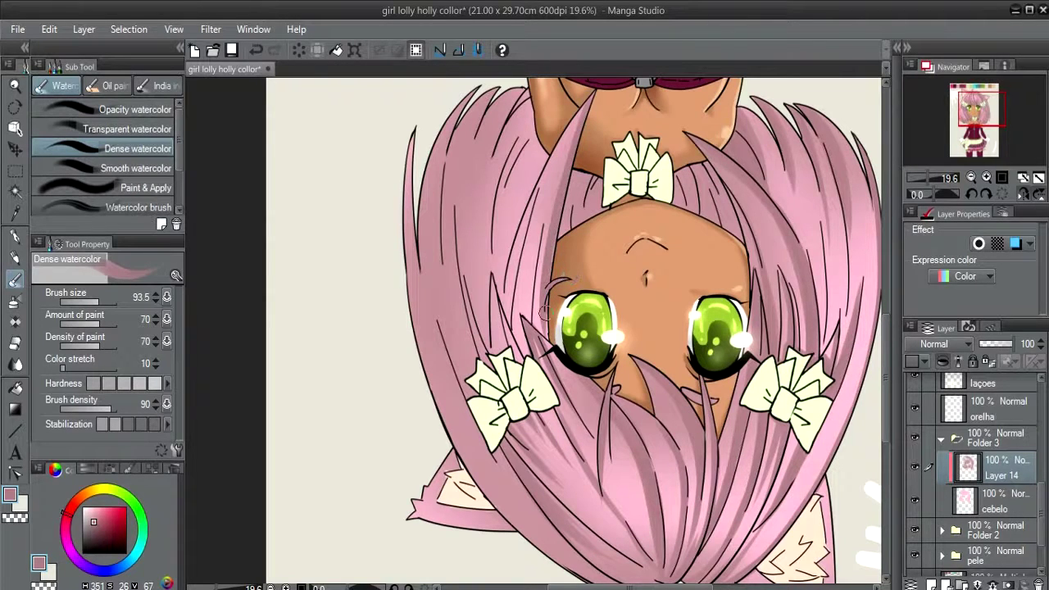
- Paint several darker pink streaks along the strands framing the face
{"action": "left_click_drag", "start_coordinate": [526, 326], "coordinate": [529, 237]}
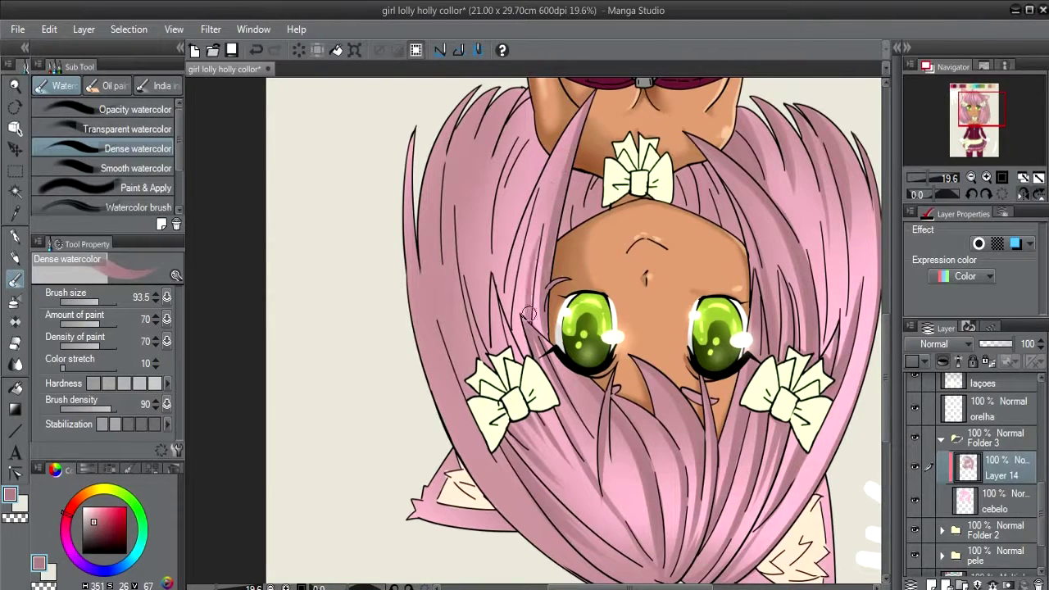
{"action": "mouse_move", "coordinate": [529, 321]}
{"action": "left_mouse_down"}
{"action": "mouse_move", "coordinate": [546, 214]}
{"action": "mouse_move", "coordinate": [548, 225]}
{"action": "left_mouse_up"}
{"action": "mouse_move", "coordinate": [529, 324]}
{"action": "left_mouse_down"}
{"action": "mouse_move", "coordinate": [541, 239]}
{"action": "mouse_move", "coordinate": [539, 255]}
{"action": "left_mouse_up"}
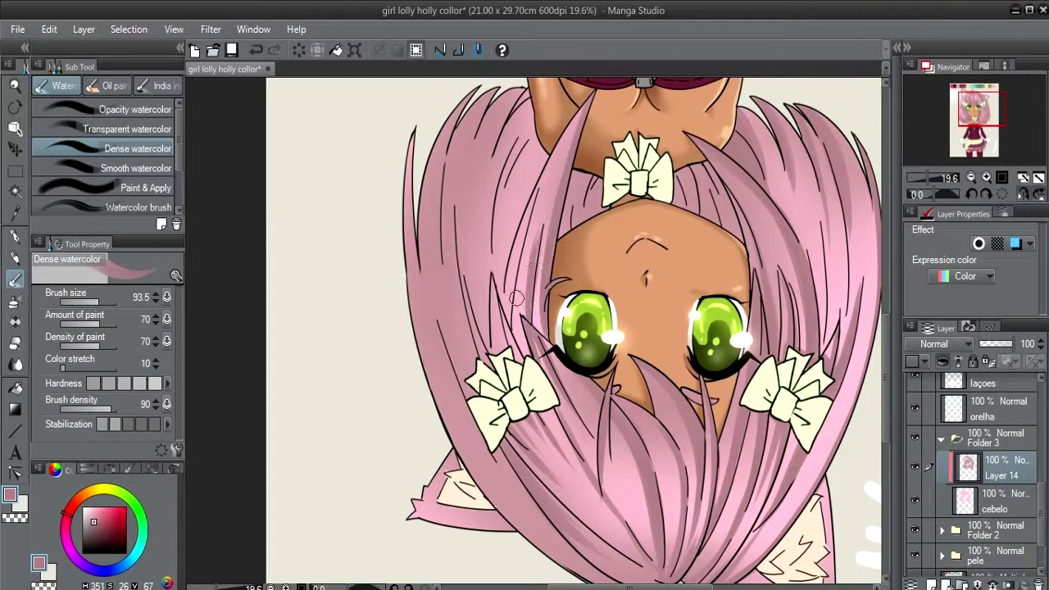
{"action": "left_click_drag", "start_coordinate": [510, 324], "coordinate": [530, 212]}
{"action": "left_click_drag", "start_coordinate": [508, 319], "coordinate": [537, 194]}
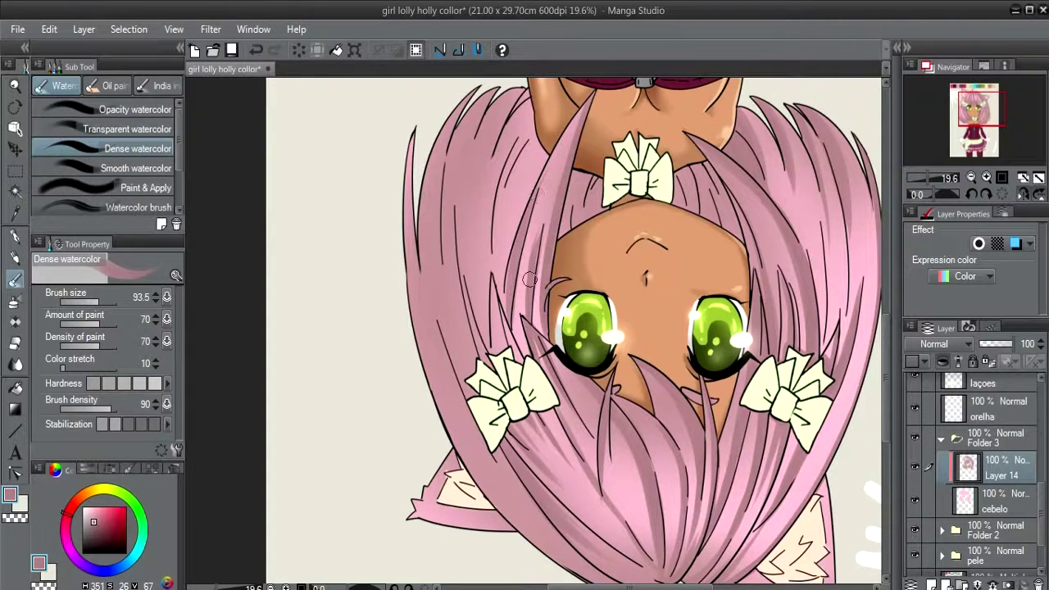
{"action": "left_click_drag", "start_coordinate": [507, 252], "coordinate": [533, 131]}
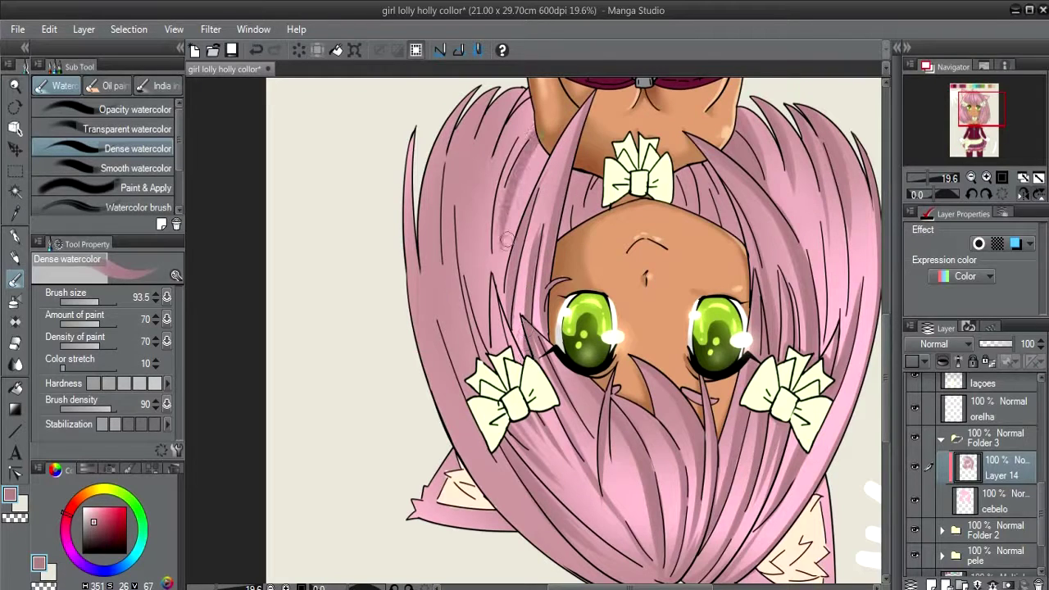
{"action": "mouse_move", "coordinate": [504, 271]}
{"action": "left_mouse_down"}
{"action": "mouse_move", "coordinate": [537, 141]}
{"action": "mouse_move", "coordinate": [514, 131]}
{"action": "left_mouse_up"}
- Shade the upper strands and outer hair edge darker, then return the view upright
{"action": "left_click_drag", "start_coordinate": [491, 275], "coordinate": [500, 354]}
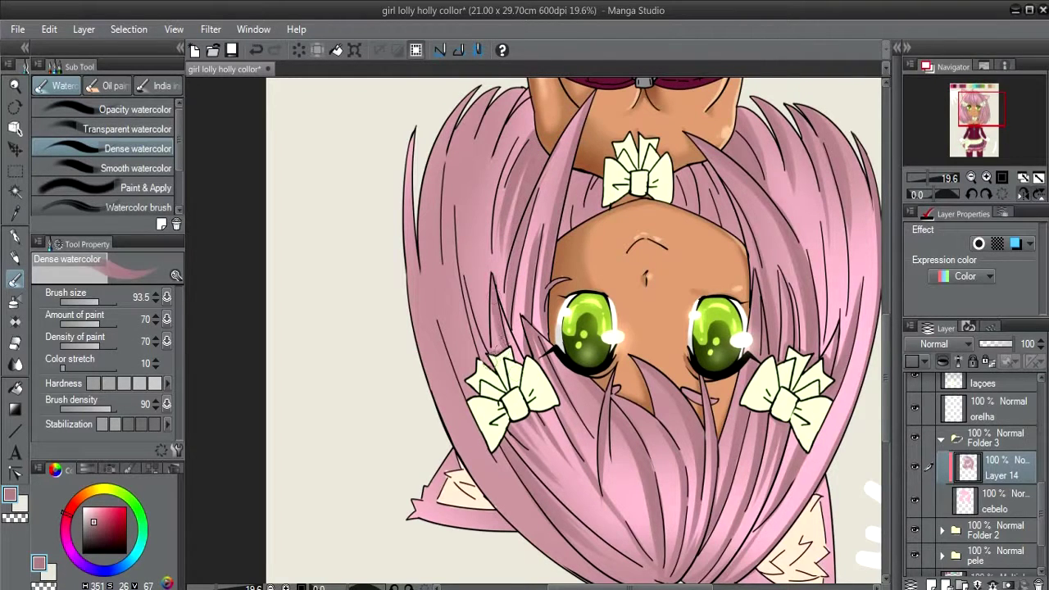
{"action": "left_click_drag", "start_coordinate": [480, 309], "coordinate": [469, 238]}
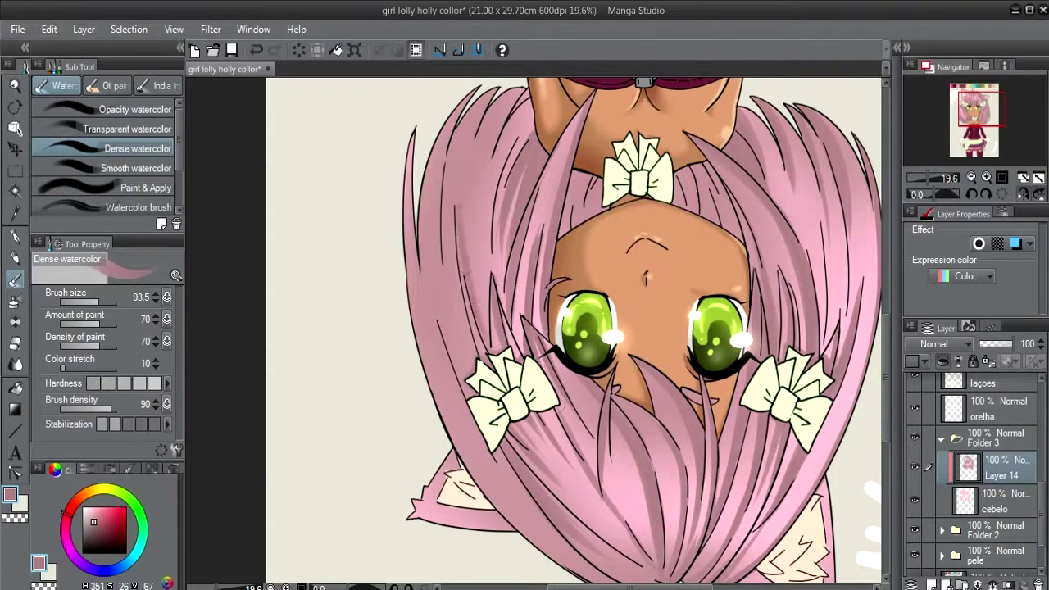
{"action": "left_click_drag", "start_coordinate": [490, 156], "coordinate": [524, 92]}
{"action": "mouse_move", "coordinate": [506, 136]}
{"action": "left_mouse_down"}
{"action": "mouse_move", "coordinate": [472, 82]}
{"action": "mouse_move", "coordinate": [443, 217]}
{"action": "left_mouse_up"}
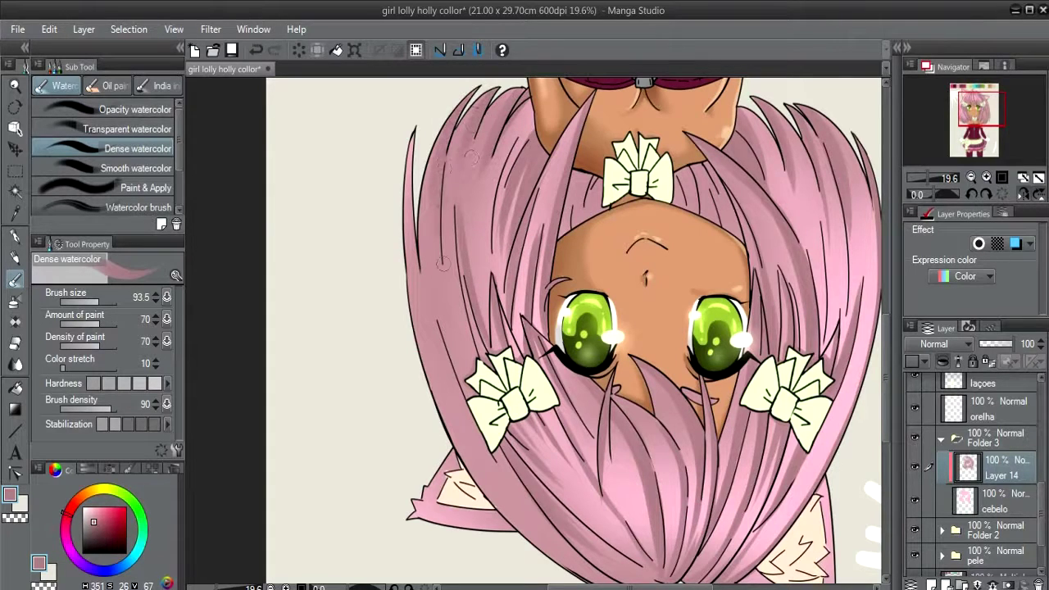
{"action": "left_click_drag", "start_coordinate": [410, 133], "coordinate": [411, 272]}
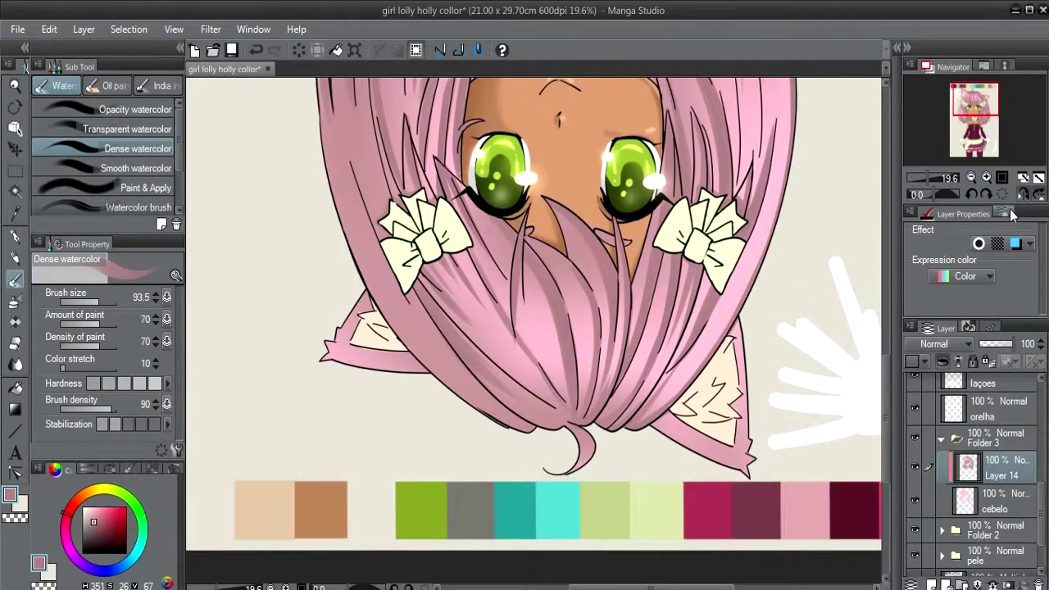
{"action": "left_click", "coordinate": [1002, 194]}
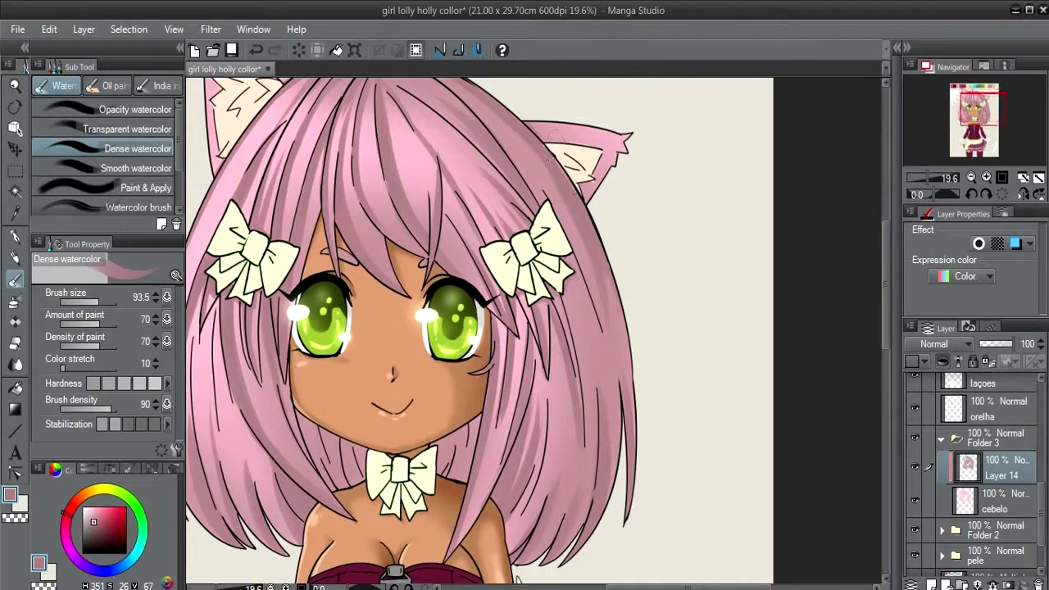
- Darken the outer hair edge and the lower hair strands
{"action": "left_click_drag", "start_coordinate": [591, 320], "coordinate": [569, 250]}
{"action": "left_click_drag", "start_coordinate": [537, 176], "coordinate": [569, 246]}
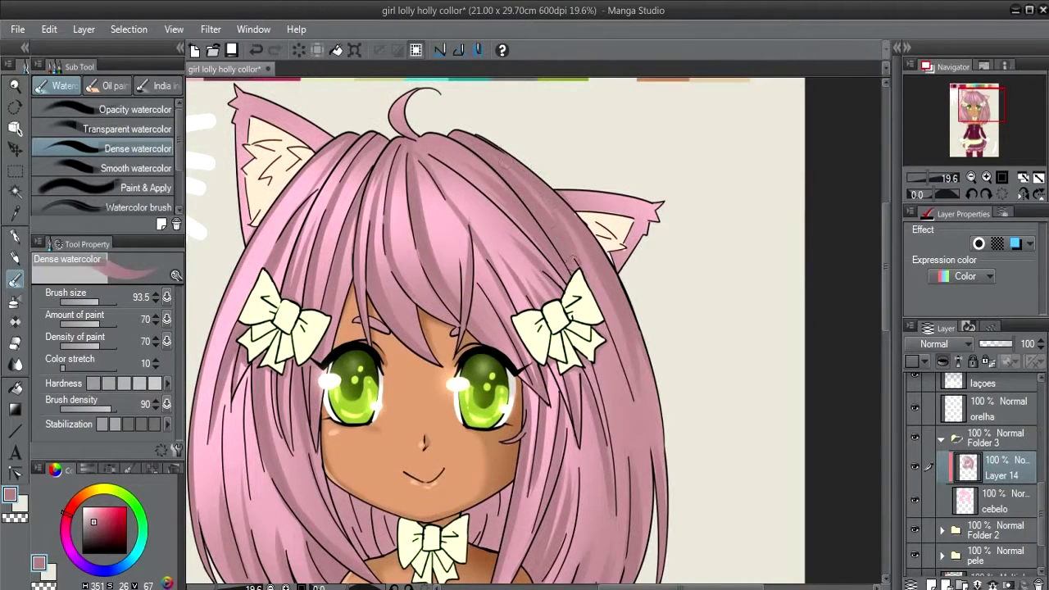
{"action": "left_click_drag", "start_coordinate": [583, 319], "coordinate": [558, 191]}
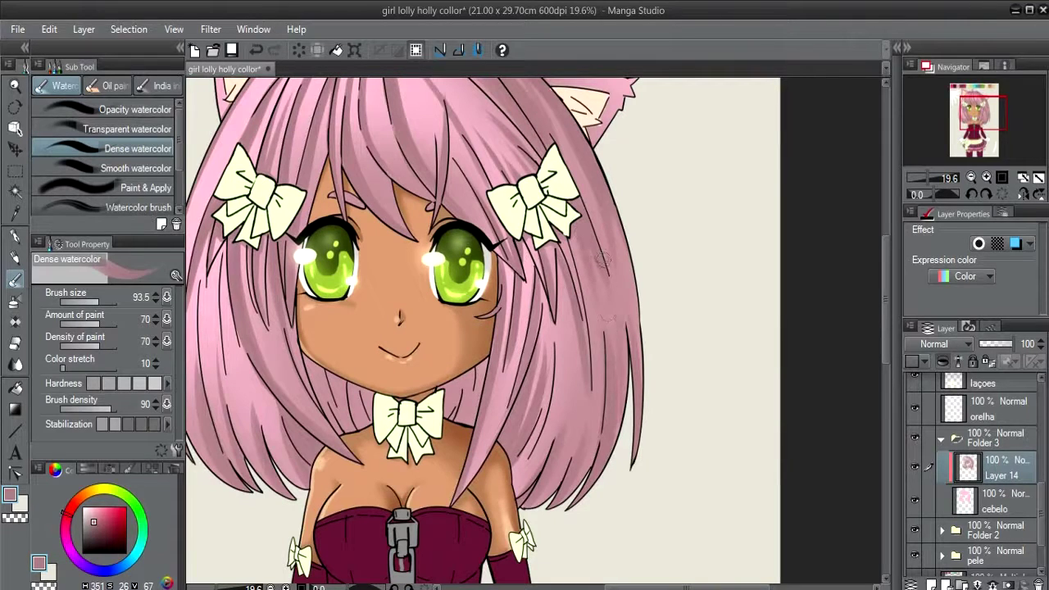
{"action": "left_click_drag", "start_coordinate": [617, 277], "coordinate": [623, 319]}
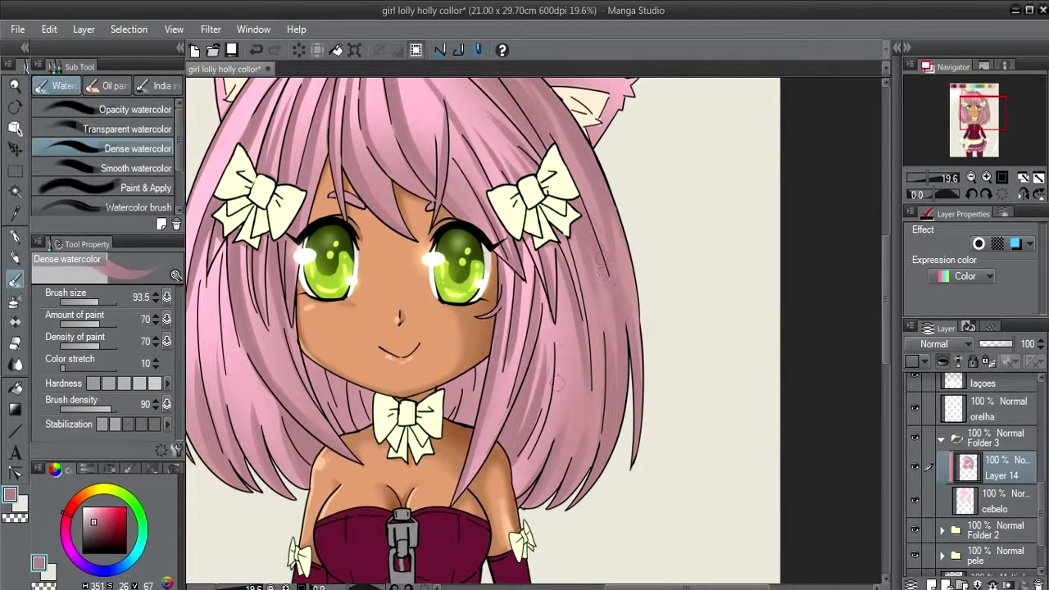
{"action": "mouse_move", "coordinate": [557, 383]}
{"action": "left_mouse_down"}
{"action": "mouse_move", "coordinate": [566, 266]}
{"action": "mouse_move", "coordinate": [566, 393]}
{"action": "left_mouse_up"}
{"action": "left_click_drag", "start_coordinate": [575, 336], "coordinate": [575, 435]}
{"action": "mouse_move", "coordinate": [563, 274]}
{"action": "left_mouse_down"}
{"action": "mouse_move", "coordinate": [551, 305]}
{"action": "mouse_move", "coordinate": [577, 254]}
{"action": "left_mouse_up"}
- Tint the inner ear edge light peach, shade the lower cheek and jaw, and add Layer 15
{"action": "left_click_drag", "start_coordinate": [573, 336], "coordinate": [532, 430]}
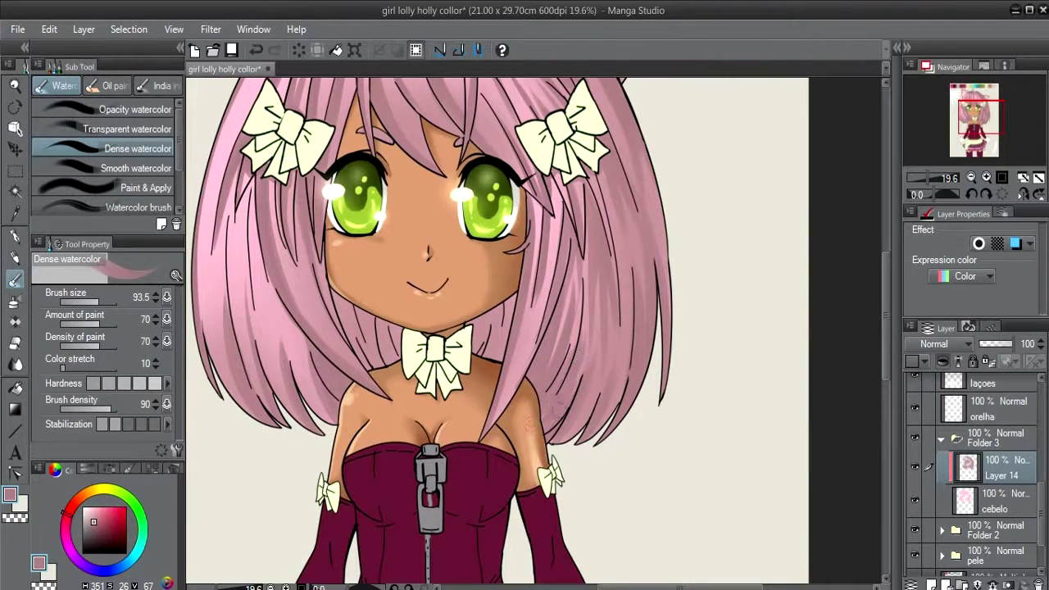
{"action": "left_click_drag", "start_coordinate": [625, 190], "coordinate": [662, 387]}
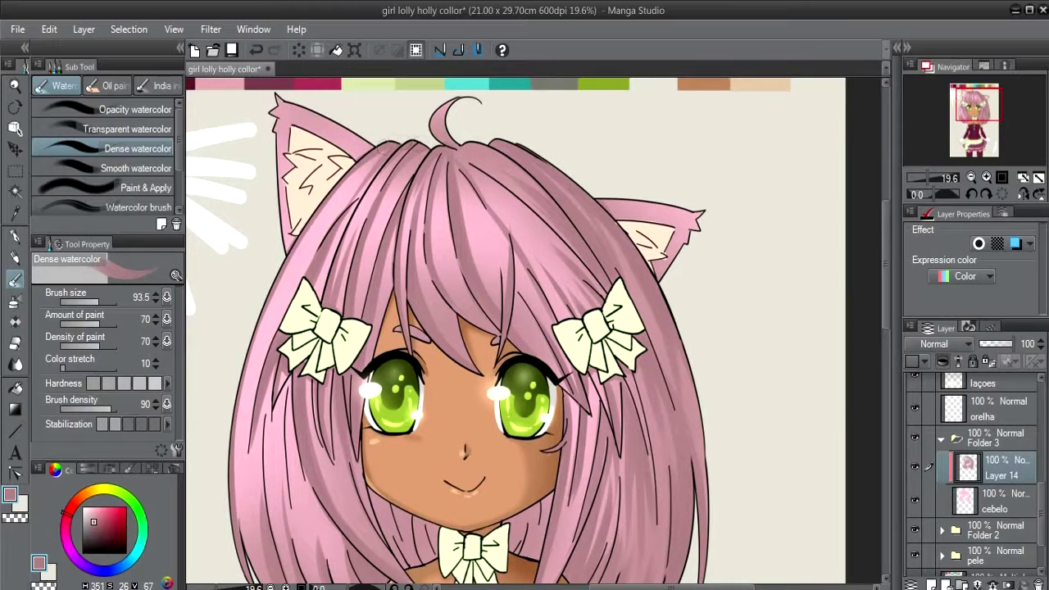
{"action": "left_click_drag", "start_coordinate": [617, 198], "coordinate": [582, 190]}
{"action": "left_click_drag", "start_coordinate": [606, 248], "coordinate": [579, 242]}
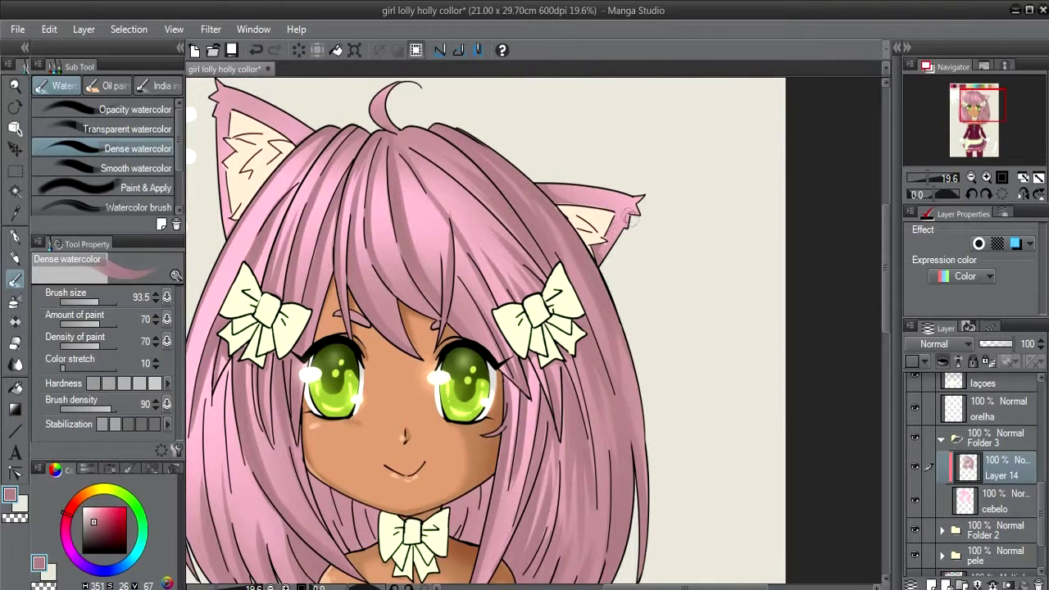
{"action": "left_click_drag", "start_coordinate": [427, 182], "coordinate": [633, 231]}
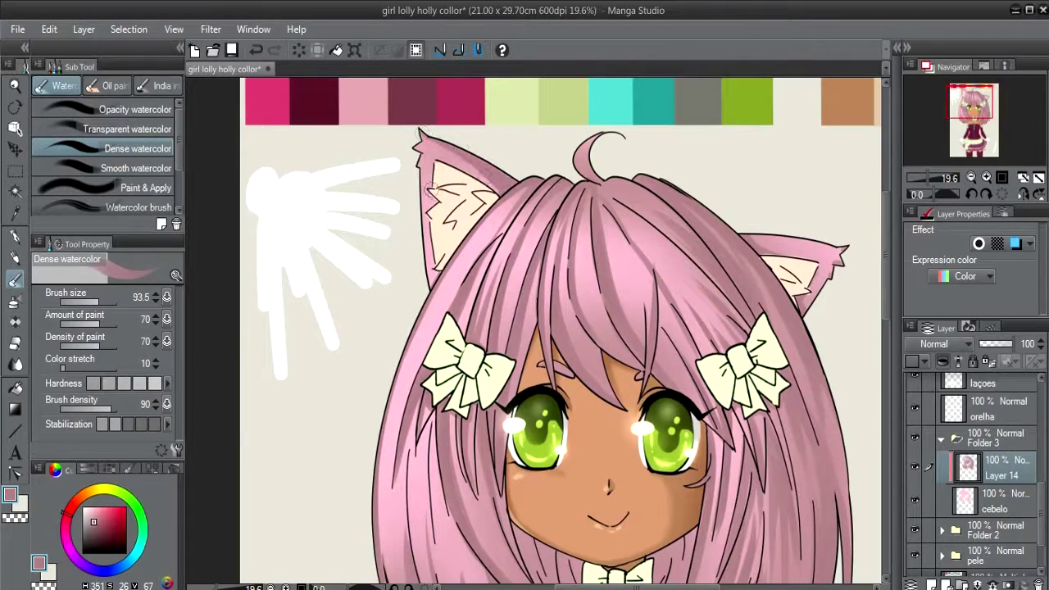
{"action": "left_click_drag", "start_coordinate": [435, 248], "coordinate": [431, 213]}
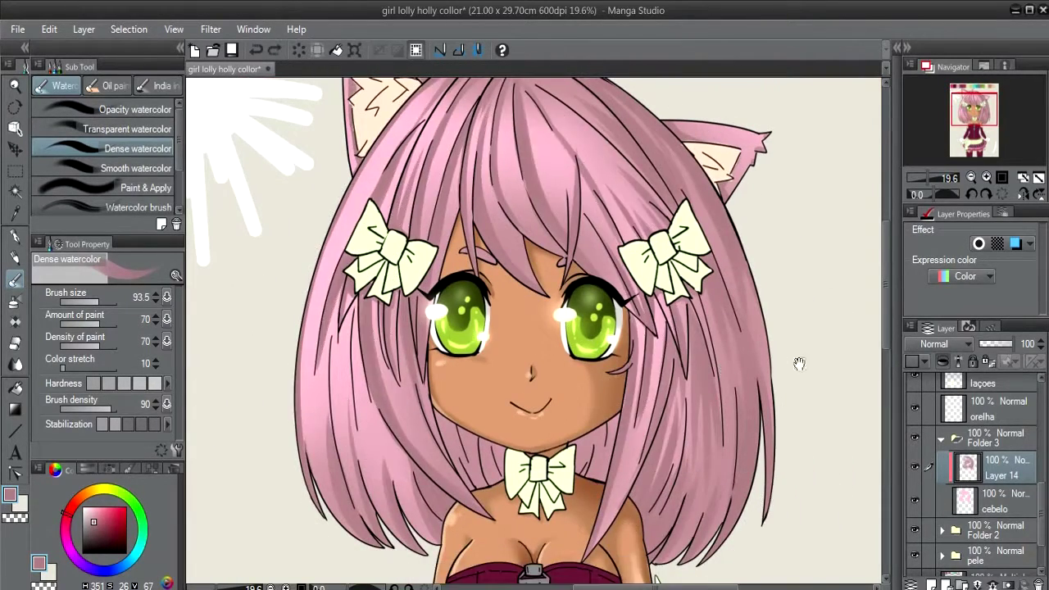
{"action": "left_click_drag", "start_coordinate": [798, 363], "coordinate": [755, 368]}
{"action": "mouse_move", "coordinate": [401, 426]}
{"action": "left_mouse_down"}
{"action": "mouse_move", "coordinate": [406, 451]}
{"action": "mouse_move", "coordinate": [443, 471]}
{"action": "left_mouse_up"}
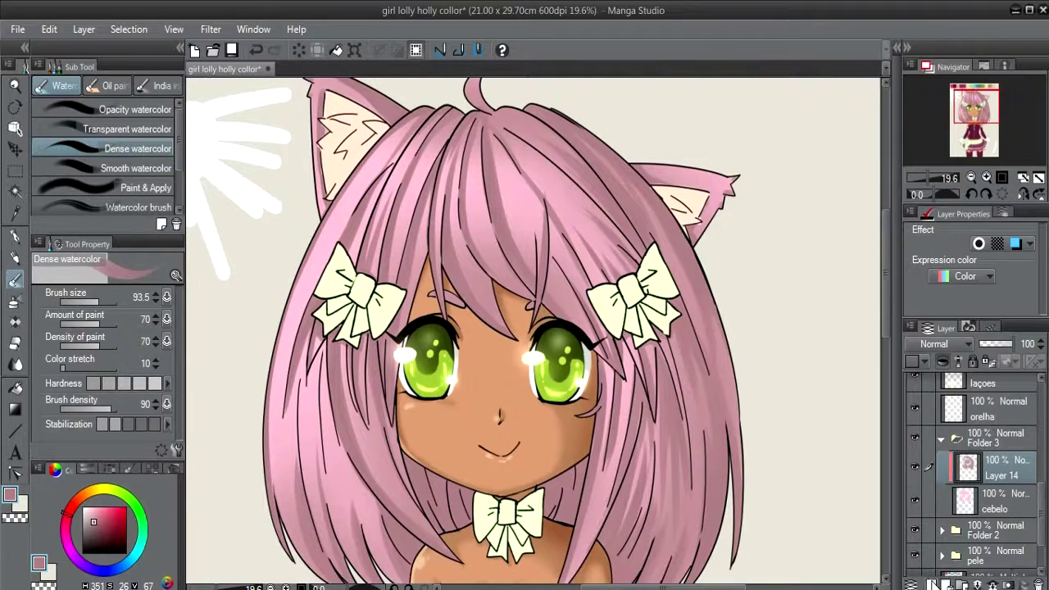
{"action": "left_click", "coordinate": [935, 584]}
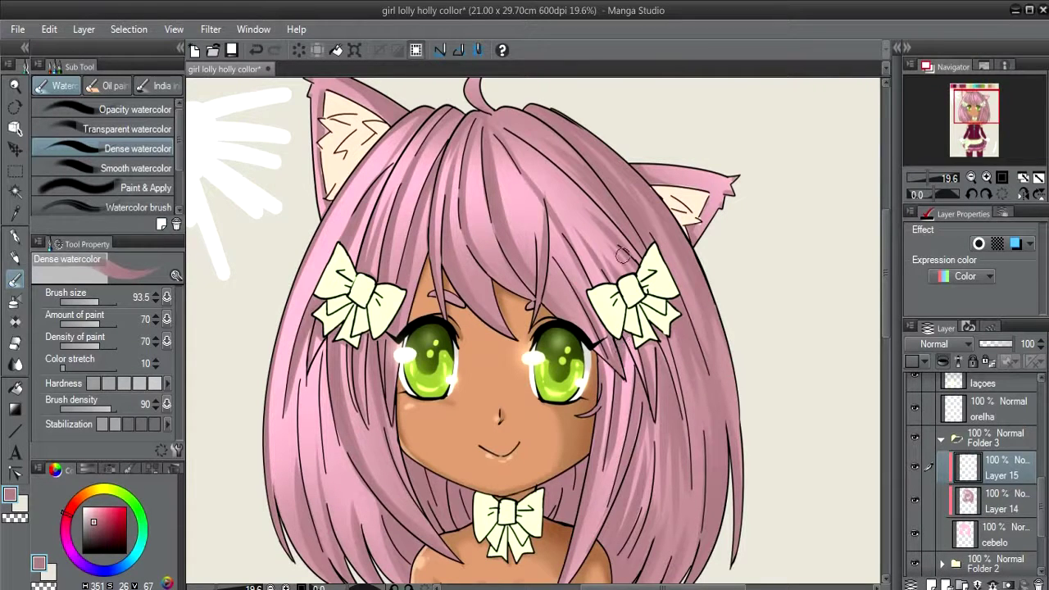
- Pick a darker pink and shade from the head top down the right hair side
{"action": "left_click", "coordinate": [94, 530]}
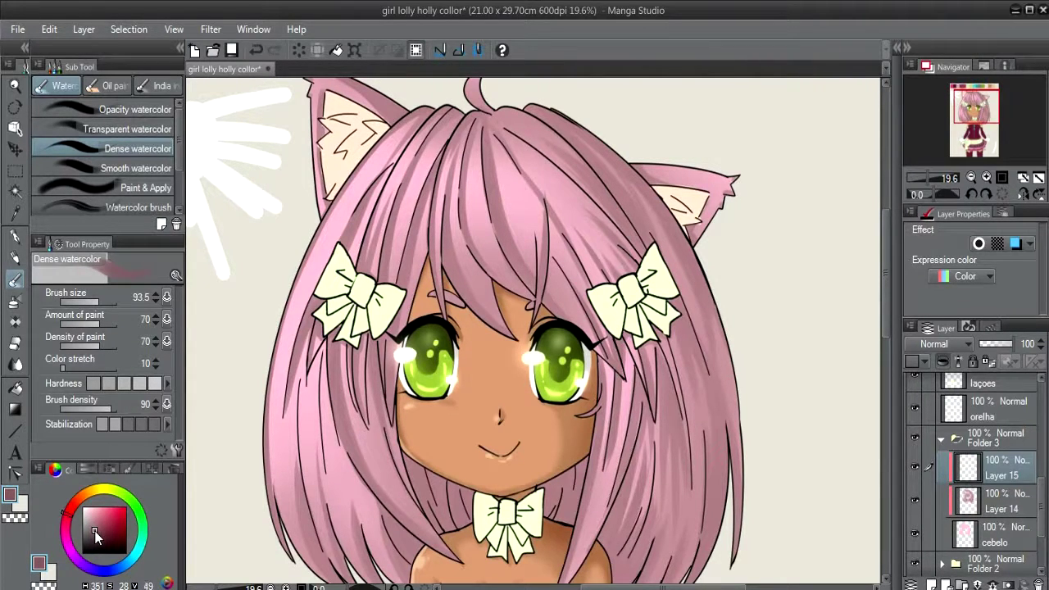
{"action": "scroll", "coordinate": [440, 269], "scroll_direction": "right", "scroll_amount": 3}
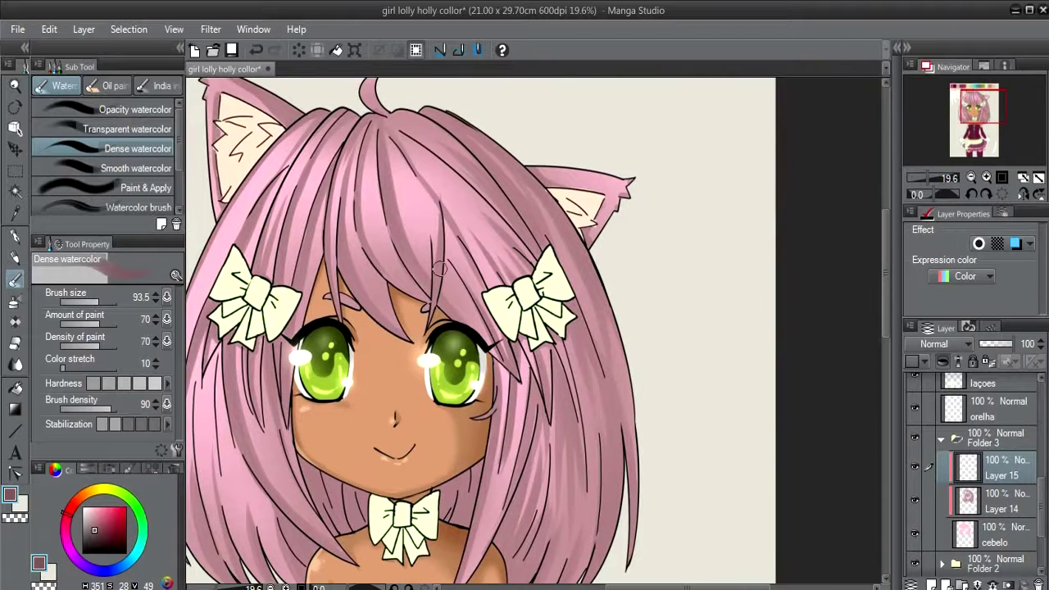
{"action": "left_click_drag", "start_coordinate": [424, 112], "coordinate": [550, 208]}
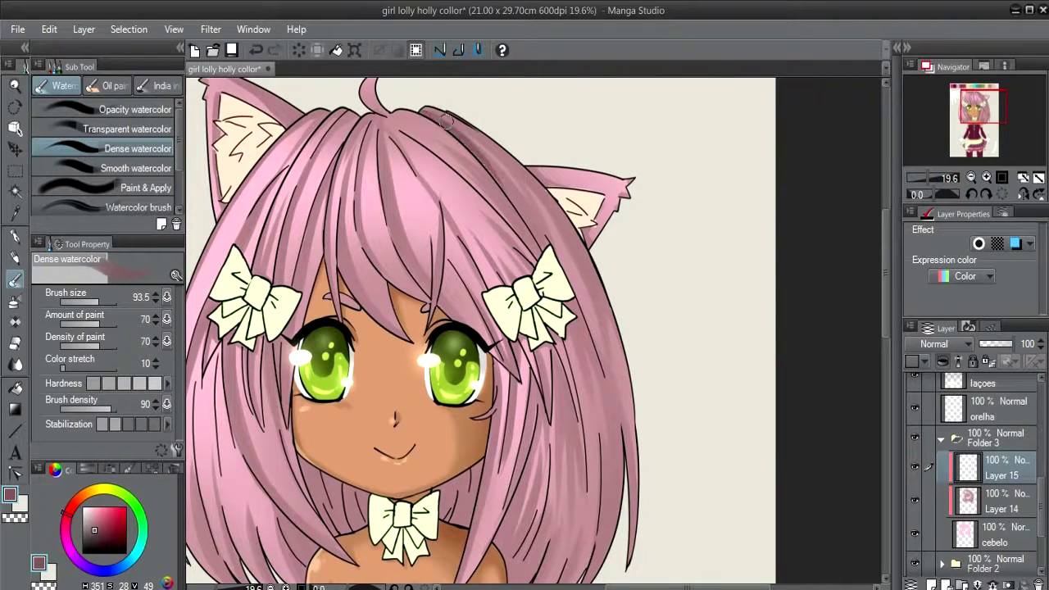
{"action": "mouse_move", "coordinate": [426, 110]}
{"action": "left_mouse_down"}
{"action": "mouse_move", "coordinate": [541, 239]}
{"action": "mouse_move", "coordinate": [588, 352]}
{"action": "mouse_move", "coordinate": [489, 300]}
{"action": "left_mouse_up"}
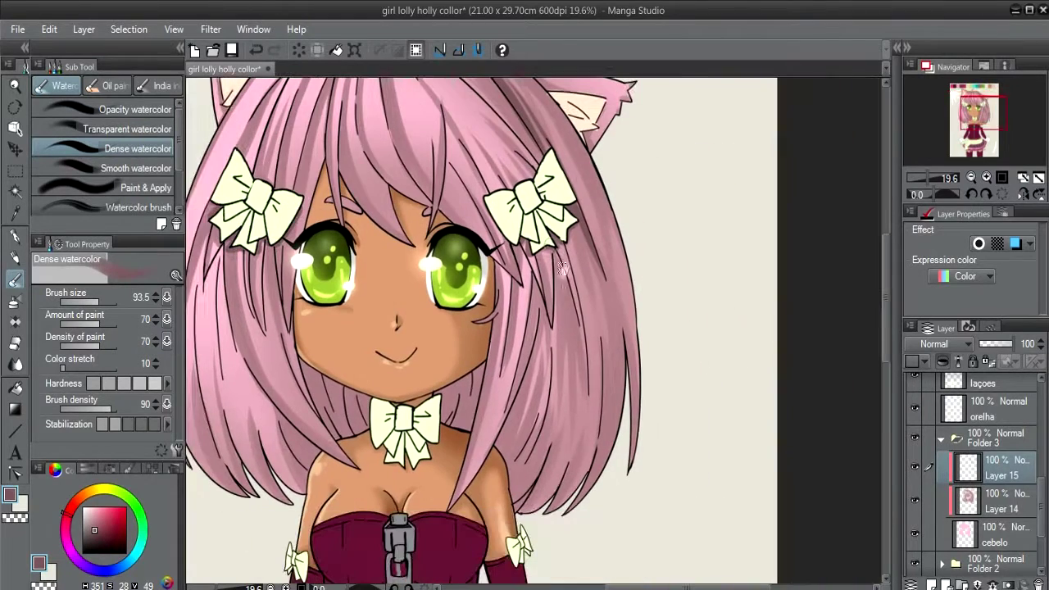
{"action": "mouse_move", "coordinate": [548, 246]}
{"action": "left_mouse_down"}
{"action": "mouse_move", "coordinate": [574, 402]}
{"action": "mouse_move", "coordinate": [566, 275]}
{"action": "left_mouse_up"}
{"action": "left_click_drag", "start_coordinate": [548, 228], "coordinate": [578, 320]}
{"action": "left_click_drag", "start_coordinate": [555, 262], "coordinate": [562, 368]}
- Layer more dark shading strokes along the lower right hair strands
{"action": "left_click_drag", "start_coordinate": [541, 433], "coordinate": [516, 510]}
{"action": "mouse_move", "coordinate": [558, 402]}
{"action": "left_mouse_down"}
{"action": "mouse_move", "coordinate": [511, 502]}
{"action": "mouse_move", "coordinate": [555, 377]}
{"action": "mouse_move", "coordinate": [513, 484]}
{"action": "left_mouse_up"}
{"action": "left_click_drag", "start_coordinate": [528, 395], "coordinate": [506, 468]}
{"action": "left_click_drag", "start_coordinate": [521, 360], "coordinate": [490, 456]}
{"action": "mouse_move", "coordinate": [534, 276]}
{"action": "left_mouse_down"}
{"action": "mouse_move", "coordinate": [529, 364]}
{"action": "mouse_move", "coordinate": [500, 434]}
{"action": "left_mouse_up"}
{"action": "left_click_drag", "start_coordinate": [507, 255], "coordinate": [496, 369]}
{"action": "left_click_drag", "start_coordinate": [573, 226], "coordinate": [595, 316]}
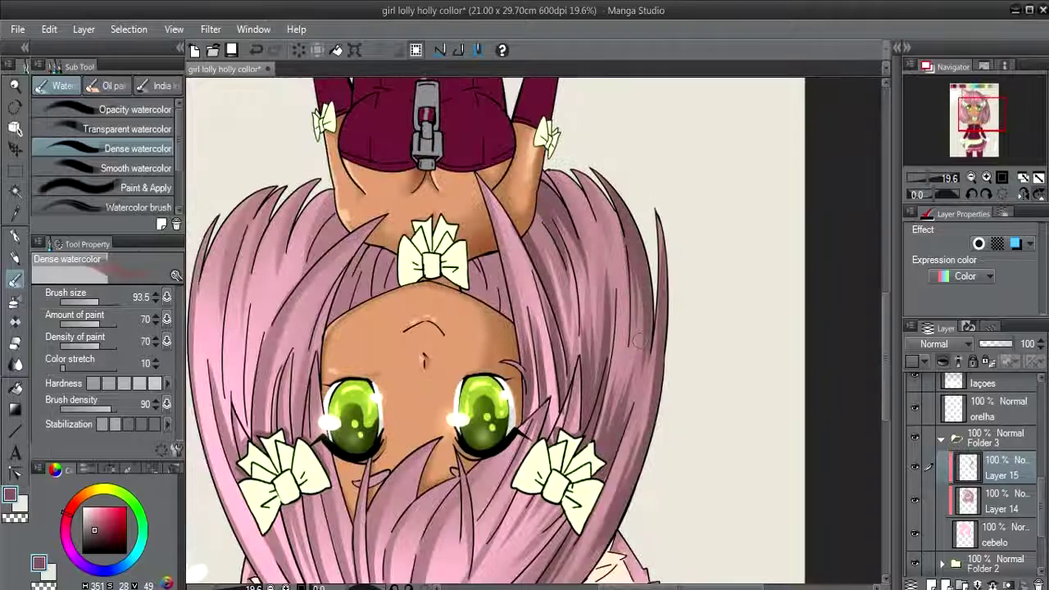
- Shade the upper hair strands on the right with Dense watercolor, then return the canvas view upright
{"action": "left_click_drag", "start_coordinate": [608, 176], "coordinate": [577, 275]}
{"action": "mouse_move", "coordinate": [576, 179]}
{"action": "left_mouse_down"}
{"action": "mouse_move", "coordinate": [545, 234]}
{"action": "mouse_move", "coordinate": [582, 257]}
{"action": "mouse_move", "coordinate": [573, 213]}
{"action": "mouse_move", "coordinate": [547, 233]}
{"action": "left_mouse_up"}
{"action": "left_click_drag", "start_coordinate": [544, 173], "coordinate": [535, 269]}
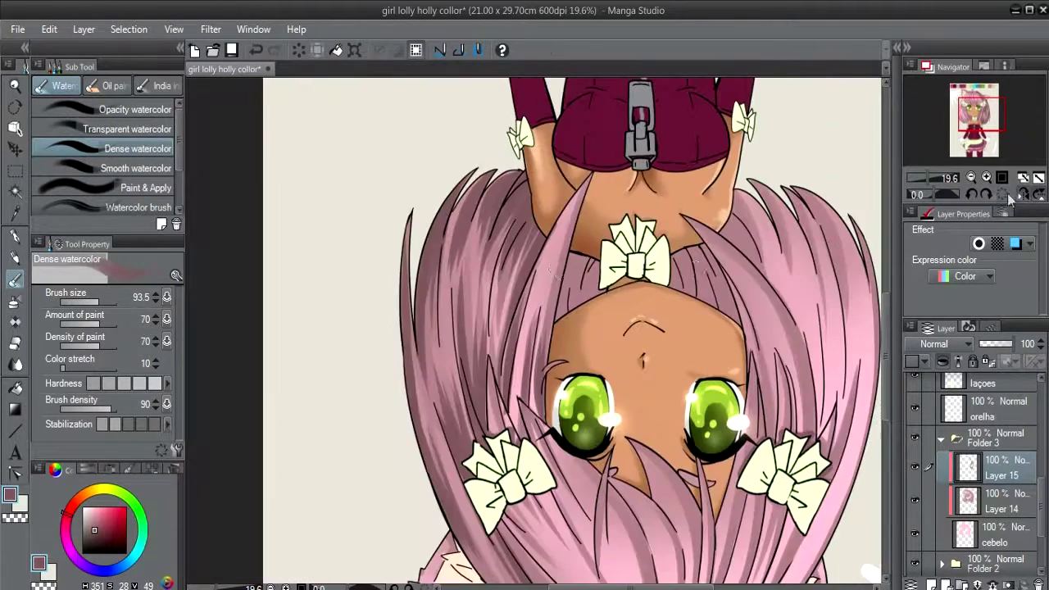
{"action": "left_click_drag", "start_coordinate": [313, 276], "coordinate": [492, 254]}
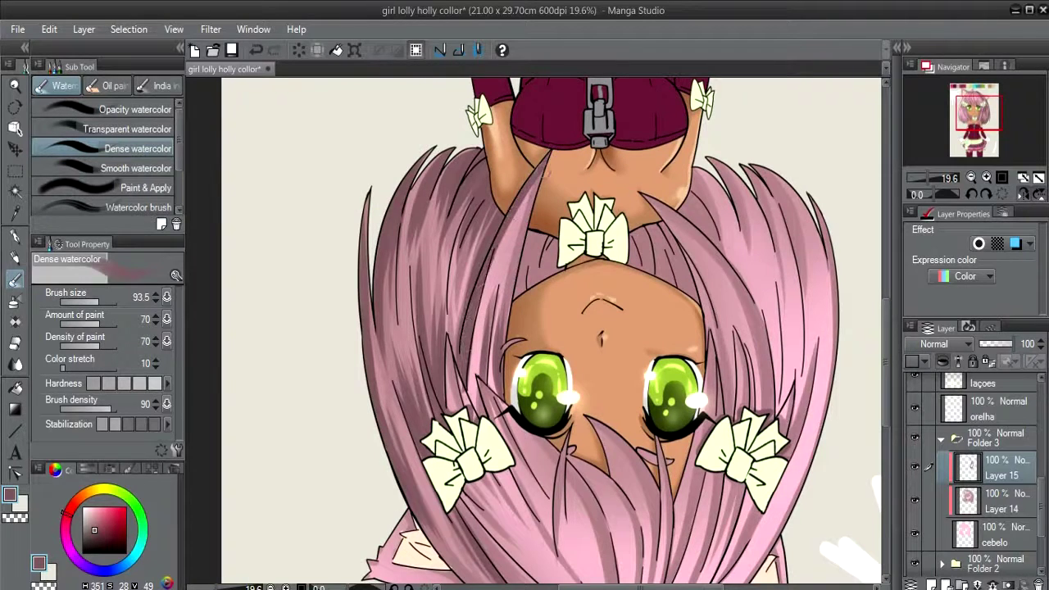
{"action": "left_click", "coordinate": [1039, 195]}
- Paint darker watercolor strokes over the left hair beside the face
{"action": "left_click_drag", "start_coordinate": [525, 451], "coordinate": [500, 336]}
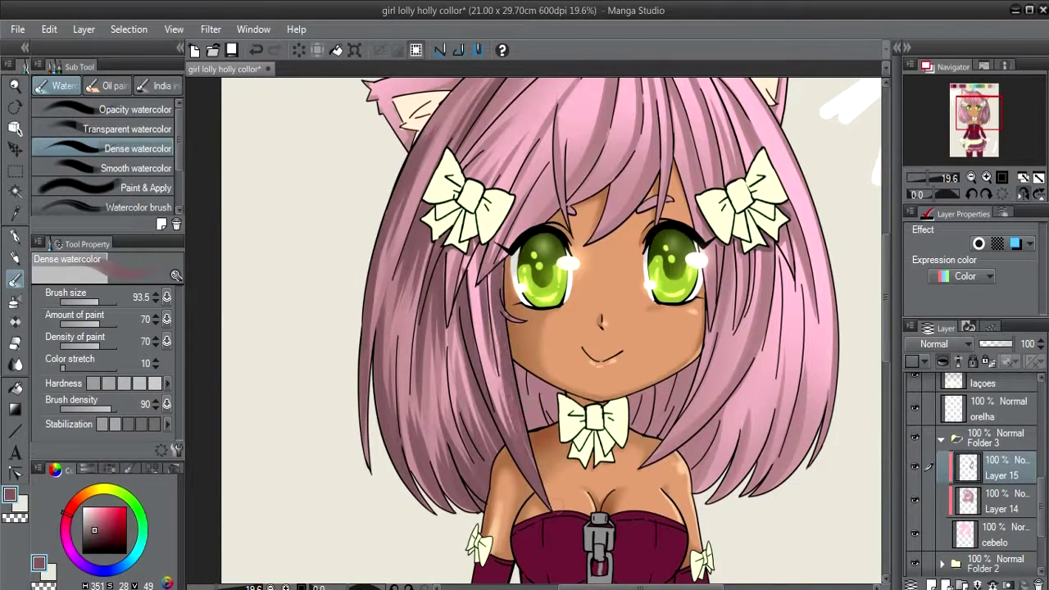
{"action": "left_click_drag", "start_coordinate": [502, 426], "coordinate": [484, 286]}
{"action": "mouse_move", "coordinate": [483, 332]}
{"action": "left_mouse_down"}
{"action": "mouse_move", "coordinate": [463, 238]}
{"action": "mouse_move", "coordinate": [484, 237]}
{"action": "left_mouse_up"}
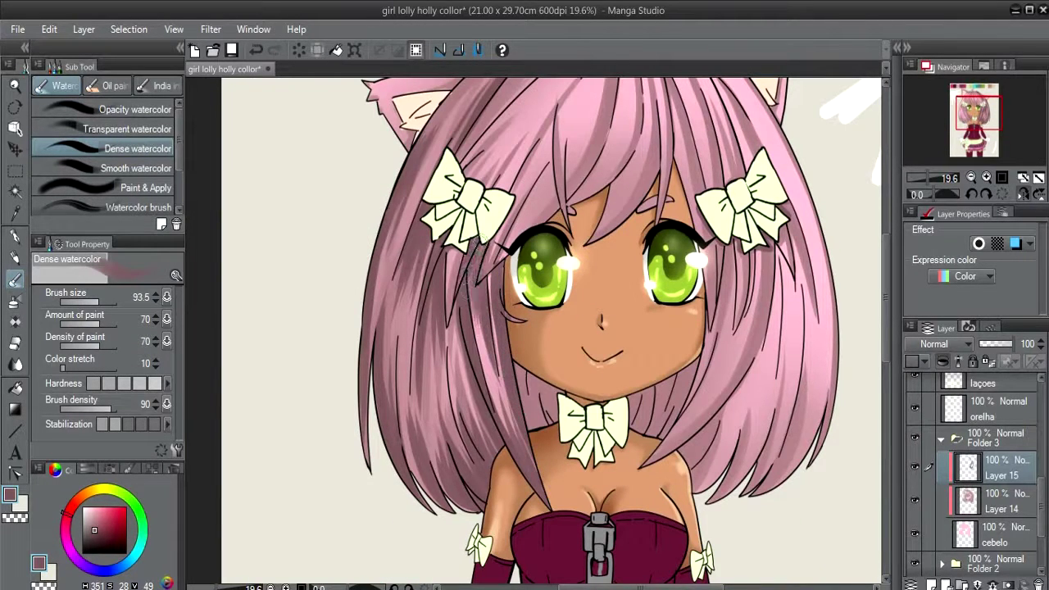
{"action": "mouse_move", "coordinate": [480, 287]}
{"action": "left_mouse_down"}
{"action": "mouse_move", "coordinate": [524, 185]}
{"action": "mouse_move", "coordinate": [537, 260]}
{"action": "left_mouse_up"}
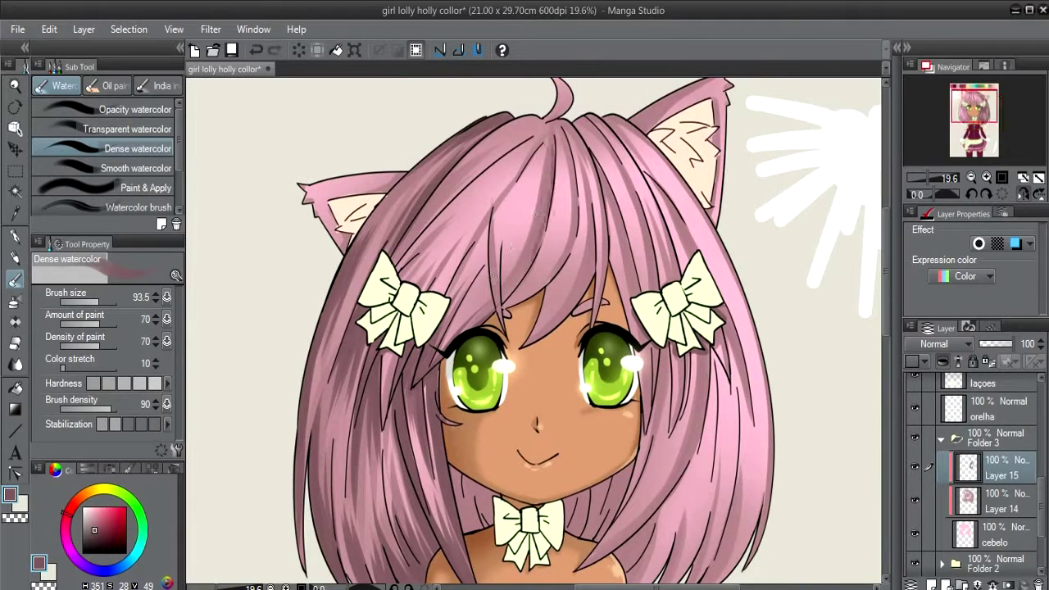
- Shade the central hair strands and the strands above the right eye
{"action": "mouse_move", "coordinate": [542, 172]}
{"action": "left_mouse_down"}
{"action": "mouse_move", "coordinate": [522, 274]}
{"action": "mouse_move", "coordinate": [502, 310]}
{"action": "left_mouse_up"}
{"action": "left_click_drag", "start_coordinate": [584, 141], "coordinate": [563, 272]}
{"action": "left_click_drag", "start_coordinate": [591, 147], "coordinate": [578, 300]}
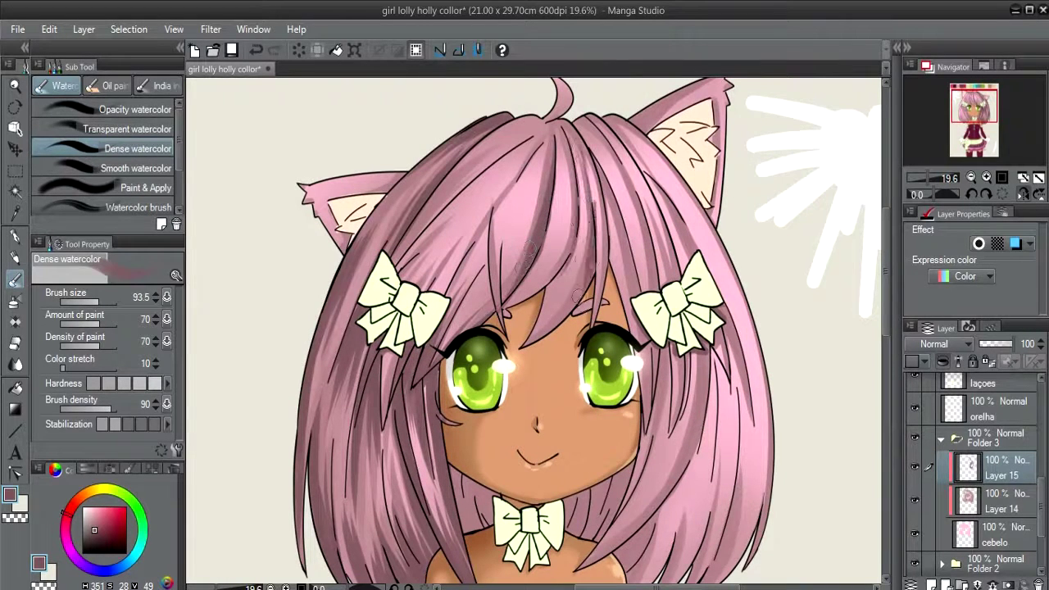
{"action": "left_click_drag", "start_coordinate": [594, 225], "coordinate": [573, 316]}
{"action": "mouse_move", "coordinate": [597, 264]}
{"action": "left_mouse_down"}
{"action": "mouse_move", "coordinate": [564, 320]}
{"action": "mouse_move", "coordinate": [605, 298]}
{"action": "mouse_move", "coordinate": [516, 359]}
{"action": "left_mouse_up"}
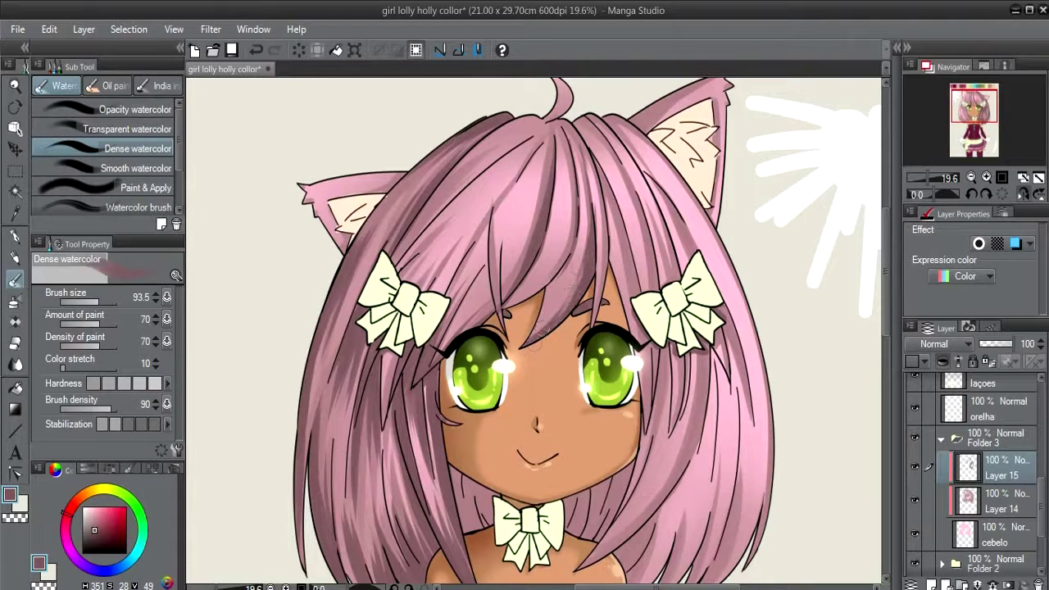
- Mirror the canvas horizontally and shade the strands beside the left bow and above the left eye
{"action": "key", "text": "h"}
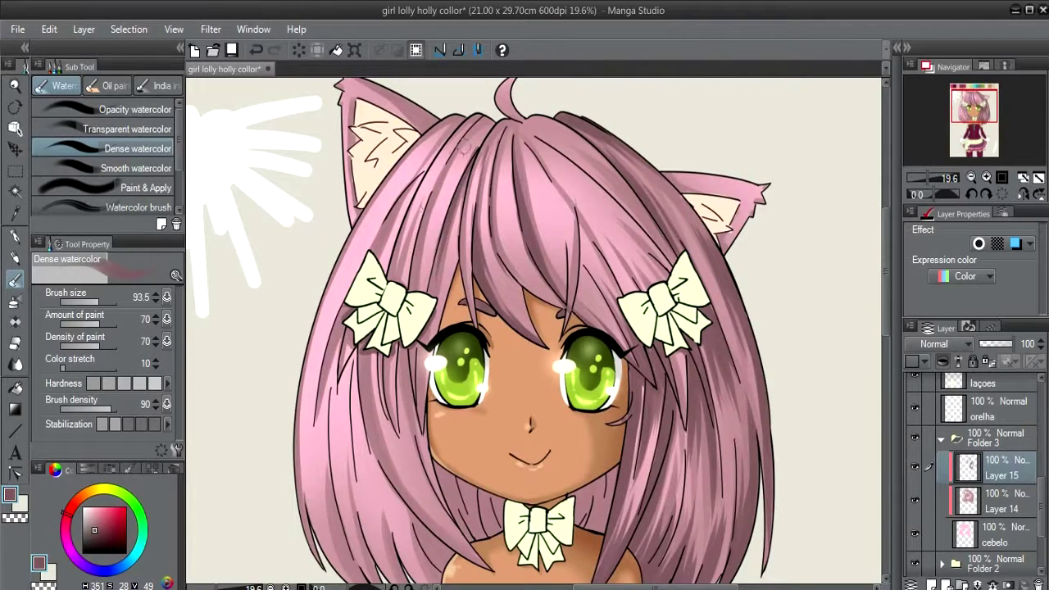
{"action": "left_click_drag", "start_coordinate": [414, 174], "coordinate": [375, 266]}
{"action": "mouse_move", "coordinate": [381, 340]}
{"action": "left_mouse_down"}
{"action": "mouse_move", "coordinate": [364, 410]}
{"action": "mouse_move", "coordinate": [385, 406]}
{"action": "left_mouse_up"}
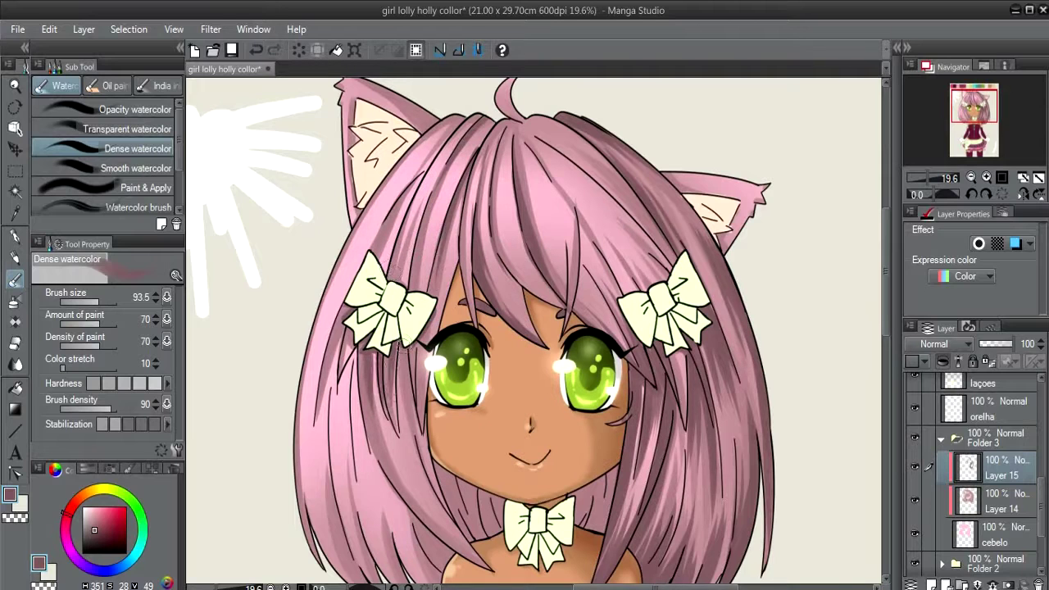
- Add faint shadows on the neck under the hair, below the chin and by the left cheek
{"action": "left_click_drag", "start_coordinate": [435, 459], "coordinate": [385, 352]}
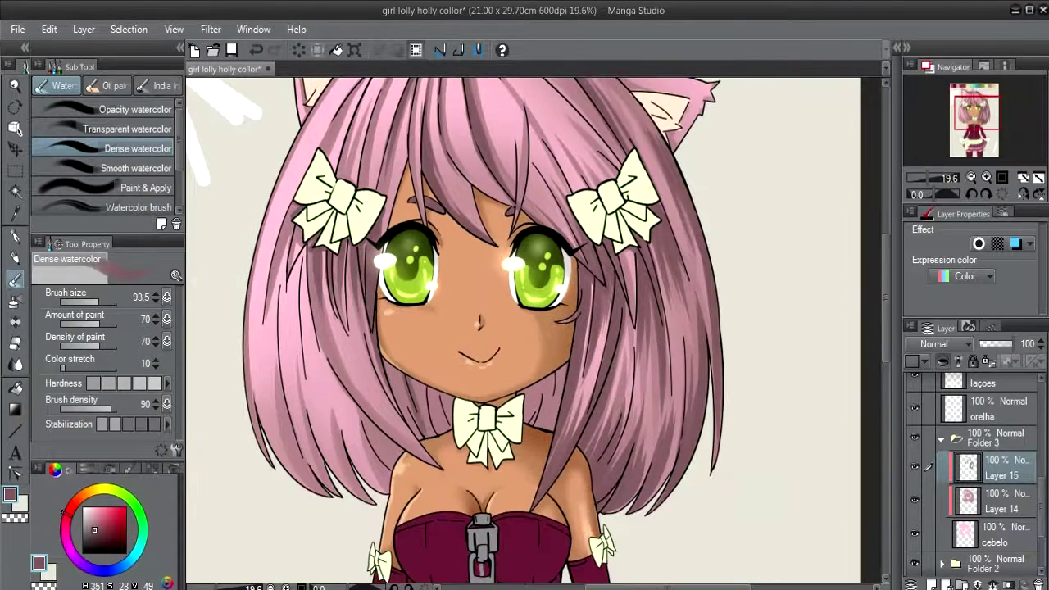
{"action": "left_click_drag", "start_coordinate": [433, 386], "coordinate": [444, 431]}
{"action": "mouse_move", "coordinate": [529, 373]}
{"action": "left_mouse_down"}
{"action": "mouse_move", "coordinate": [540, 422]}
{"action": "mouse_move", "coordinate": [557, 426]}
{"action": "mouse_move", "coordinate": [519, 415]}
{"action": "left_mouse_up"}
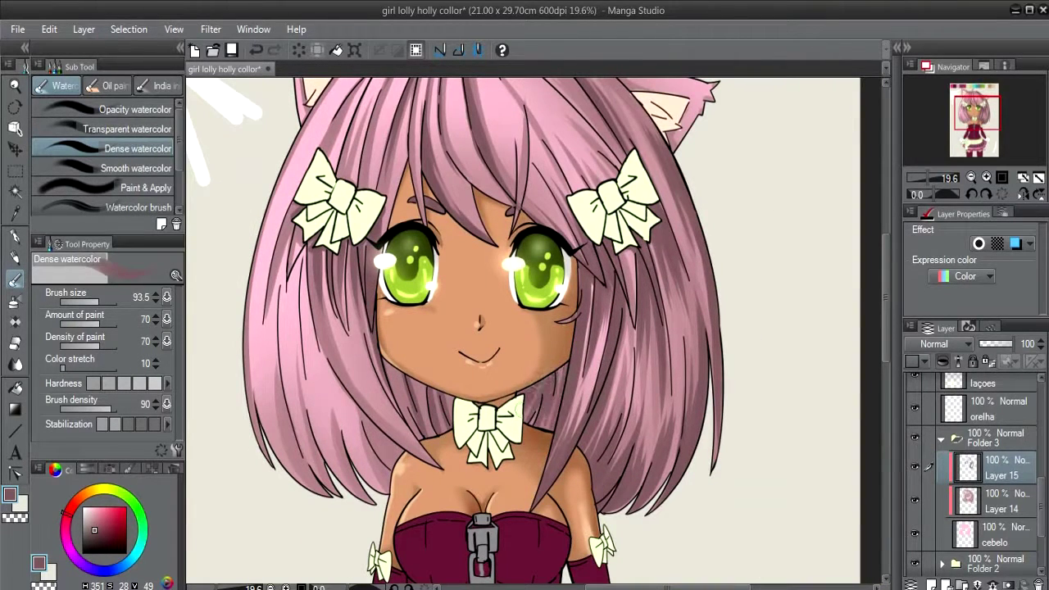
{"action": "left_click_drag", "start_coordinate": [438, 386], "coordinate": [453, 403]}
{"action": "left_click_drag", "start_coordinate": [385, 351], "coordinate": [393, 392]}
{"action": "left_click_drag", "start_coordinate": [414, 413], "coordinate": [423, 436]}
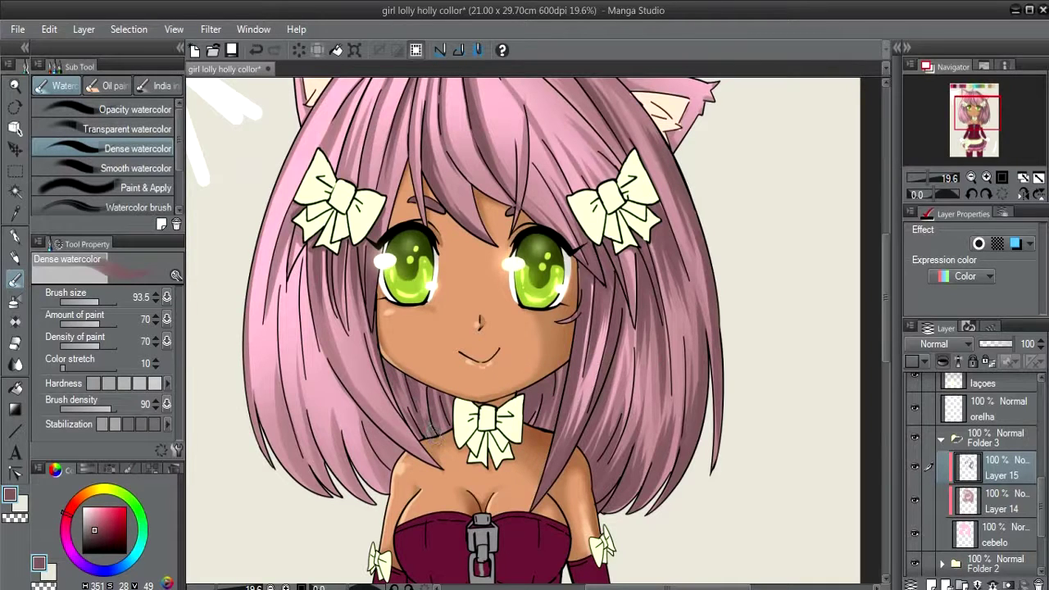
{"action": "left_click_drag", "start_coordinate": [422, 375], "coordinate": [452, 437]}
- Paint darker strands over the left and lower-left hair, then bring the ears into view
{"action": "mouse_move", "coordinate": [336, 254]}
{"action": "left_mouse_down"}
{"action": "mouse_move", "coordinate": [315, 389]}
{"action": "mouse_move", "coordinate": [304, 377]}
{"action": "left_mouse_up"}
{"action": "left_click_drag", "start_coordinate": [291, 229], "coordinate": [279, 390]}
{"action": "mouse_move", "coordinate": [295, 337]}
{"action": "left_mouse_down"}
{"action": "mouse_move", "coordinate": [283, 443]}
{"action": "mouse_move", "coordinate": [311, 472]}
{"action": "left_mouse_up"}
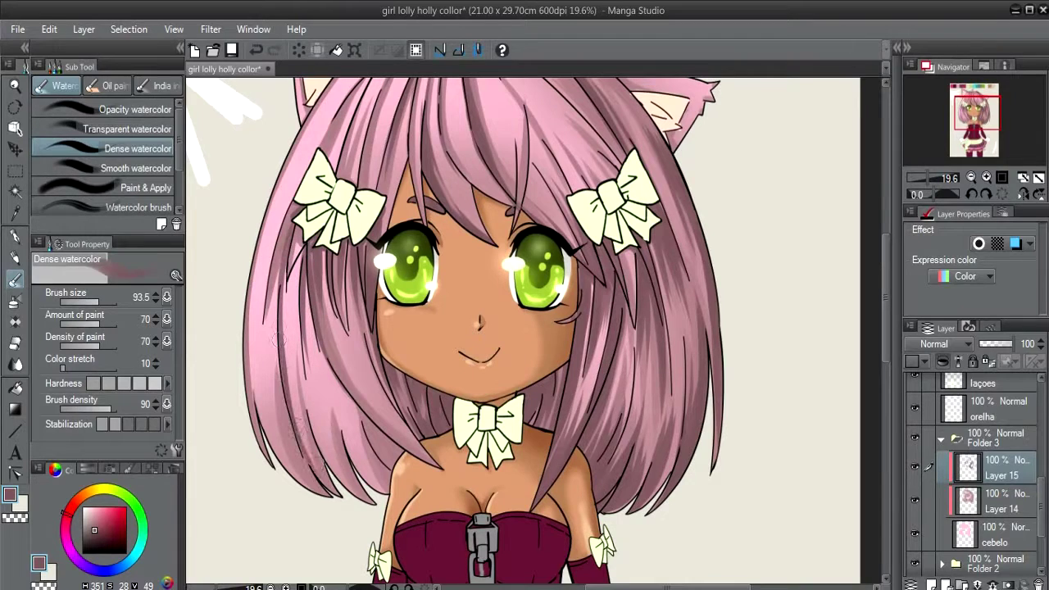
{"action": "left_click_drag", "start_coordinate": [336, 418], "coordinate": [360, 496]}
{"action": "mouse_move", "coordinate": [369, 397]}
{"action": "left_mouse_down"}
{"action": "mouse_move", "coordinate": [379, 482]}
{"action": "mouse_move", "coordinate": [369, 469]}
{"action": "left_mouse_up"}
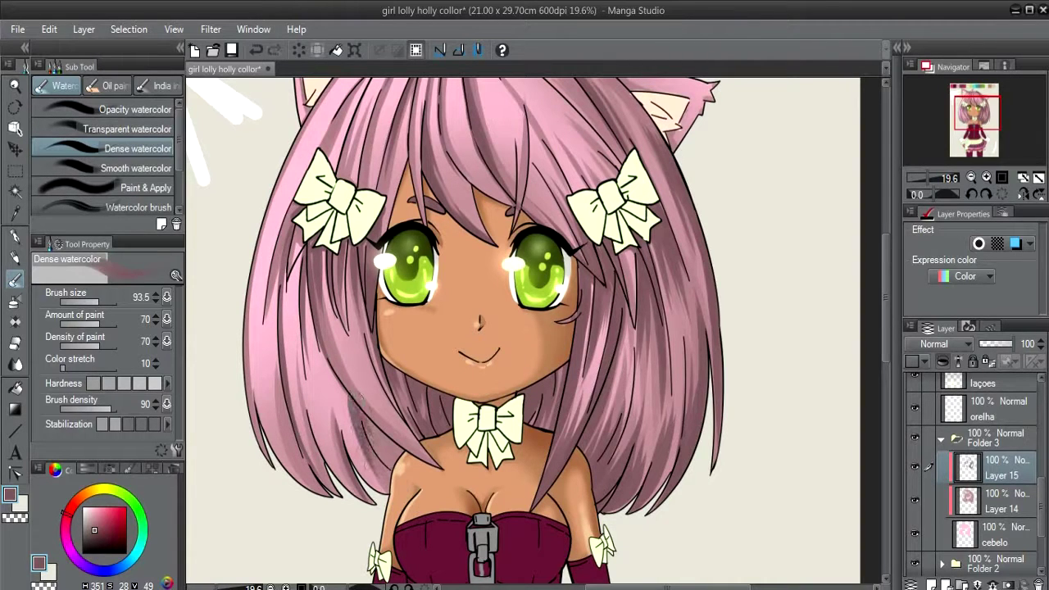
{"action": "left_click_drag", "start_coordinate": [279, 383], "coordinate": [327, 503]}
{"action": "left_click_drag", "start_coordinate": [485, 340], "coordinate": [475, 487]}
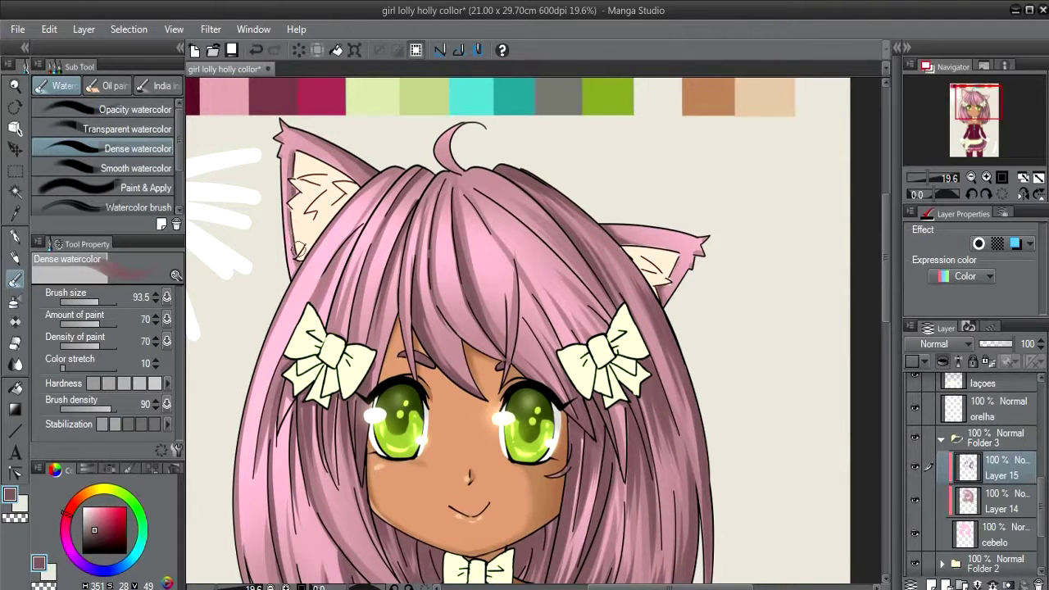
{"action": "scroll", "coordinate": [508, 241], "scroll_direction": "down", "scroll_amount": 1}
- Switch to the Hard eraser and select Layer 15
{"action": "key", "text": "alt+bracketleft"}
{"action": "key", "text": "e"}
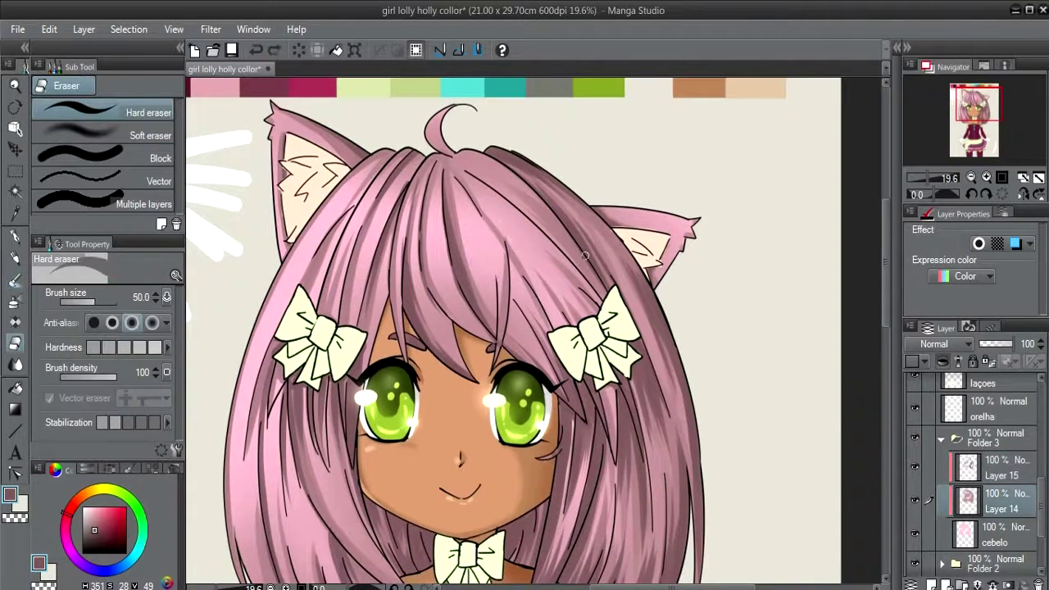
{"action": "key", "text": "alt+bracketright"}
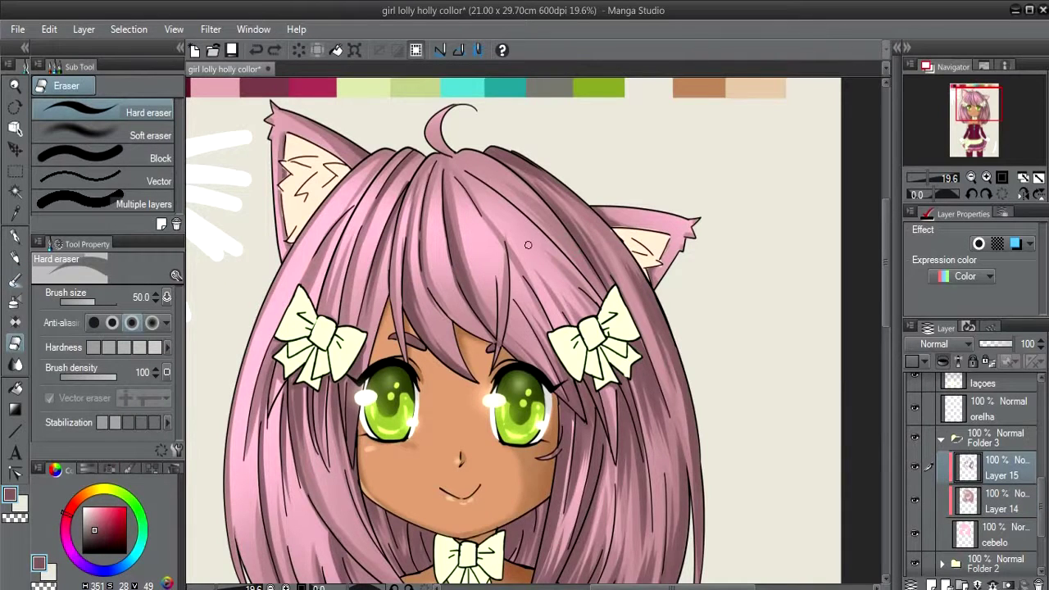
- Zoom out to the whole character and hide Layer 15 to compare the hair shading
{"action": "scroll", "coordinate": [528, 244], "scroll_direction": "down", "scroll_amount": 2}
{"action": "scroll", "coordinate": [528, 244], "scroll_direction": "down", "scroll_amount": 2}
{"action": "scroll", "coordinate": [525, 250], "scroll_direction": "down", "scroll_amount": 1}
{"action": "scroll", "coordinate": [519, 254], "scroll_direction": "down", "scroll_amount": 1}
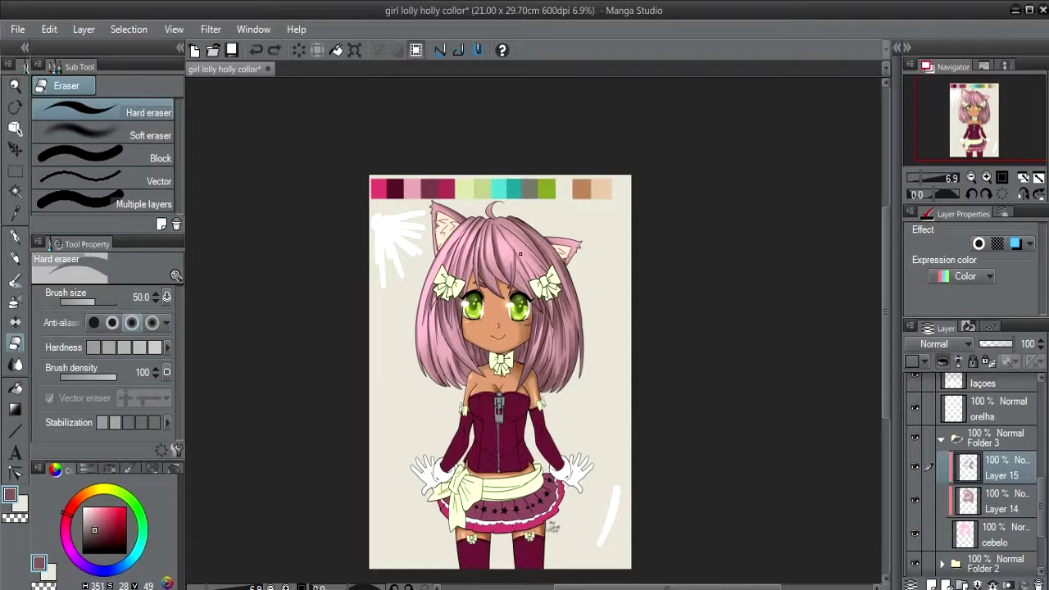
{"action": "scroll", "coordinate": [558, 234], "scroll_direction": "up", "scroll_amount": 1}
{"action": "scroll", "coordinate": [560, 234], "scroll_direction": "down", "scroll_amount": 1}
{"action": "scroll", "coordinate": [560, 295], "scroll_direction": "down", "scroll_amount": 1}
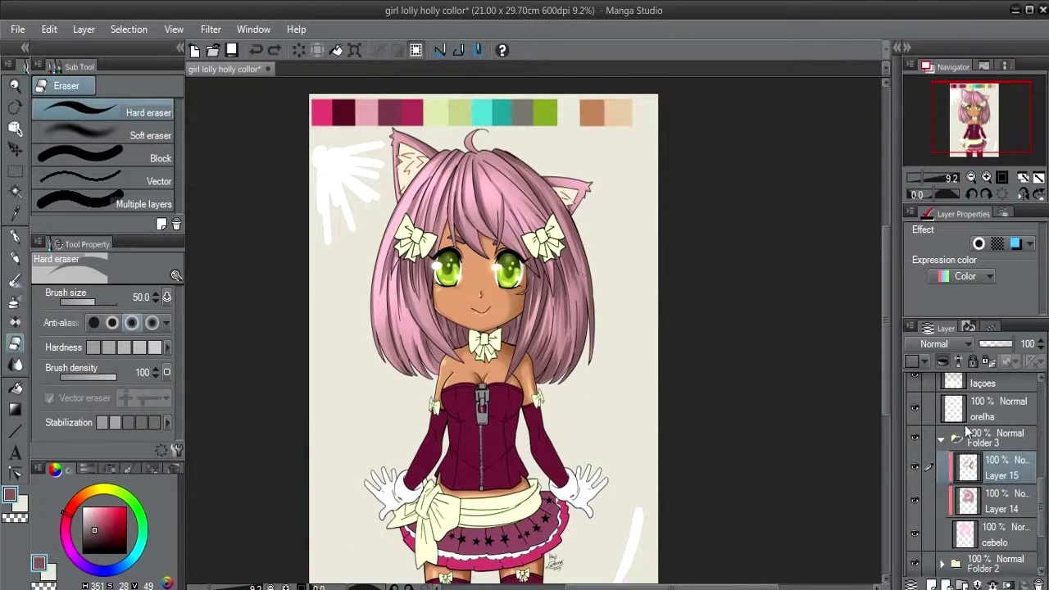
{"action": "left_click", "coordinate": [917, 466]}
- Open Filter > Blur > Gaussian blur for Layer 15 and raise the Blur area with Preview on
{"action": "left_click", "coordinate": [211, 31]}
{"action": "mouse_move", "coordinate": [234, 51]}
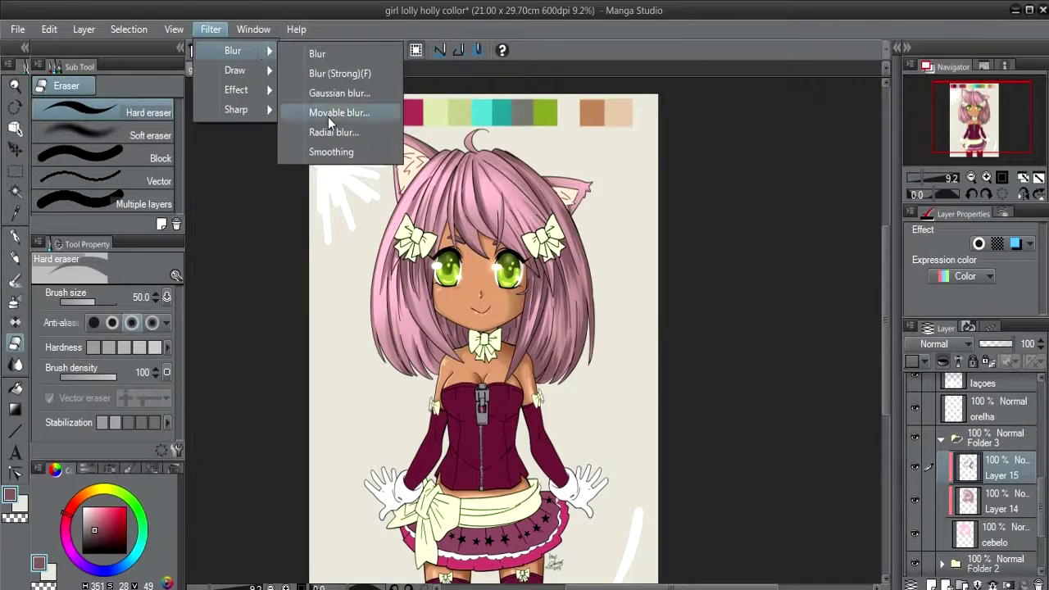
{"action": "left_click", "coordinate": [338, 93]}
{"action": "left_click_drag", "start_coordinate": [500, 263], "coordinate": [550, 367]}
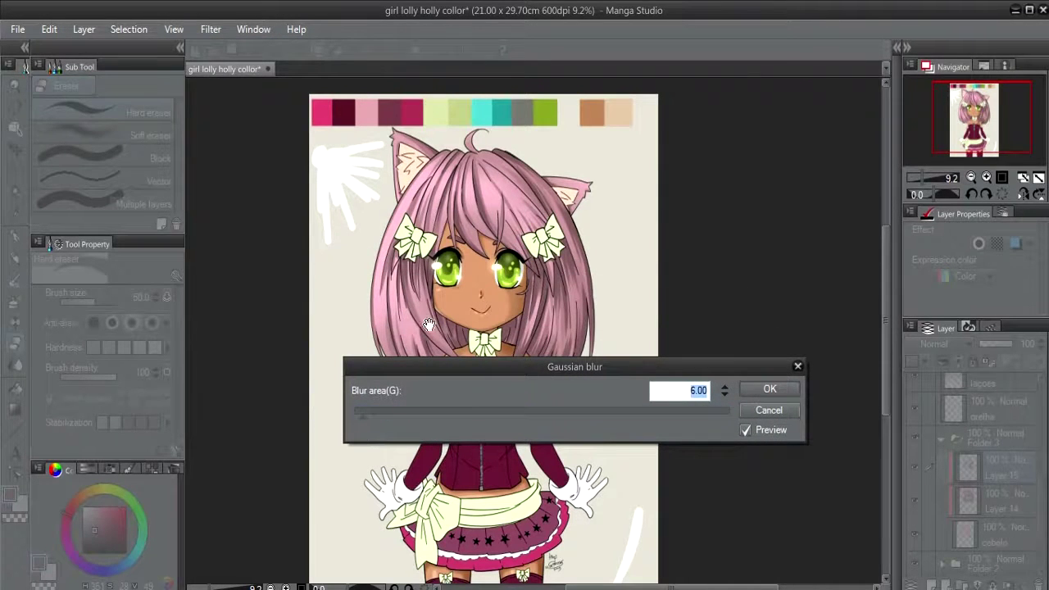
{"action": "scroll", "coordinate": [436, 293], "scroll_direction": "up", "scroll_amount": 1}
{"action": "scroll", "coordinate": [431, 238], "scroll_direction": "up", "scroll_amount": 2}
{"action": "scroll", "coordinate": [425, 177], "scroll_direction": "up", "scroll_amount": 1}
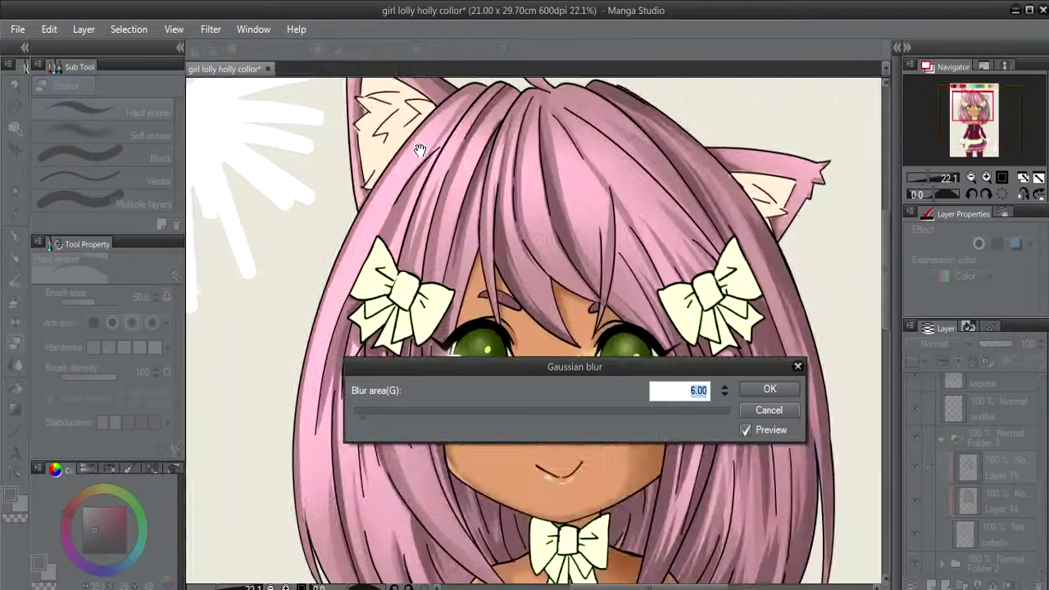
{"action": "scroll", "coordinate": [418, 112], "scroll_direction": "up", "scroll_amount": 1}
{"action": "left_click_drag", "start_coordinate": [362, 418], "coordinate": [372, 417]}
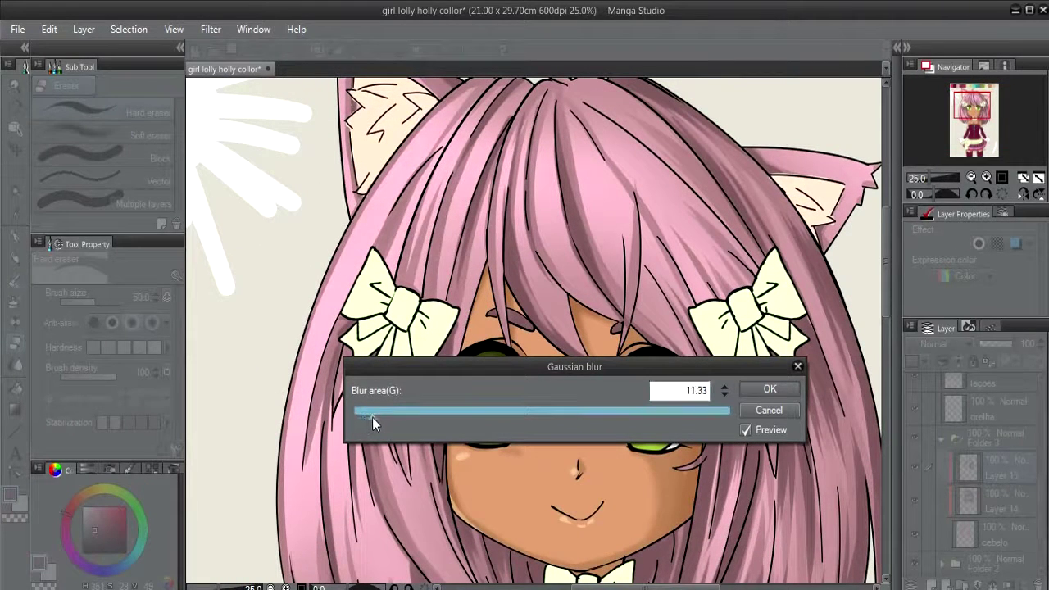
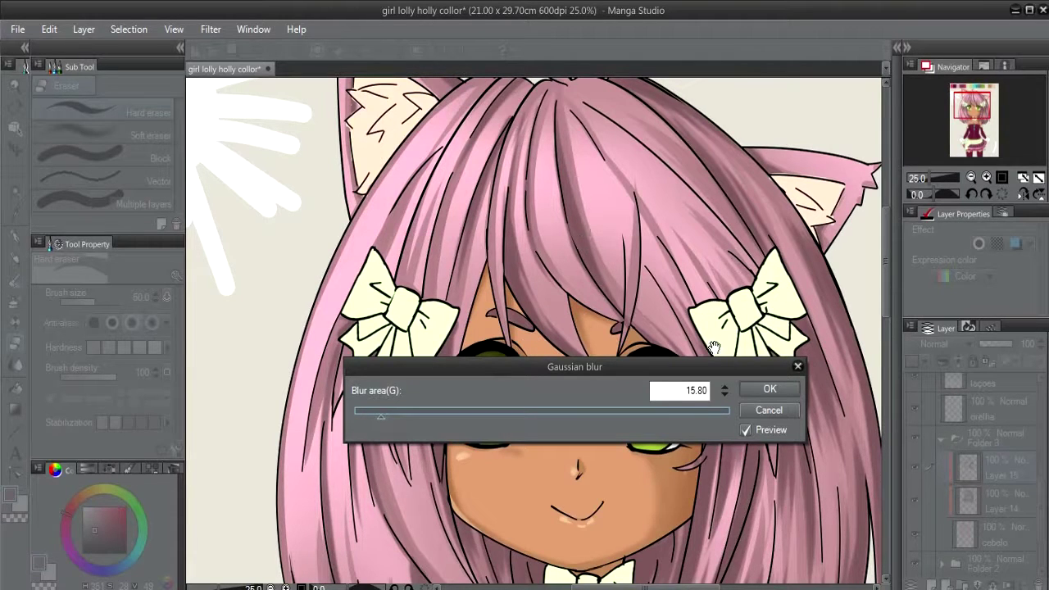
- Apply a Gaussian blur of about 15 to Layer 15, then to Layer 14 at 14.90
{"action": "left_click", "coordinate": [791, 385]}
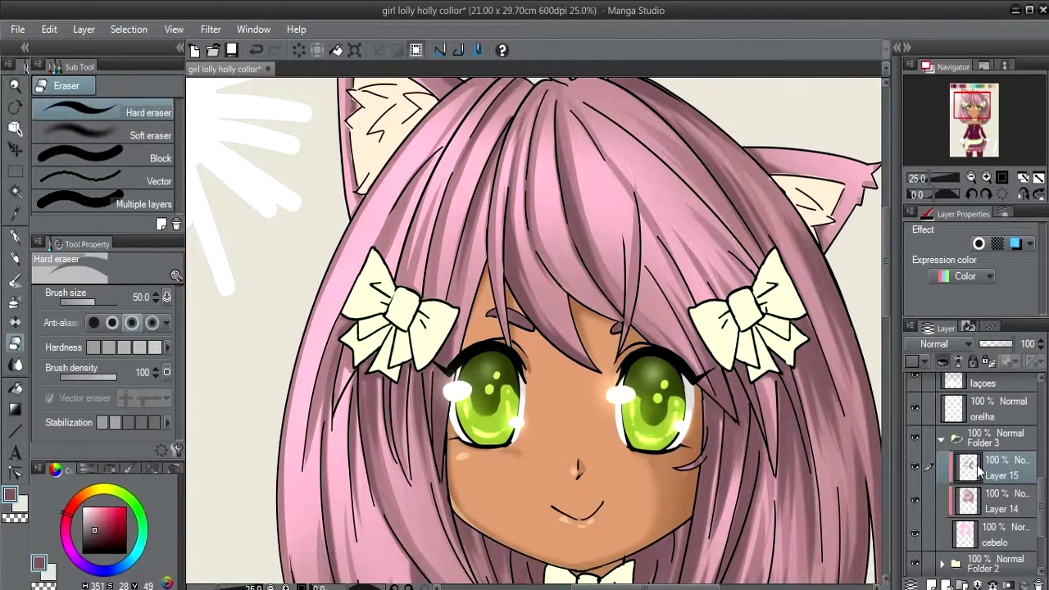
{"action": "left_click", "coordinate": [972, 501]}
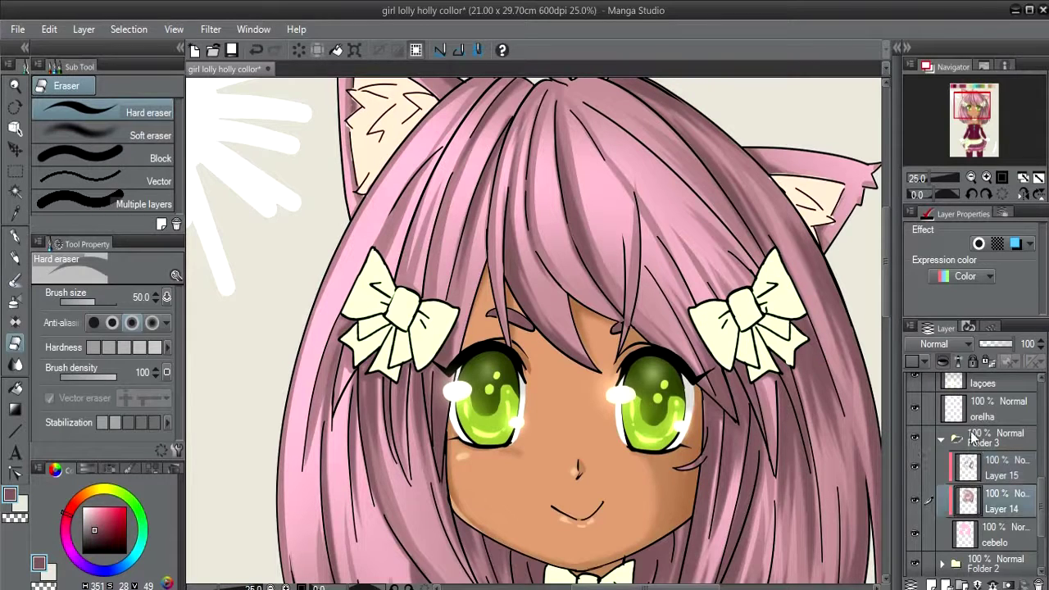
{"action": "key", "text": "ctrl+u"}
{"action": "key", "text": "Escape"}
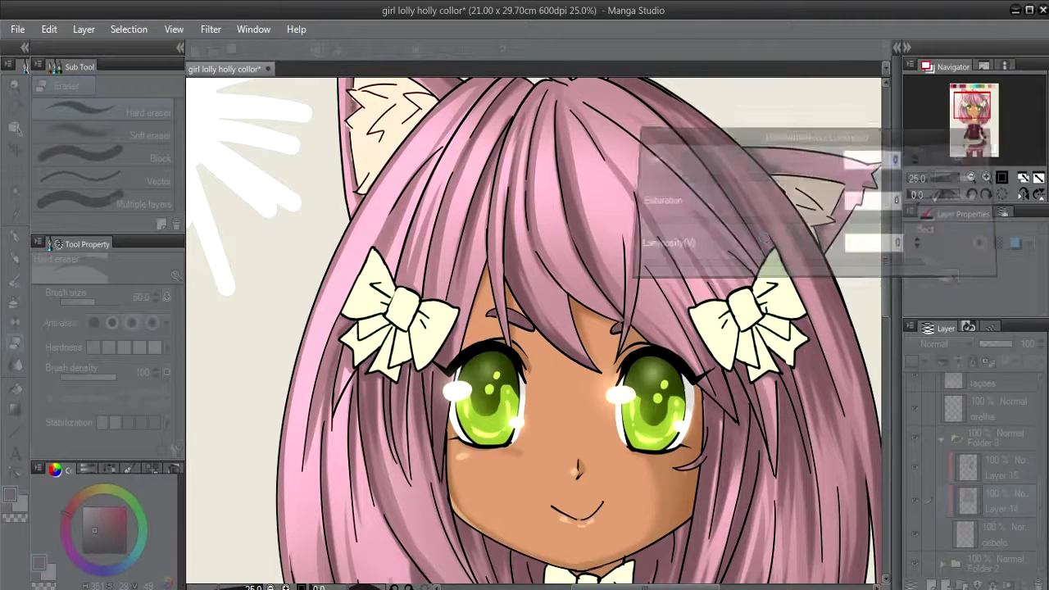
{"action": "left_click", "coordinate": [254, 29]}
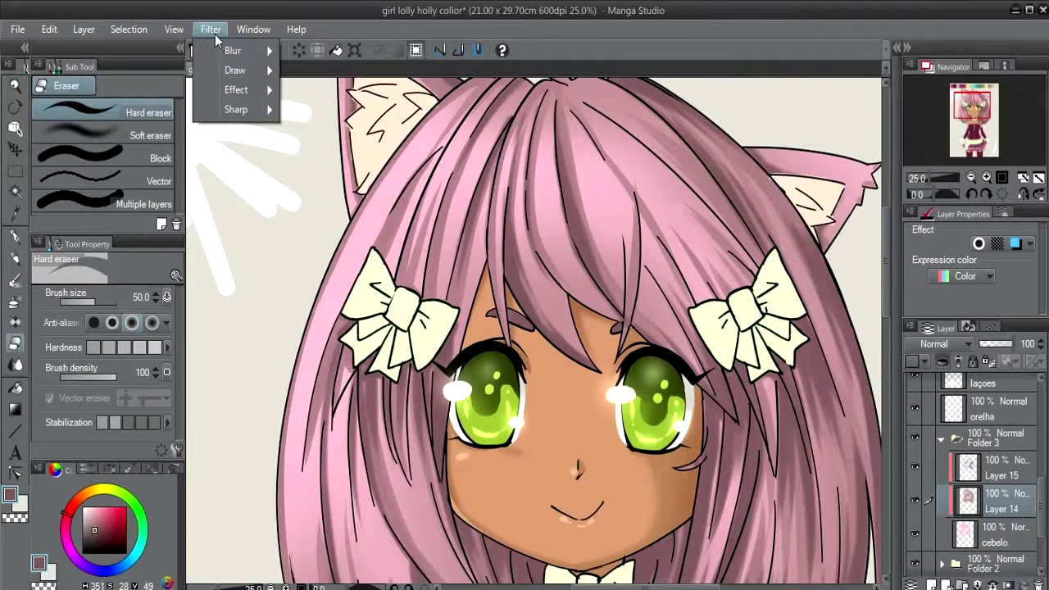
{"action": "mouse_move", "coordinate": [233, 51]}
{"action": "left_click", "coordinate": [332, 93]}
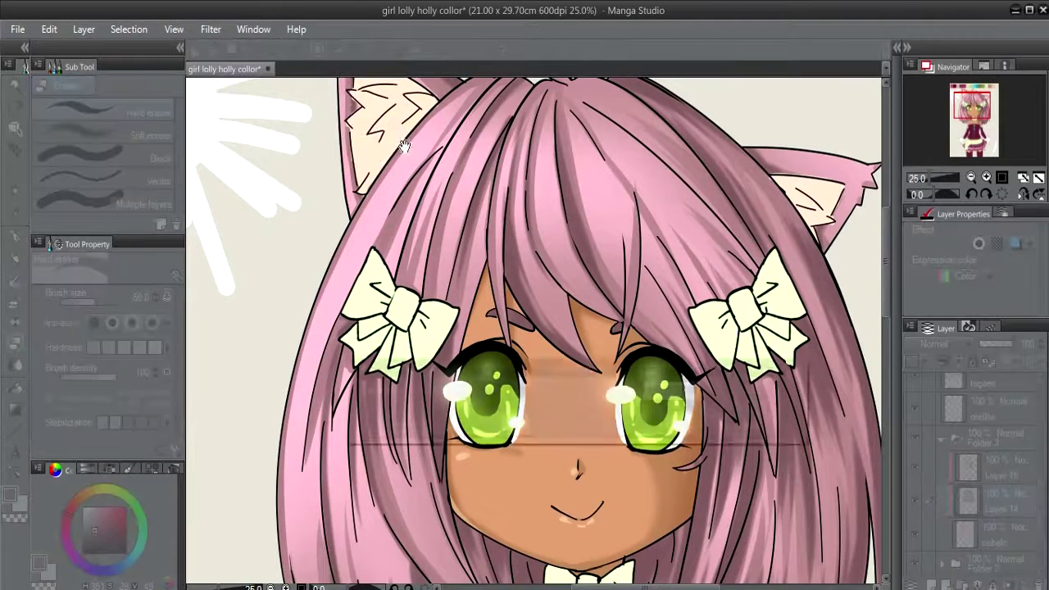
{"action": "type", "text": "1"}
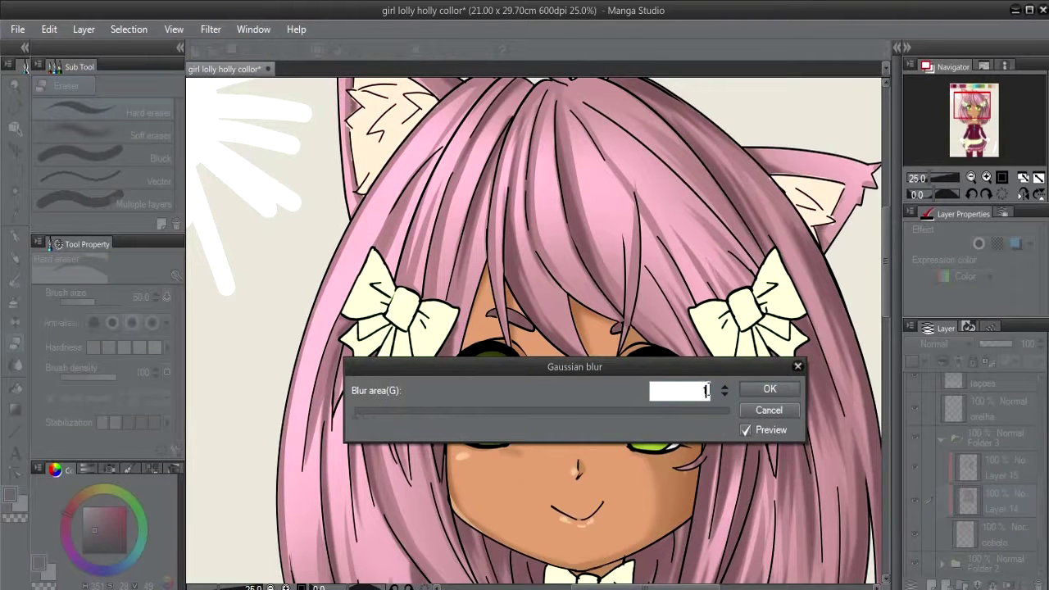
{"action": "type", "text": "5"}
{"action": "left_click", "coordinate": [723, 396]}
{"action": "left_click", "coordinate": [769, 392]}
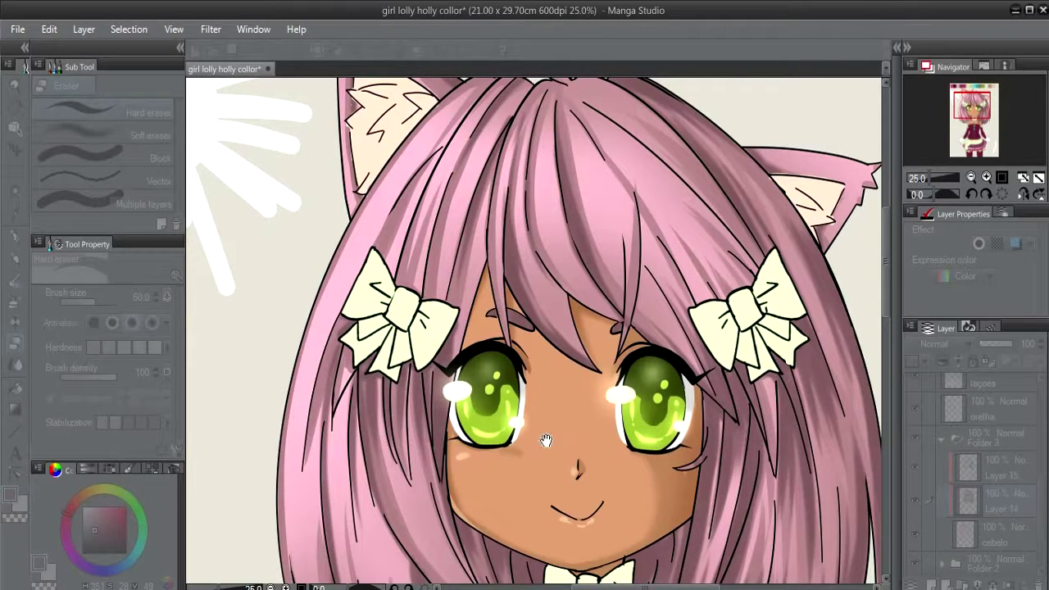
- Zoom out to about 14.8% and pick the Color mixing tool's Blur sub tool
{"action": "scroll", "coordinate": [545, 438], "scroll_direction": "down", "scroll_amount": 2}
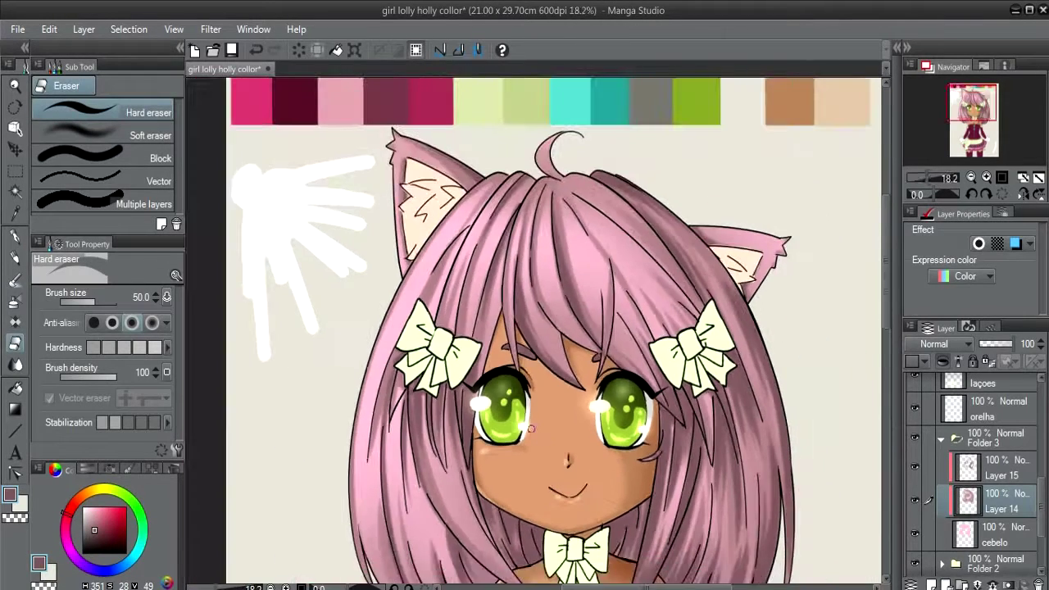
{"action": "scroll", "coordinate": [545, 438], "scroll_direction": "down", "scroll_amount": 1}
{"action": "left_click_drag", "start_coordinate": [532, 428], "coordinate": [617, 352]}
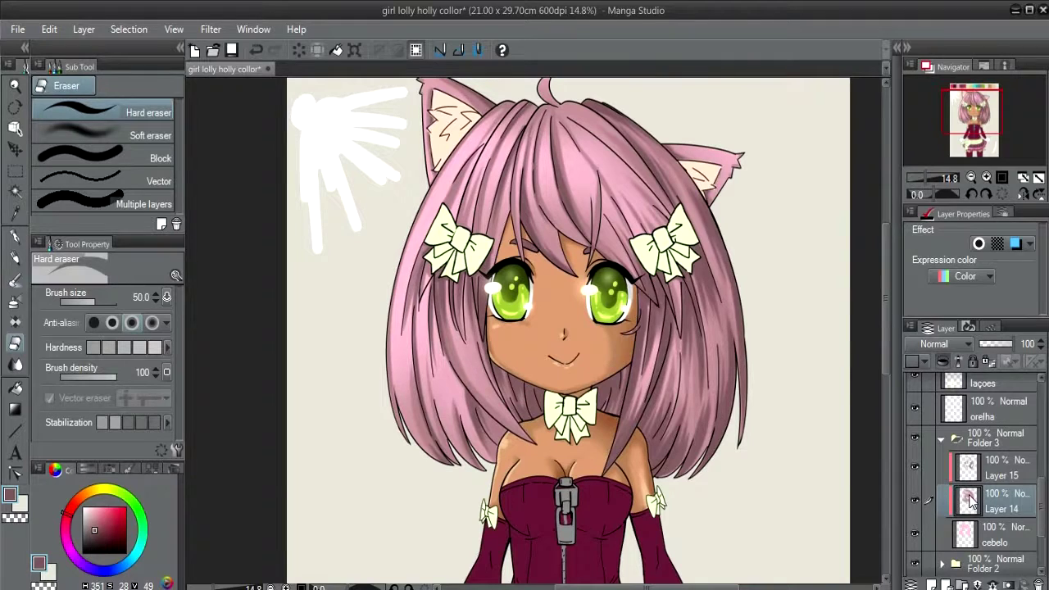
{"action": "left_click", "coordinate": [15, 389]}
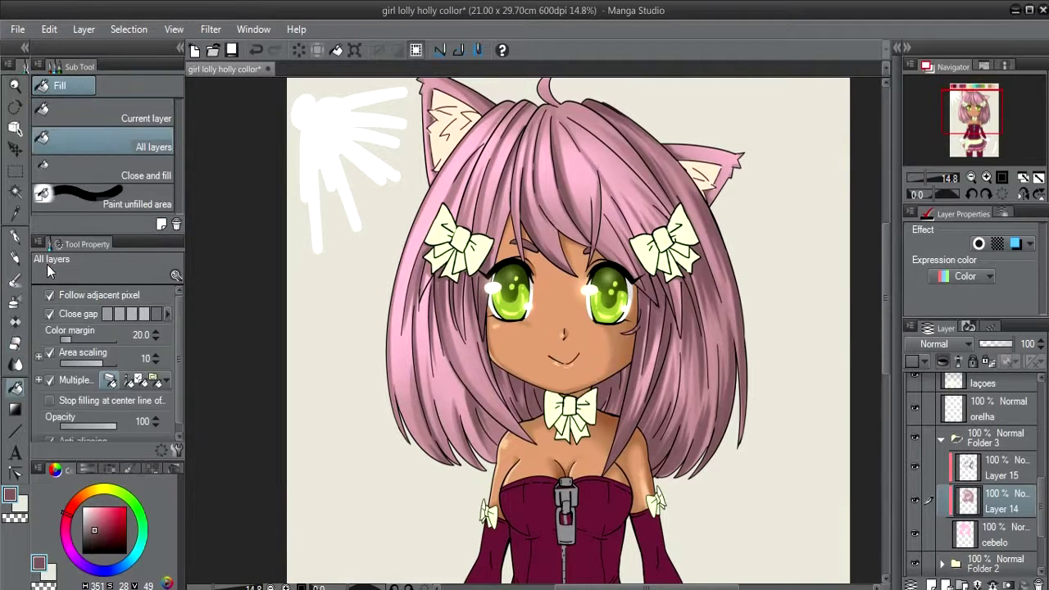
{"action": "left_click", "coordinate": [15, 366]}
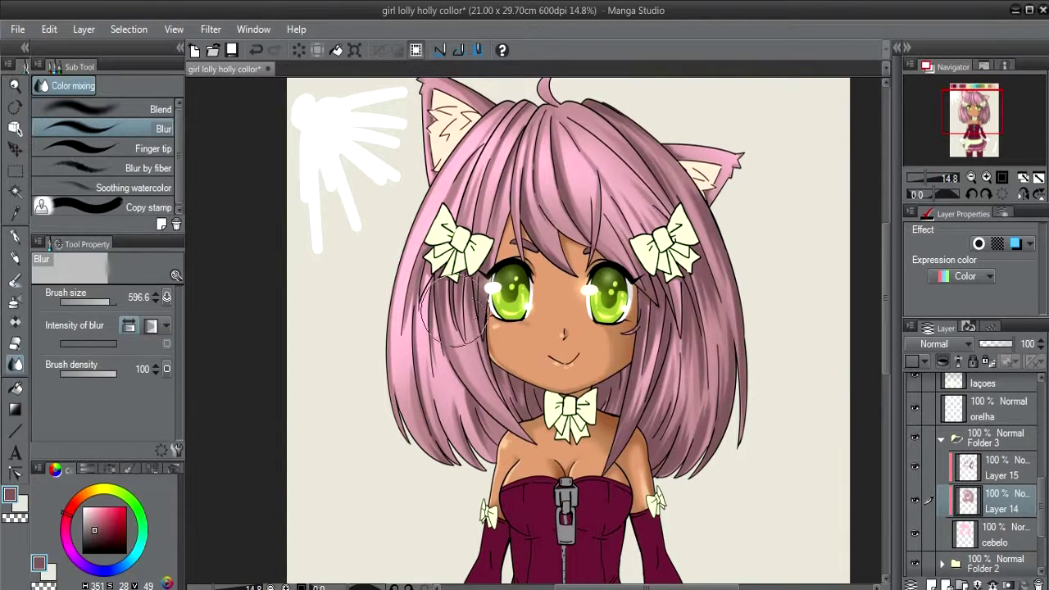
- Set the Blur brush to density 40 and a size of about 209
{"action": "left_click_drag", "start_coordinate": [452, 295], "coordinate": [456, 335]}
{"action": "left_click", "coordinate": [99, 302]}
{"action": "left_click_drag", "start_coordinate": [86, 373], "coordinate": [82, 373]}
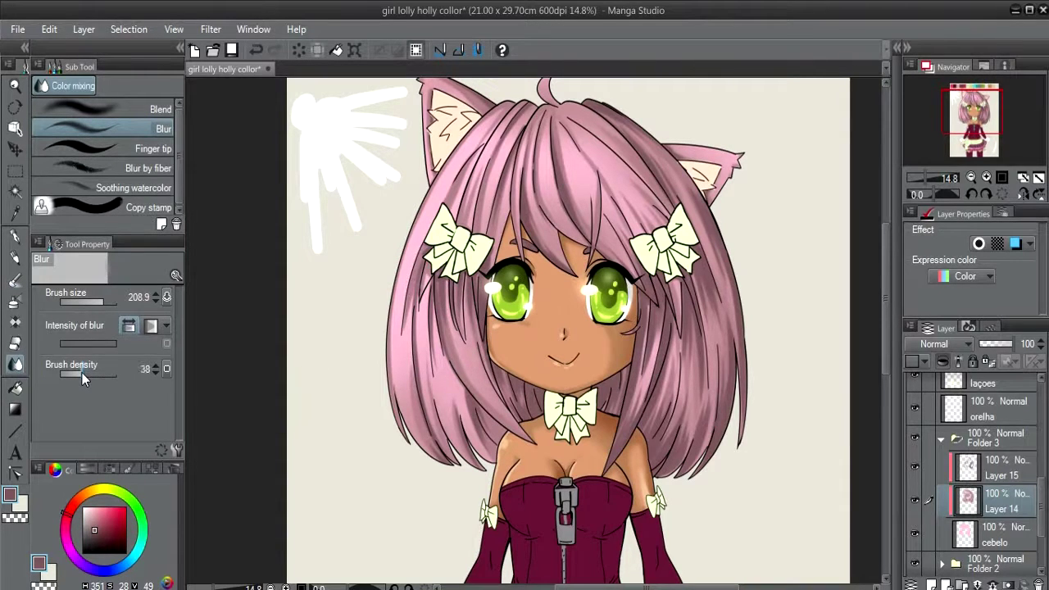
{"action": "scroll", "coordinate": [303, 305], "scroll_direction": "up", "scroll_amount": 1}
{"action": "scroll", "coordinate": [478, 352], "scroll_direction": "up", "scroll_amount": 1}
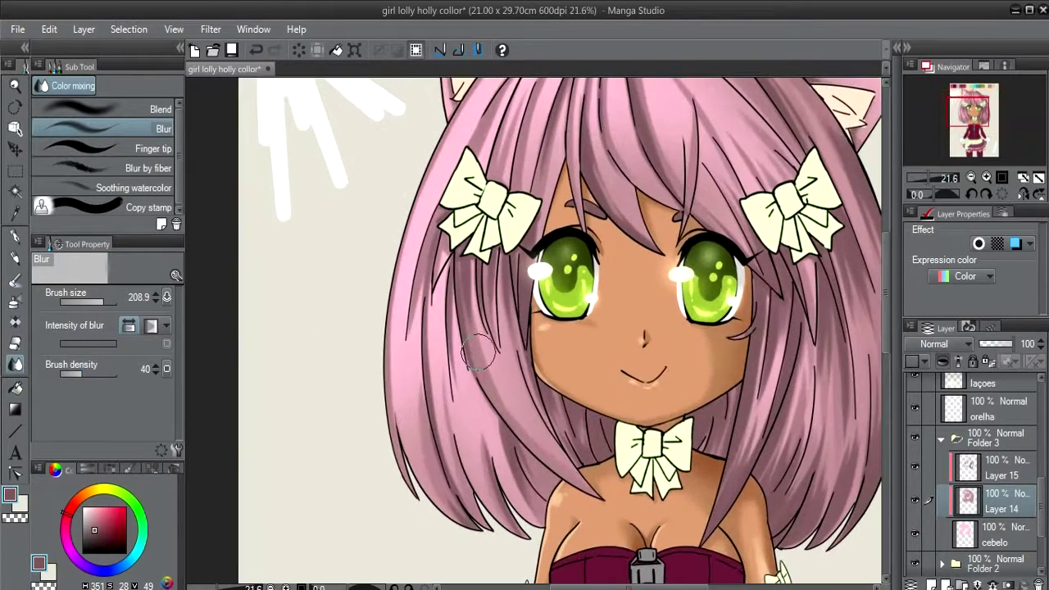
{"action": "scroll", "coordinate": [478, 352], "scroll_direction": "up", "scroll_amount": 1}
{"action": "left_click_drag", "start_coordinate": [400, 351], "coordinate": [394, 321]}
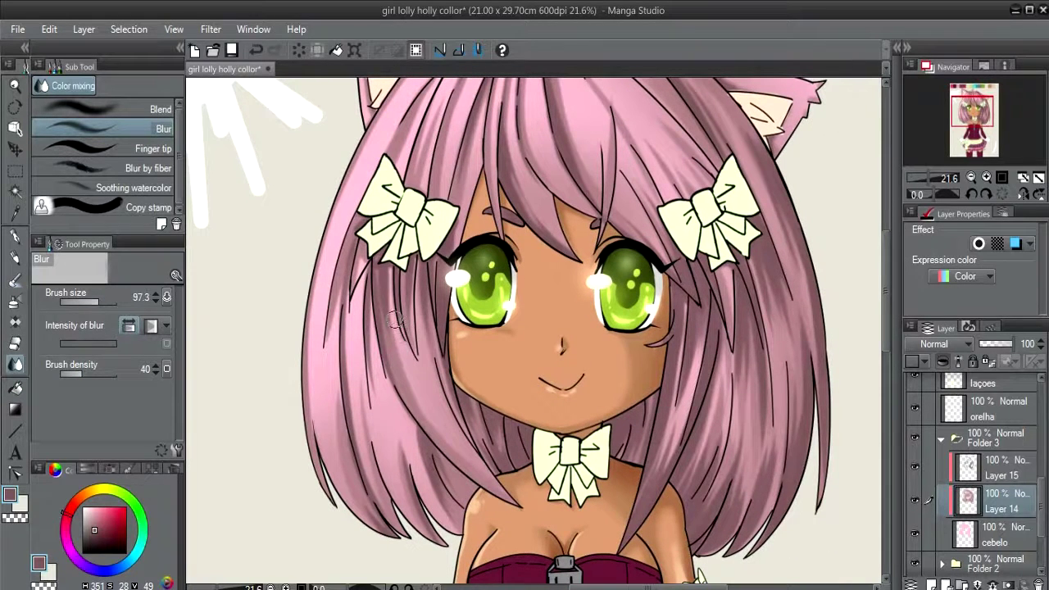
{"action": "mouse_move", "coordinate": [424, 414]}
{"action": "left_mouse_down"}
{"action": "mouse_move", "coordinate": [424, 333]}
{"action": "mouse_move", "coordinate": [437, 431]}
{"action": "left_mouse_up"}
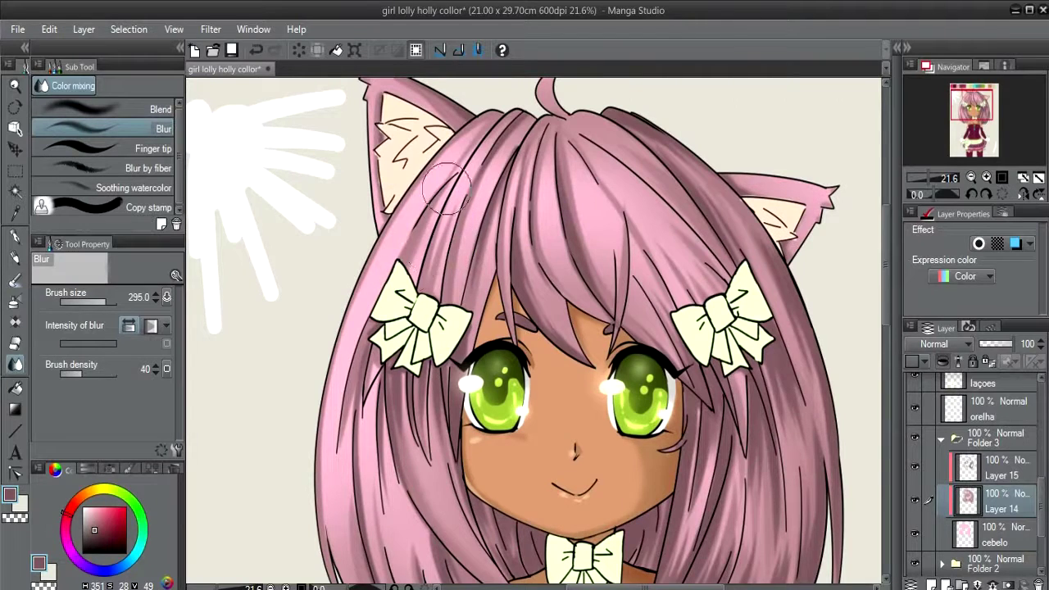
- Blur Layer 14's hair shading with a 138 brush, then select Layer 15
{"action": "left_click_drag", "start_coordinate": [418, 263], "coordinate": [418, 228]}
{"action": "left_click_drag", "start_coordinate": [482, 129], "coordinate": [473, 141]}
{"action": "left_click_drag", "start_coordinate": [771, 336], "coordinate": [713, 156]}
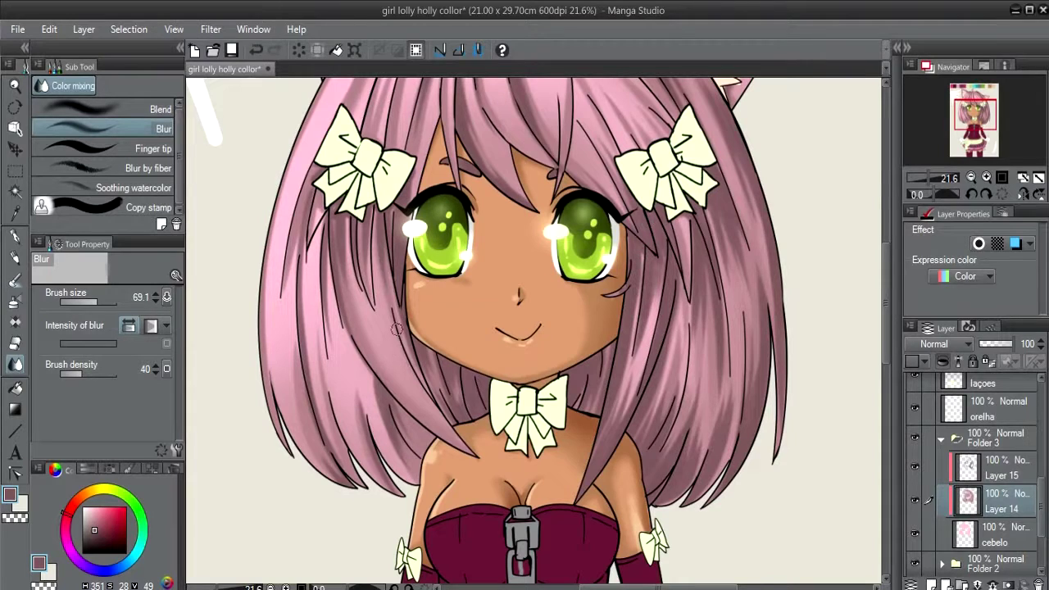
{"action": "left_click_drag", "start_coordinate": [397, 328], "coordinate": [297, 234]}
{"action": "left_click_drag", "start_coordinate": [294, 382], "coordinate": [292, 334]}
{"action": "left_click_drag", "start_coordinate": [613, 414], "coordinate": [737, 398]}
{"action": "left_click_drag", "start_coordinate": [729, 236], "coordinate": [734, 398]}
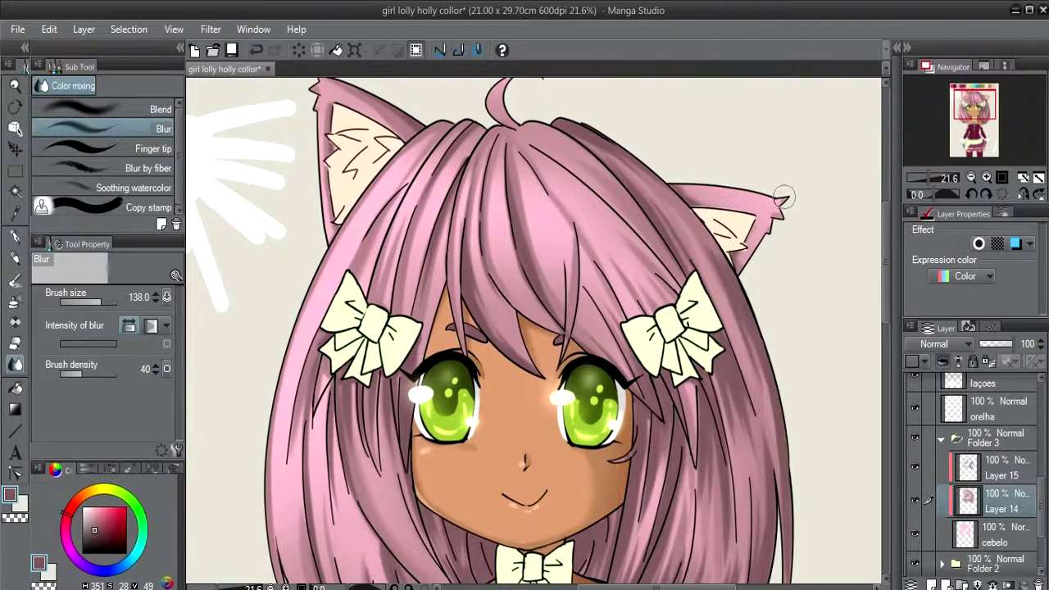
{"action": "left_click_drag", "start_coordinate": [360, 106], "coordinate": [373, 134]}
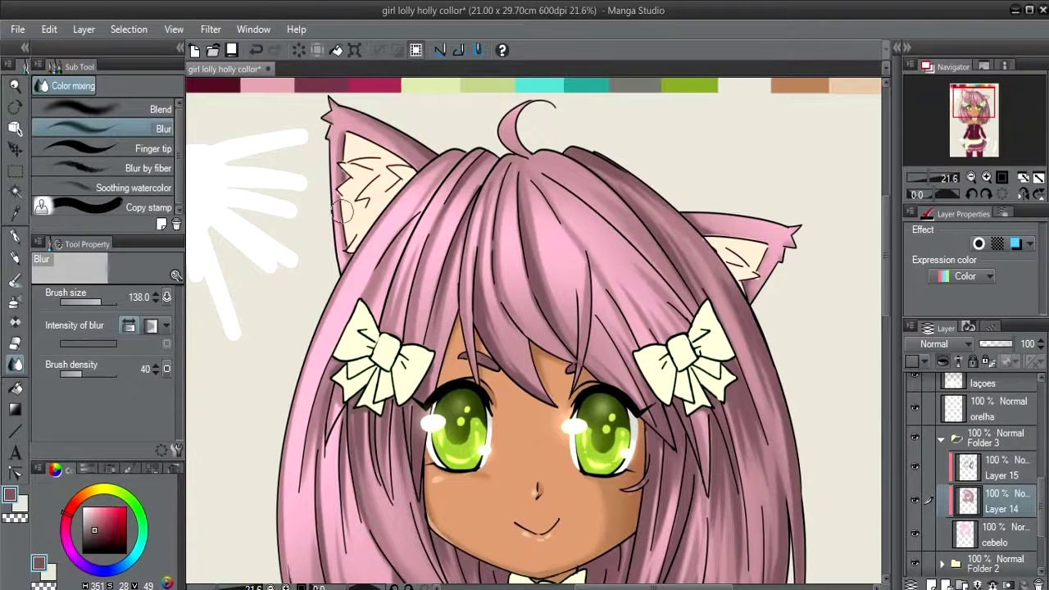
{"action": "mouse_move", "coordinate": [617, 256]}
{"action": "left_mouse_down"}
{"action": "mouse_move", "coordinate": [614, 276]}
{"action": "mouse_move", "coordinate": [601, 253]}
{"action": "left_mouse_up"}
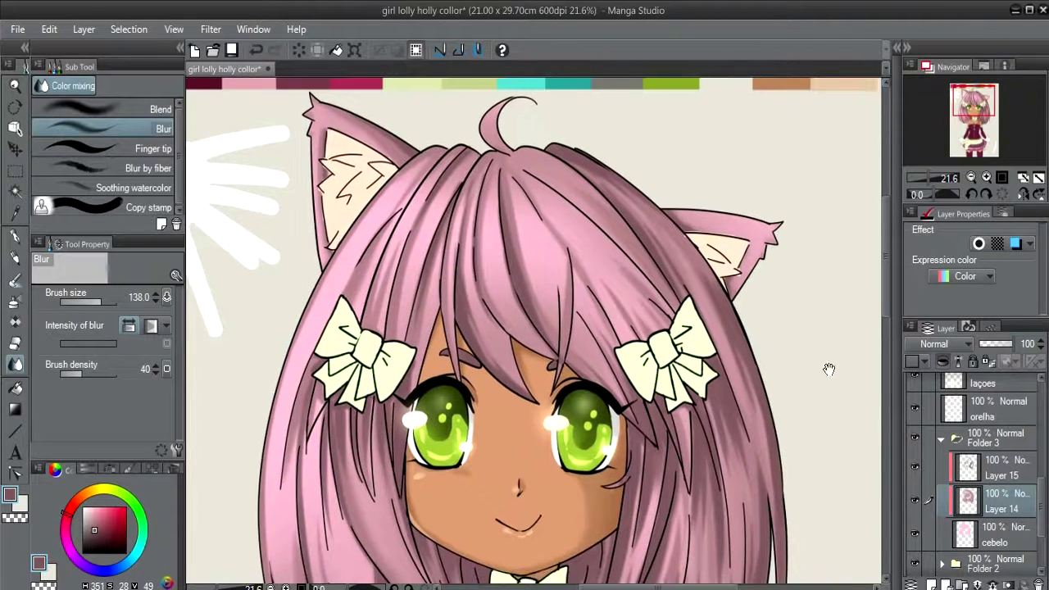
{"action": "left_click", "coordinate": [1001, 467]}
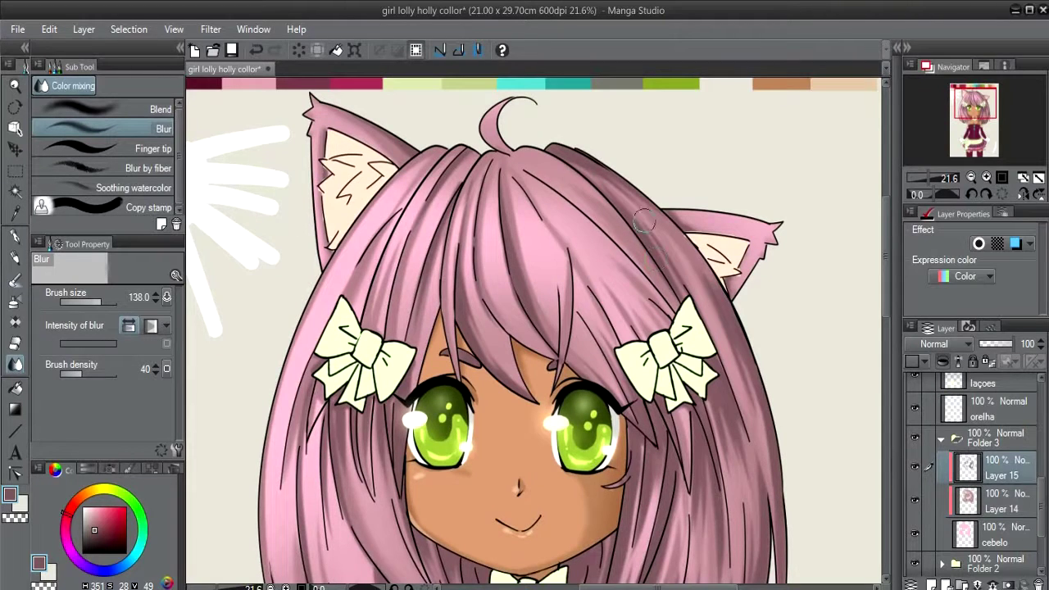
- Blur the hair strands beside the eyes and on the left side of the head
{"action": "left_click_drag", "start_coordinate": [706, 375], "coordinate": [659, 229]}
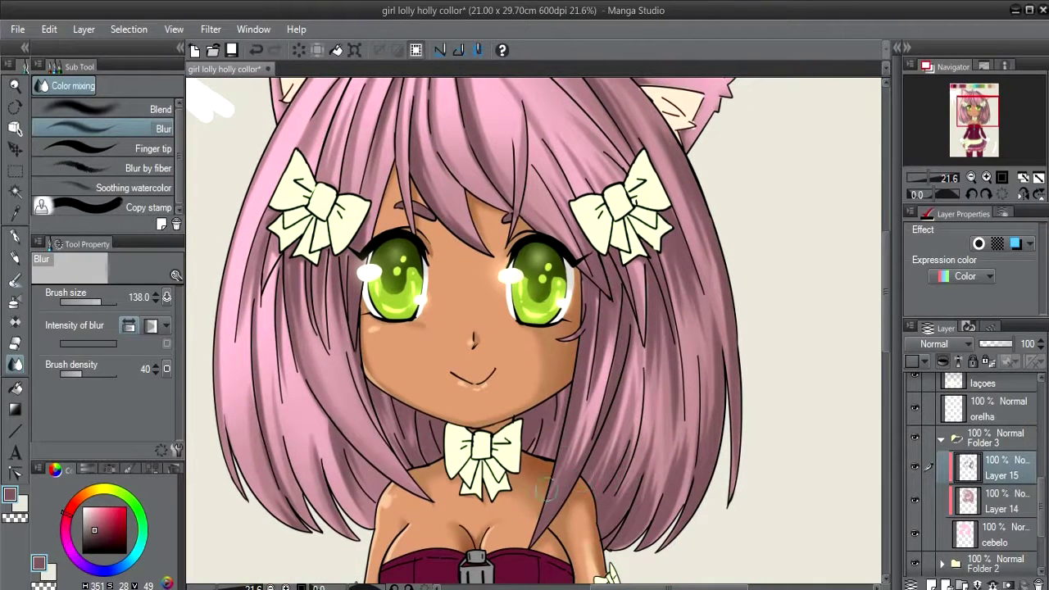
{"action": "mouse_move", "coordinate": [598, 344]}
{"action": "left_mouse_down"}
{"action": "mouse_move", "coordinate": [582, 273]}
{"action": "mouse_move", "coordinate": [581, 366]}
{"action": "left_mouse_up"}
{"action": "mouse_move", "coordinate": [338, 265]}
{"action": "left_mouse_down"}
{"action": "mouse_move", "coordinate": [353, 242]}
{"action": "mouse_move", "coordinate": [349, 272]}
{"action": "mouse_move", "coordinate": [362, 239]}
{"action": "left_mouse_up"}
{"action": "scroll", "coordinate": [365, 217], "scroll_direction": "up", "scroll_amount": 3}
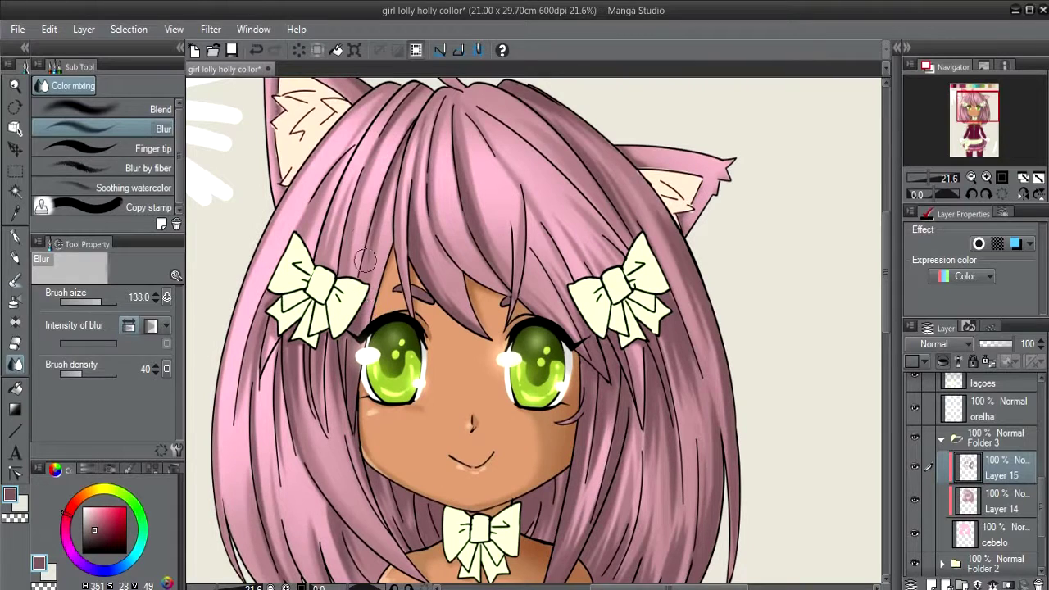
{"action": "scroll", "coordinate": [314, 274], "scroll_direction": "down", "scroll_amount": 2}
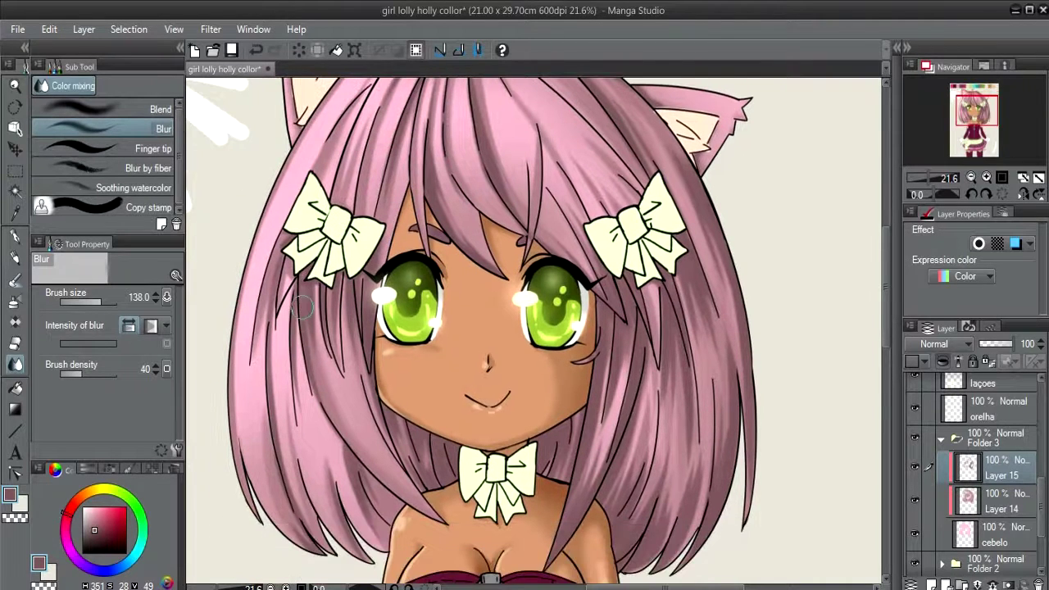
{"action": "mouse_move", "coordinate": [302, 307]}
{"action": "left_mouse_down"}
{"action": "mouse_move", "coordinate": [322, 413]}
{"action": "mouse_move", "coordinate": [292, 276]}
{"action": "left_mouse_up"}
{"action": "scroll", "coordinate": [273, 262], "scroll_direction": "down", "scroll_amount": 3}
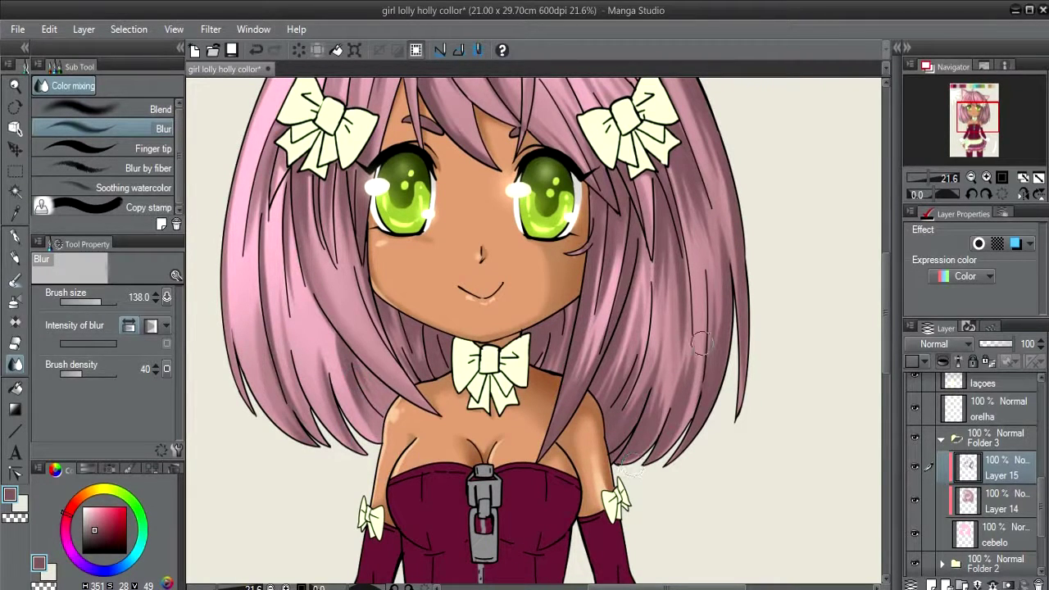
{"action": "scroll", "coordinate": [711, 265], "scroll_direction": "up", "scroll_amount": 2}
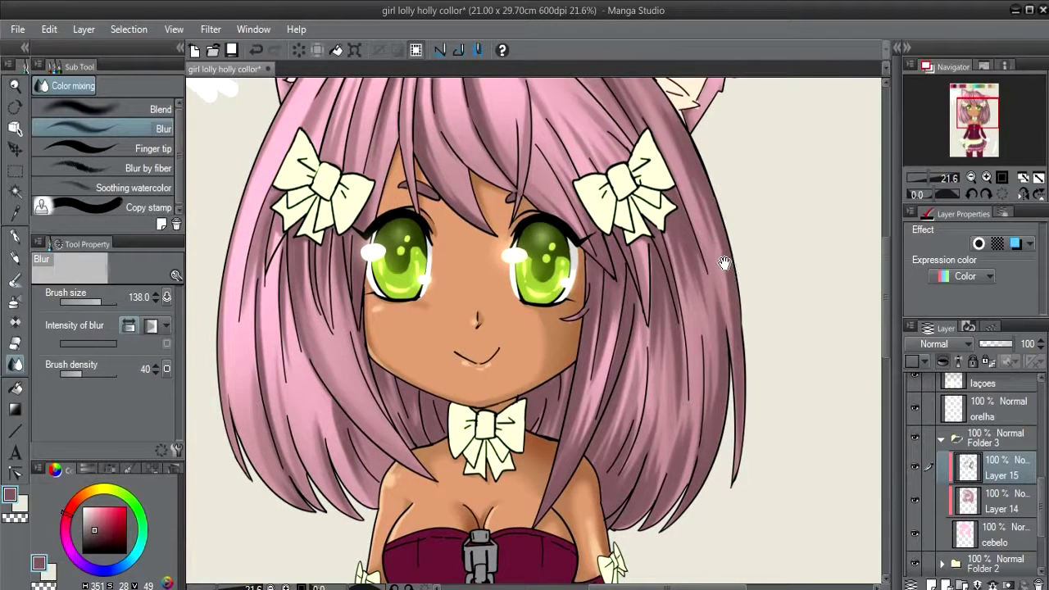
{"action": "left_click_drag", "start_coordinate": [724, 263], "coordinate": [745, 432]}
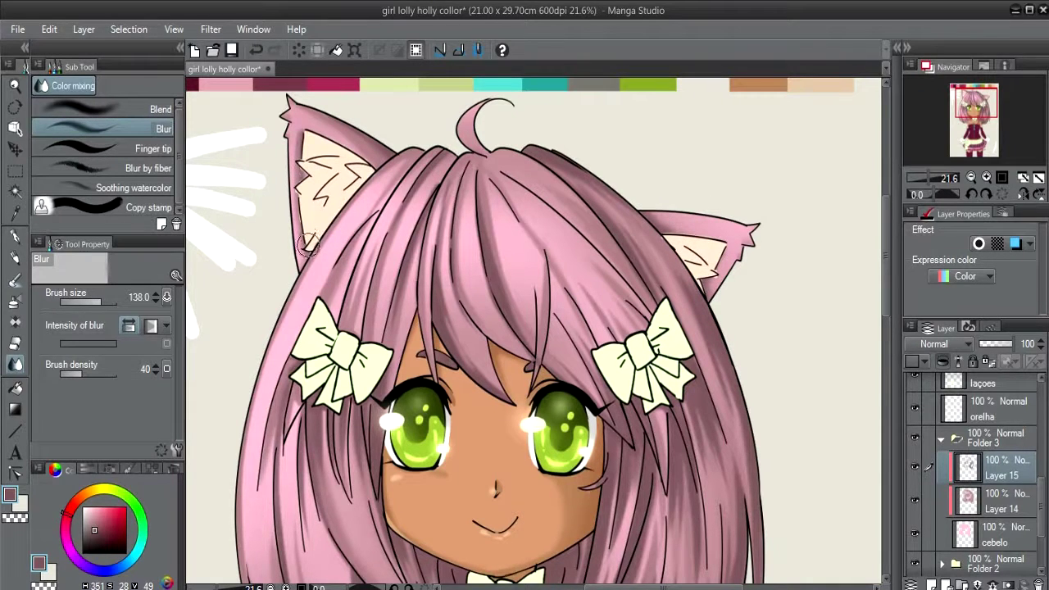
- Fit the figure to the screen, then zoom in to 15.1% centred on the head
{"action": "scroll", "coordinate": [308, 238], "scroll_direction": "down", "scroll_amount": 1}
{"action": "scroll", "coordinate": [295, 245], "scroll_direction": "down", "scroll_amount": 1}
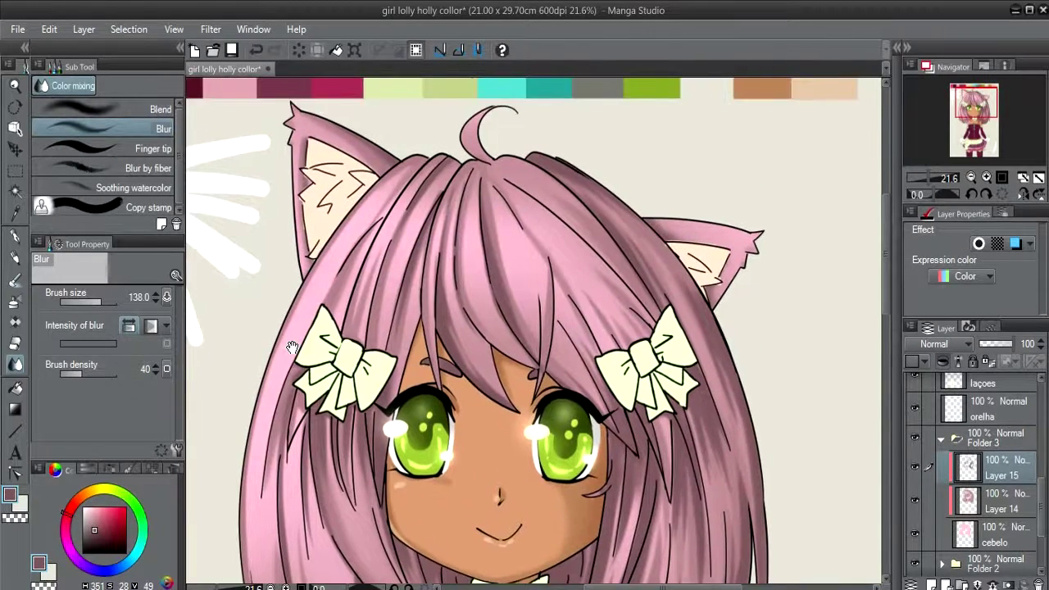
{"action": "scroll", "coordinate": [309, 344], "scroll_direction": "down", "scroll_amount": 1}
{"action": "scroll", "coordinate": [310, 342], "scroll_direction": "down", "scroll_amount": 1}
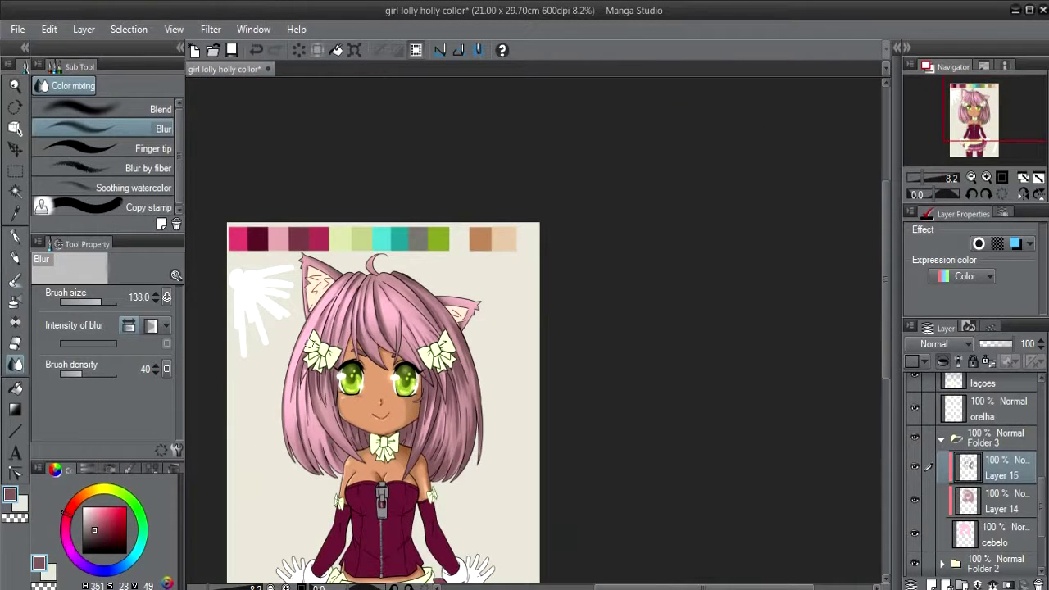
{"action": "left_click", "coordinate": [1023, 177]}
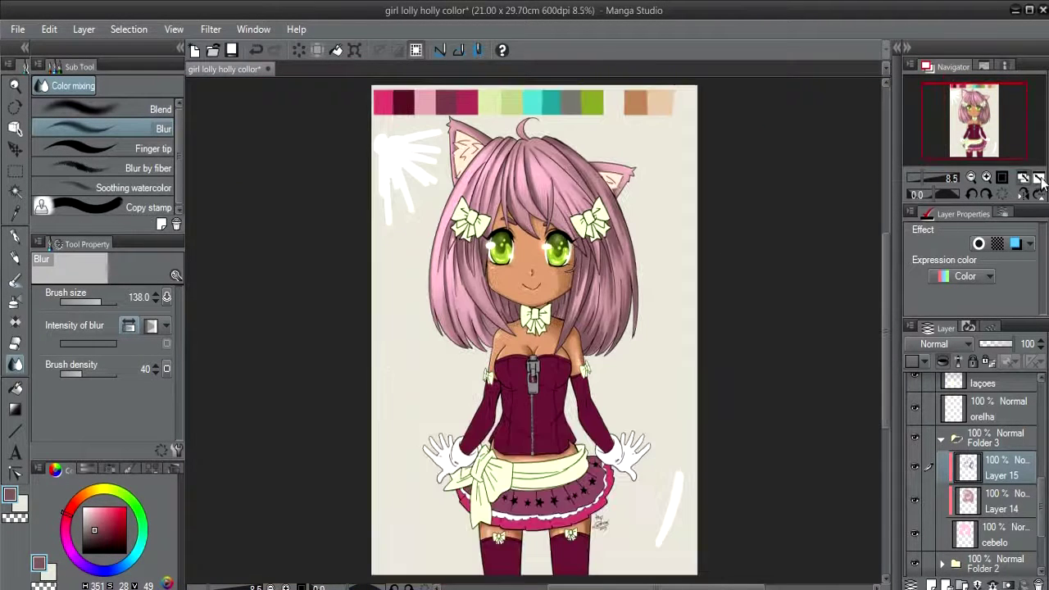
{"action": "scroll", "coordinate": [515, 167], "scroll_direction": "up", "scroll_amount": 1}
{"action": "scroll", "coordinate": [515, 167], "scroll_direction": "up", "scroll_amount": 2}
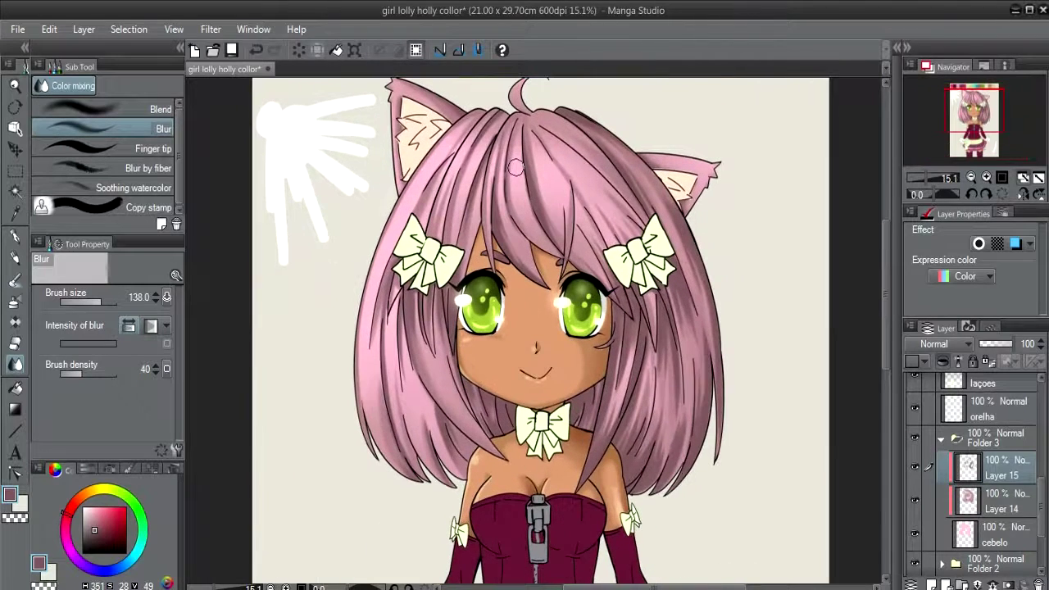
{"action": "left_click_drag", "start_coordinate": [515, 168], "coordinate": [507, 173]}
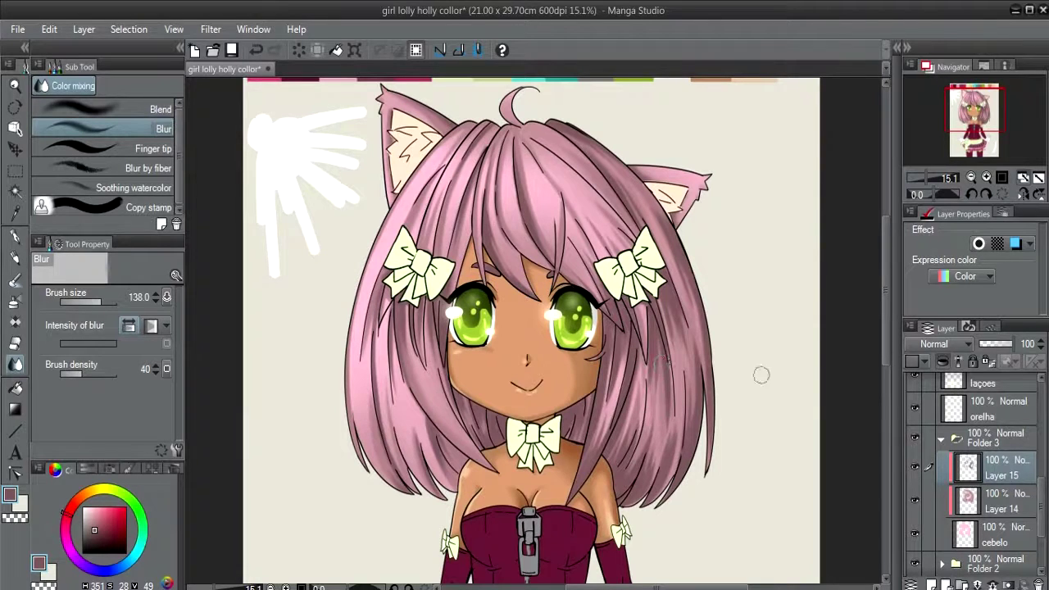
- Add Layer 16 in Screen mode, clipped to the layer below, and eyedrop the light hair pink
{"action": "left_click", "coordinate": [933, 584]}
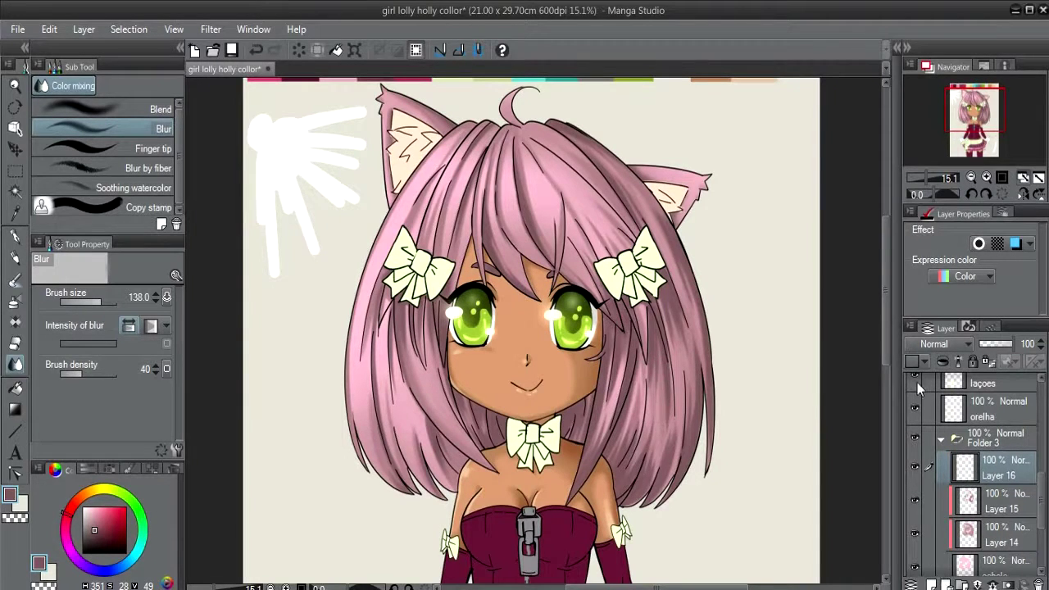
{"action": "left_click", "coordinate": [934, 344]}
{"action": "left_click", "coordinate": [938, 199]}
{"action": "left_click", "coordinate": [942, 362]}
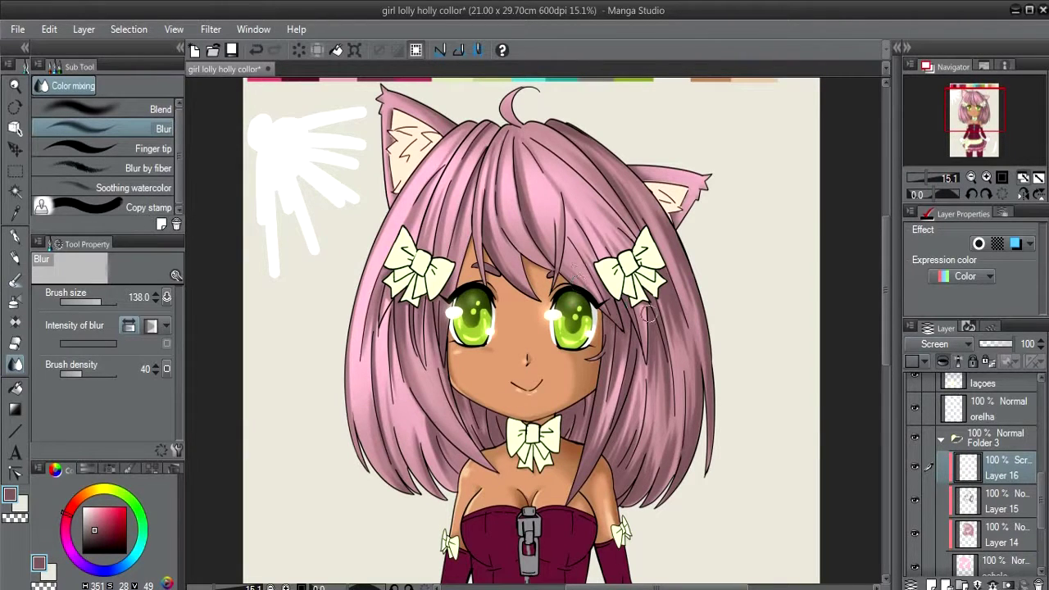
{"action": "left_click", "coordinate": [913, 465]}
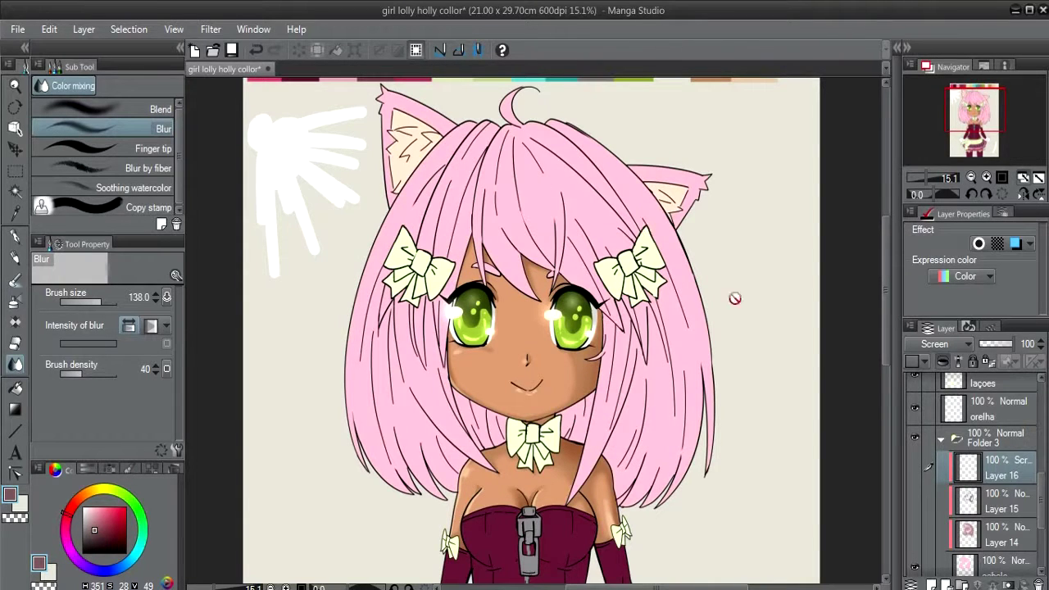
{"action": "left_click", "coordinate": [916, 466]}
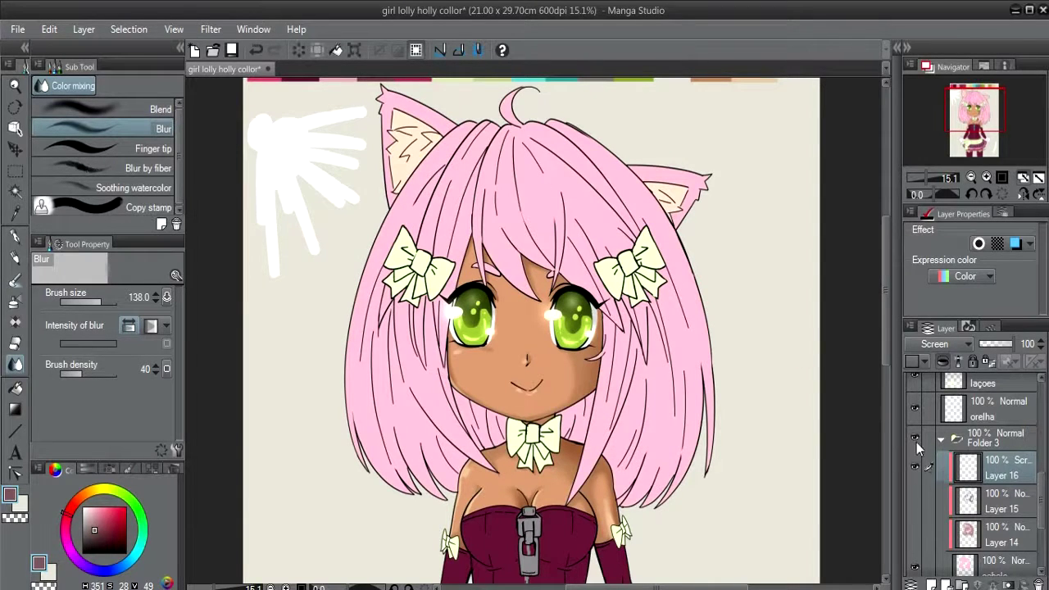
{"action": "left_click", "coordinate": [541, 187], "text": "alt"}
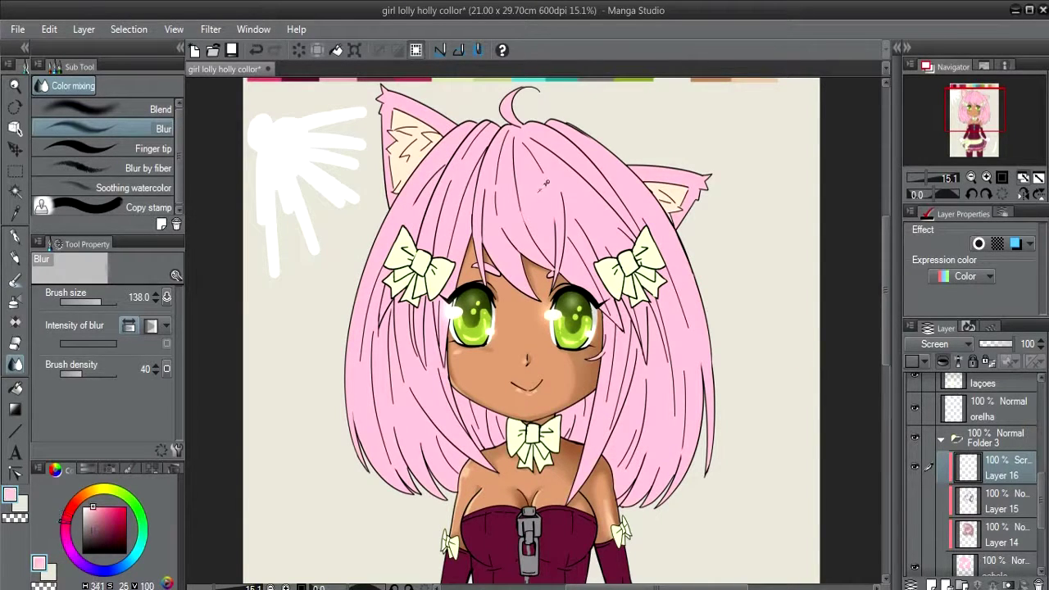
{"action": "left_click", "coordinate": [913, 557]}
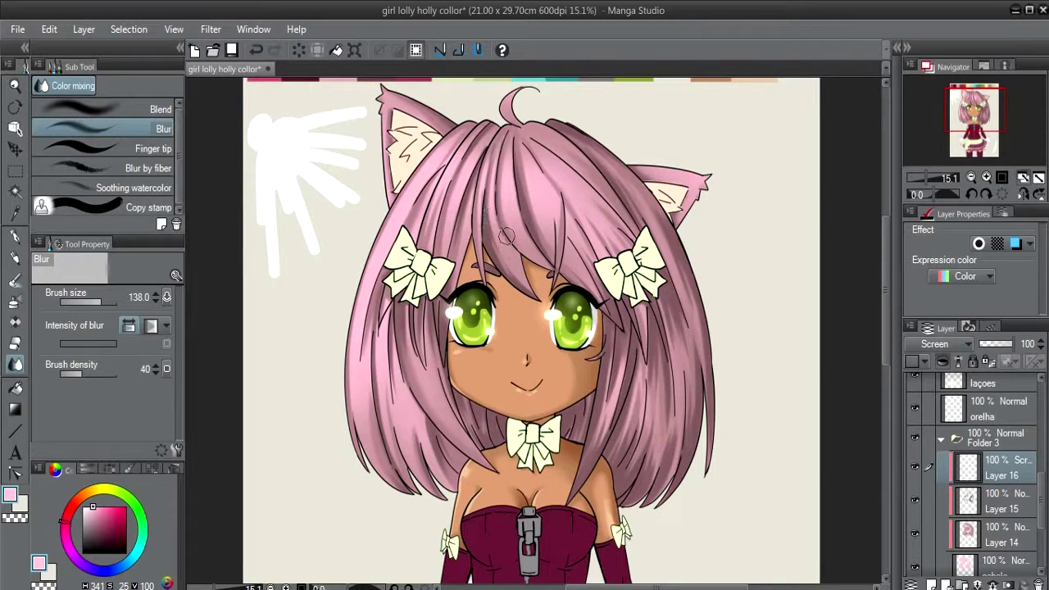
- Paint G-pen highlight streaks along the left hair edge and across the fringe
{"action": "key", "text": "p"}
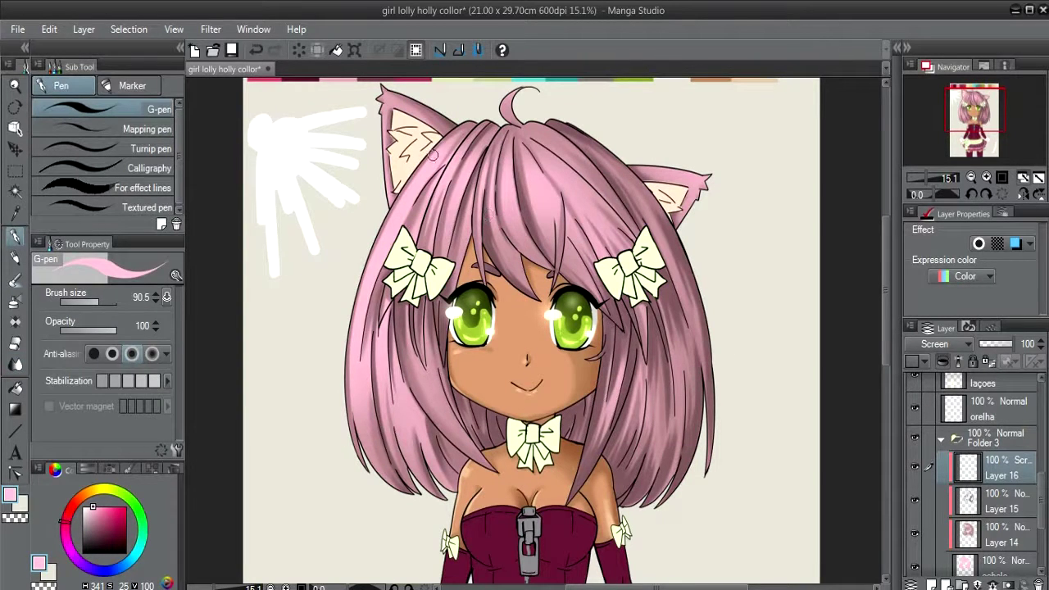
{"action": "left_click_drag", "start_coordinate": [433, 155], "coordinate": [371, 257]}
{"action": "mouse_move", "coordinate": [425, 163]}
{"action": "left_mouse_down"}
{"action": "mouse_move", "coordinate": [394, 228]}
{"action": "mouse_move", "coordinate": [403, 228]}
{"action": "left_mouse_up"}
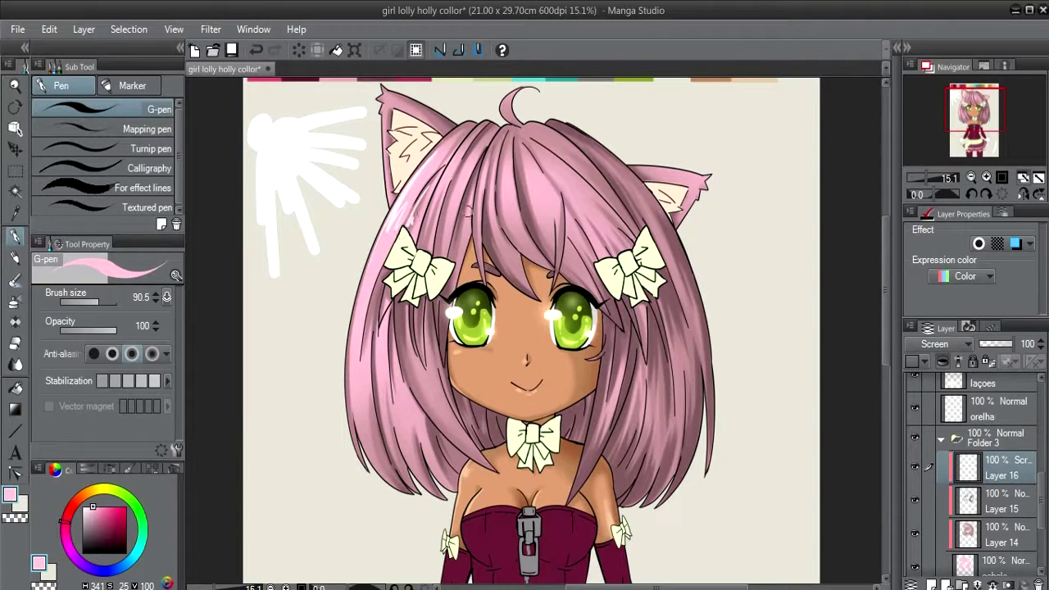
{"action": "left_click_drag", "start_coordinate": [496, 179], "coordinate": [508, 226]}
{"action": "left_click_drag", "start_coordinate": [500, 190], "coordinate": [506, 234]}
{"action": "key", "text": "ctrl+z"}
{"action": "left_click_drag", "start_coordinate": [502, 190], "coordinate": [511, 215]}
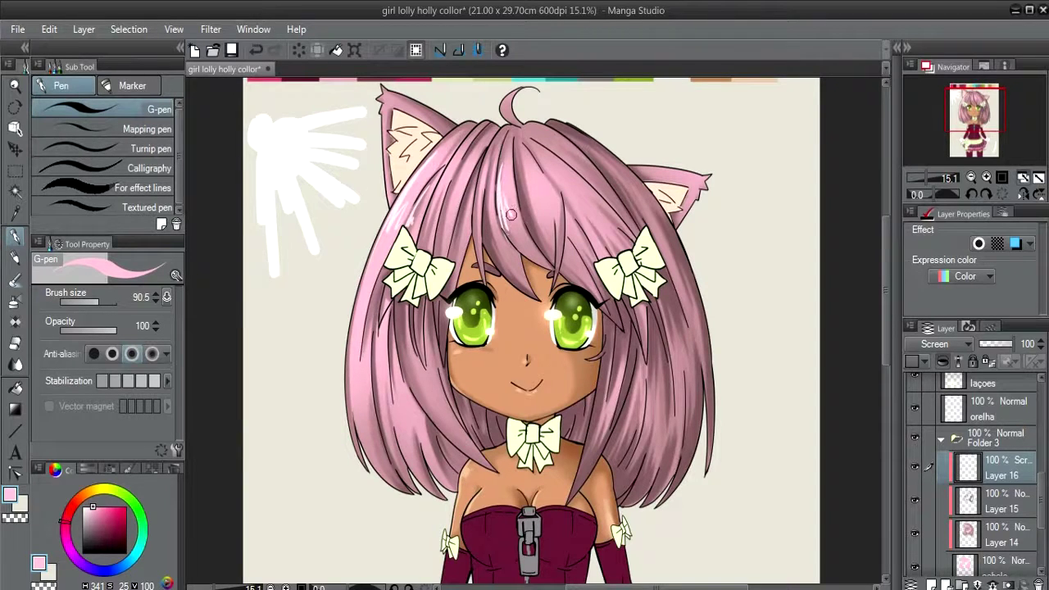
{"action": "mouse_move", "coordinate": [522, 169]}
{"action": "left_mouse_down"}
{"action": "mouse_move", "coordinate": [534, 212]}
{"action": "mouse_move", "coordinate": [564, 214]}
{"action": "left_mouse_up"}
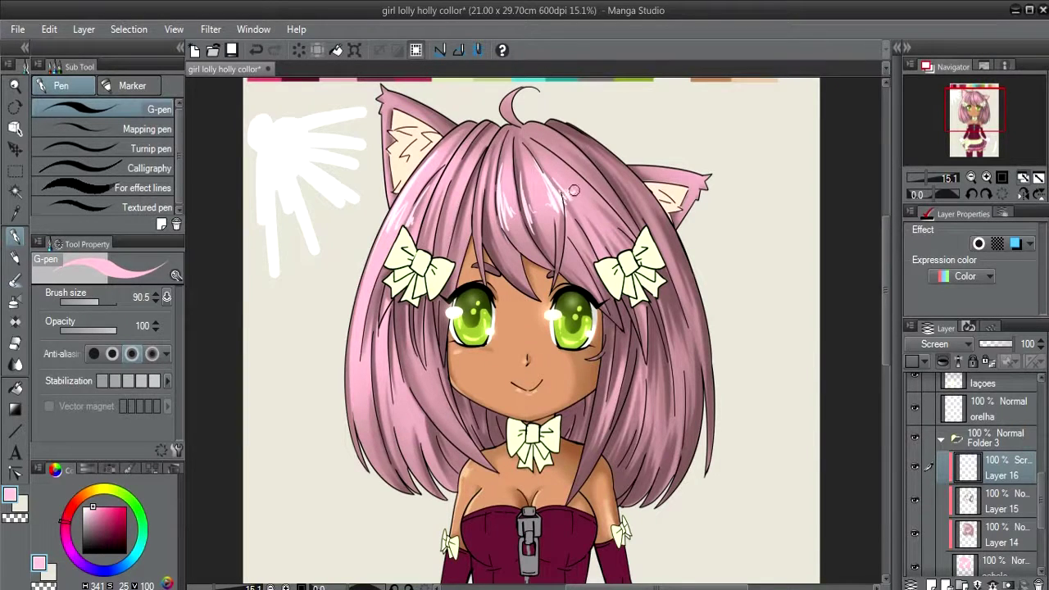
{"action": "left_click_drag", "start_coordinate": [567, 168], "coordinate": [585, 191]}
{"action": "left_click_drag", "start_coordinate": [472, 176], "coordinate": [468, 195]}
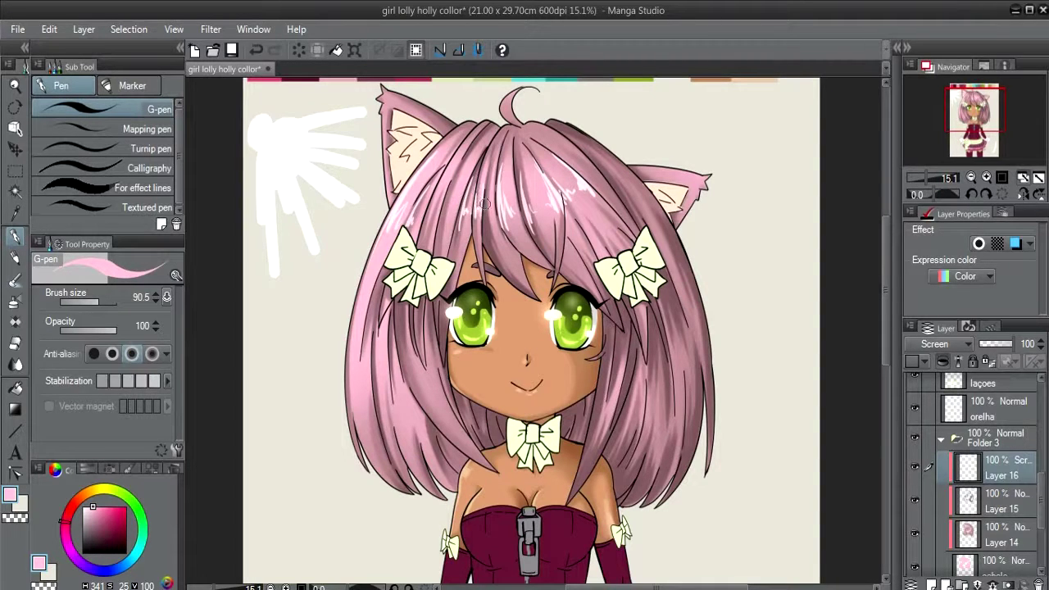
{"action": "mouse_move", "coordinate": [464, 171]}
{"action": "left_mouse_down"}
{"action": "mouse_move", "coordinate": [453, 212]}
{"action": "mouse_move", "coordinate": [430, 217]}
{"action": "left_mouse_up"}
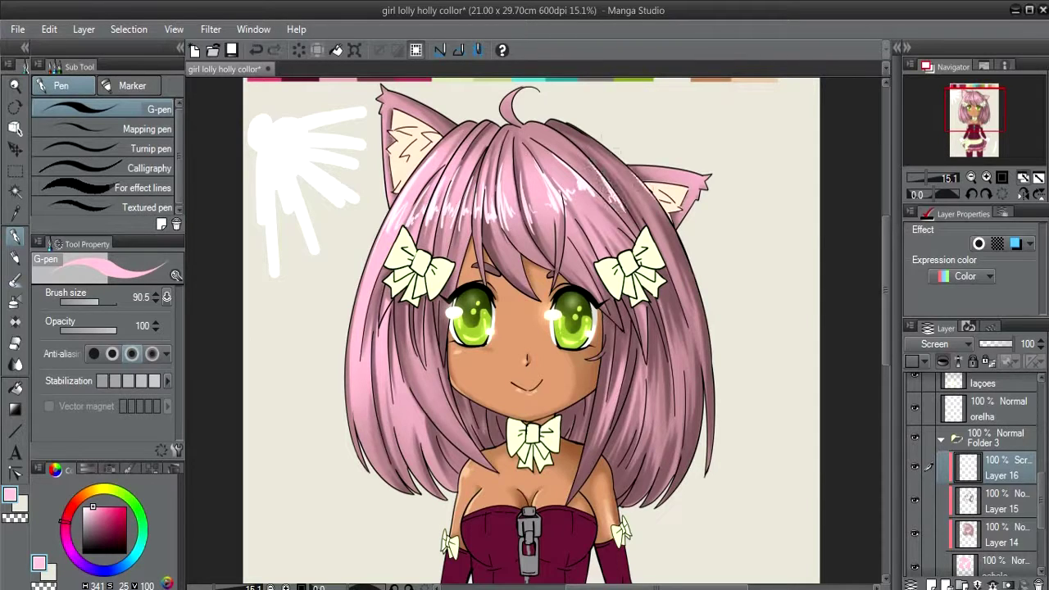
- Add highlight streaks near the right ear and on the lower left and right hair
{"action": "mouse_move", "coordinate": [607, 141]}
{"action": "left_mouse_down"}
{"action": "mouse_move", "coordinate": [630, 168]}
{"action": "mouse_move", "coordinate": [632, 203]}
{"action": "mouse_move", "coordinate": [633, 194]}
{"action": "left_mouse_up"}
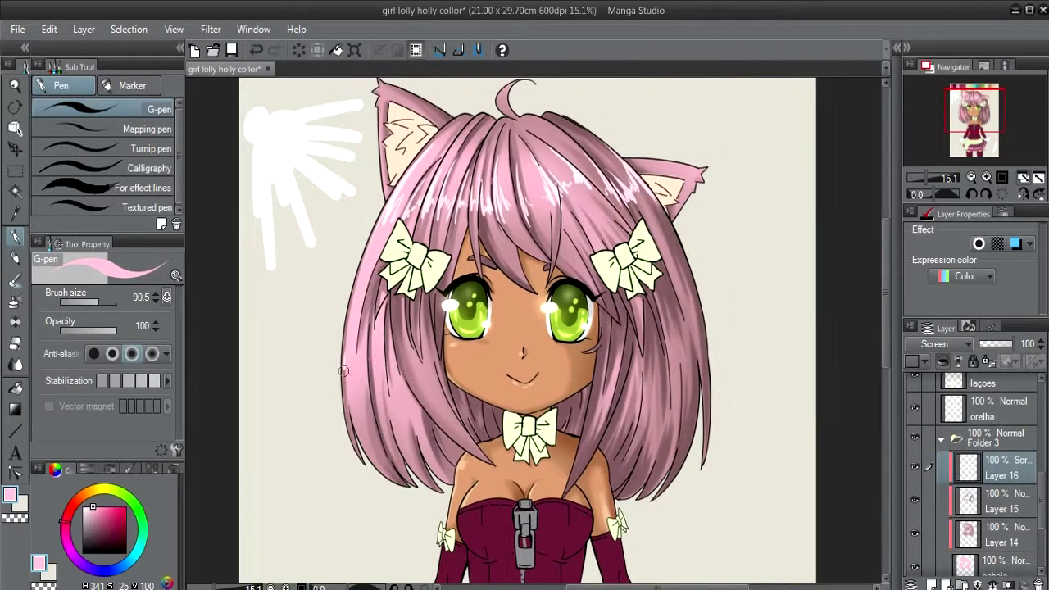
{"action": "mouse_move", "coordinate": [344, 370]}
{"action": "left_mouse_down"}
{"action": "mouse_move", "coordinate": [347, 410]}
{"action": "mouse_move", "coordinate": [365, 410]}
{"action": "mouse_move", "coordinate": [377, 385]}
{"action": "mouse_move", "coordinate": [400, 419]}
{"action": "mouse_move", "coordinate": [418, 424]}
{"action": "left_mouse_up"}
{"action": "left_click_drag", "start_coordinate": [409, 373], "coordinate": [432, 407]}
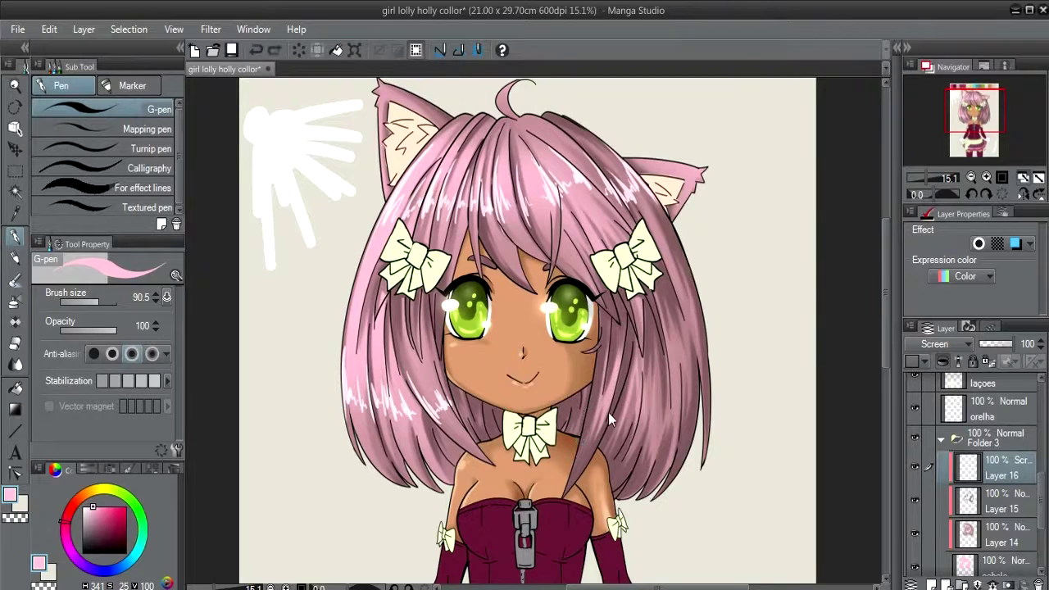
{"action": "left_click_drag", "start_coordinate": [598, 413], "coordinate": [582, 451]}
{"action": "left_click_drag", "start_coordinate": [591, 425], "coordinate": [593, 441]}
{"action": "left_click_drag", "start_coordinate": [695, 396], "coordinate": [685, 445]}
{"action": "key", "text": "ctrl+z"}
{"action": "mouse_move", "coordinate": [690, 378]}
{"action": "left_mouse_down"}
{"action": "mouse_move", "coordinate": [675, 423]}
{"action": "mouse_move", "coordinate": [670, 406]}
{"action": "left_mouse_up"}
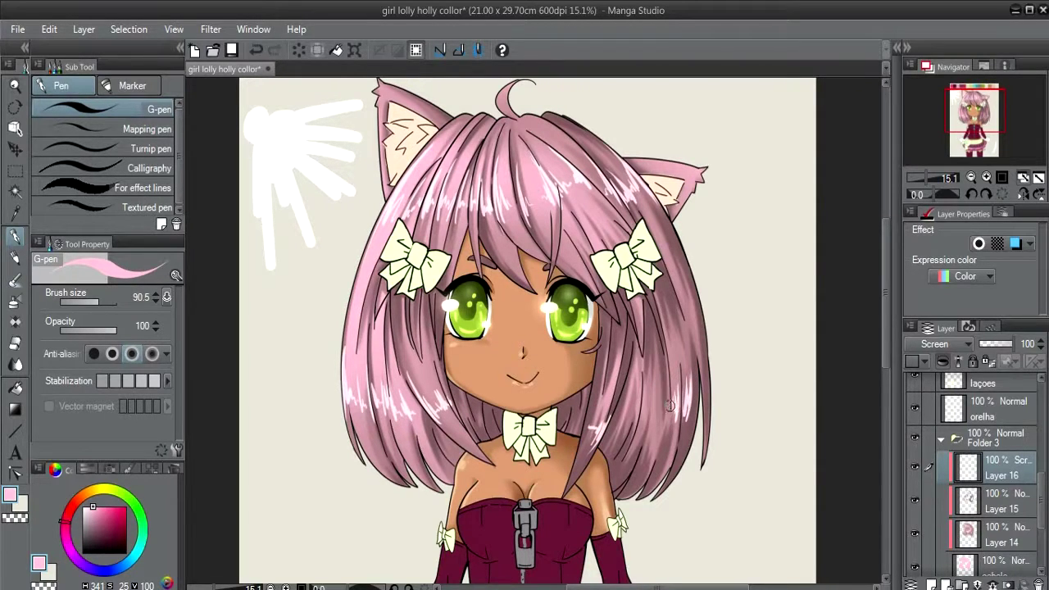
{"action": "mouse_move", "coordinate": [652, 367]}
{"action": "left_mouse_down"}
{"action": "mouse_move", "coordinate": [644, 422]}
{"action": "mouse_move", "coordinate": [635, 400]}
{"action": "mouse_move", "coordinate": [621, 424]}
{"action": "mouse_move", "coordinate": [608, 409]}
{"action": "mouse_move", "coordinate": [619, 406]}
{"action": "left_mouse_up"}
{"action": "key", "text": "ctrl+z"}
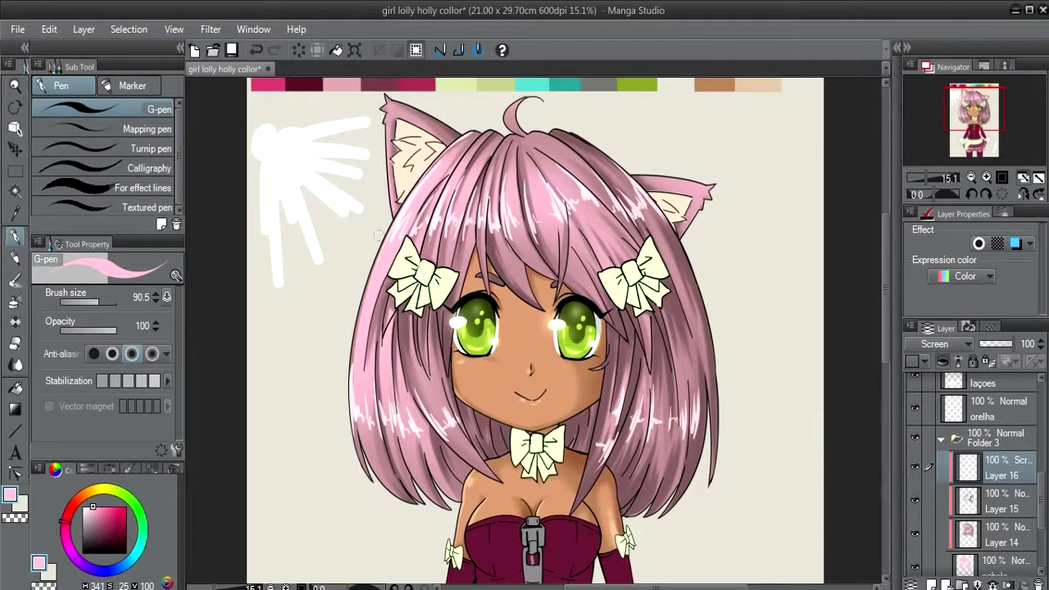
- Add highlights along the left hair edge and the right ear's top edge
{"action": "left_click_drag", "start_coordinate": [366, 288], "coordinate": [353, 366]}
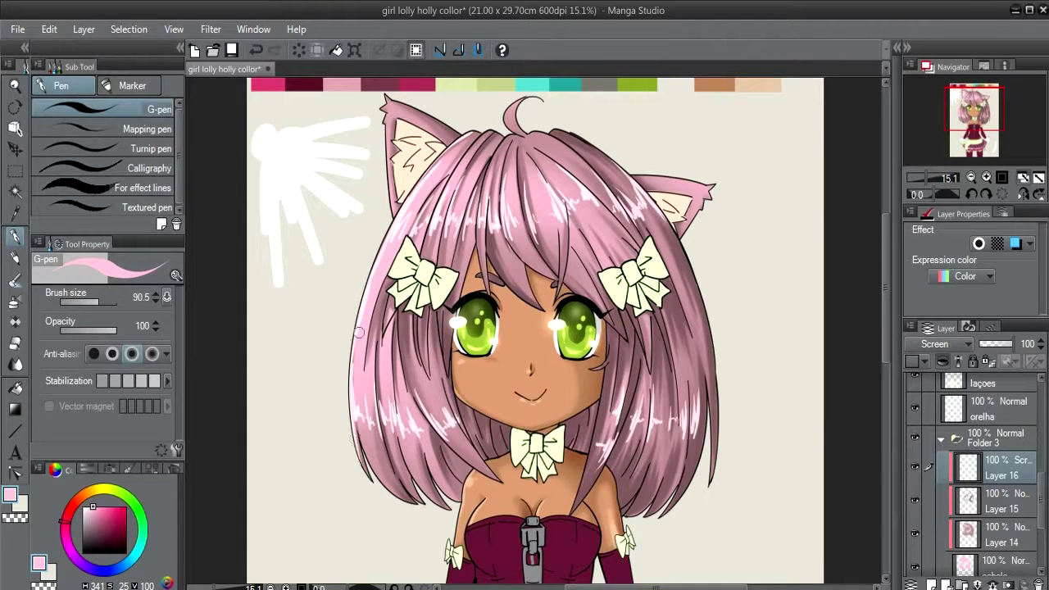
{"action": "left_click_drag", "start_coordinate": [359, 331], "coordinate": [355, 406]}
{"action": "key", "text": "ctrl+z"}
{"action": "left_click_drag", "start_coordinate": [361, 331], "coordinate": [357, 426]}
{"action": "left_click_drag", "start_coordinate": [370, 303], "coordinate": [361, 394]}
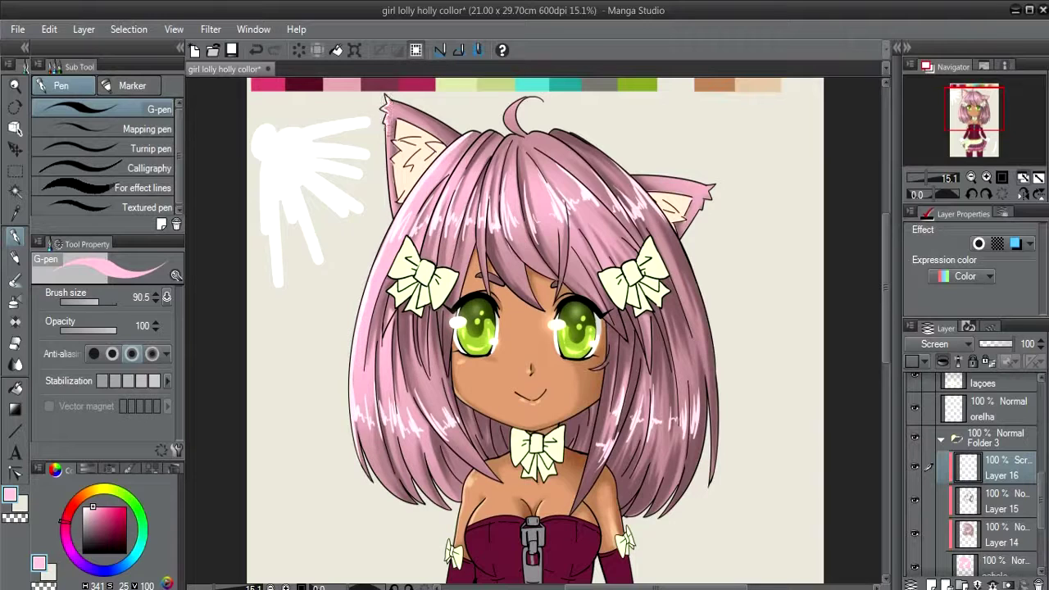
{"action": "left_click_drag", "start_coordinate": [384, 100], "coordinate": [391, 205]}
{"action": "key", "text": "ctrl+z"}
{"action": "left_click_drag", "start_coordinate": [697, 194], "coordinate": [628, 171]}
- Redraw a short highlight streak on the top of the hair
{"action": "left_click_drag", "start_coordinate": [514, 130], "coordinate": [489, 178]}
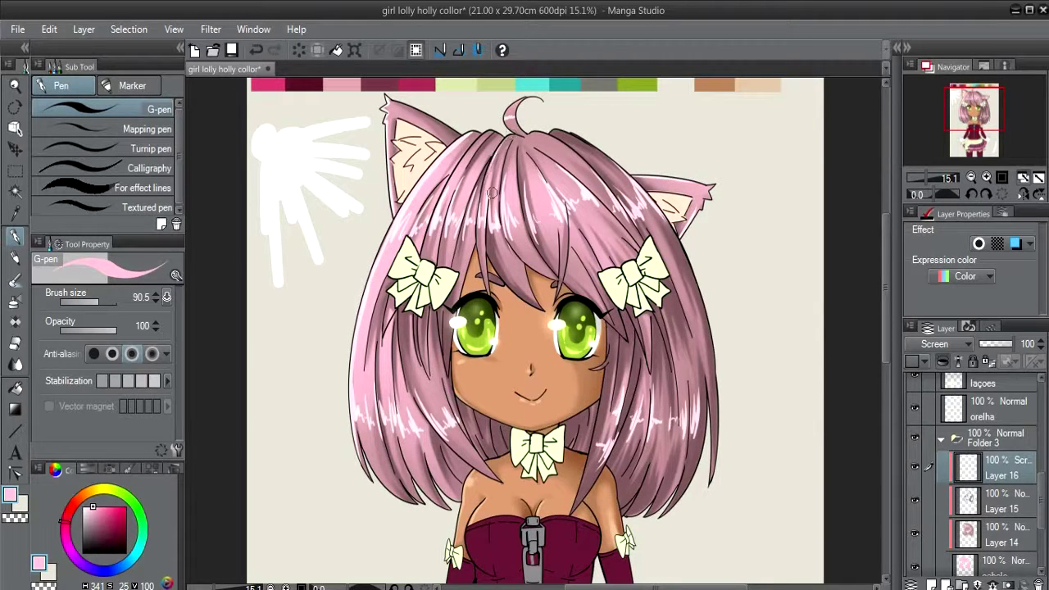
{"action": "left_click_drag", "start_coordinate": [506, 137], "coordinate": [485, 185]}
{"action": "key", "text": "ctrl+z"}
{"action": "left_click_drag", "start_coordinate": [502, 141], "coordinate": [479, 235]}
{"action": "key", "text": "ctrl+z"}
{"action": "left_click_drag", "start_coordinate": [492, 157], "coordinate": [478, 254]}
{"action": "key", "text": "ctrl+z"}
{"action": "left_click_drag", "start_coordinate": [492, 169], "coordinate": [477, 210]}
- Add more top-hair highlights and a streak on the centre fringe
{"action": "left_click_drag", "start_coordinate": [508, 141], "coordinate": [500, 195]}
{"action": "left_click_drag", "start_coordinate": [522, 143], "coordinate": [534, 228]}
{"action": "key", "text": "ctrl+z"}
{"action": "mouse_move", "coordinate": [521, 138]}
{"action": "left_mouse_down"}
{"action": "mouse_move", "coordinate": [532, 245]}
{"action": "mouse_move", "coordinate": [531, 232]}
{"action": "left_mouse_up"}
{"action": "key", "text": "ctrl+z"}
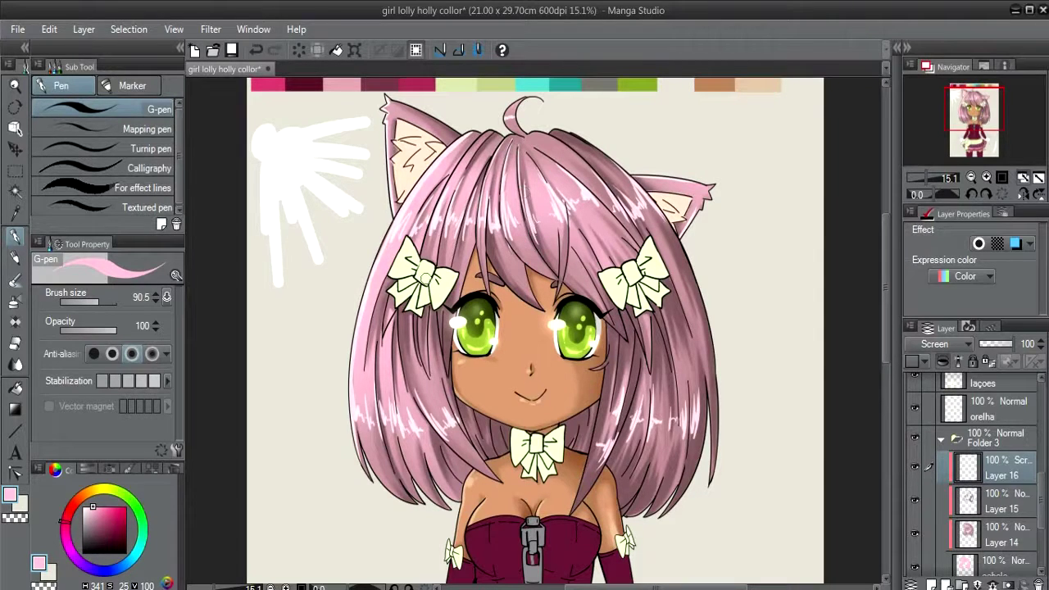
{"action": "left_click_drag", "start_coordinate": [445, 194], "coordinate": [382, 338]}
{"action": "key", "text": "ctrl+z"}
{"action": "left_click_drag", "start_coordinate": [456, 268], "coordinate": [479, 176]}
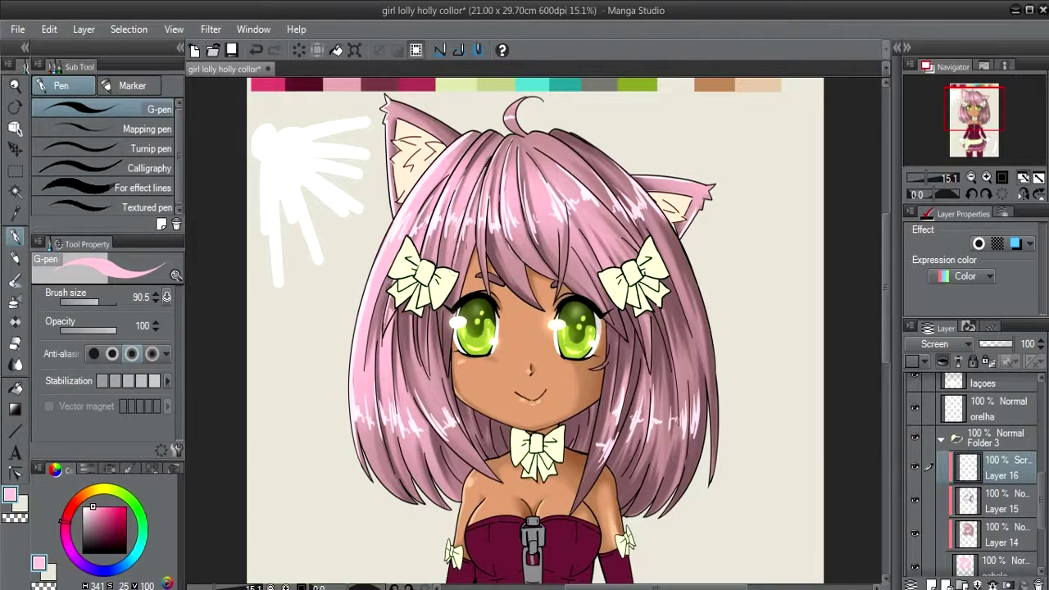
- Add a thin centre-hair highlight and lower Layer 16's opacity to 95%
{"action": "left_click_drag", "start_coordinate": [576, 291], "coordinate": [543, 291]}
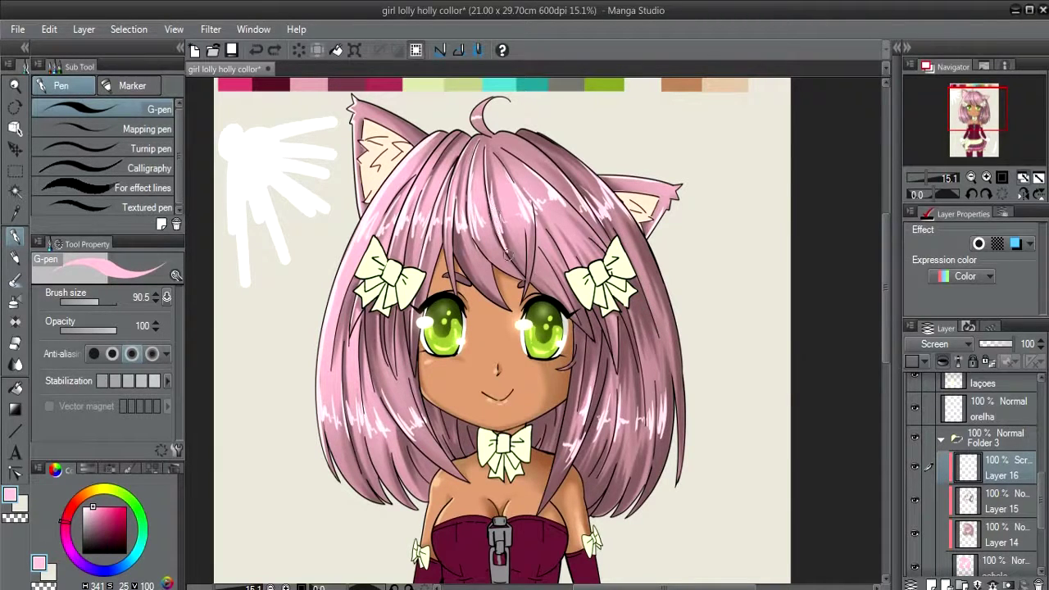
{"action": "left_click_drag", "start_coordinate": [491, 211], "coordinate": [545, 293]}
{"action": "key", "text": "ctrl+z"}
{"action": "key", "text": "ctrl+z"}
{"action": "left_click_drag", "start_coordinate": [470, 233], "coordinate": [510, 274]}
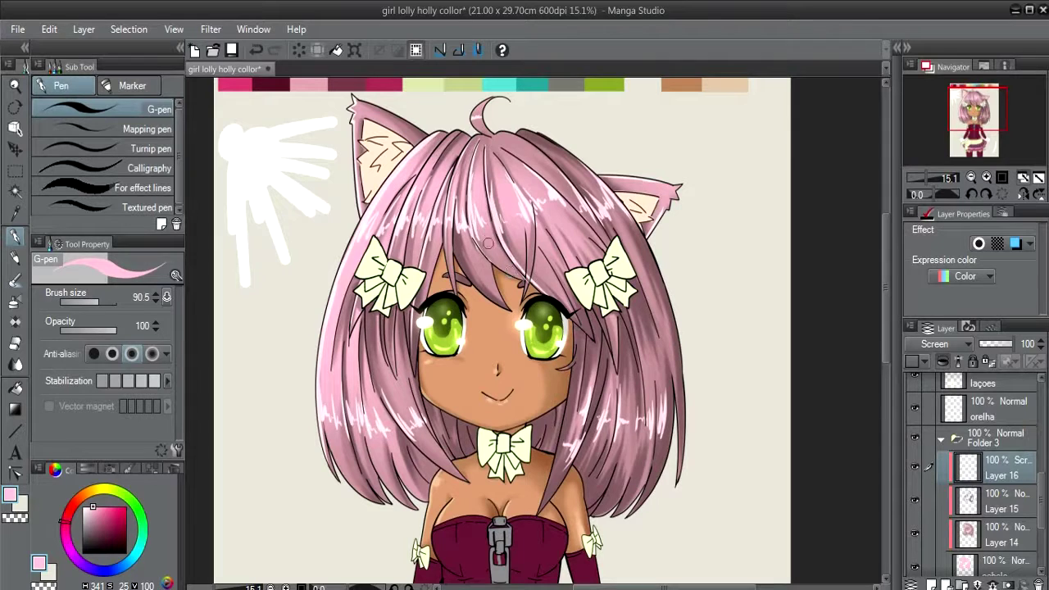
{"action": "key", "text": "ctrl+z"}
{"action": "key", "text": "e"}
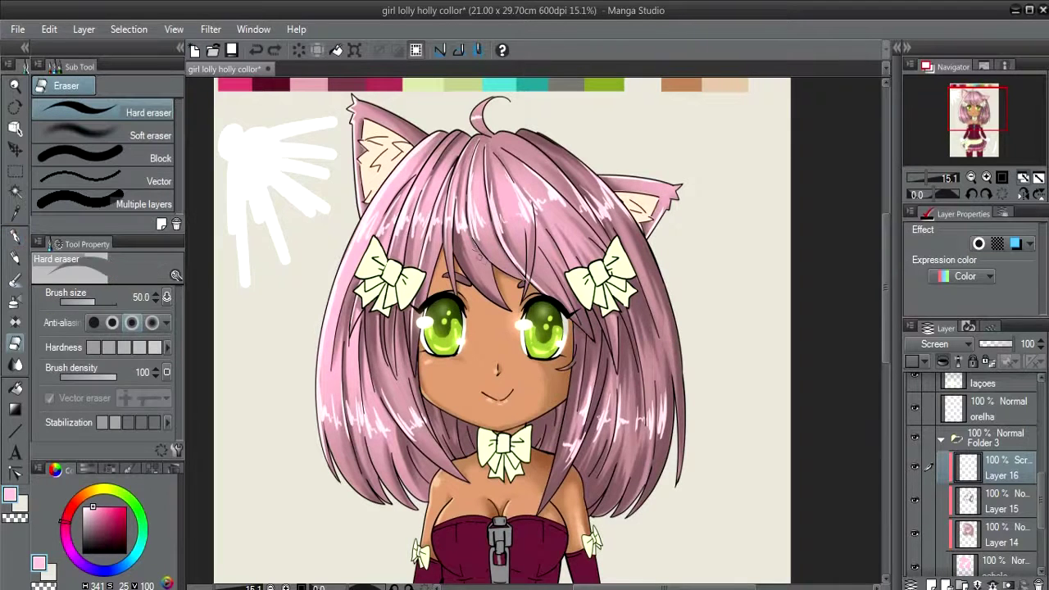
{"action": "key", "text": "p"}
{"action": "left_click_drag", "start_coordinate": [529, 287], "coordinate": [524, 215]}
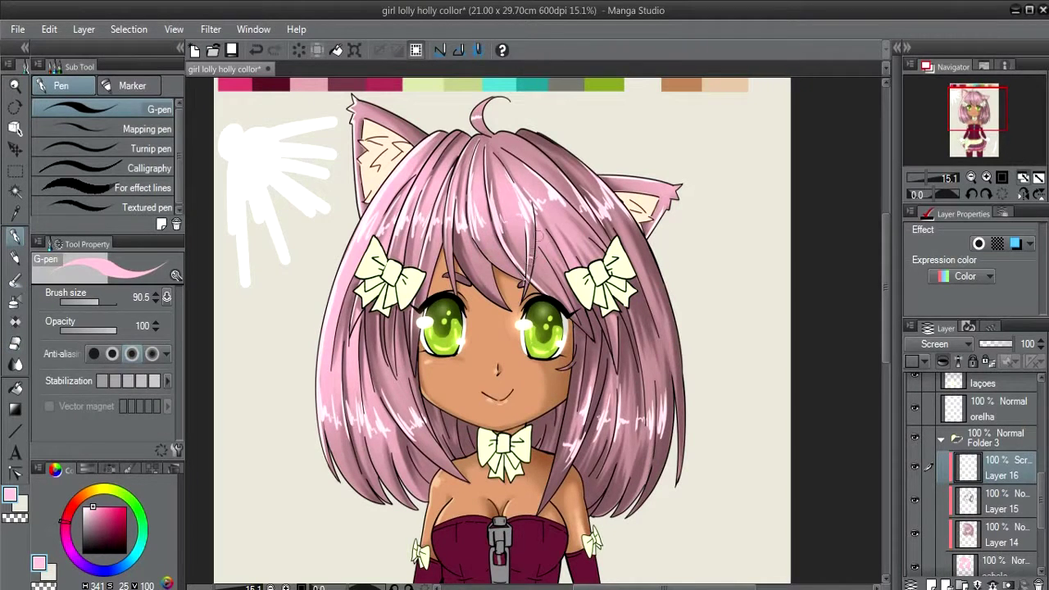
{"action": "left_click_drag", "start_coordinate": [603, 333], "coordinate": [575, 319]}
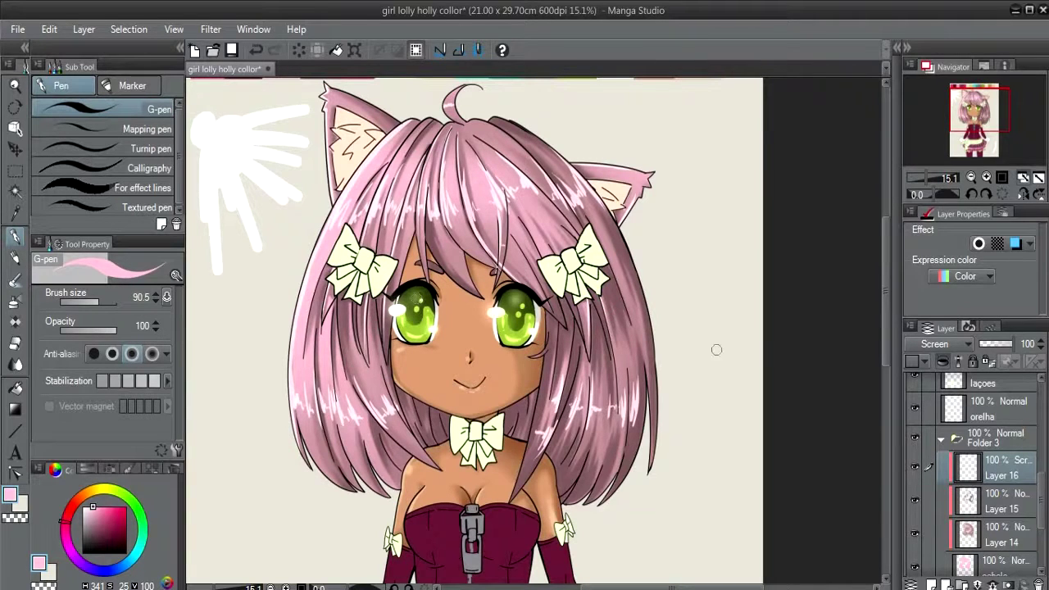
{"action": "mouse_move", "coordinate": [1014, 345]}
{"action": "left_mouse_down"}
{"action": "mouse_move", "coordinate": [1001, 345]}
{"action": "mouse_move", "coordinate": [1011, 348]}
{"action": "left_mouse_up"}
{"action": "mouse_move", "coordinate": [492, 339]}
{"action": "left_mouse_down"}
{"action": "mouse_move", "coordinate": [490, 316]}
{"action": "mouse_move", "coordinate": [497, 334]}
{"action": "left_mouse_up"}
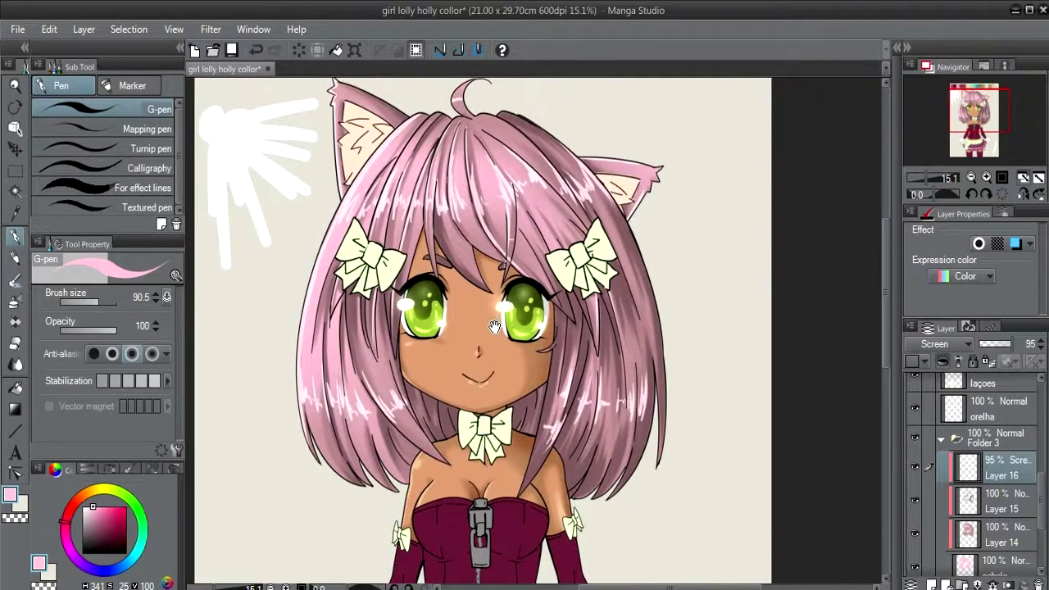
- Blur the left and top hair highlight streaks with a large density-10 Blur brush
{"action": "left_click", "coordinate": [16, 363]}
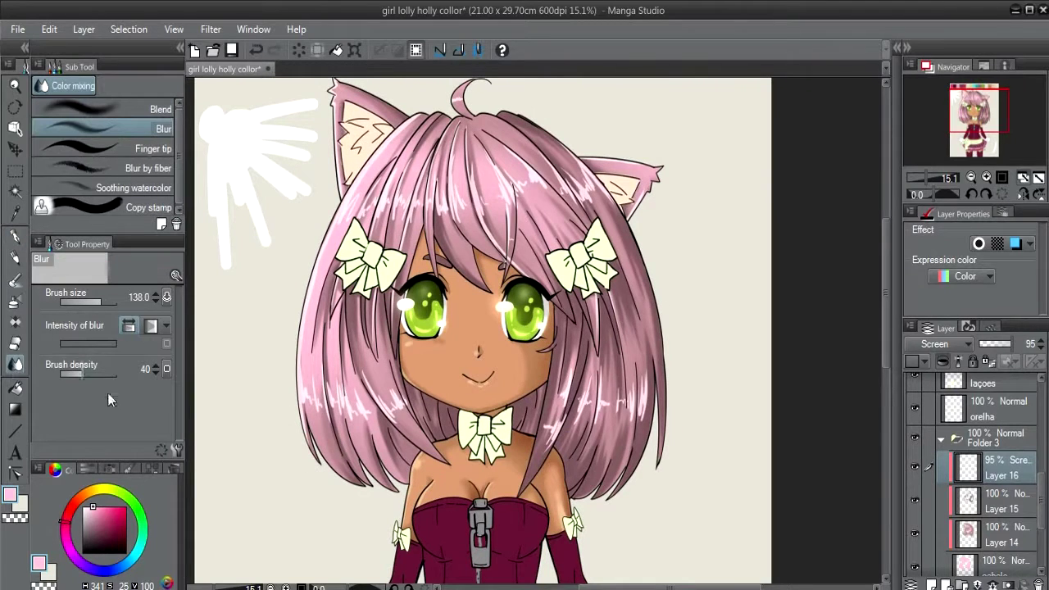
{"action": "left_click_drag", "start_coordinate": [67, 371], "coordinate": [96, 364]}
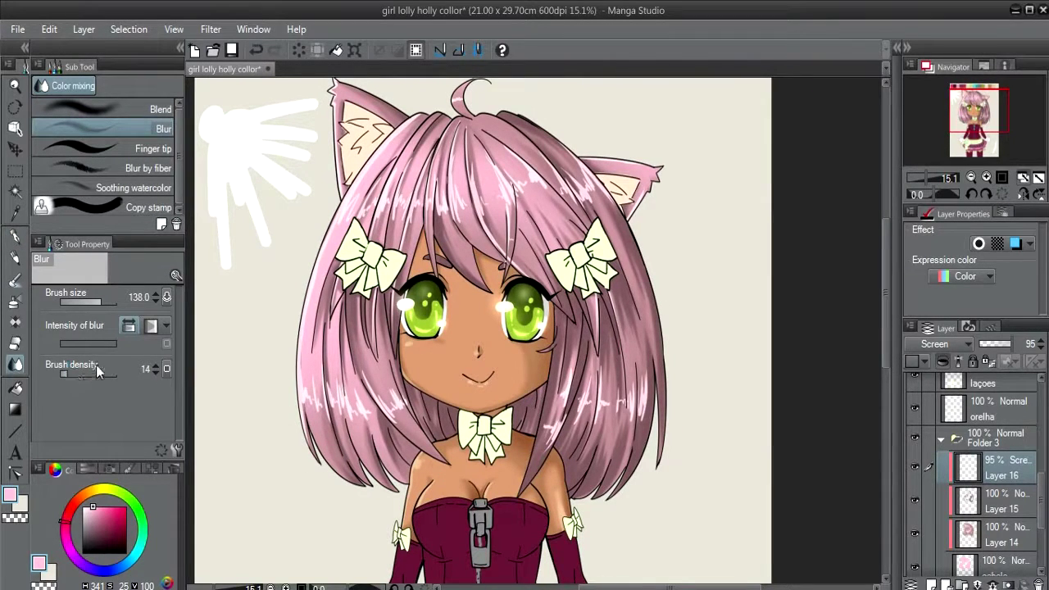
{"action": "left_click", "coordinate": [156, 372]}
{"action": "left_click_drag", "start_coordinate": [362, 418], "coordinate": [283, 410]}
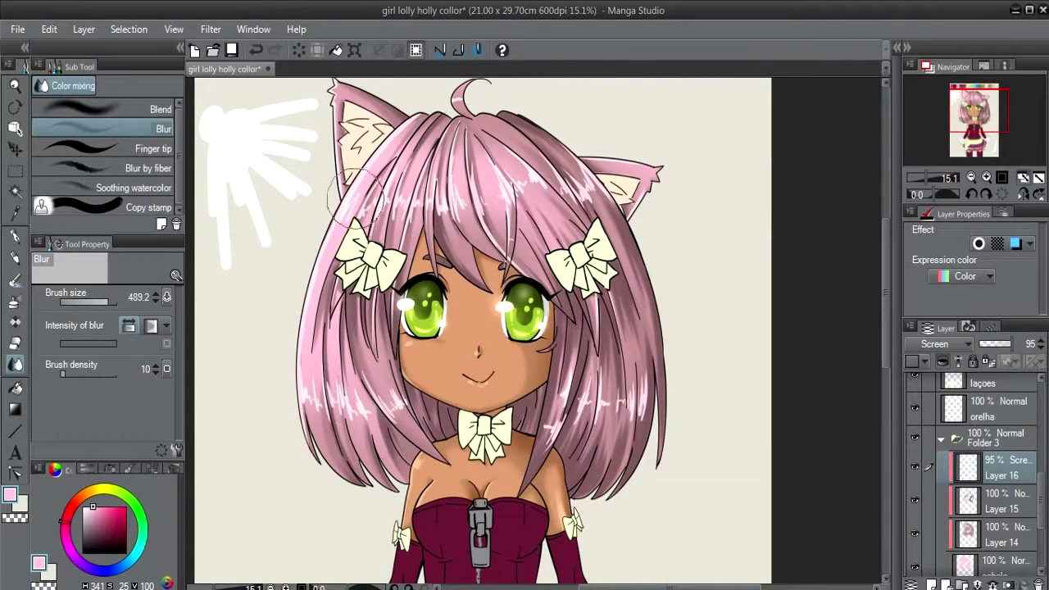
{"action": "mouse_move", "coordinate": [354, 193]}
{"action": "left_mouse_down"}
{"action": "mouse_move", "coordinate": [518, 205]}
{"action": "mouse_move", "coordinate": [527, 218]}
{"action": "left_mouse_up"}
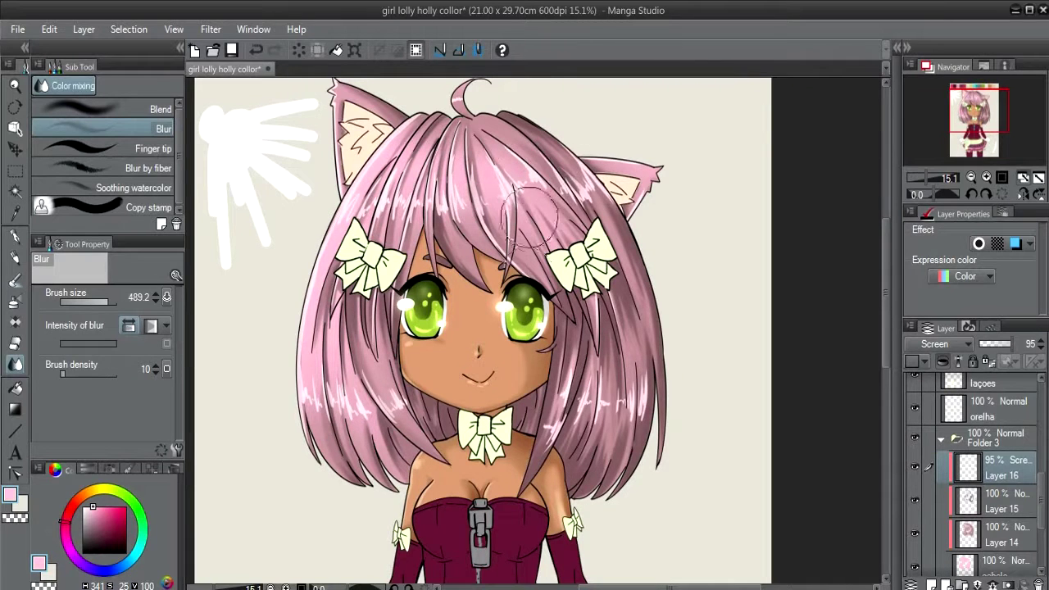
{"action": "left_click_drag", "start_coordinate": [528, 214], "coordinate": [386, 209]}
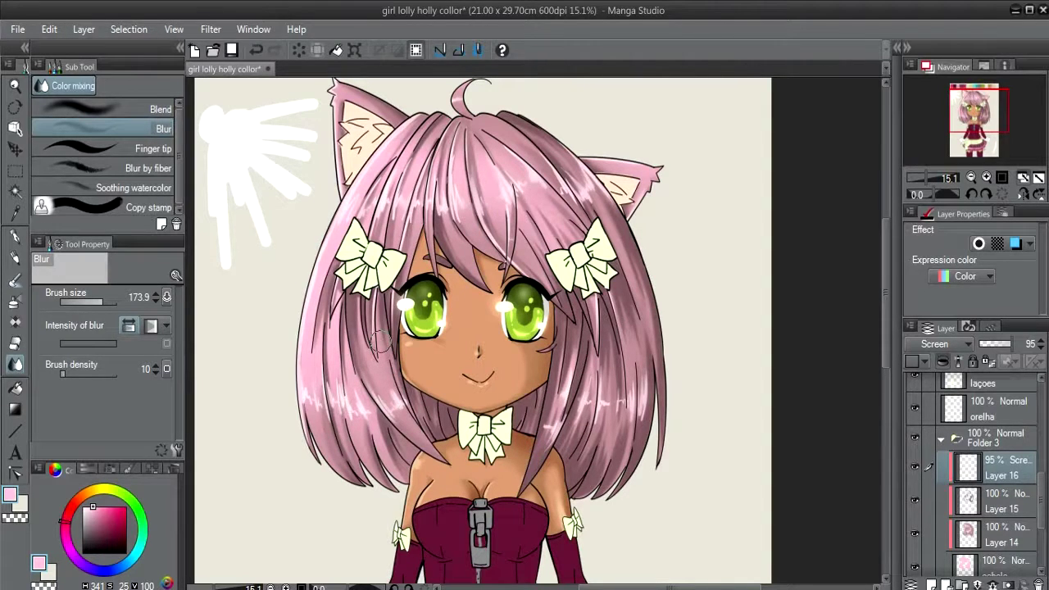
{"action": "left_click", "coordinate": [1023, 194]}
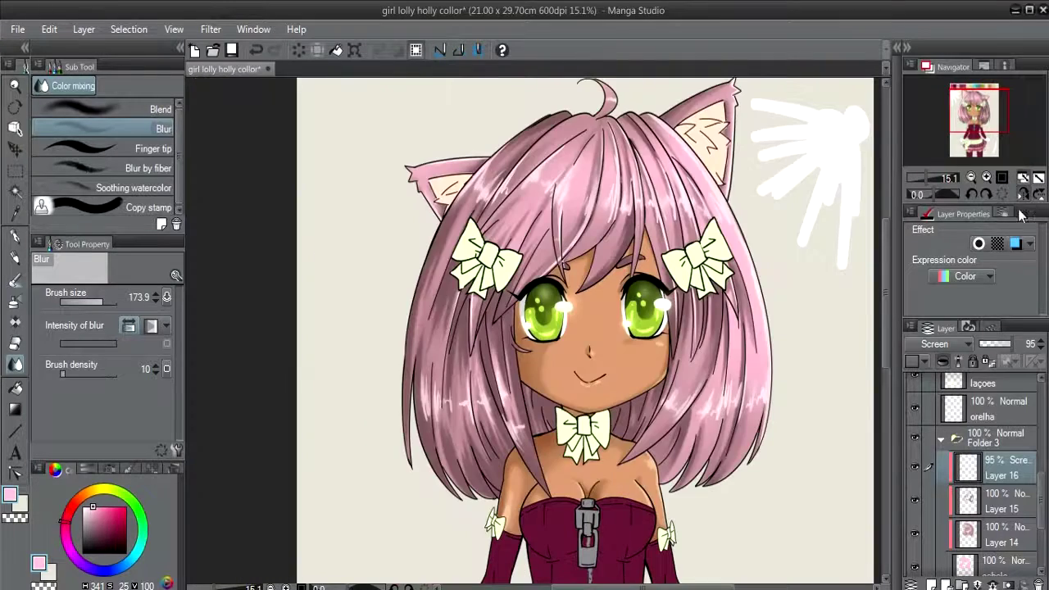
{"action": "left_click", "coordinate": [1023, 194]}
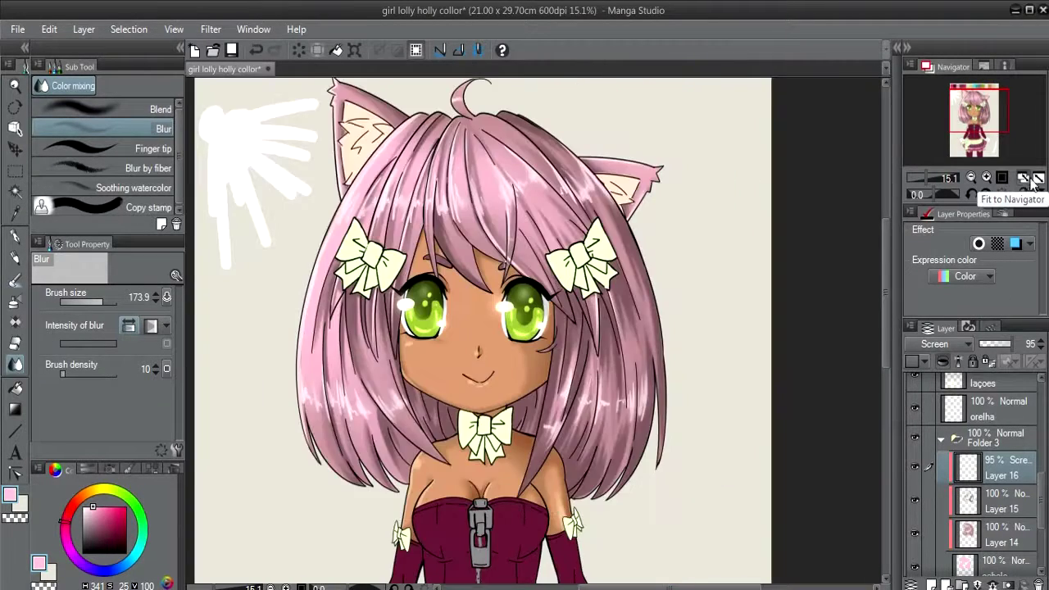
{"action": "left_click", "coordinate": [1039, 177]}
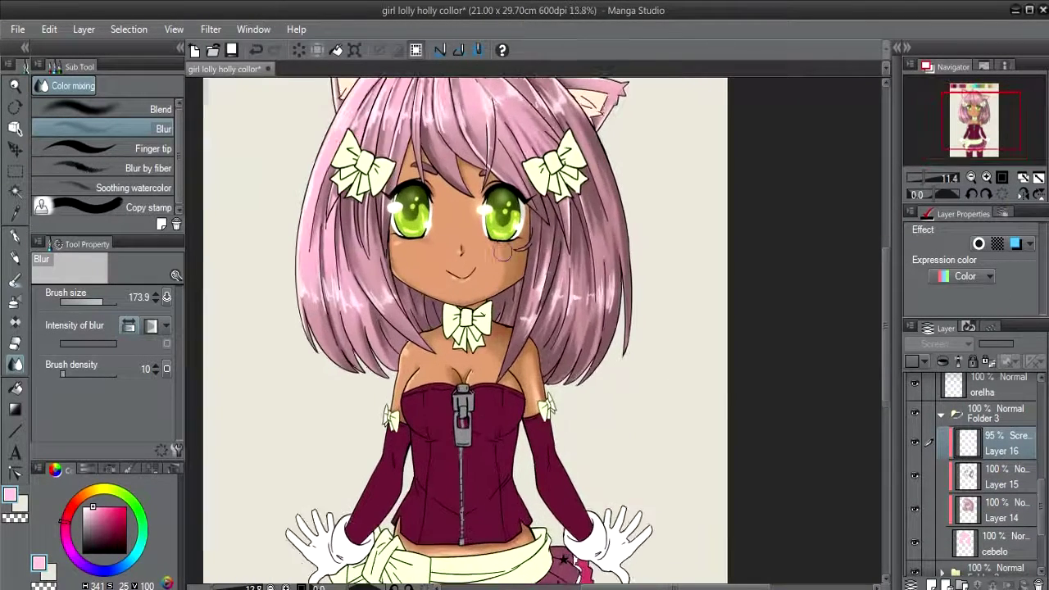
{"action": "scroll", "coordinate": [501, 246], "scroll_direction": "up", "scroll_amount": 5}
{"action": "left_click_drag", "start_coordinate": [500, 234], "coordinate": [581, 342]}
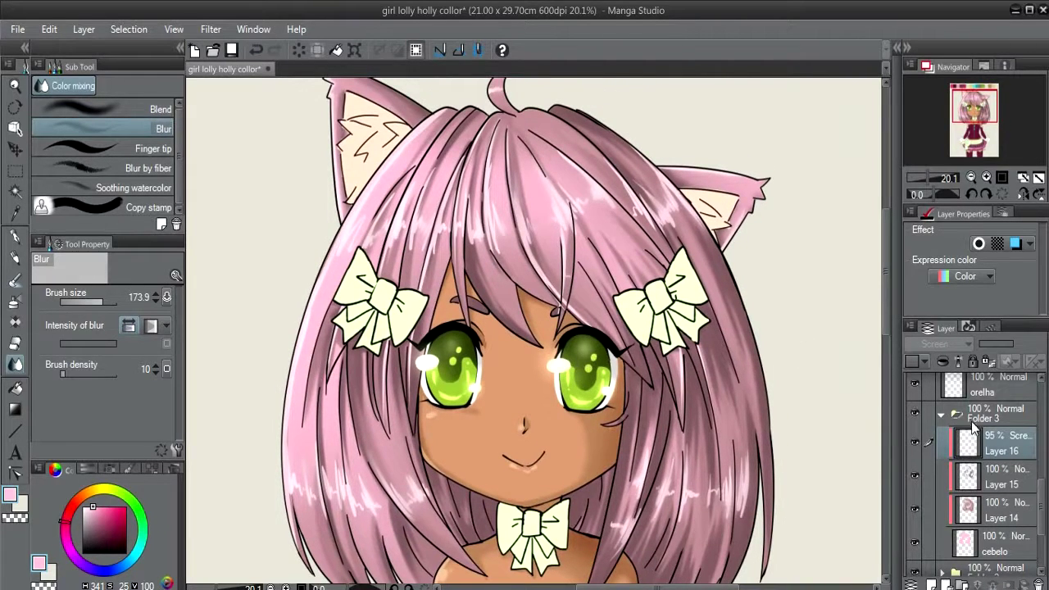
{"action": "left_click", "coordinate": [972, 417]}
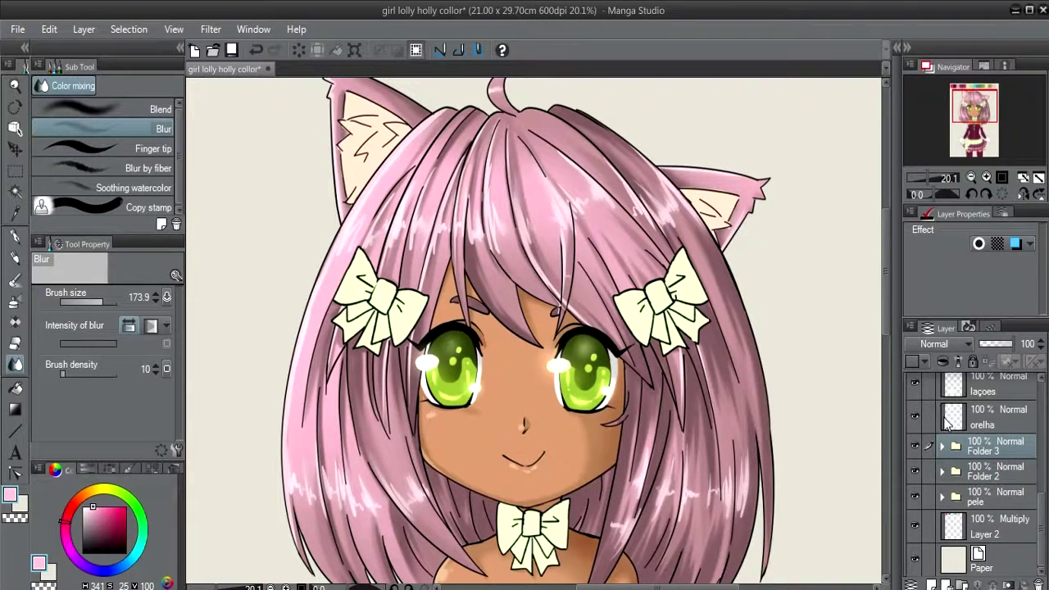
- Select the orelha layer and toggle its visibility to check the inner-ear colour
{"action": "left_click", "coordinate": [941, 447]}
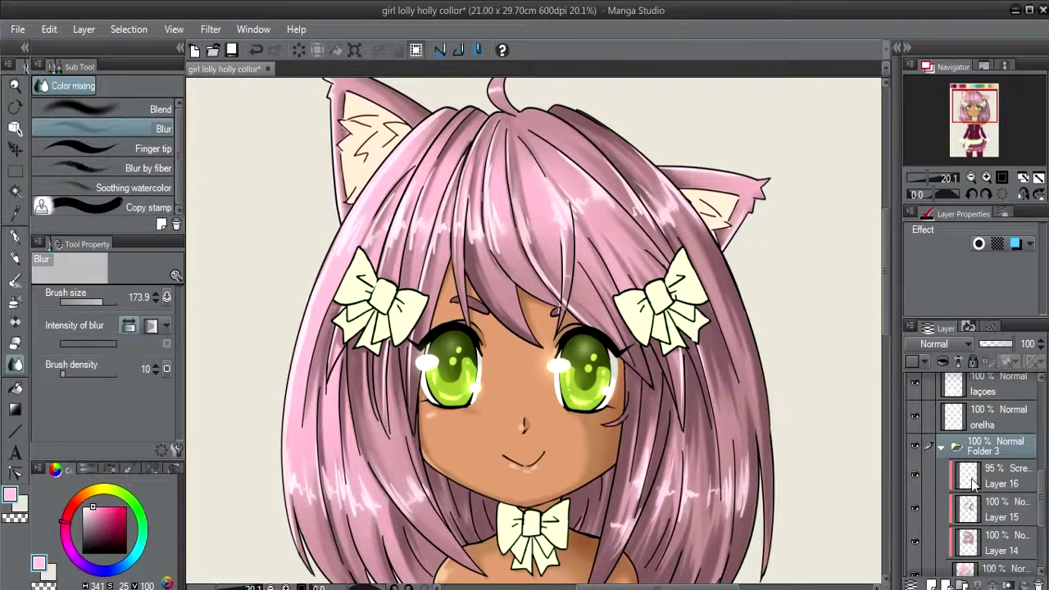
{"action": "left_click", "coordinate": [996, 475]}
{"action": "key", "text": "e"}
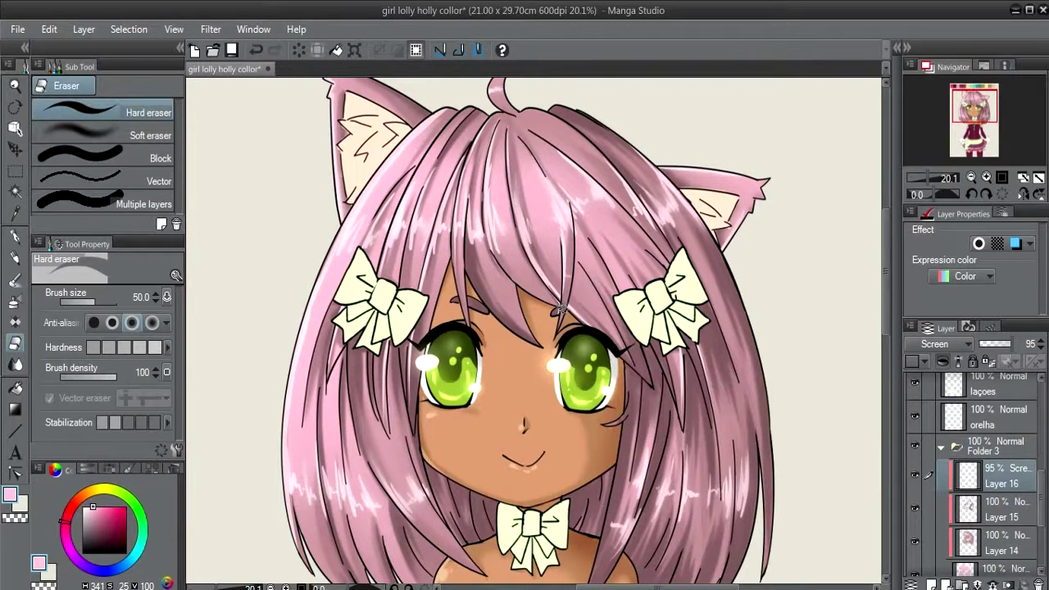
{"action": "left_click", "coordinate": [987, 447]}
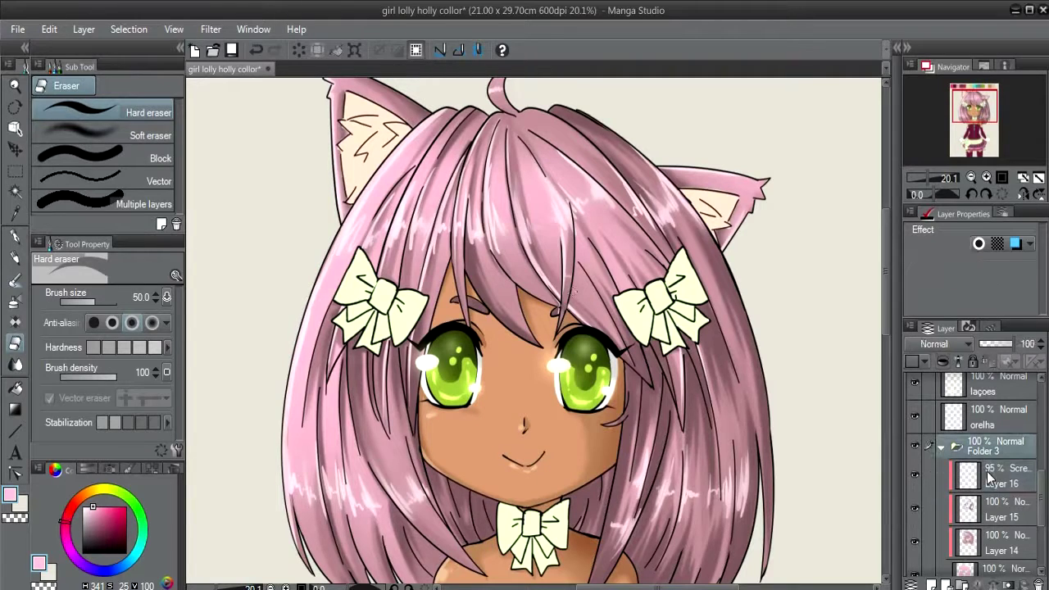
{"action": "left_click", "coordinate": [941, 447]}
{"action": "left_click", "coordinate": [955, 416]}
{"action": "left_click", "coordinate": [915, 416]}
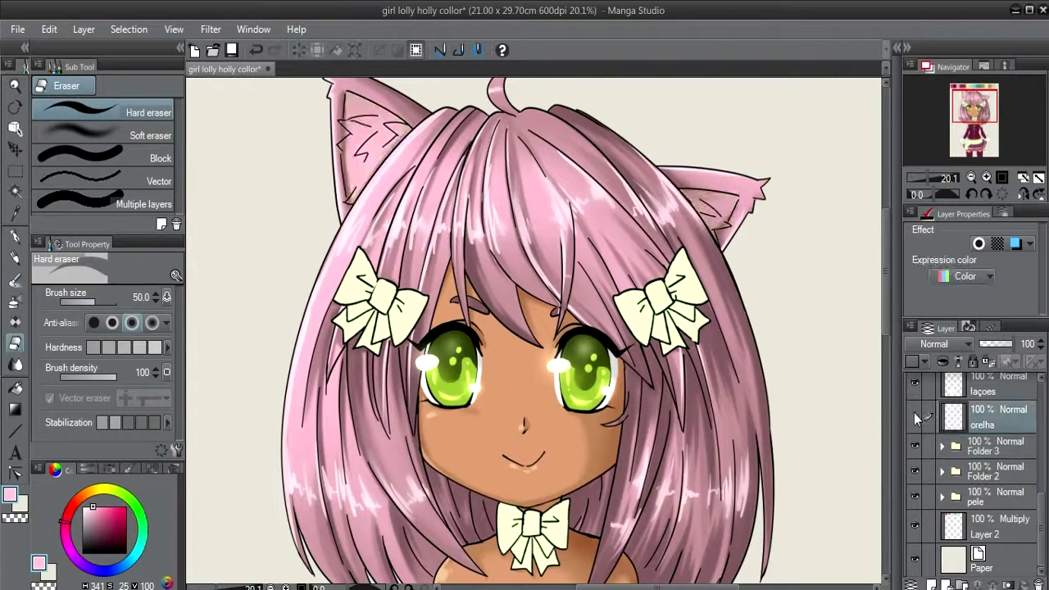
{"action": "left_click", "coordinate": [915, 416]}
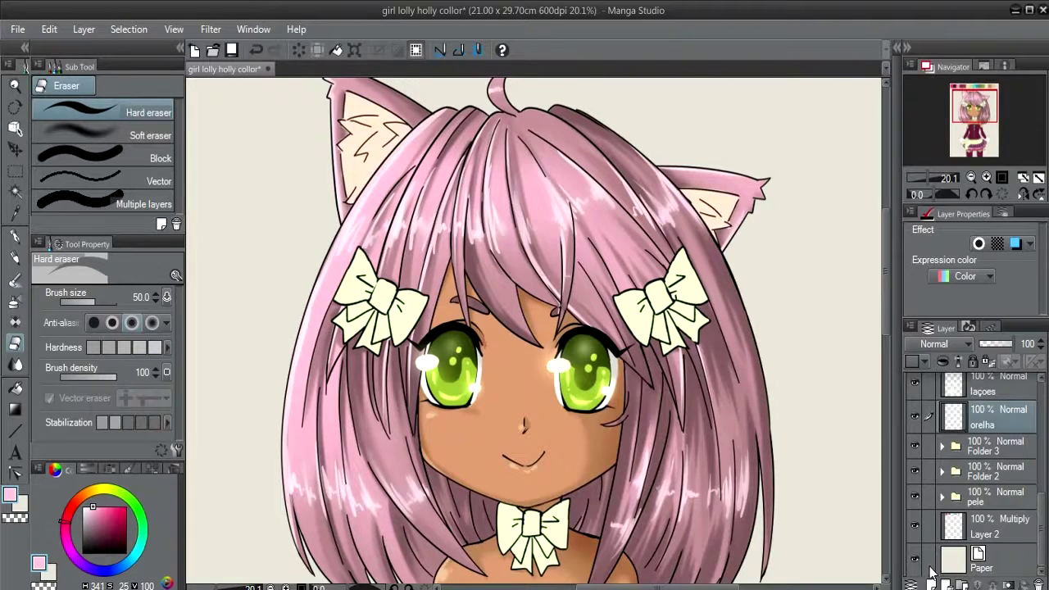
- Move the orelha layer into a new folder named orelha
{"action": "left_click", "coordinate": [961, 584]}
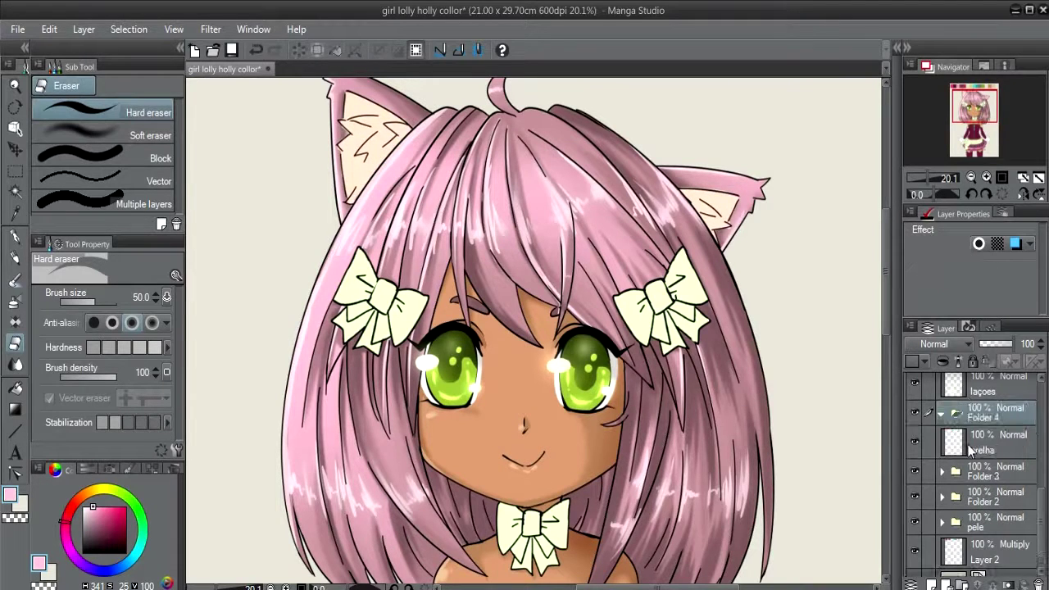
{"action": "mouse_move", "coordinate": [967, 423]}
{"action": "left_mouse_down"}
{"action": "mouse_move", "coordinate": [965, 412]}
{"action": "mouse_move", "coordinate": [976, 416]}
{"action": "left_mouse_up"}
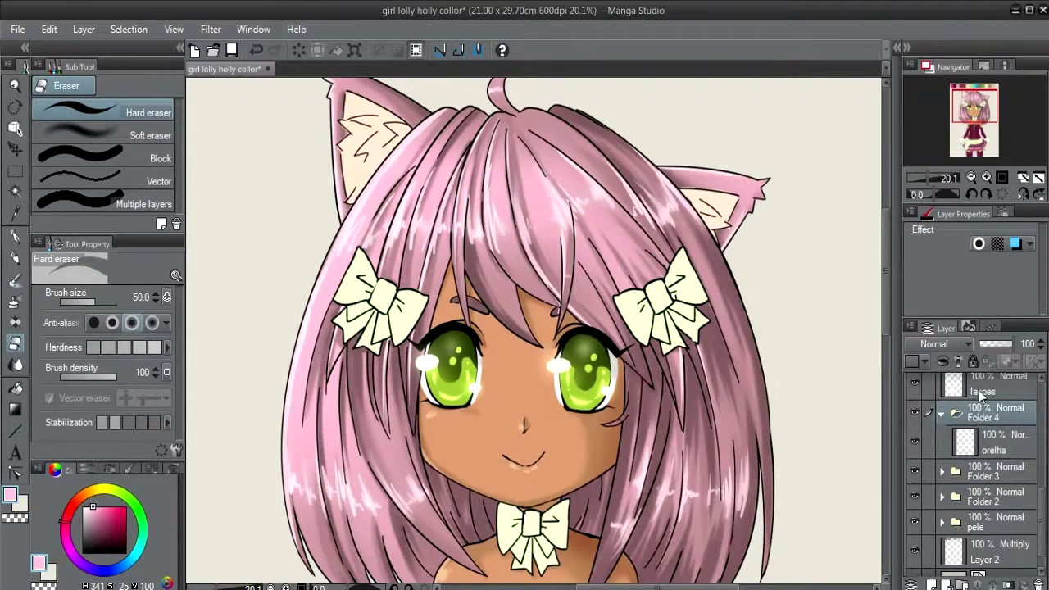
{"action": "key", "text": "o"}
{"action": "key", "text": "h"}
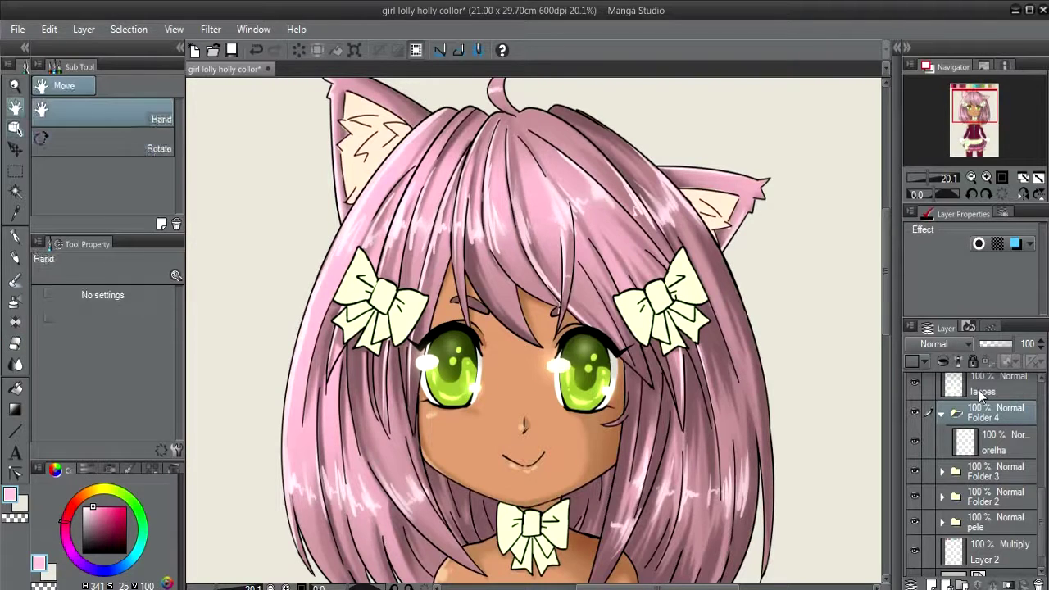
{"action": "double_click", "coordinate": [981, 418]}
{"action": "type", "text": "orelha"}
{"action": "key", "text": "Return"}
- Rename the pink hair folder (Folder 3) to cabelo
{"action": "left_click", "coordinate": [915, 470]}
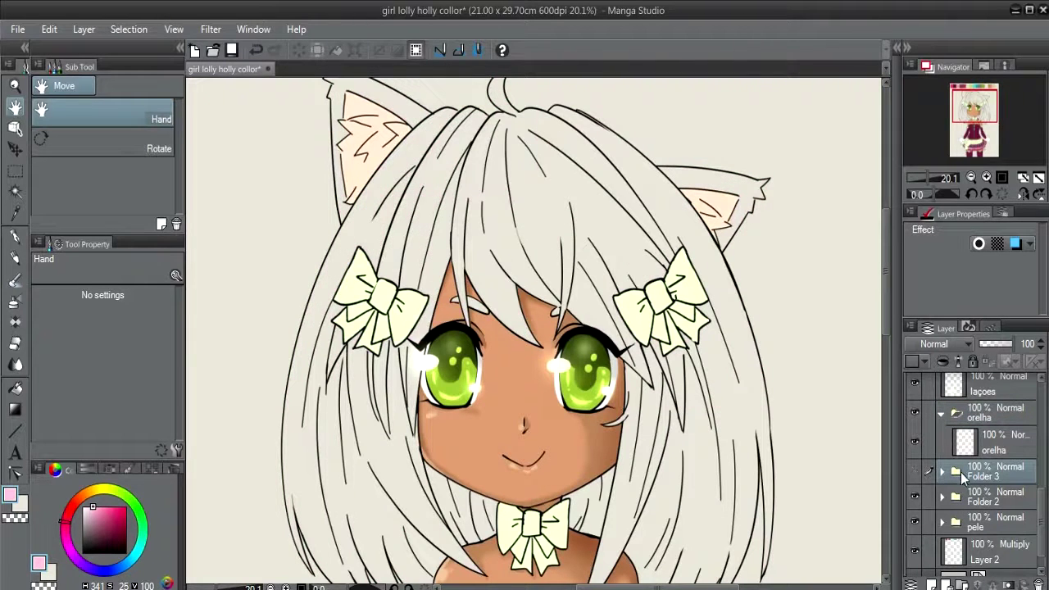
{"action": "left_click", "coordinate": [914, 470]}
{"action": "double_click", "coordinate": [976, 477]}
{"action": "type", "text": "va"}
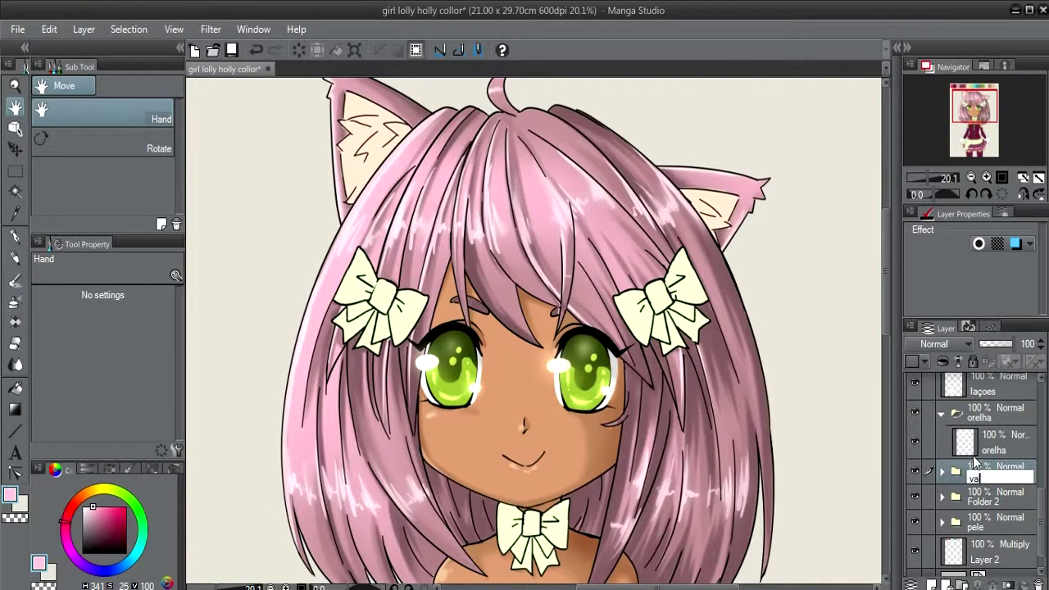
{"action": "type", "text": "o"}
{"action": "key", "text": "Return"}
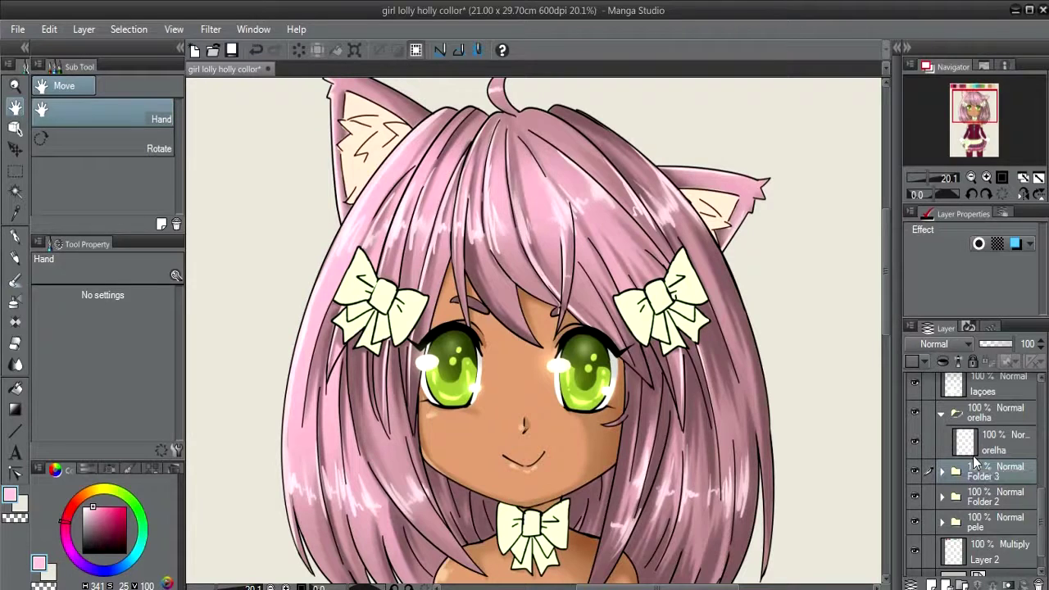
{"action": "type", "text": "cabelo"}
- Rename the green eye folder (Folder 2) to olhos, then reselect the orelha layer
{"action": "left_click", "coordinate": [917, 496]}
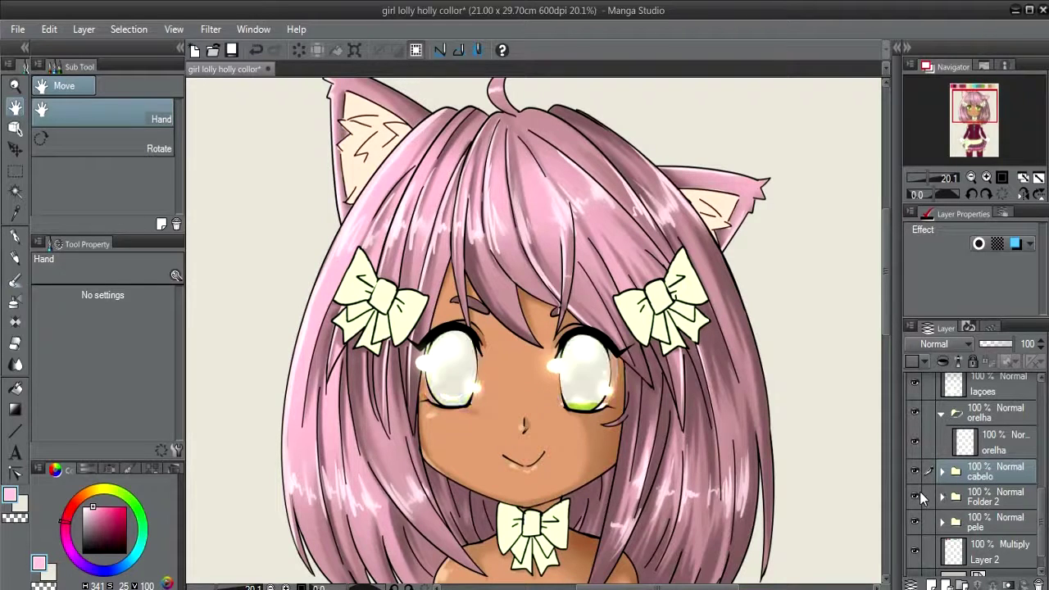
{"action": "left_click", "coordinate": [918, 494]}
{"action": "left_click", "coordinate": [975, 502]}
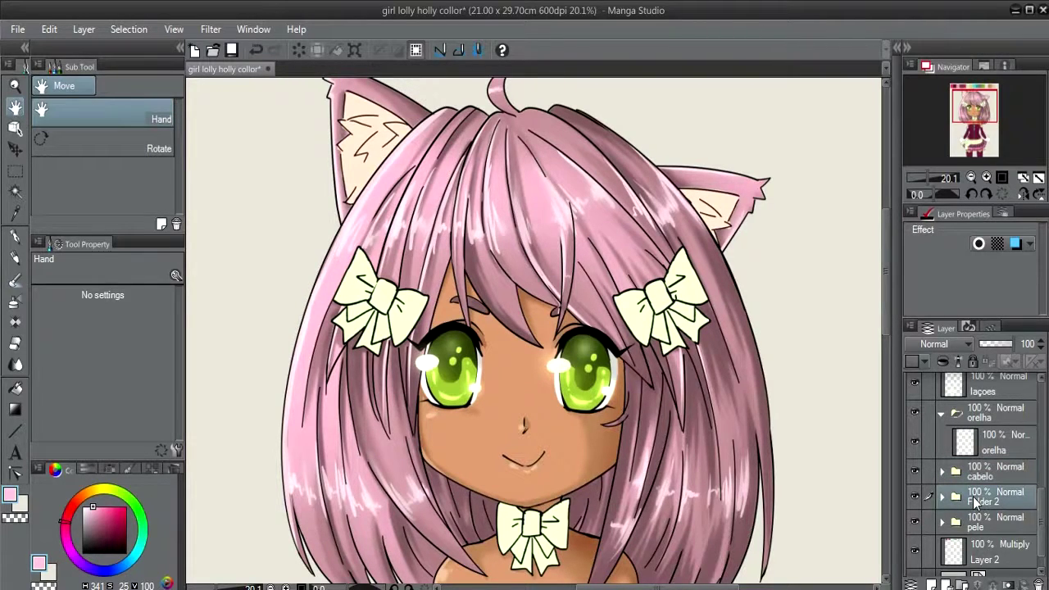
{"action": "double_click", "coordinate": [980, 502]}
{"action": "type", "text": "olhos"}
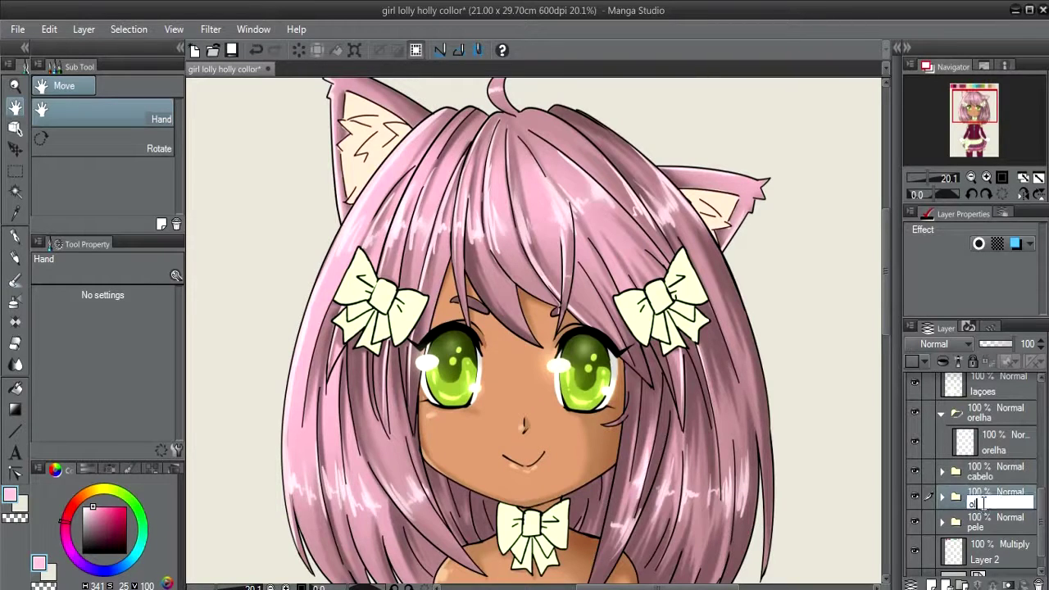
{"action": "key", "text": "Return"}
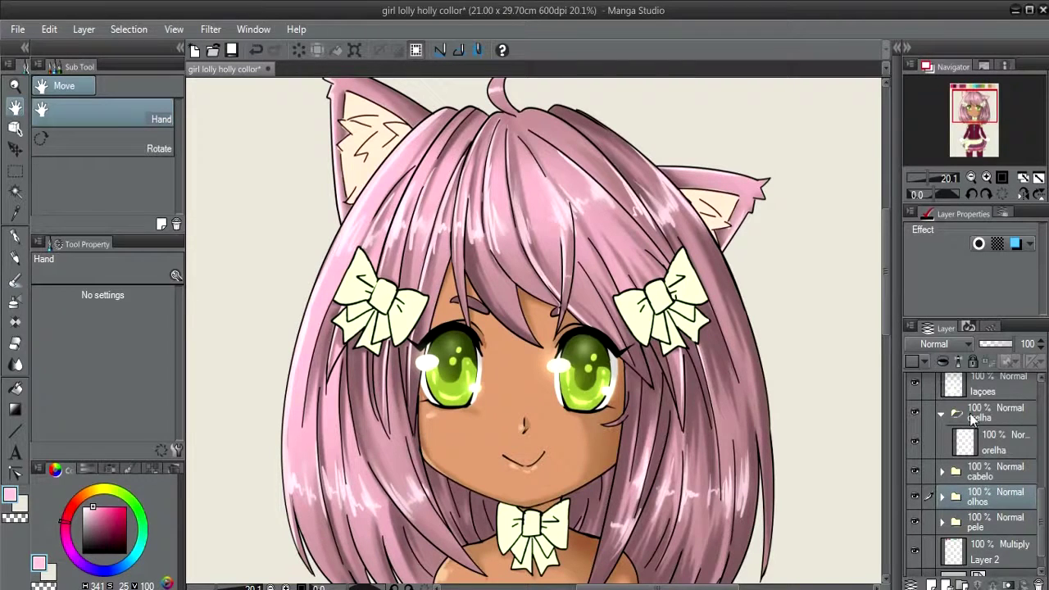
{"action": "left_click", "coordinate": [974, 418]}
{"action": "left_click", "coordinate": [980, 447]}
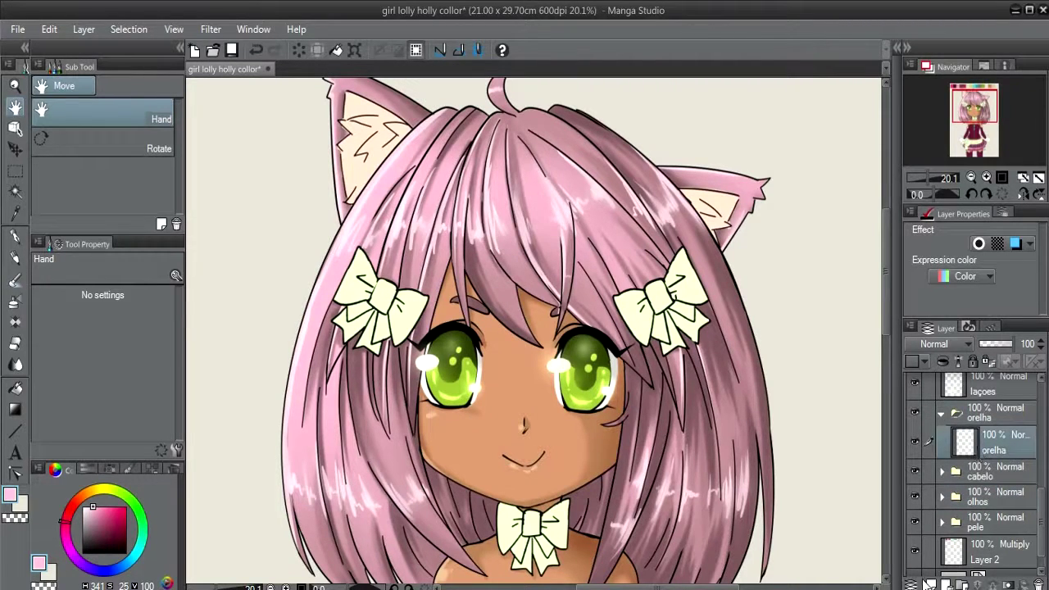
- Add a new layer above orelha and pick brown and light peach from the palette
{"action": "left_click", "coordinate": [927, 582]}
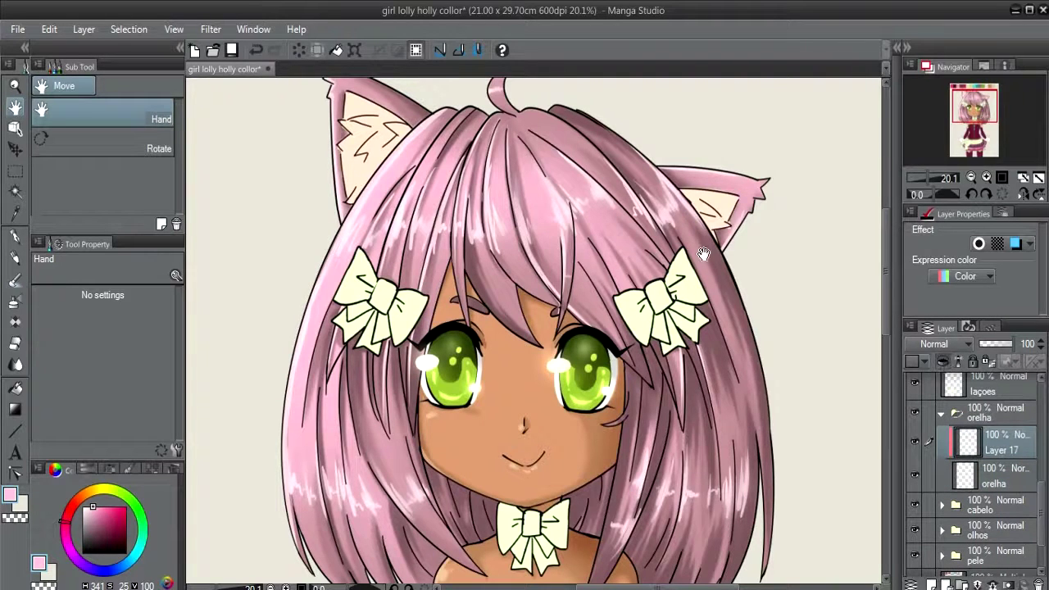
{"action": "left_click", "coordinate": [727, 205], "text": "alt"}
{"action": "left_click_drag", "start_coordinate": [574, 235], "coordinate": [643, 230]}
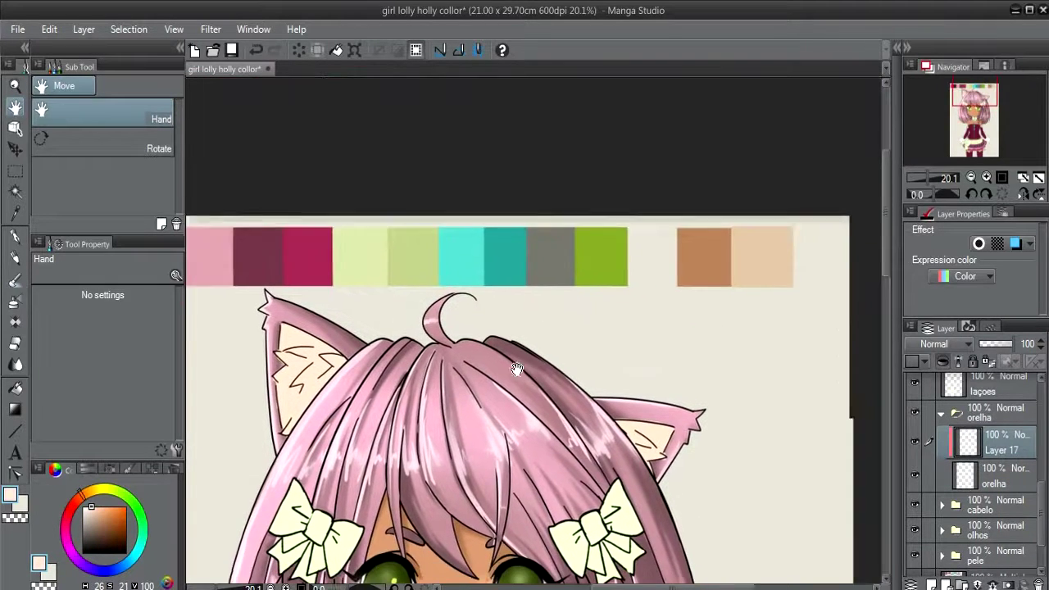
{"action": "left_click", "coordinate": [643, 229], "text": "alt"}
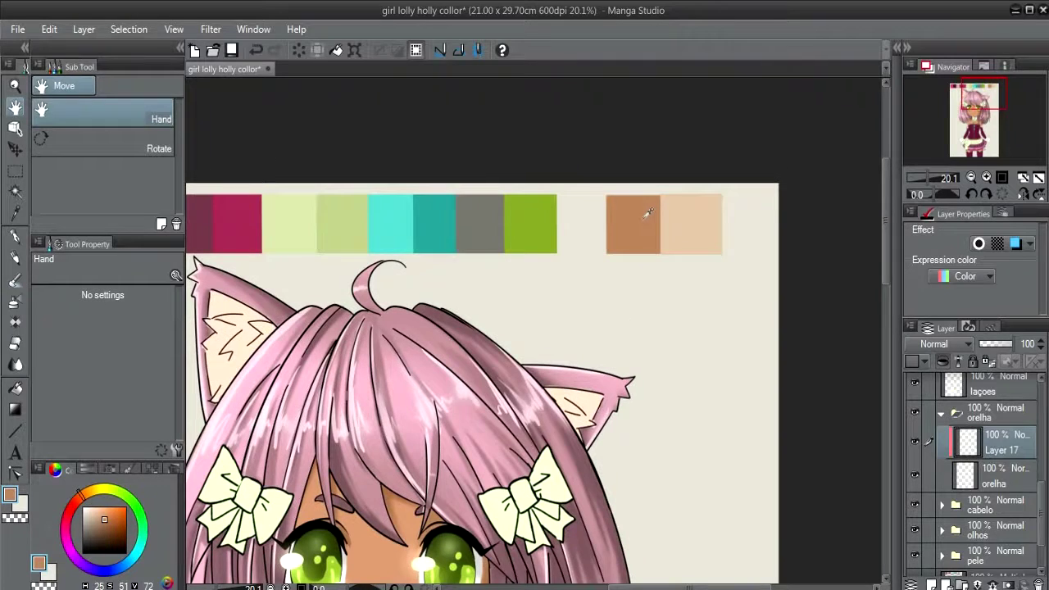
{"action": "left_click", "coordinate": [693, 216], "text": "alt"}
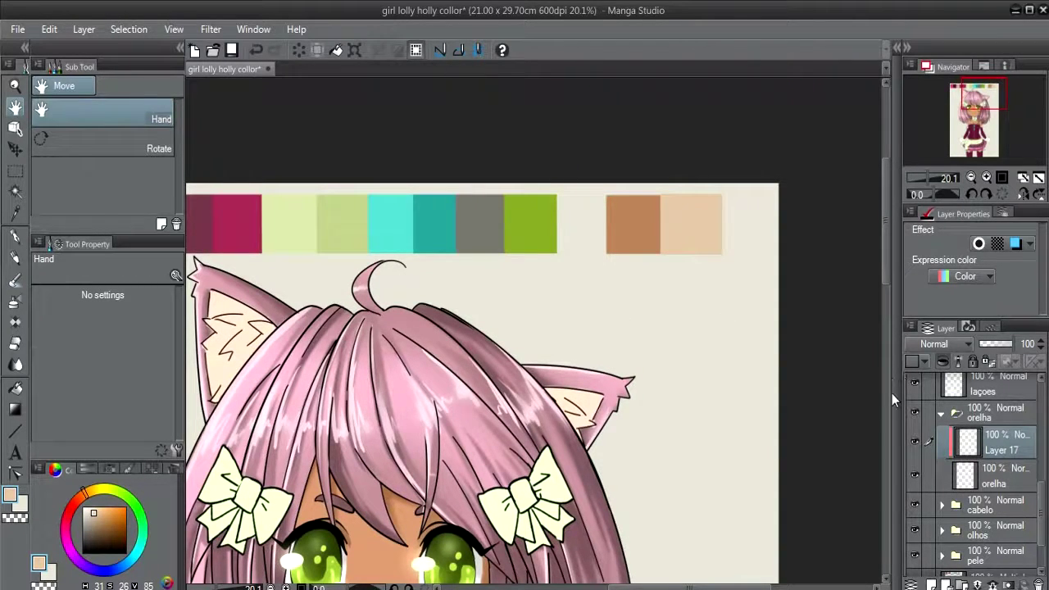
- Draw G-pen shading strokes inside the left inner ear, undoing stray ones
{"action": "key", "text": "p"}
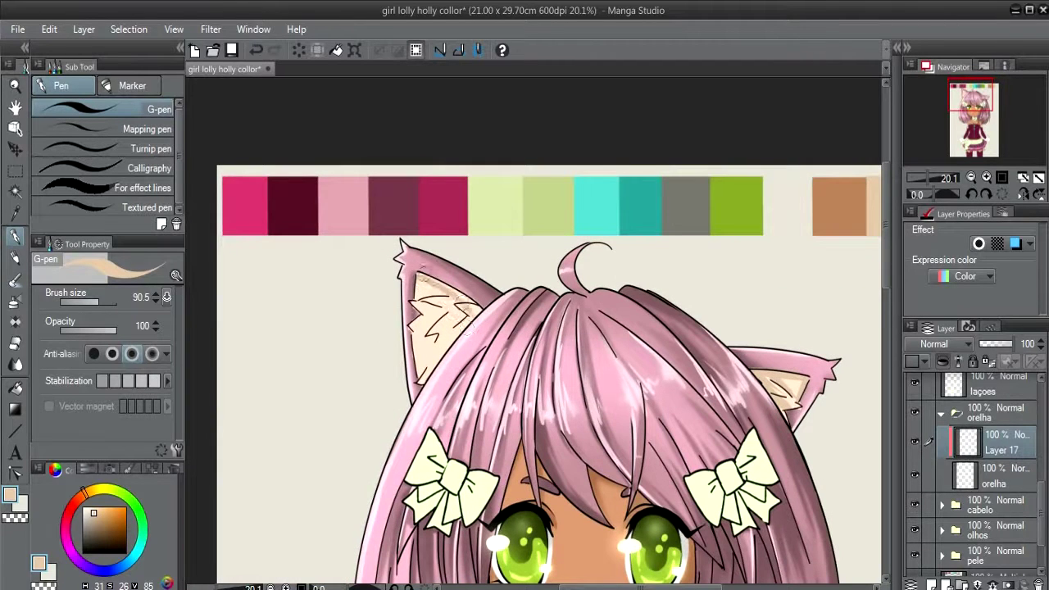
{"action": "mouse_move", "coordinate": [432, 303]}
{"action": "left_mouse_down"}
{"action": "mouse_move", "coordinate": [458, 320]}
{"action": "mouse_move", "coordinate": [426, 318]}
{"action": "mouse_move", "coordinate": [432, 334]}
{"action": "left_mouse_up"}
{"action": "key", "text": "ctrl+z"}
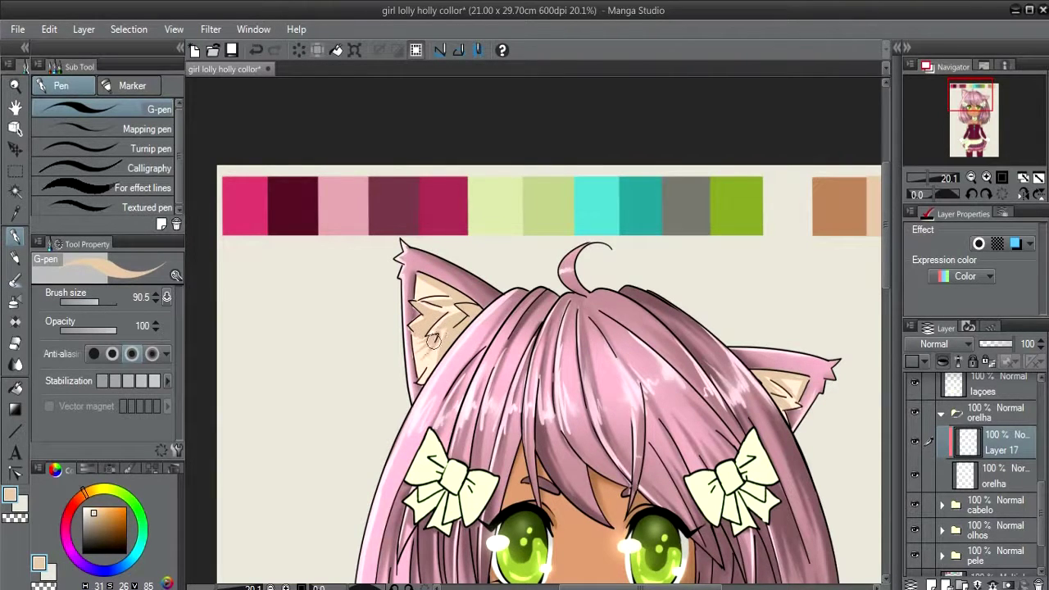
{"action": "key", "text": "ctrl+z"}
{"action": "mouse_move", "coordinate": [432, 334]}
{"action": "left_mouse_down"}
{"action": "mouse_move", "coordinate": [426, 365]}
{"action": "mouse_move", "coordinate": [443, 341]}
{"action": "left_mouse_up"}
{"action": "key", "text": "ctrl+z"}
{"action": "key", "text": "ctrl+z"}
{"action": "left_click_drag", "start_coordinate": [780, 377], "coordinate": [694, 314]}
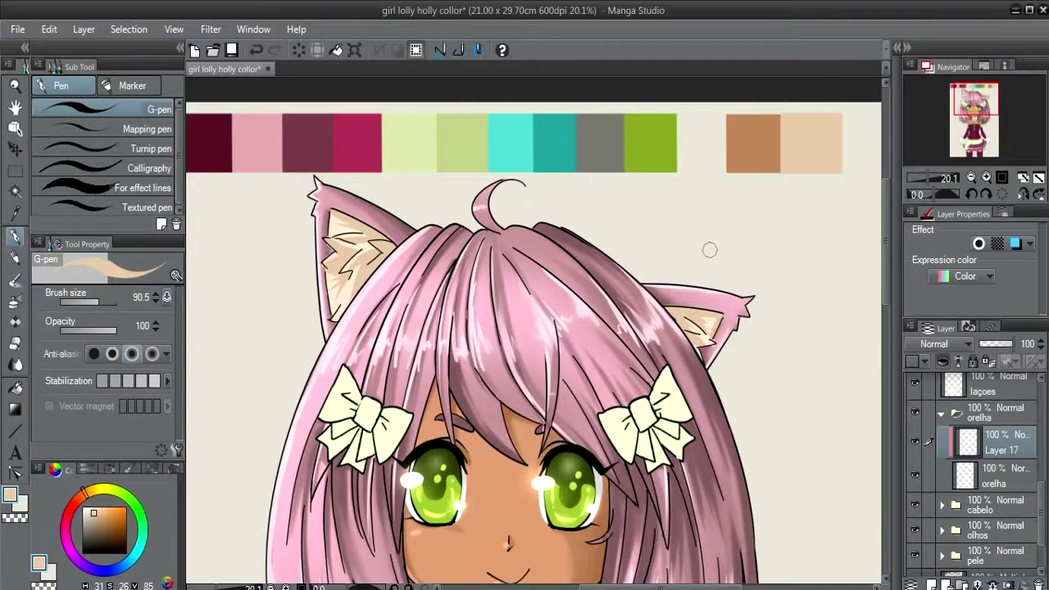
- Add Layer 18 clipped to Layer 17 and select the painted inner-ear area
{"action": "left_click", "coordinate": [14, 386]}
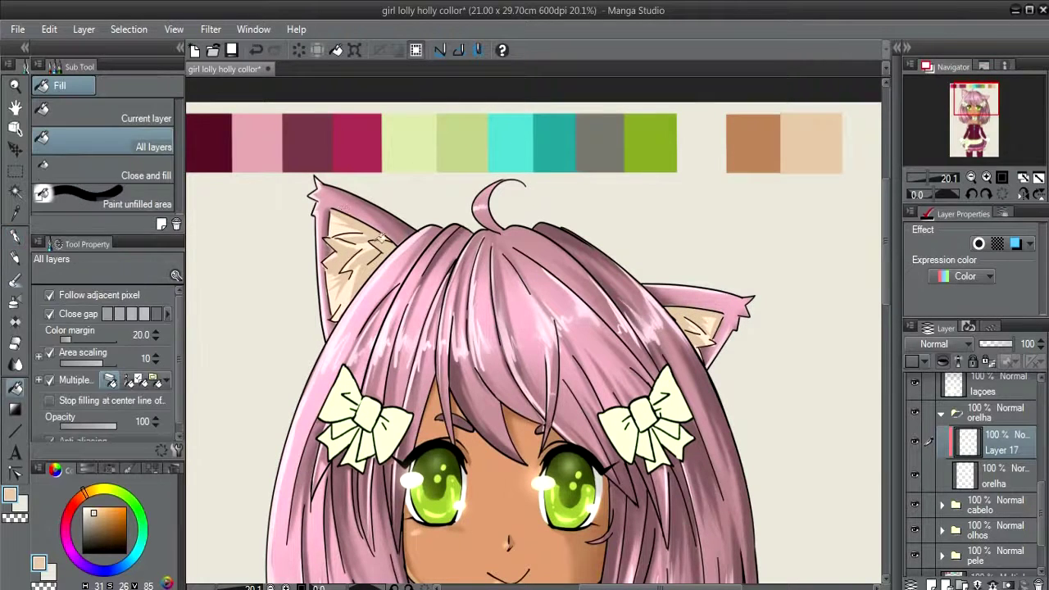
{"action": "key", "text": "j"}
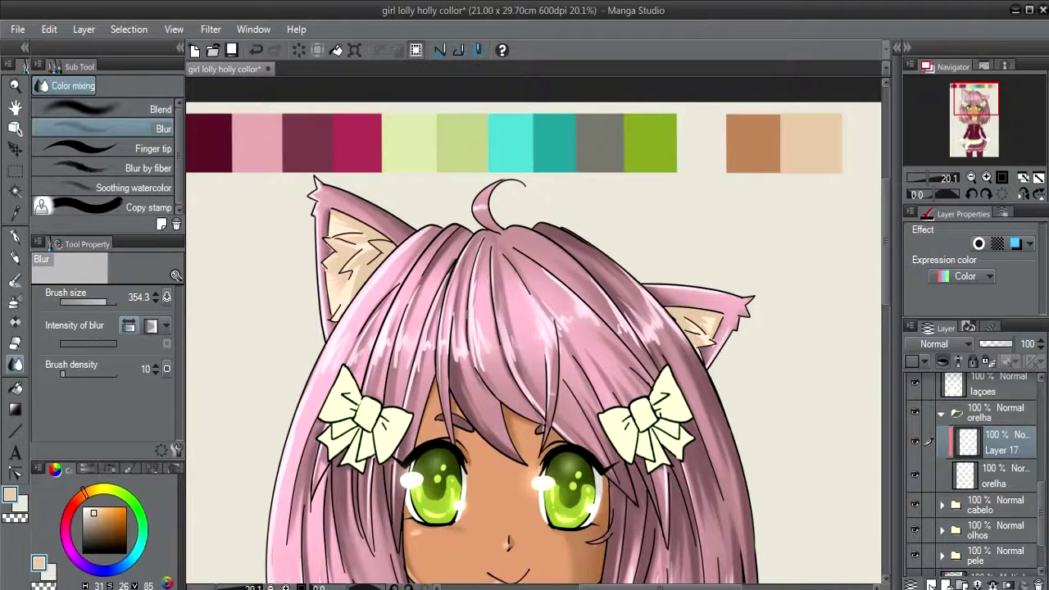
{"action": "left_click", "coordinate": [932, 583]}
{"action": "left_click", "coordinate": [943, 362]}
{"action": "left_click", "coordinate": [973, 478]}
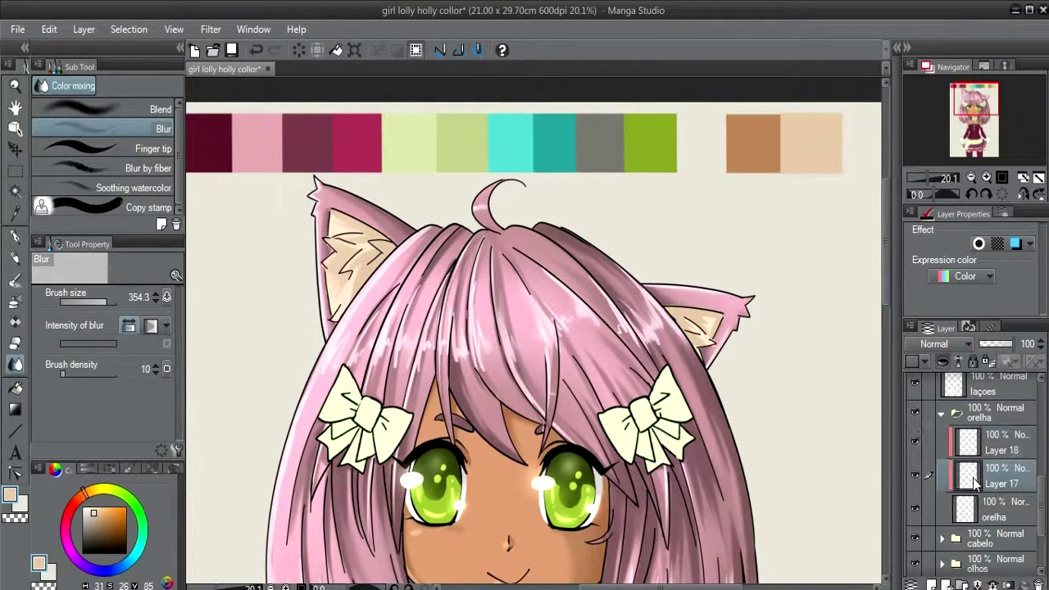
{"action": "left_click", "coordinate": [967, 455]}
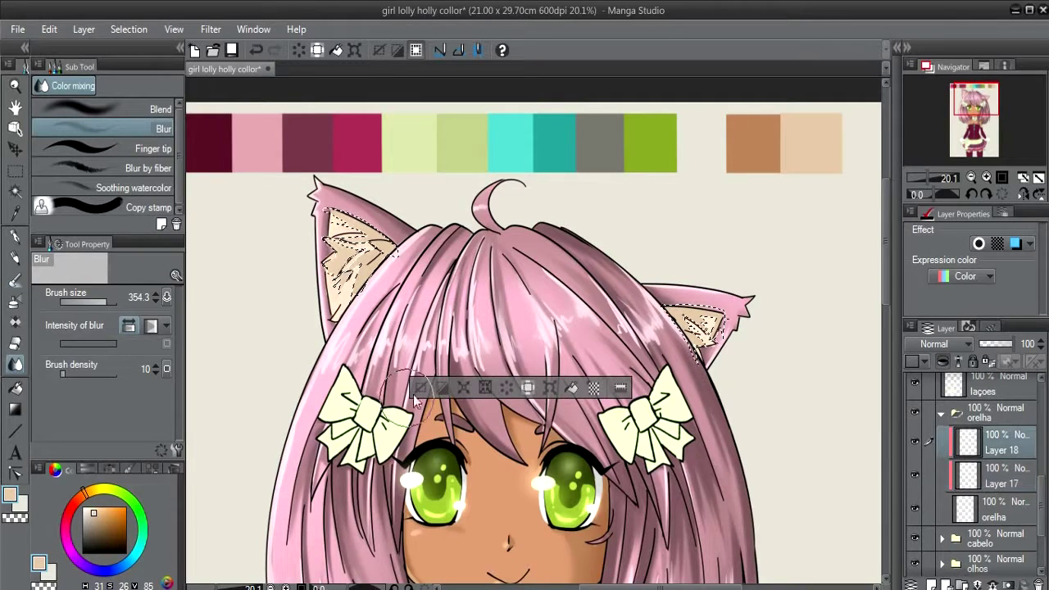
- Airbrush darker soft shading into both inner ears, deselect, and add Layer 19
{"action": "left_click", "coordinate": [94, 522]}
{"action": "key", "text": "b"}
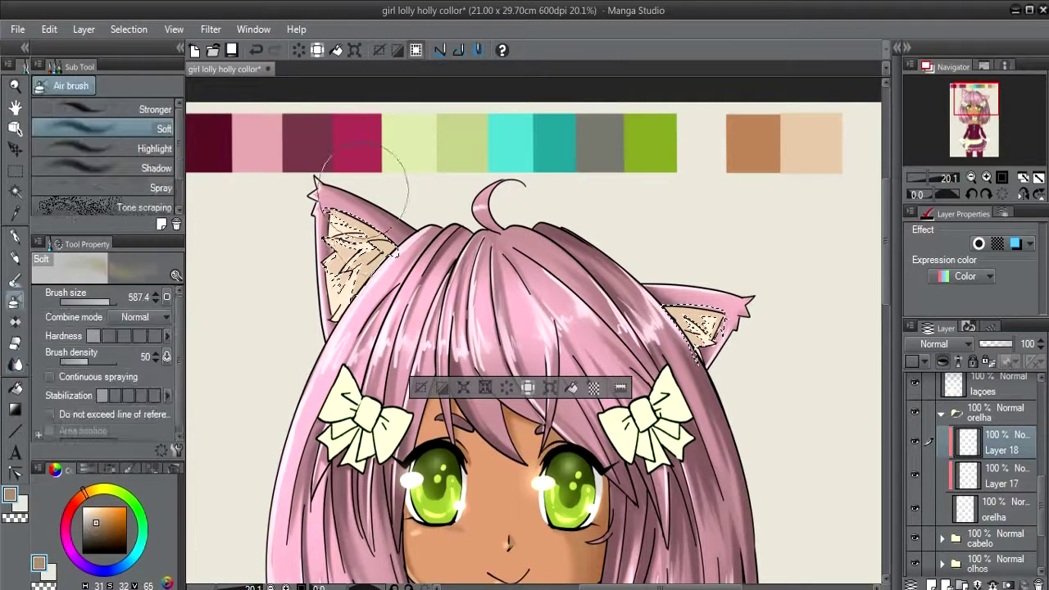
{"action": "left_click_drag", "start_coordinate": [632, 279], "coordinate": [688, 319]}
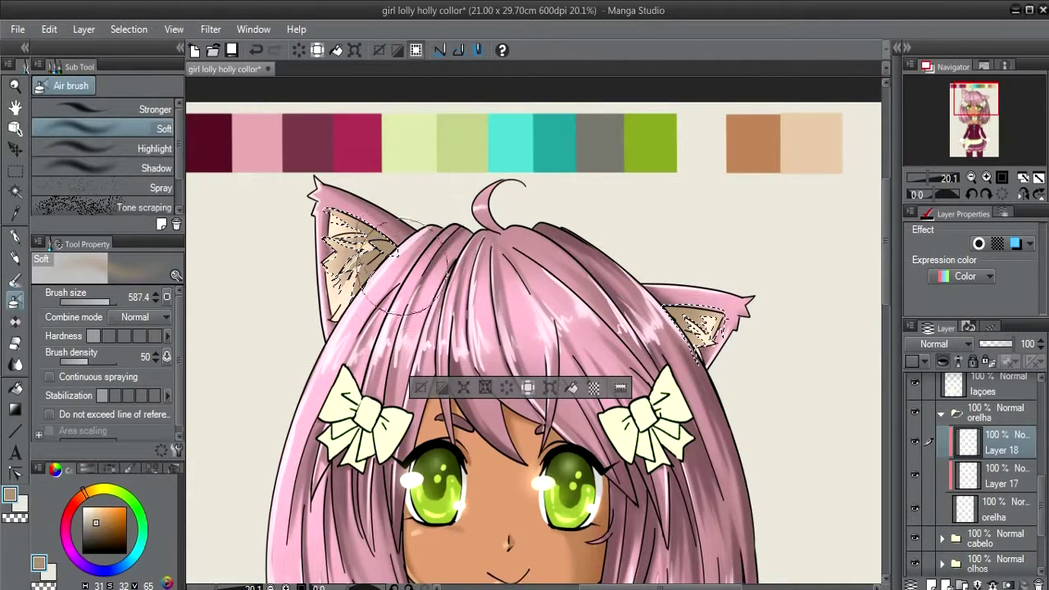
{"action": "key", "text": "ctrl+d"}
{"action": "scroll", "coordinate": [433, 353], "scroll_direction": "down", "scroll_amount": 1}
{"action": "scroll", "coordinate": [432, 353], "scroll_direction": "down", "scroll_amount": 2}
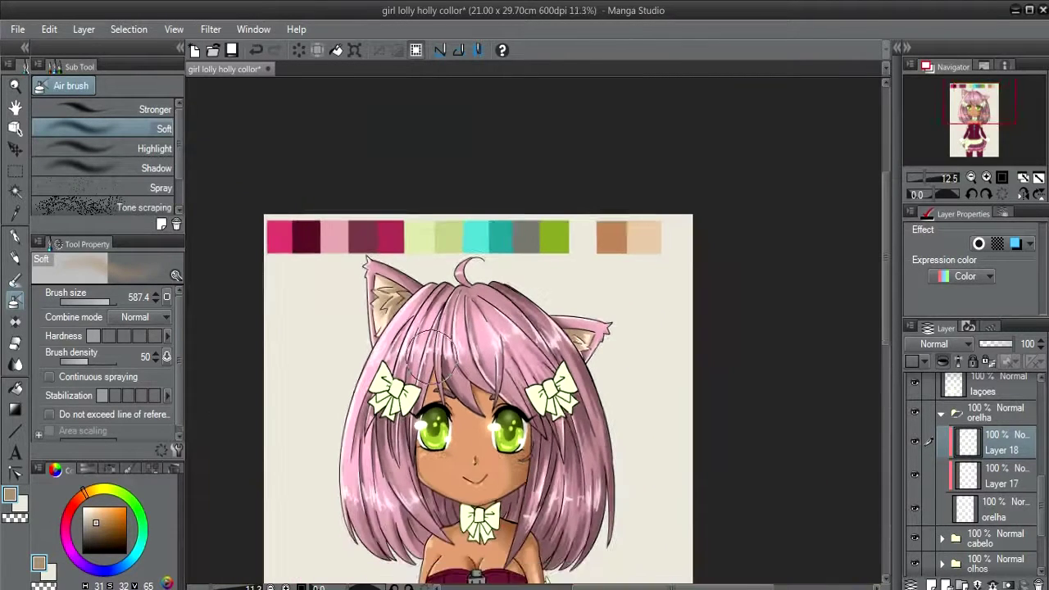
{"action": "scroll", "coordinate": [432, 352], "scroll_direction": "up", "scroll_amount": 1}
{"action": "scroll", "coordinate": [432, 354], "scroll_direction": "up", "scroll_amount": 2}
{"action": "scroll", "coordinate": [432, 352], "scroll_direction": "up", "scroll_amount": 1}
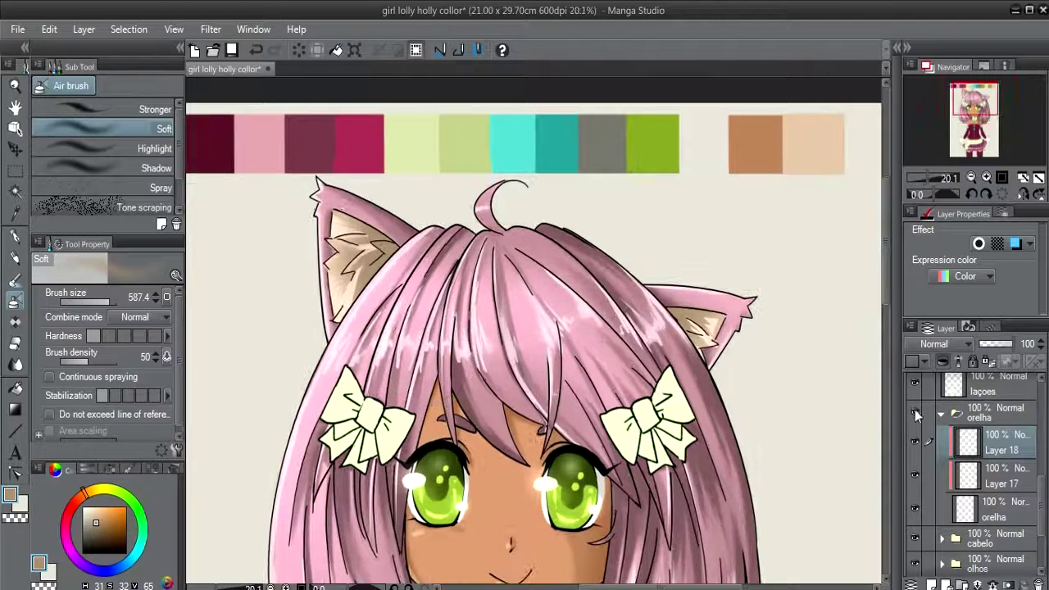
{"action": "key", "text": "ctrl+shift+n"}
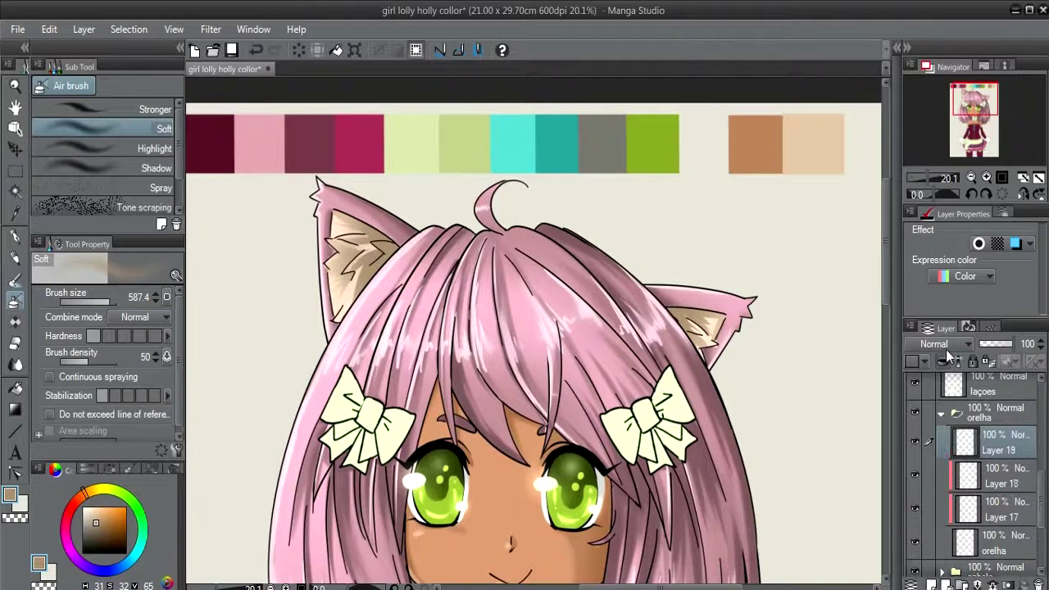
- Clip Layer 19 to the layer below, sample pale cream, and set it to Screen
{"action": "left_click", "coordinate": [942, 362]}
{"action": "left_click", "coordinate": [365, 271], "text": "alt"}
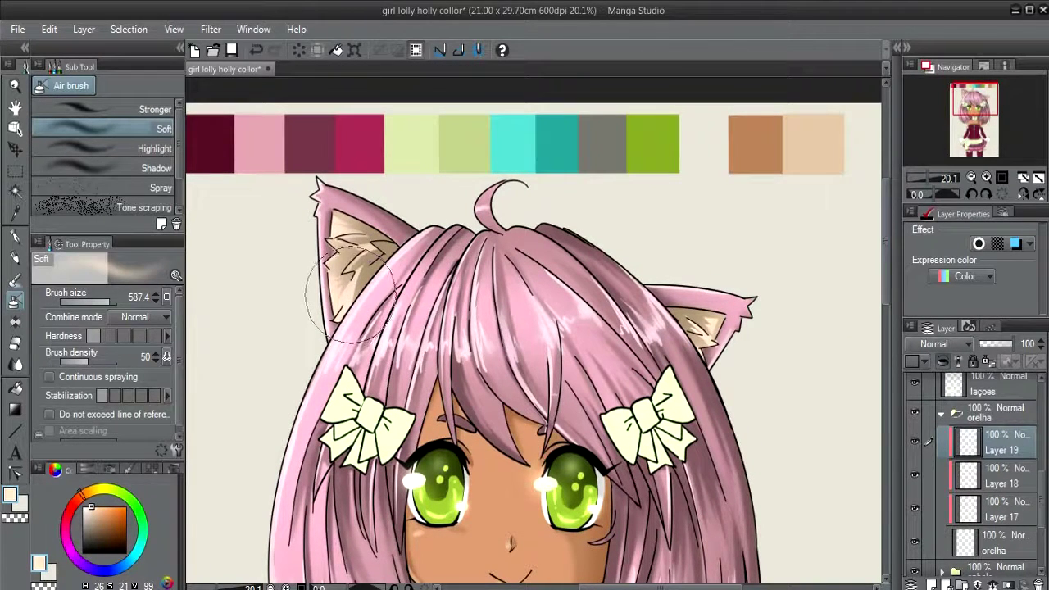
{"action": "key", "text": "p"}
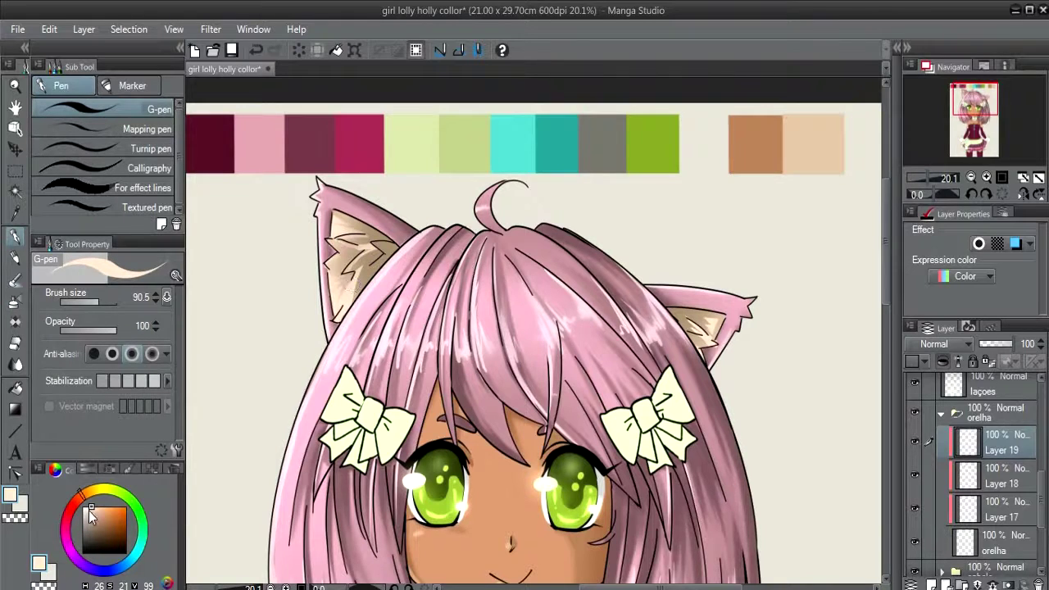
{"action": "left_click", "coordinate": [351, 289], "text": "alt"}
{"action": "left_click", "coordinate": [937, 348]}
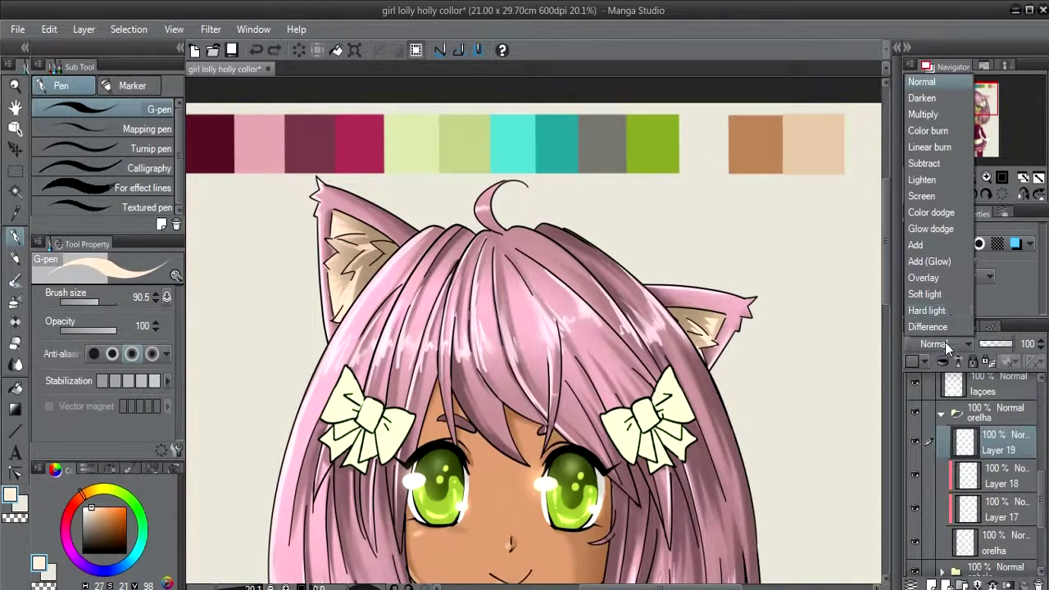
{"action": "left_click", "coordinate": [934, 200]}
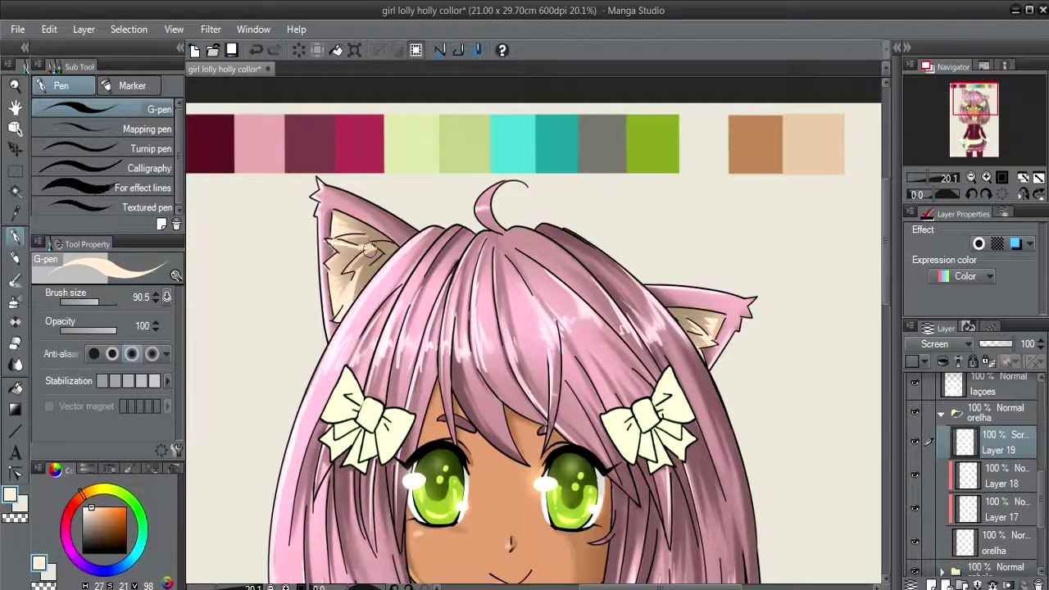
{"action": "key", "text": "ctrl+alt+g"}
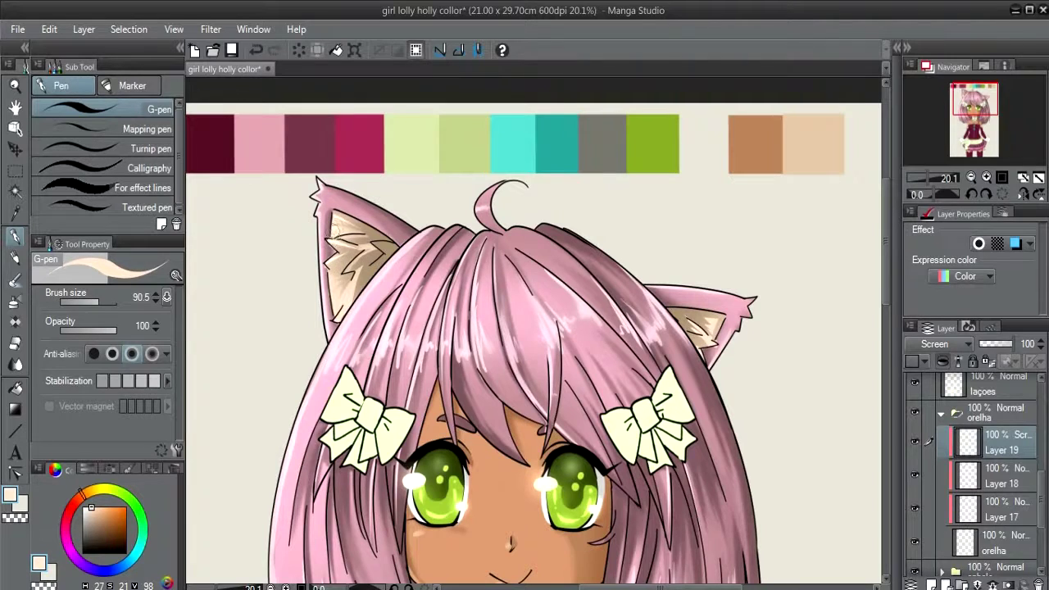
- Paint cream highlights in both inner ears and set layer opacity to about 74%
{"action": "left_click_drag", "start_coordinate": [369, 250], "coordinate": [393, 240]}
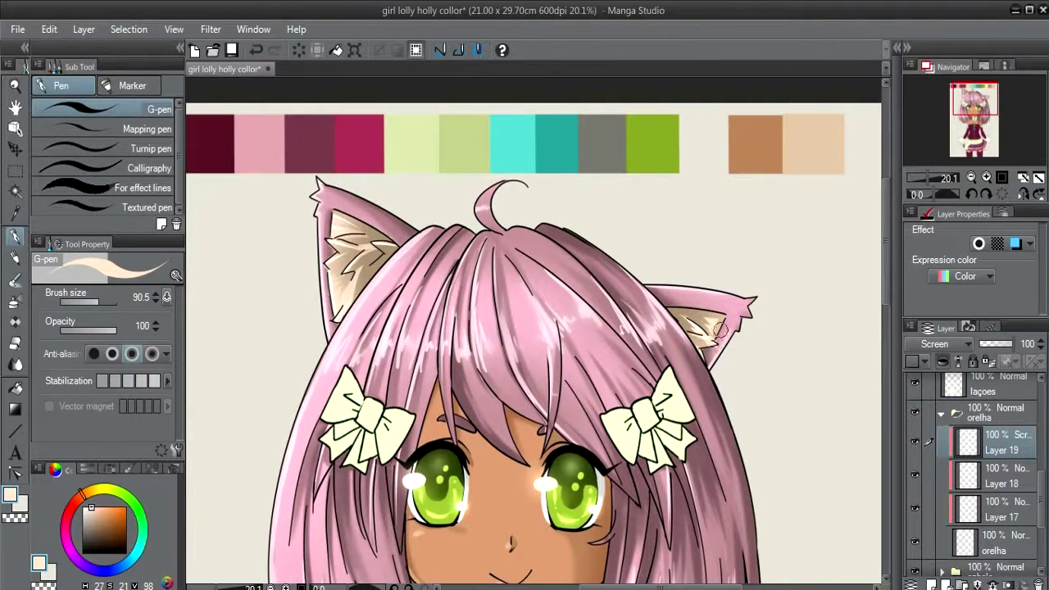
{"action": "left_click_drag", "start_coordinate": [713, 341], "coordinate": [679, 338]}
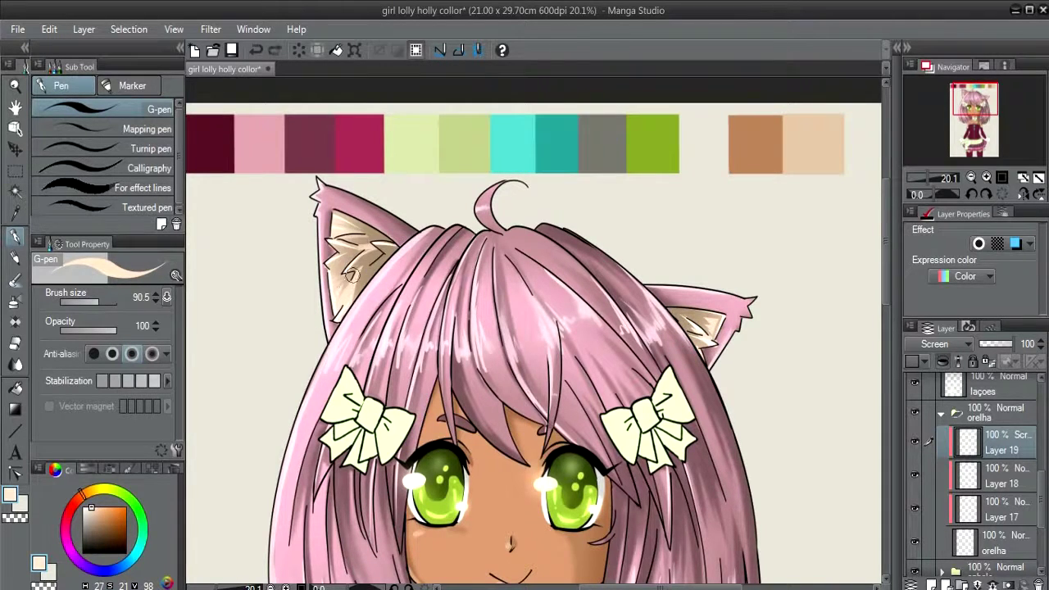
{"action": "mouse_move", "coordinate": [351, 276]}
{"action": "left_mouse_down"}
{"action": "mouse_move", "coordinate": [361, 264]}
{"action": "mouse_move", "coordinate": [350, 304]}
{"action": "mouse_move", "coordinate": [360, 271]}
{"action": "mouse_move", "coordinate": [361, 282]}
{"action": "left_mouse_up"}
{"action": "left_click_drag", "start_coordinate": [1013, 344], "coordinate": [1009, 345]}
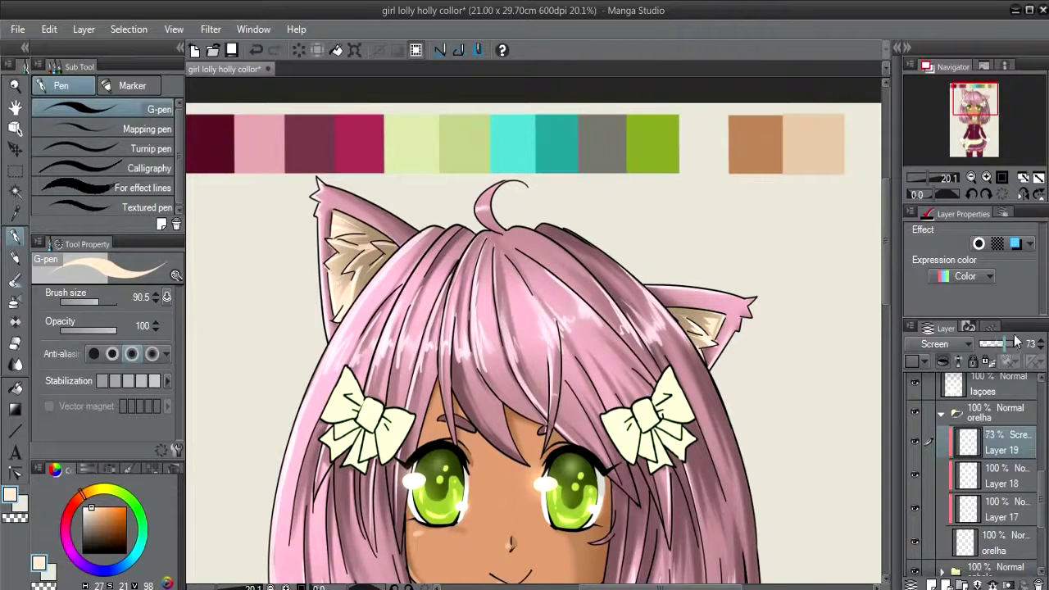
{"action": "left_click_drag", "start_coordinate": [417, 293], "coordinate": [394, 274]}
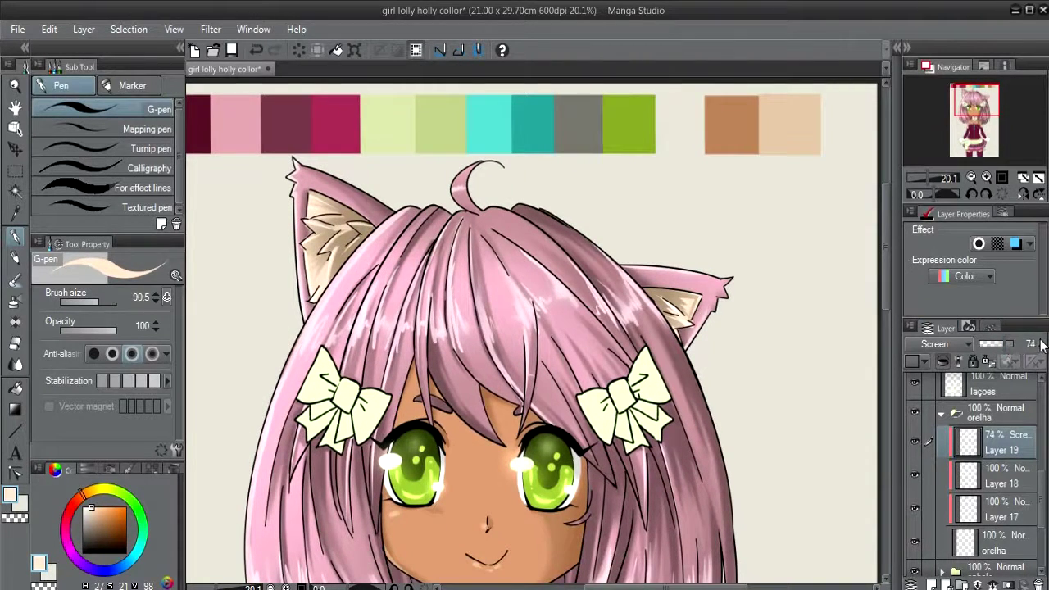
- Set Layer 19's opacity to 80% and zoom out to review the whole cat-girl
{"action": "left_click", "coordinate": [1039, 352]}
{"action": "scroll", "coordinate": [497, 286], "scroll_direction": "down", "scroll_amount": 1}
{"action": "scroll", "coordinate": [493, 282], "scroll_direction": "down", "scroll_amount": 1}
{"action": "scroll", "coordinate": [492, 279], "scroll_direction": "down", "scroll_amount": 2}
{"action": "scroll", "coordinate": [492, 279], "scroll_direction": "down", "scroll_amount": 1}
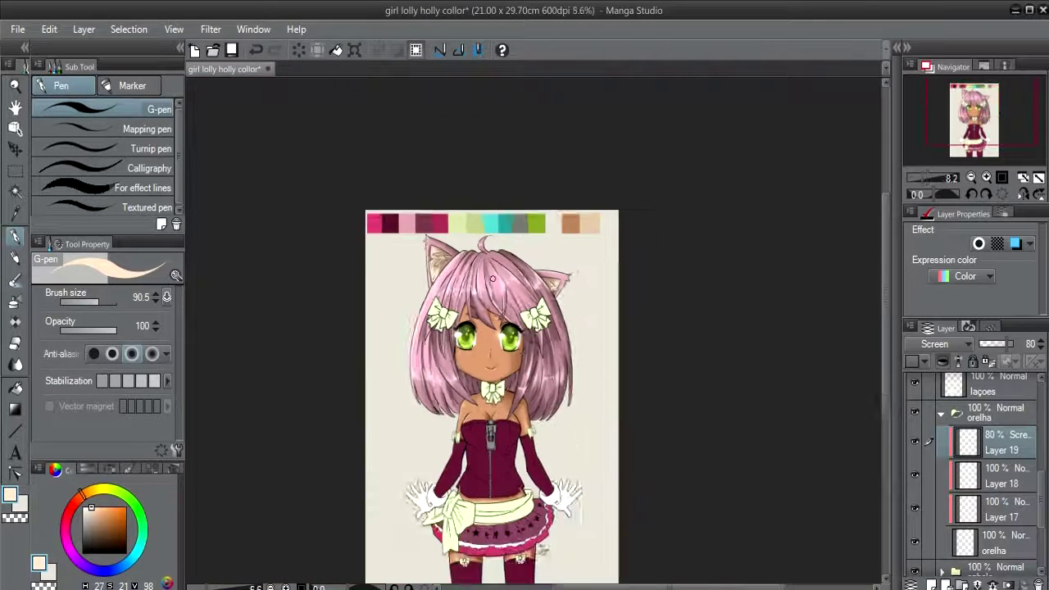
{"action": "scroll", "coordinate": [492, 278], "scroll_direction": "up", "scroll_amount": 1}
{"action": "scroll", "coordinate": [492, 279], "scroll_direction": "down", "scroll_amount": 1}
{"action": "scroll", "coordinate": [492, 279], "scroll_direction": "down", "scroll_amount": 1}
{"action": "scroll", "coordinate": [493, 277], "scroll_direction": "down", "scroll_amount": 1}
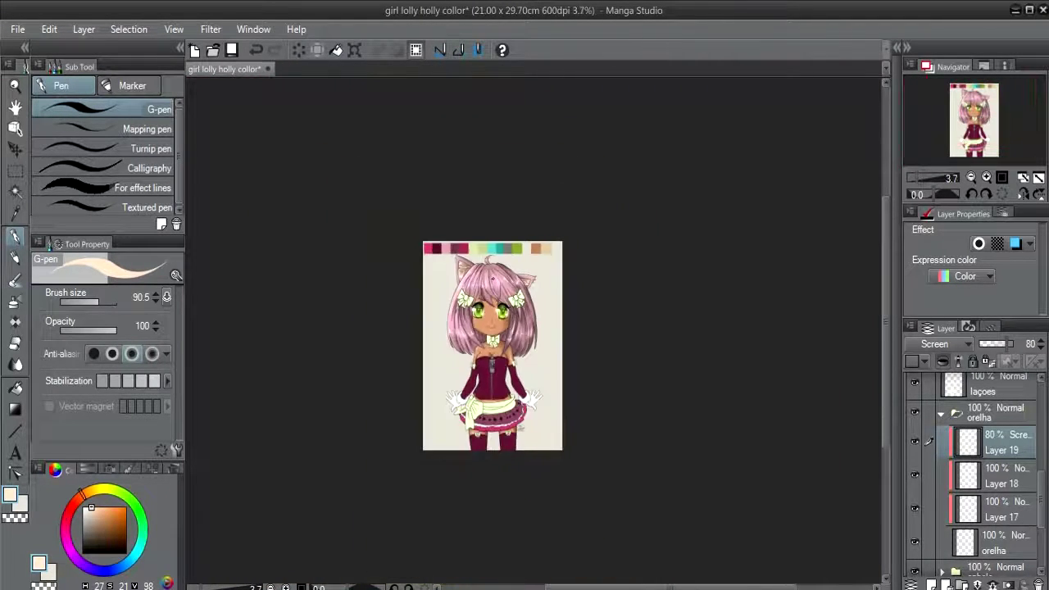
{"action": "scroll", "coordinate": [492, 278], "scroll_direction": "up", "scroll_amount": 1}
{"action": "scroll", "coordinate": [489, 279], "scroll_direction": "up", "scroll_amount": 2}
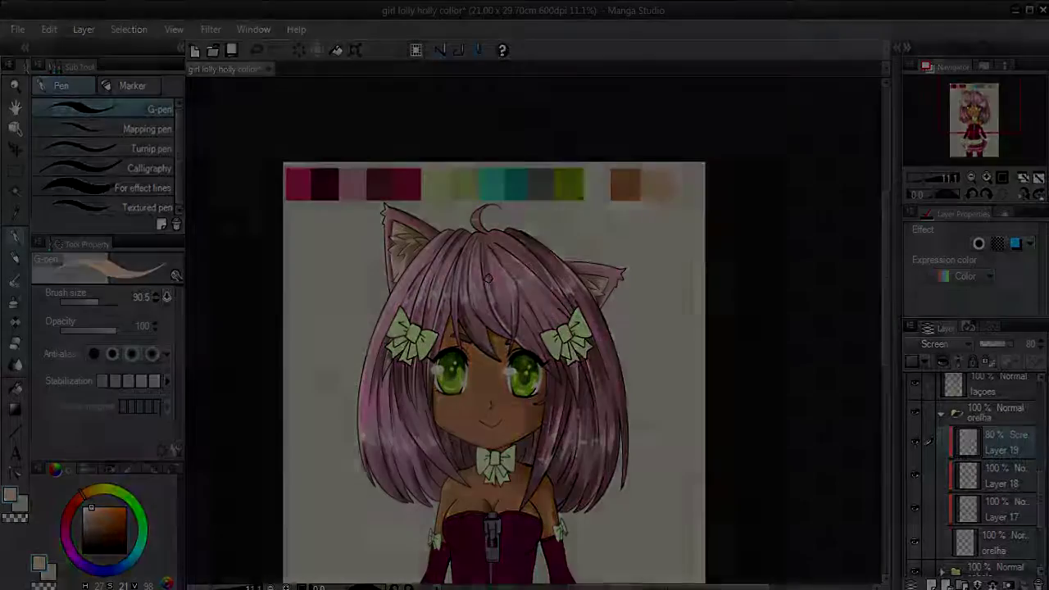